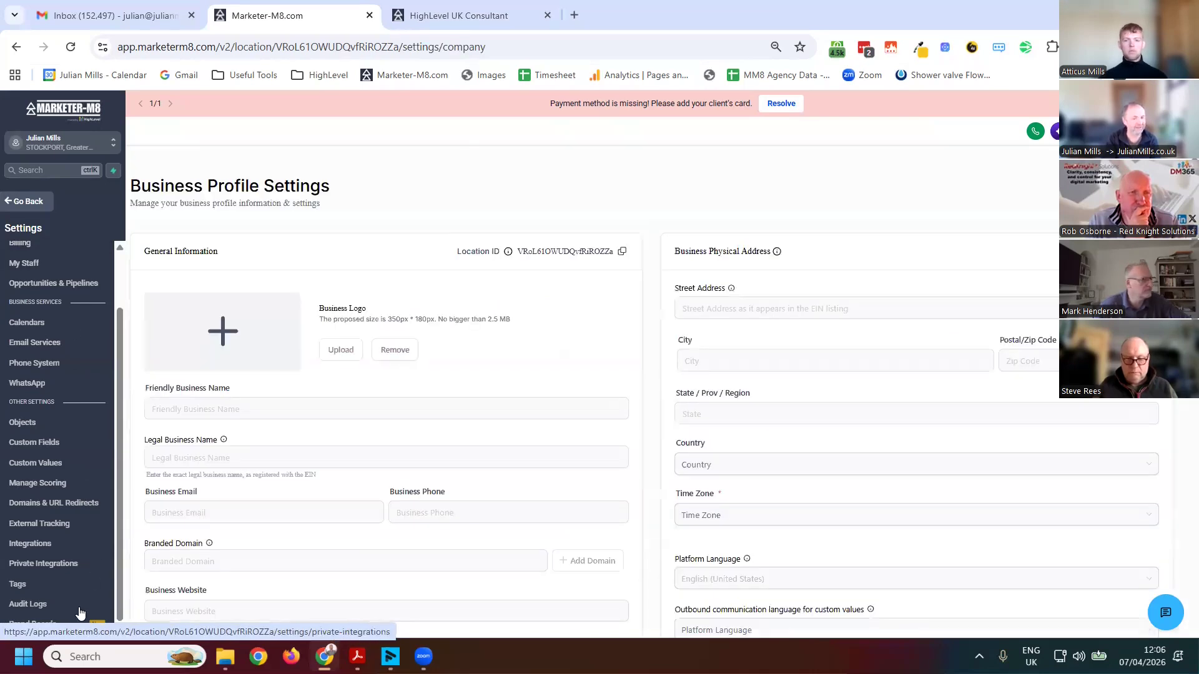
Leave the account settings and open the Launchpad to review its checklist of integrations and connections.
{"action": "left_click", "coordinate": [22, 202]}
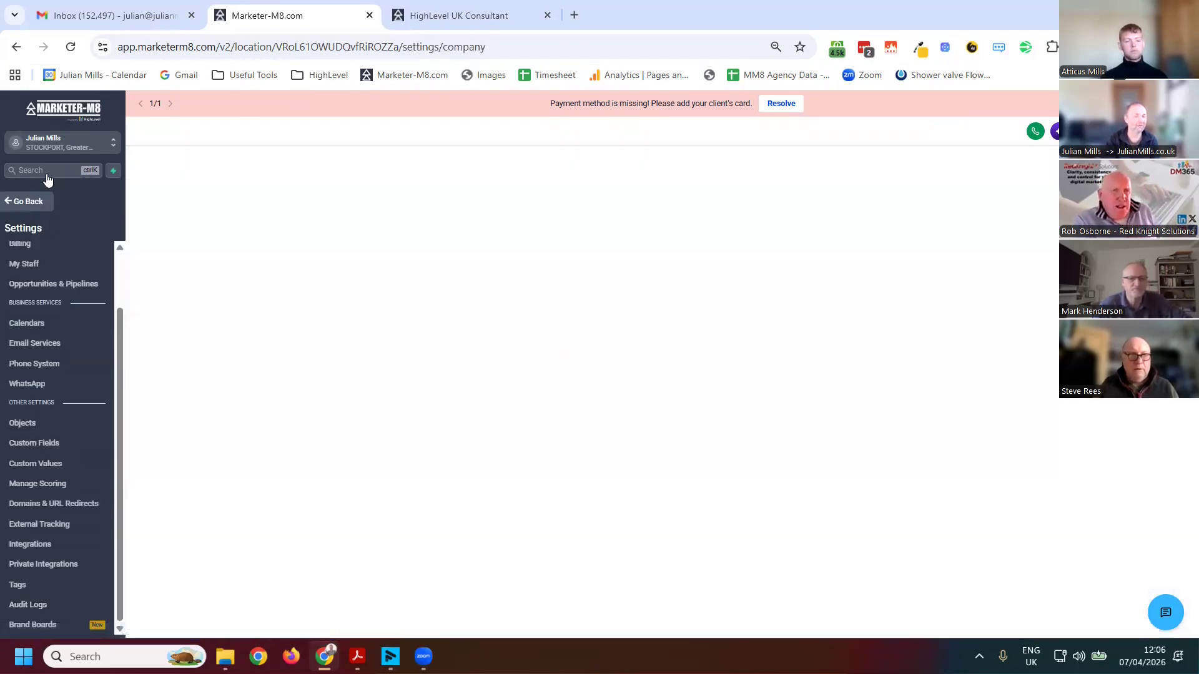
{"action": "left_click", "coordinate": [42, 201]}
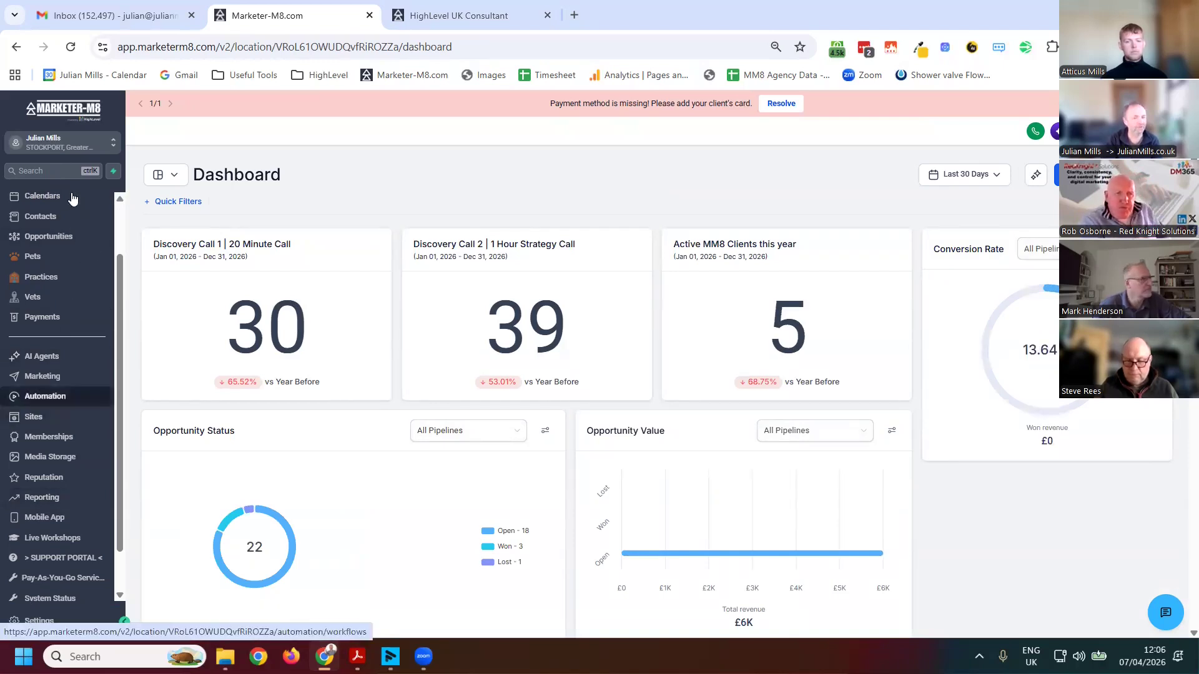
{"action": "scroll", "coordinate": [78, 212], "scroll_direction": "up", "scroll_amount": 3}
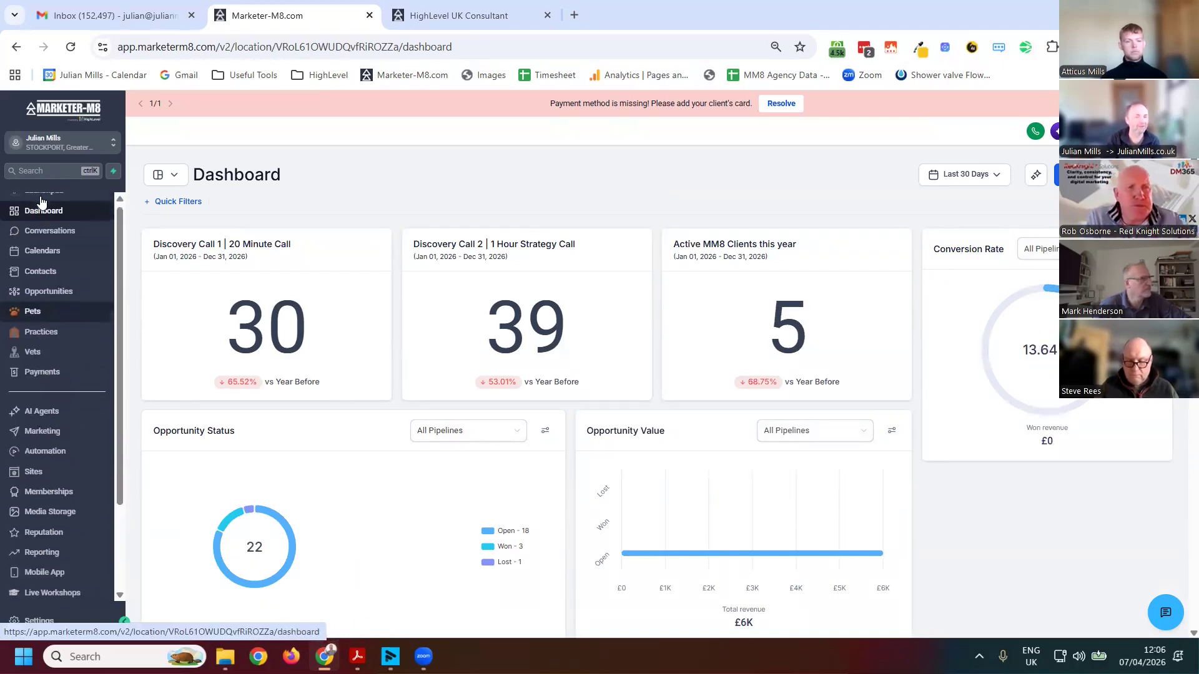
{"action": "left_click", "coordinate": [42, 203]}
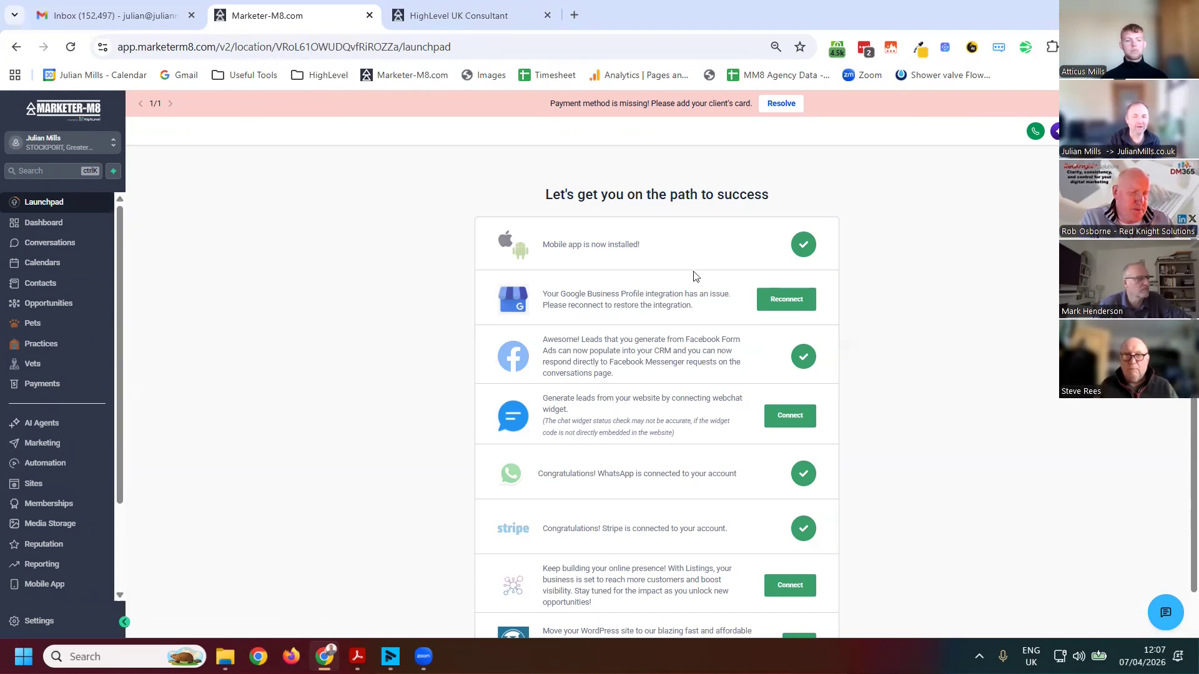
{"action": "scroll", "coordinate": [655, 460], "scroll_direction": "down", "scroll_amount": 2}
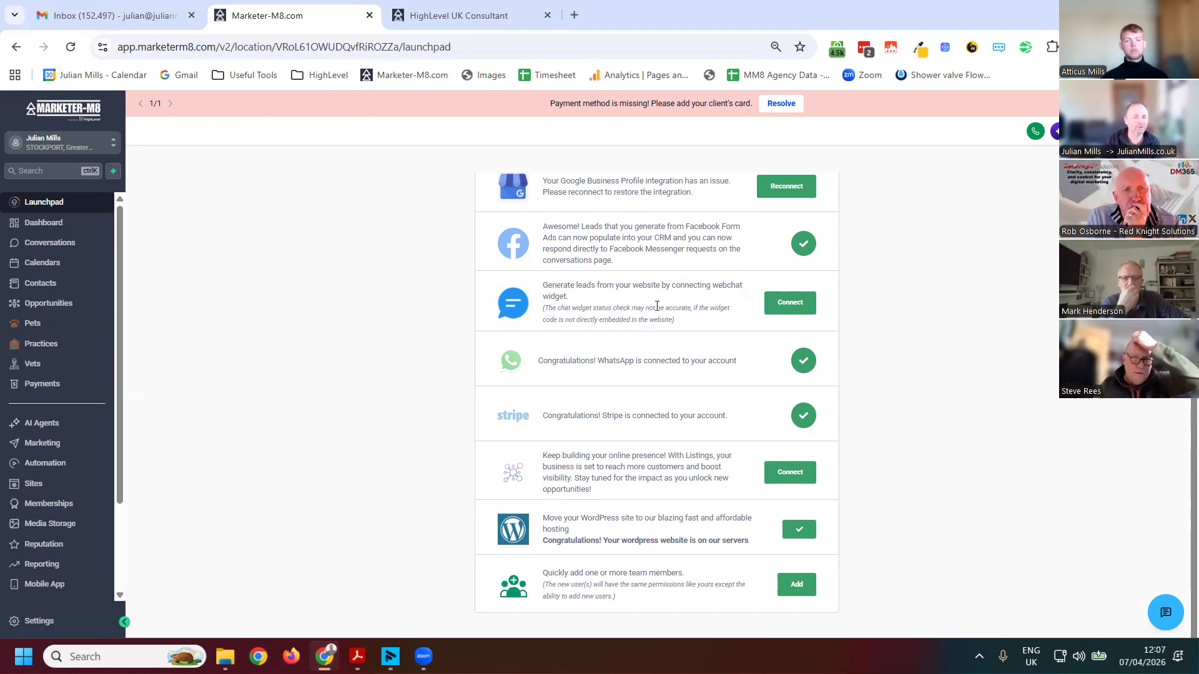
Open the Dashboard and look over its widgets and the list of available dashboards.
{"action": "left_click", "coordinate": [40, 226]}
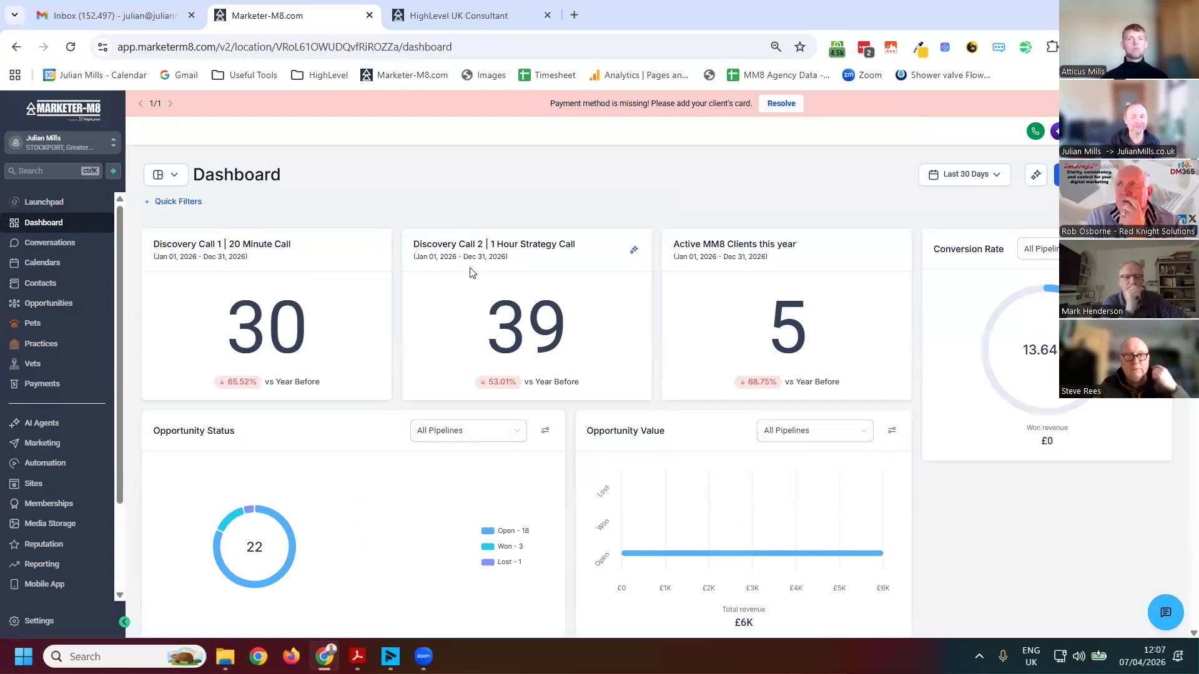
{"action": "scroll", "coordinate": [469, 274], "scroll_direction": "down", "scroll_amount": 2}
{"action": "scroll", "coordinate": [470, 276], "scroll_direction": "down", "scroll_amount": 6}
{"action": "scroll", "coordinate": [375, 249], "scroll_direction": "up", "scroll_amount": 8}
{"action": "scroll", "coordinate": [249, 200], "scroll_direction": "down", "scroll_amount": 4}
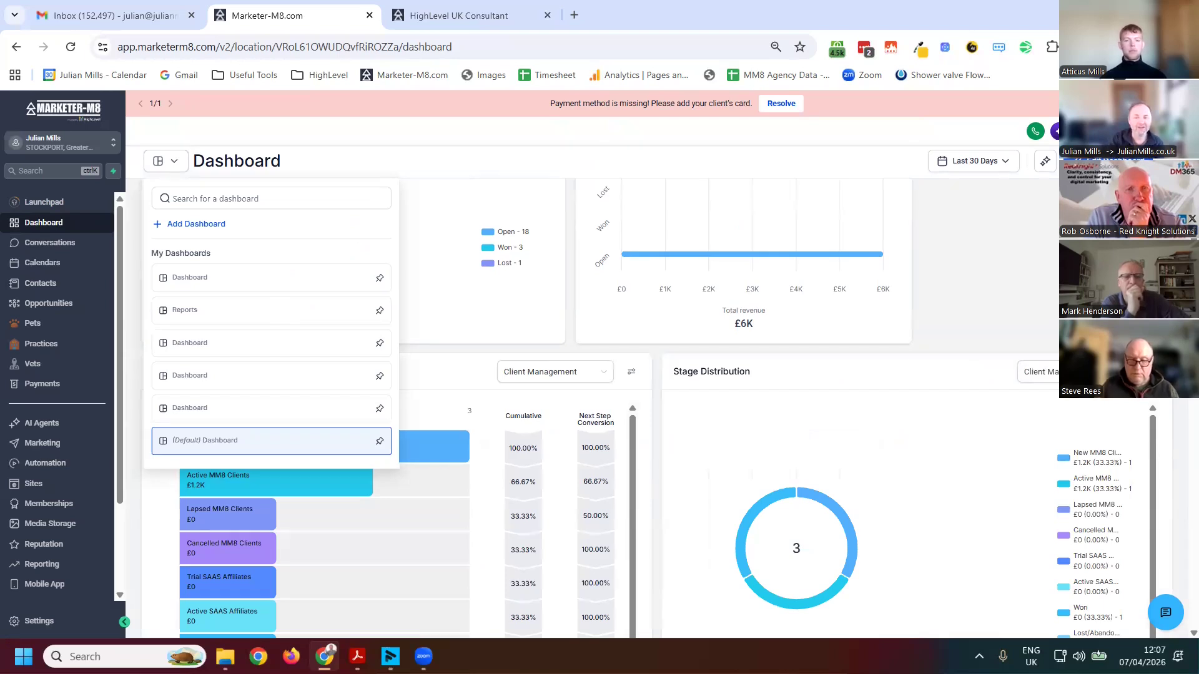
{"action": "key", "text": "Escape"}
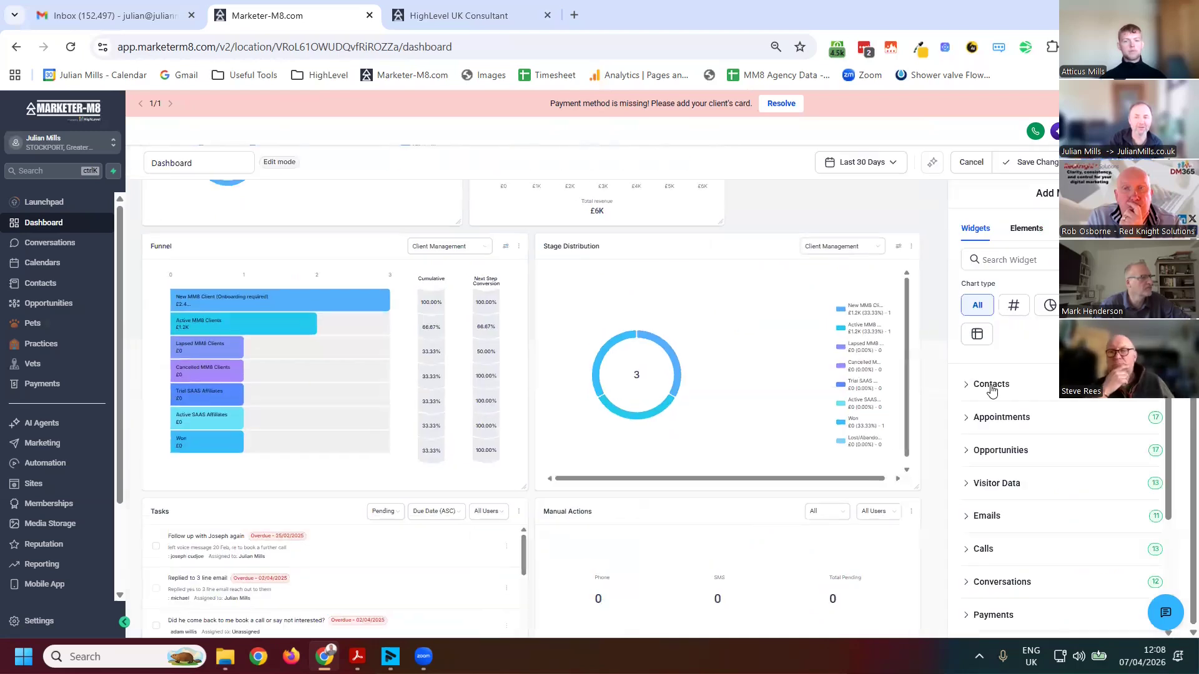
Try adding the Contacts Count widget from the Contacts group to the dashboard, and leave edit mode discarding the unsaved changes.
{"action": "left_click", "coordinate": [991, 385]}
{"action": "left_click_drag", "start_coordinate": [853, 372], "coordinate": [1135, 403]}
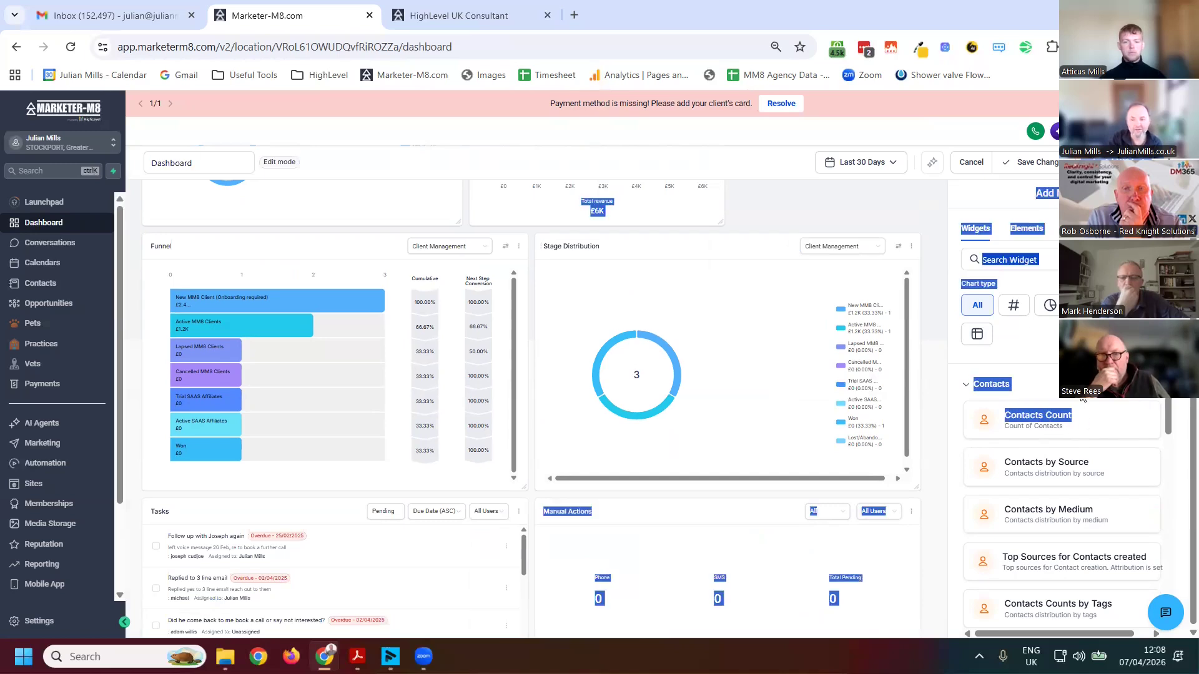
{"action": "left_click", "coordinate": [1056, 417]}
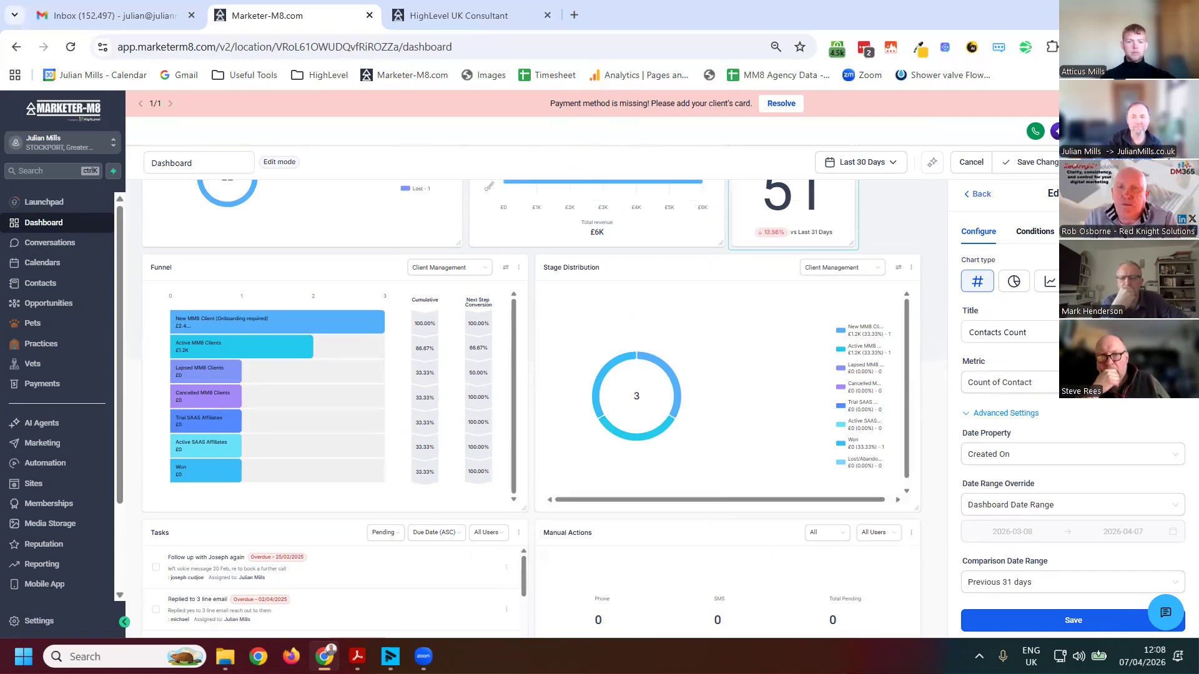
{"action": "left_click", "coordinate": [978, 194]}
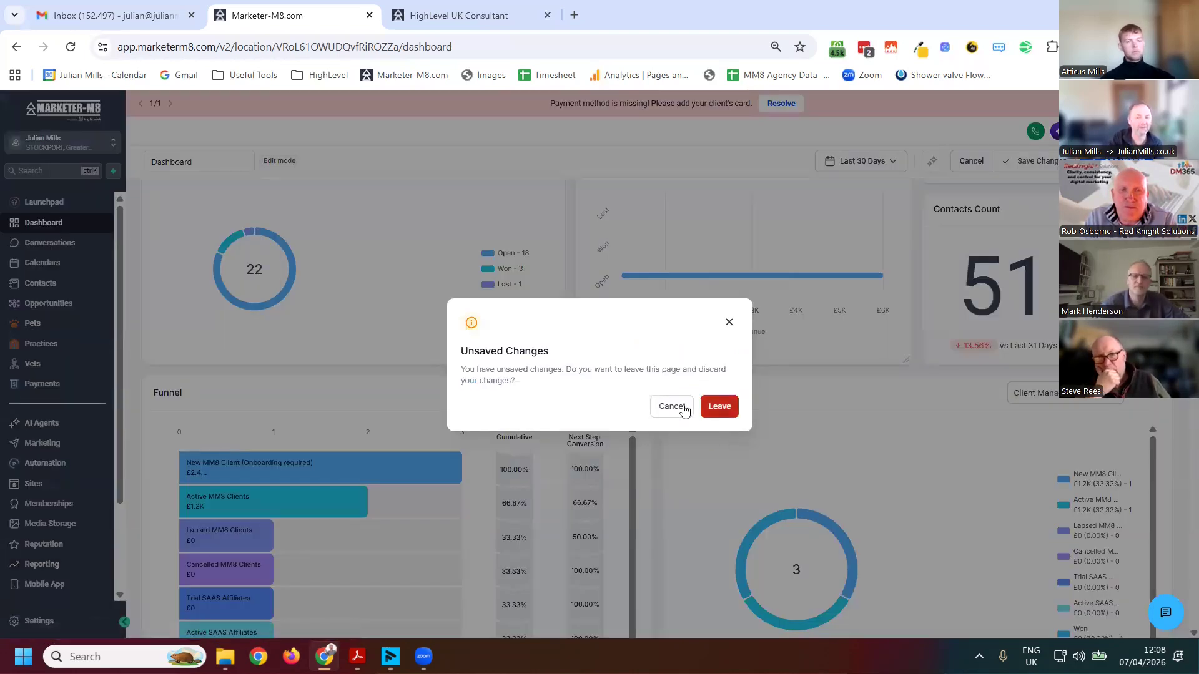
{"action": "key", "text": "Return"}
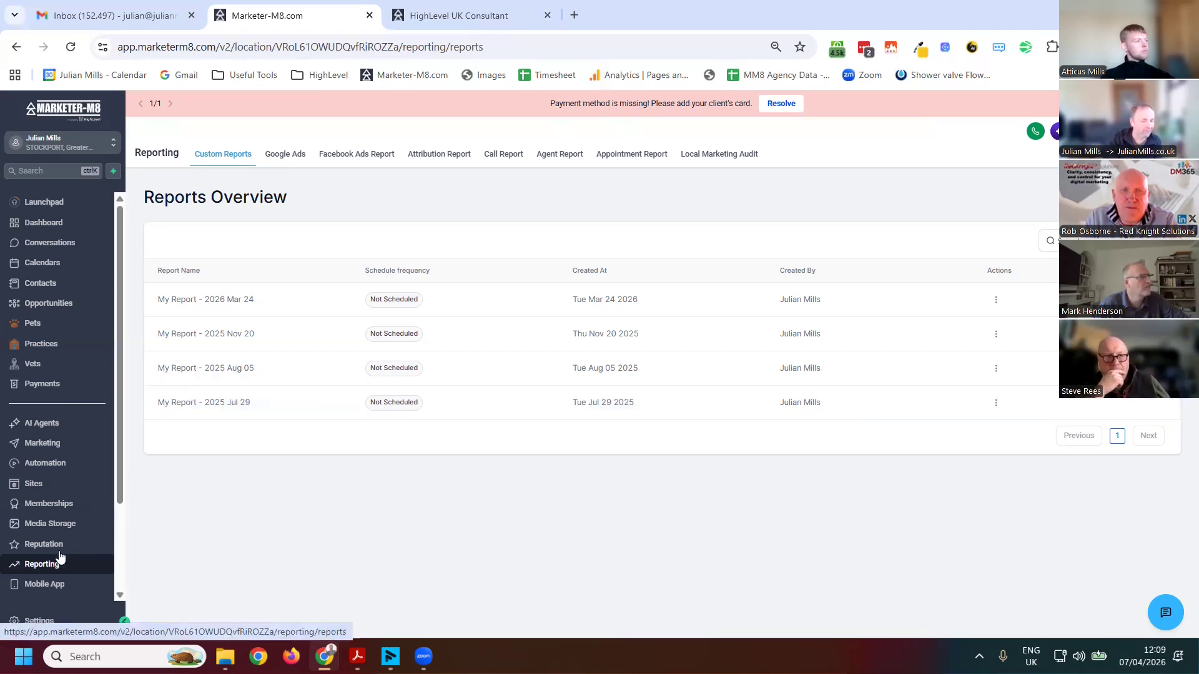
Return to the Dashboard to look through its opportunity, task and lead source widgets, and open the Conversations inbox.
{"action": "left_click", "coordinate": [50, 225]}
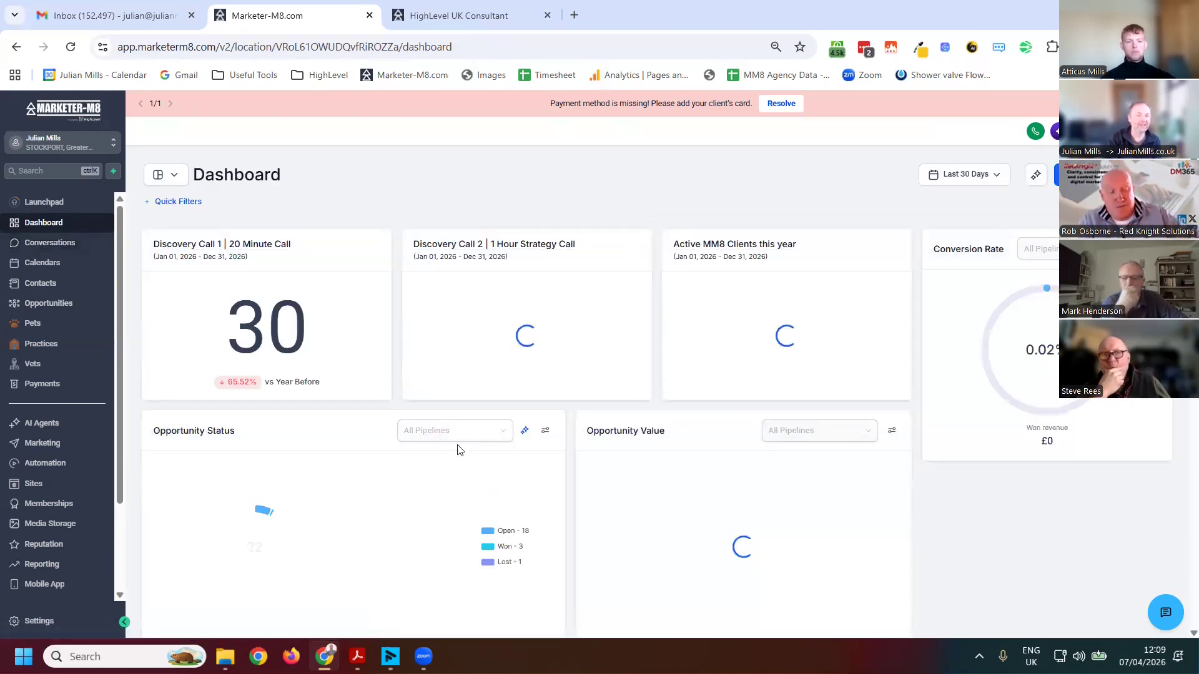
{"action": "scroll", "coordinate": [437, 440], "scroll_direction": "down", "scroll_amount": 6}
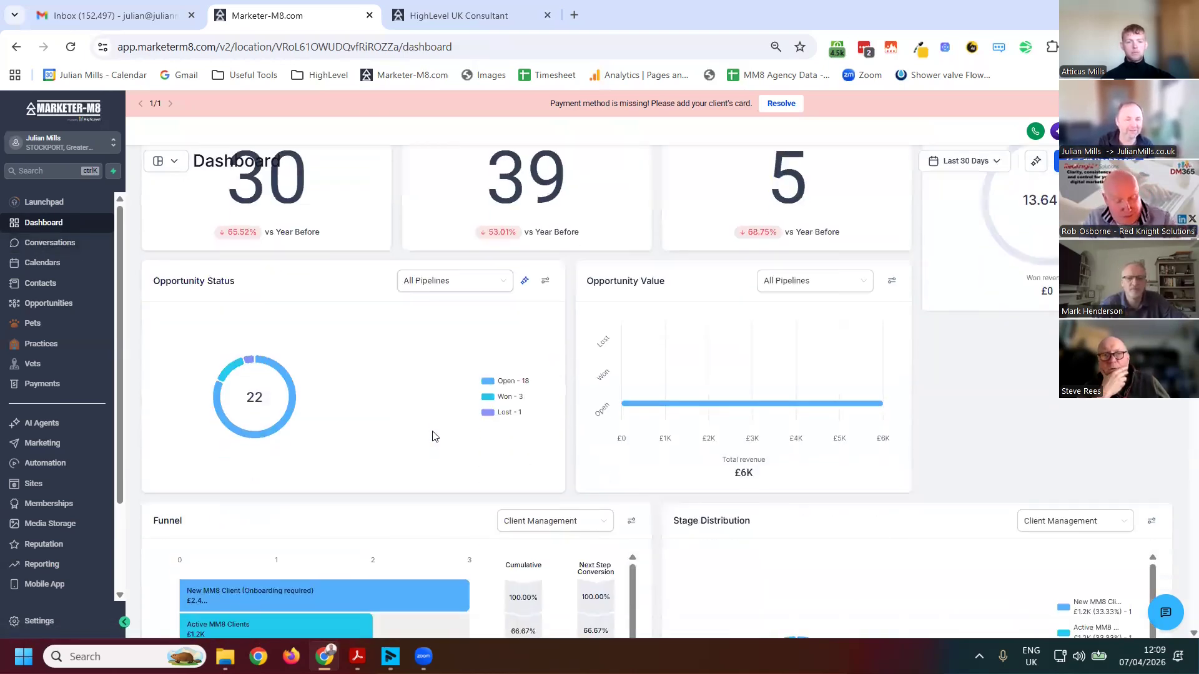
{"action": "scroll", "coordinate": [435, 436], "scroll_direction": "down", "scroll_amount": 10}
{"action": "scroll", "coordinate": [450, 406], "scroll_direction": "up", "scroll_amount": 5}
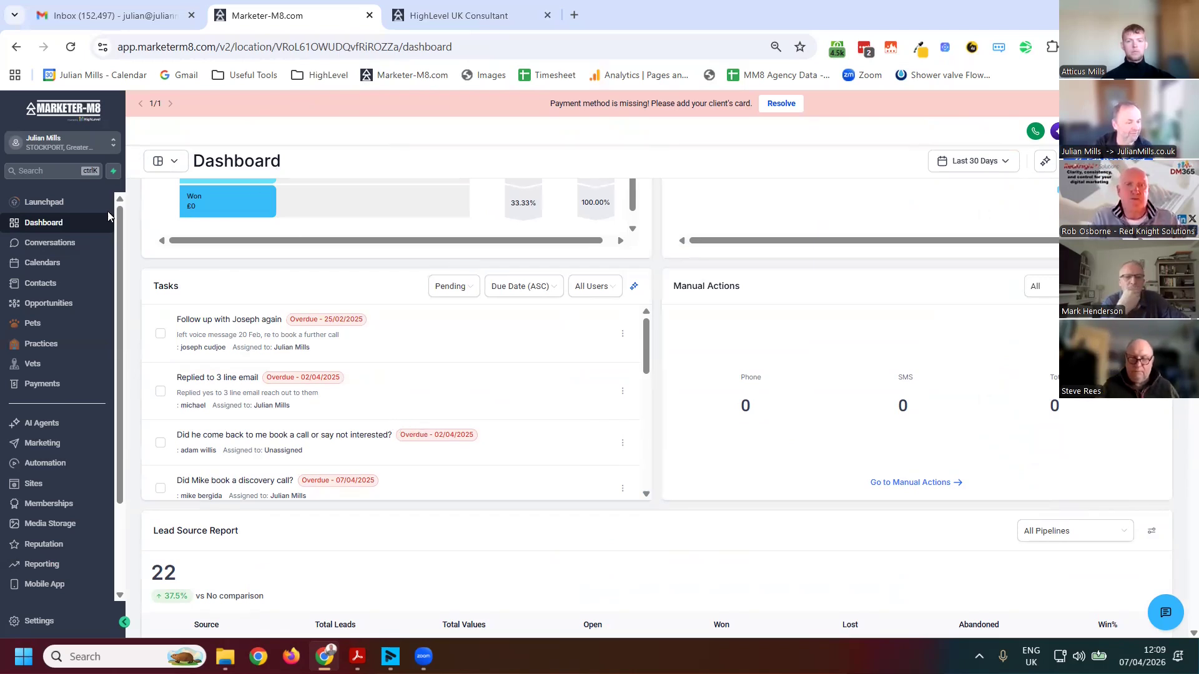
{"action": "left_click", "coordinate": [46, 244]}
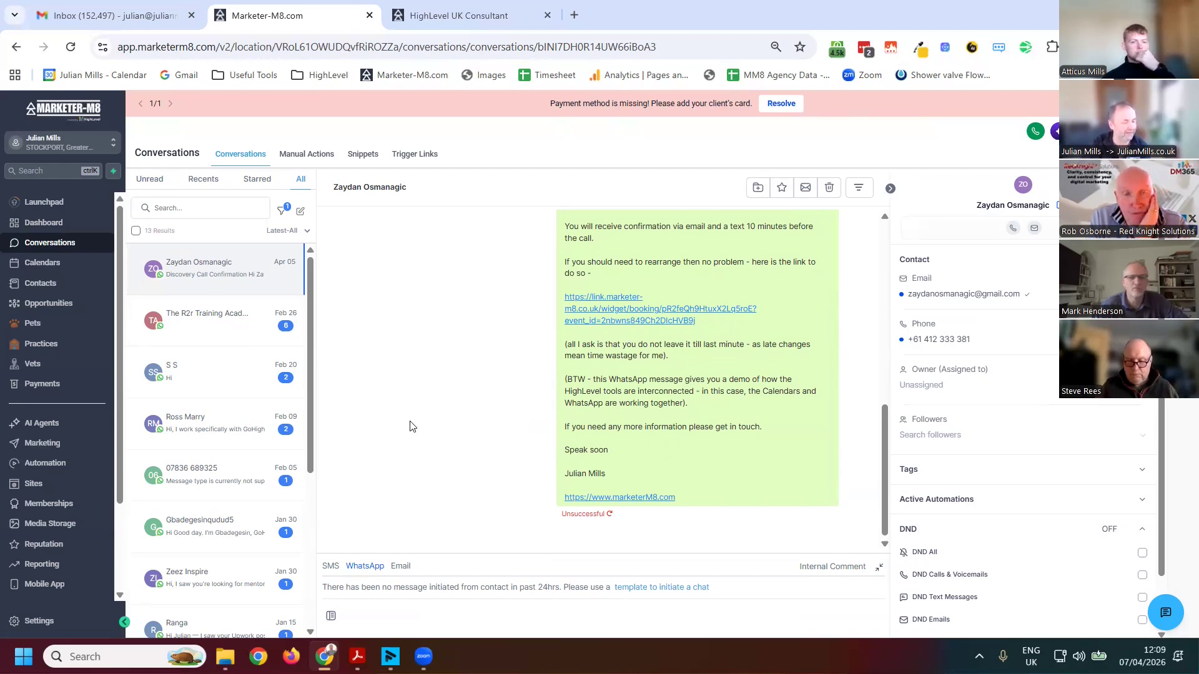
View the current week's appointments in Calendars and show the Meetings calendars in the calendar settings.
{"action": "left_click", "coordinate": [40, 269]}
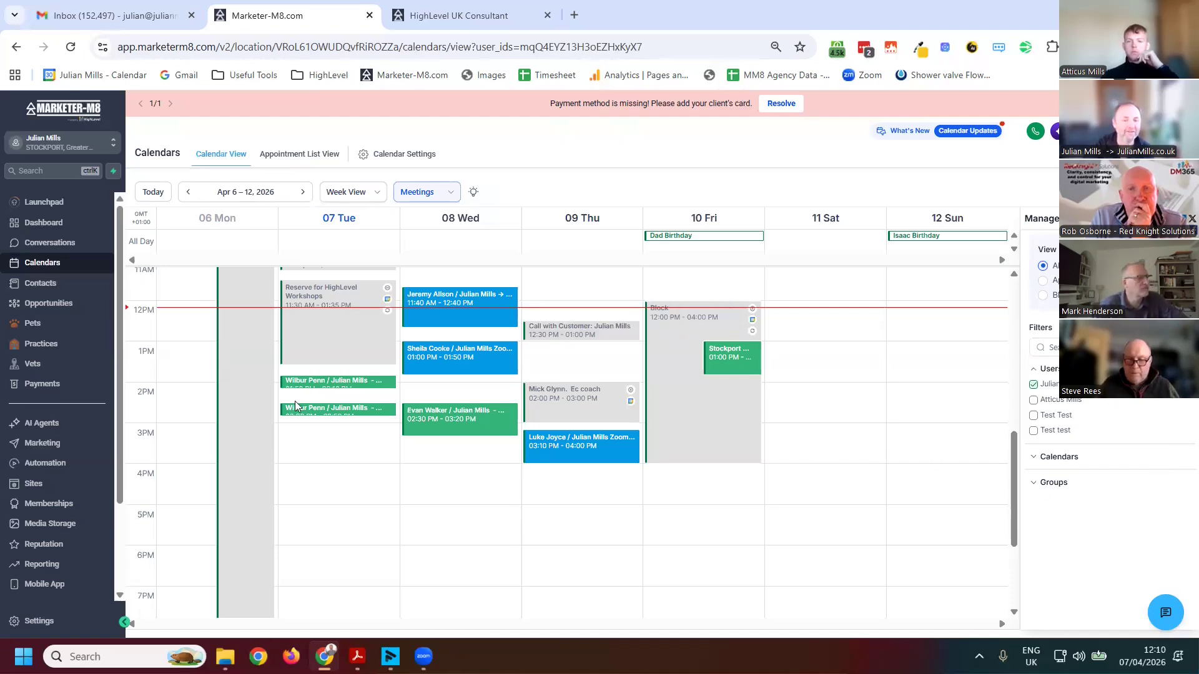
{"action": "scroll", "coordinate": [643, 455], "scroll_direction": "up", "scroll_amount": 3}
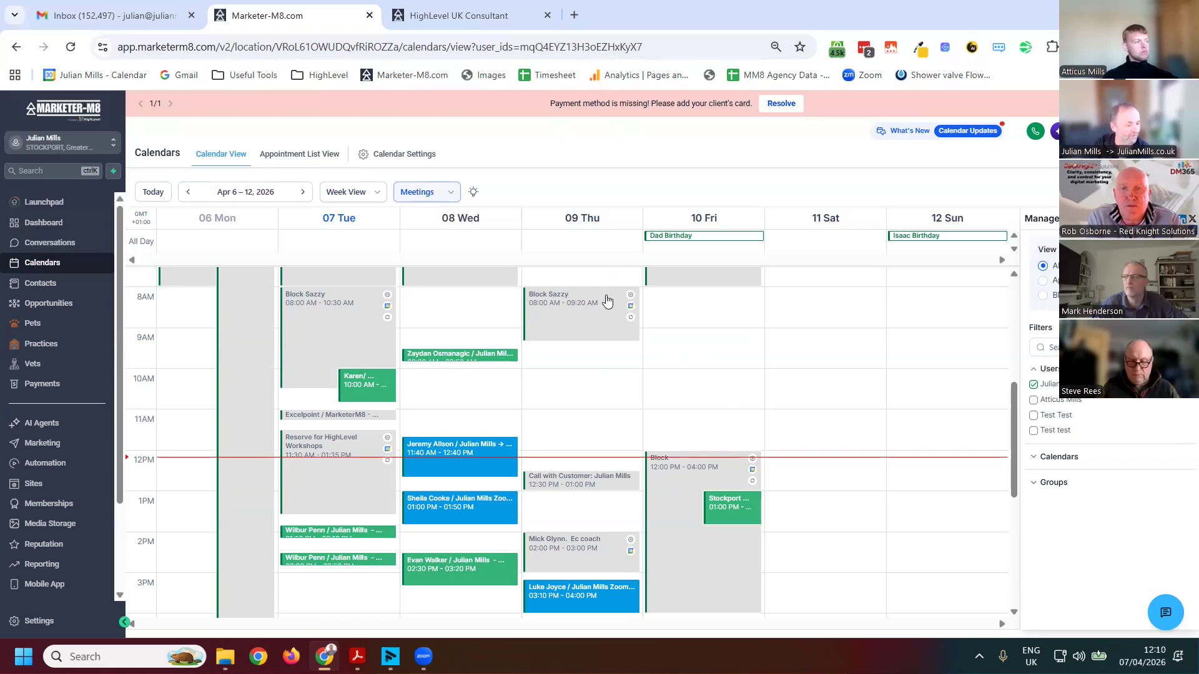
{"action": "left_click", "coordinate": [407, 156]}
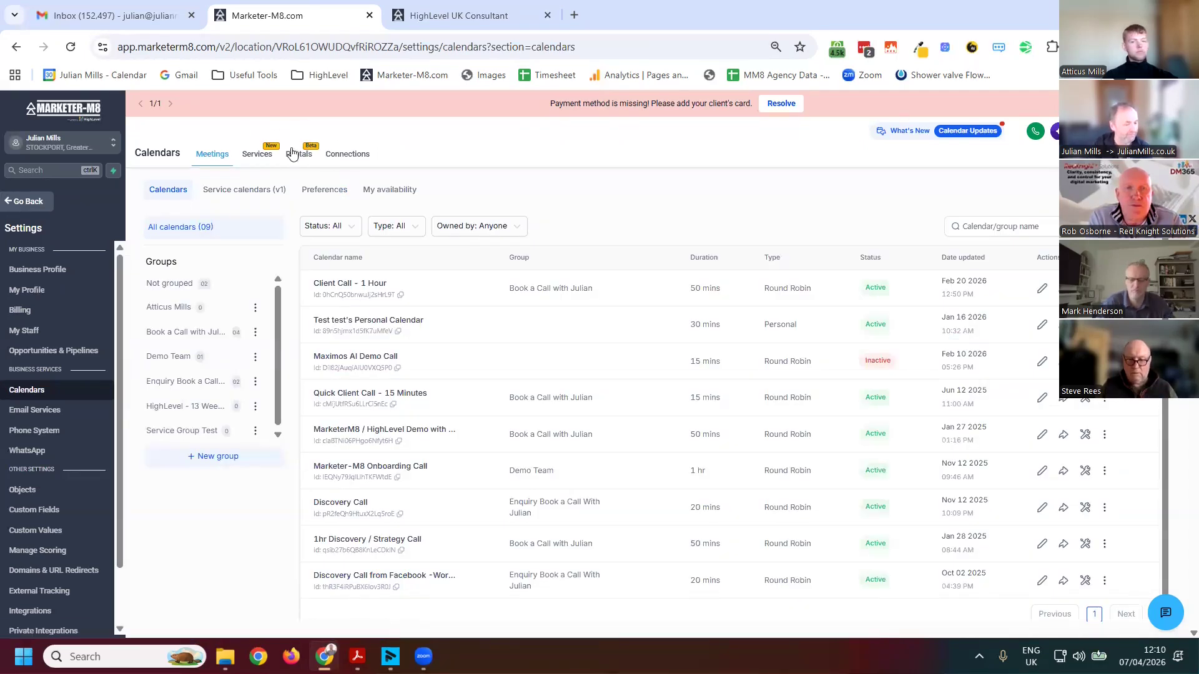
{"action": "left_click", "coordinate": [213, 155]}
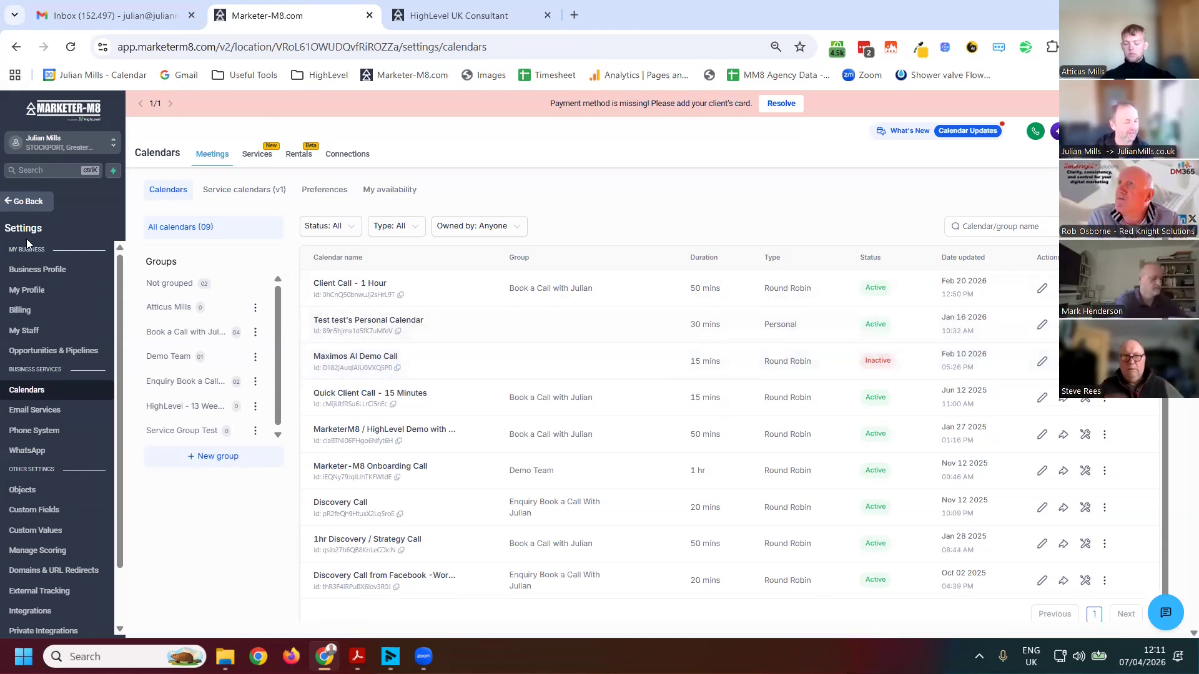
Leave the calendar settings for the Contacts list and look at the fields available in the advanced filters.
{"action": "key", "text": "alt+Left"}
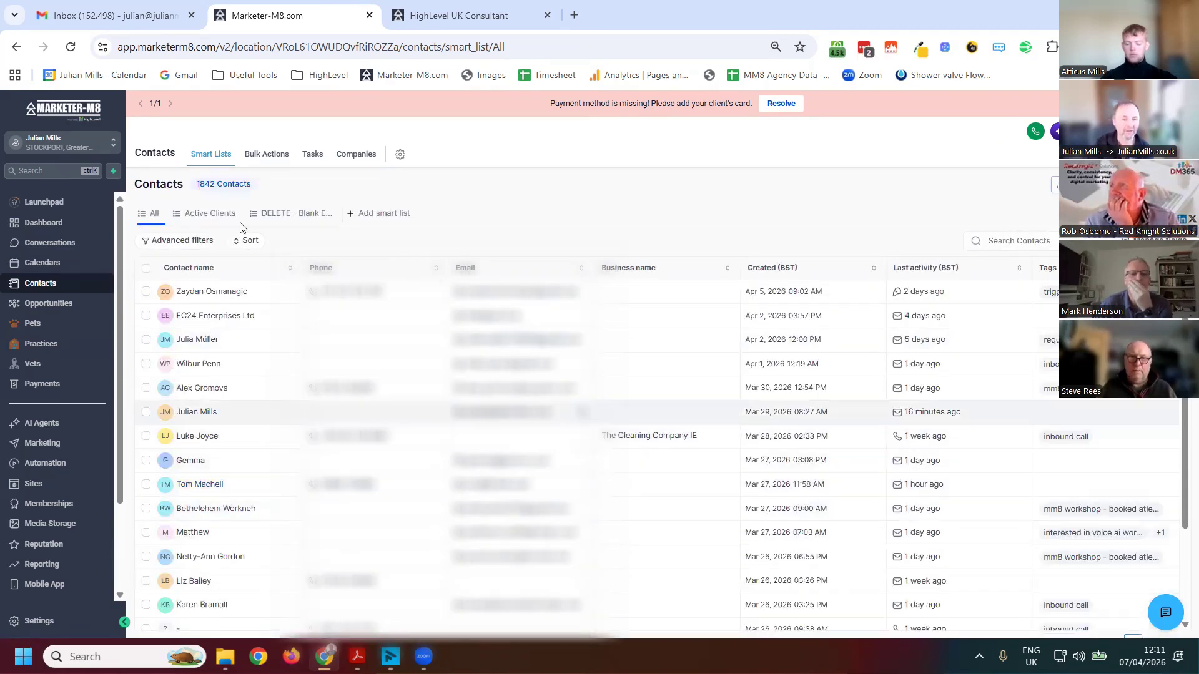
{"action": "left_click", "coordinate": [177, 241]}
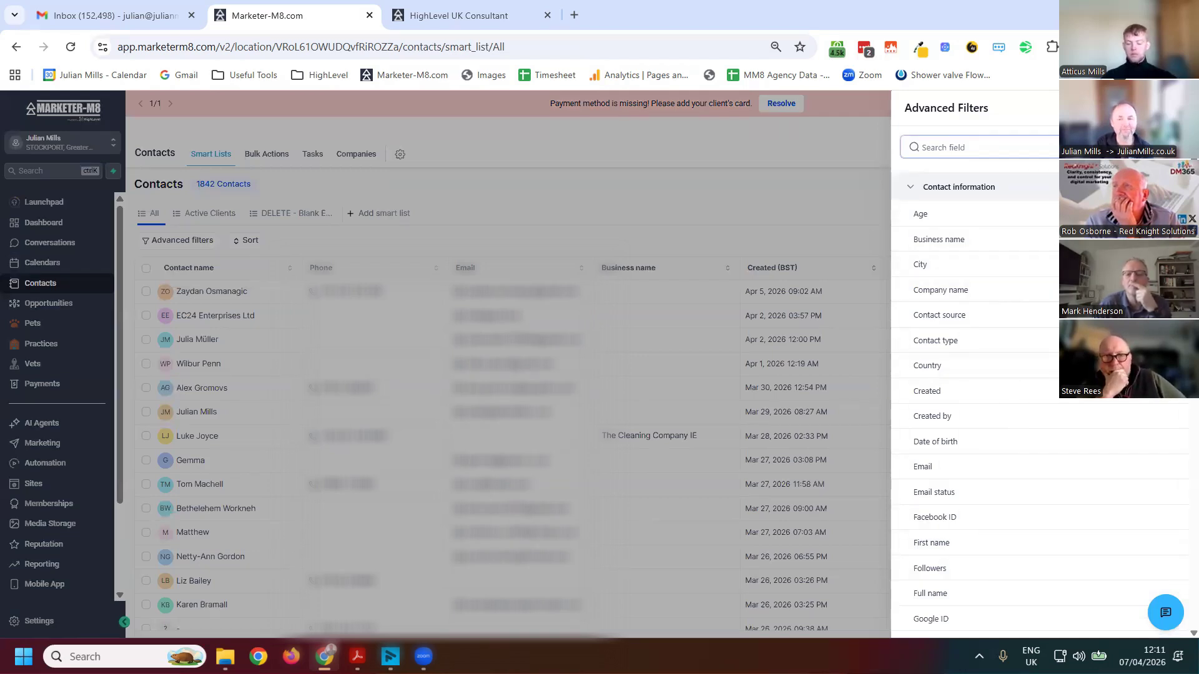
{"action": "left_click", "coordinate": [802, 400]}
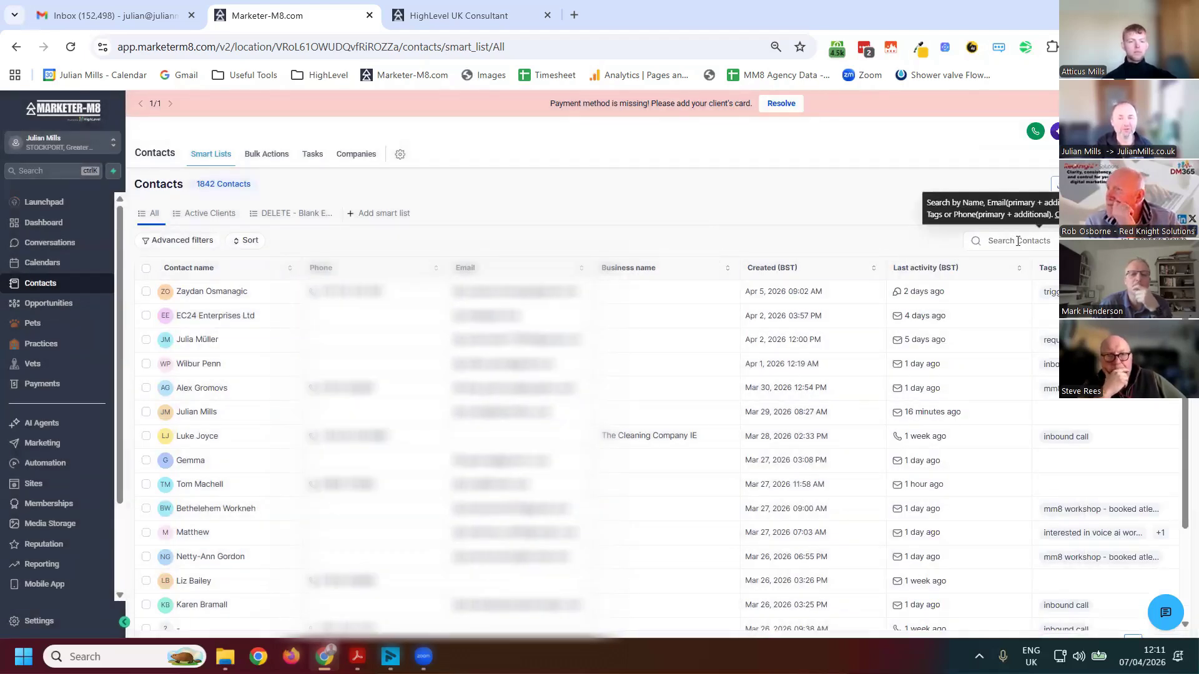
Search the contacts by the account owner's first name and open the first matching contact record.
{"action": "type", "text": "julian"}
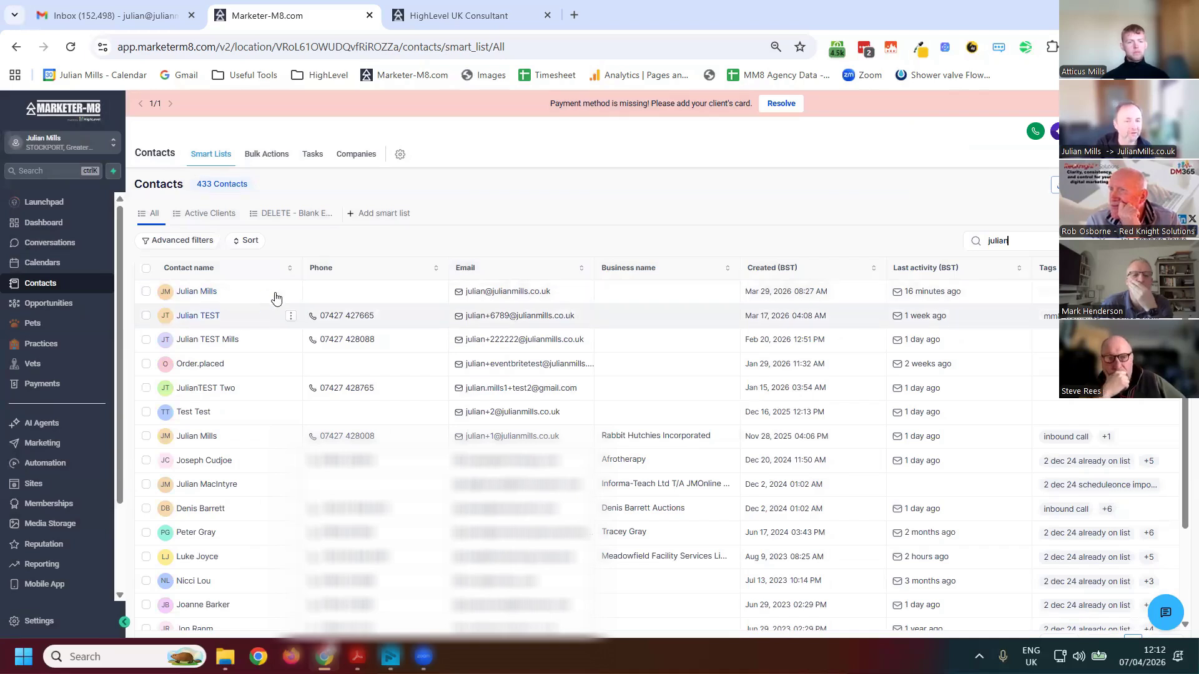
{"action": "left_click", "coordinate": [279, 299]}
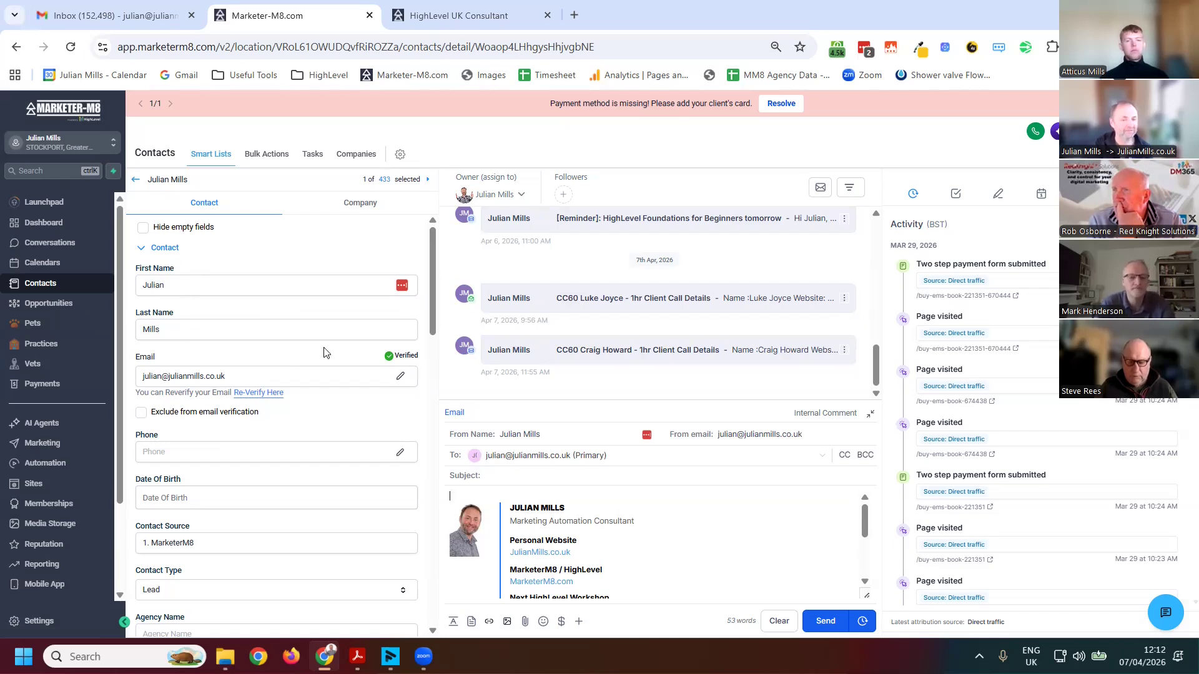
Expand the White Label Suite, Automation Triggers and Affiliate Data field groups in the contact record.
{"action": "scroll", "coordinate": [330, 333], "scroll_direction": "down", "scroll_amount": 10}
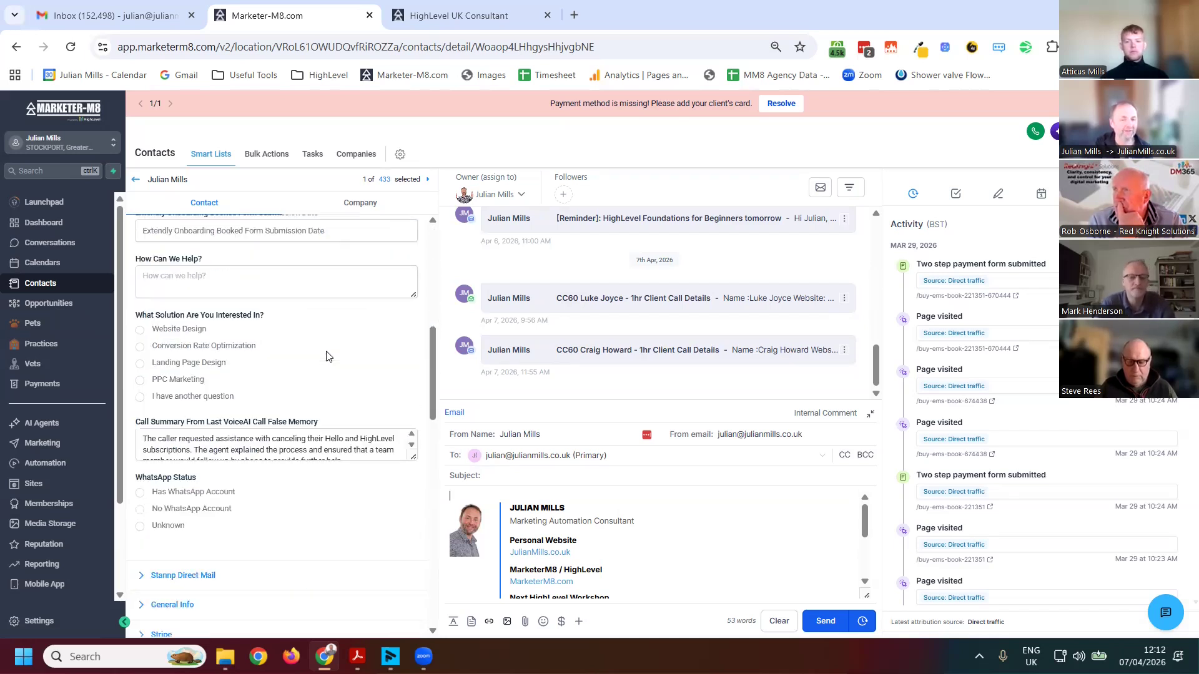
{"action": "scroll", "coordinate": [269, 382], "scroll_direction": "down", "scroll_amount": 8}
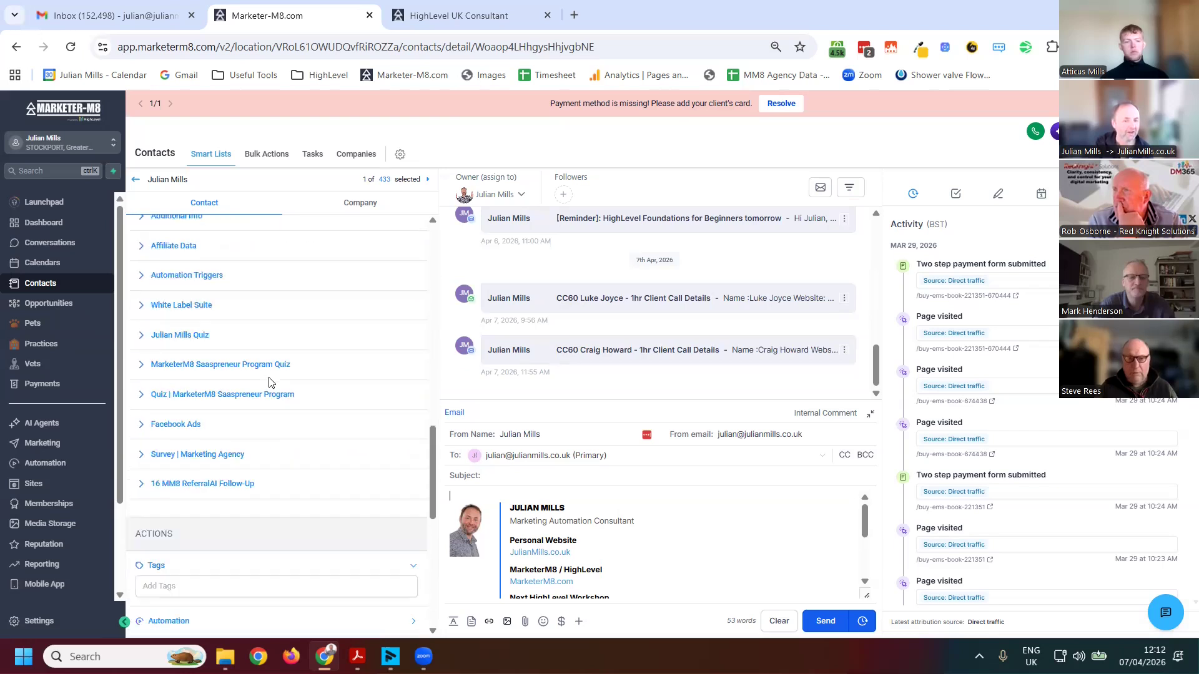
{"action": "left_click", "coordinate": [156, 302]}
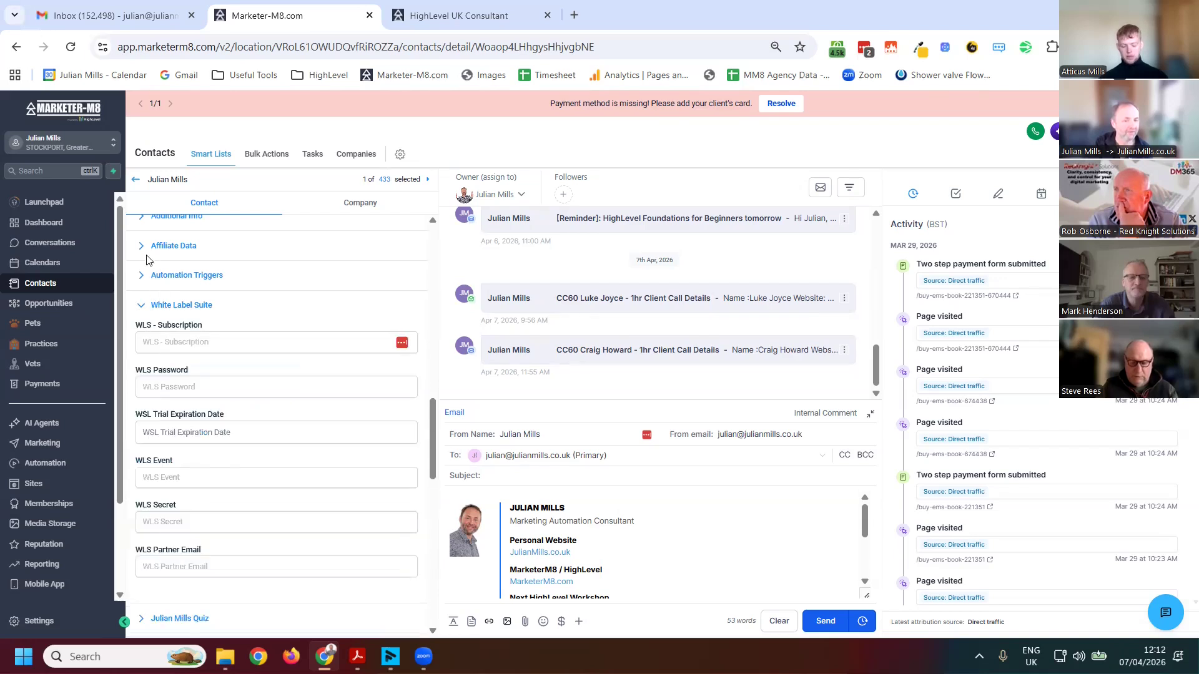
{"action": "left_click", "coordinate": [140, 259]}
{"action": "left_click", "coordinate": [140, 249]}
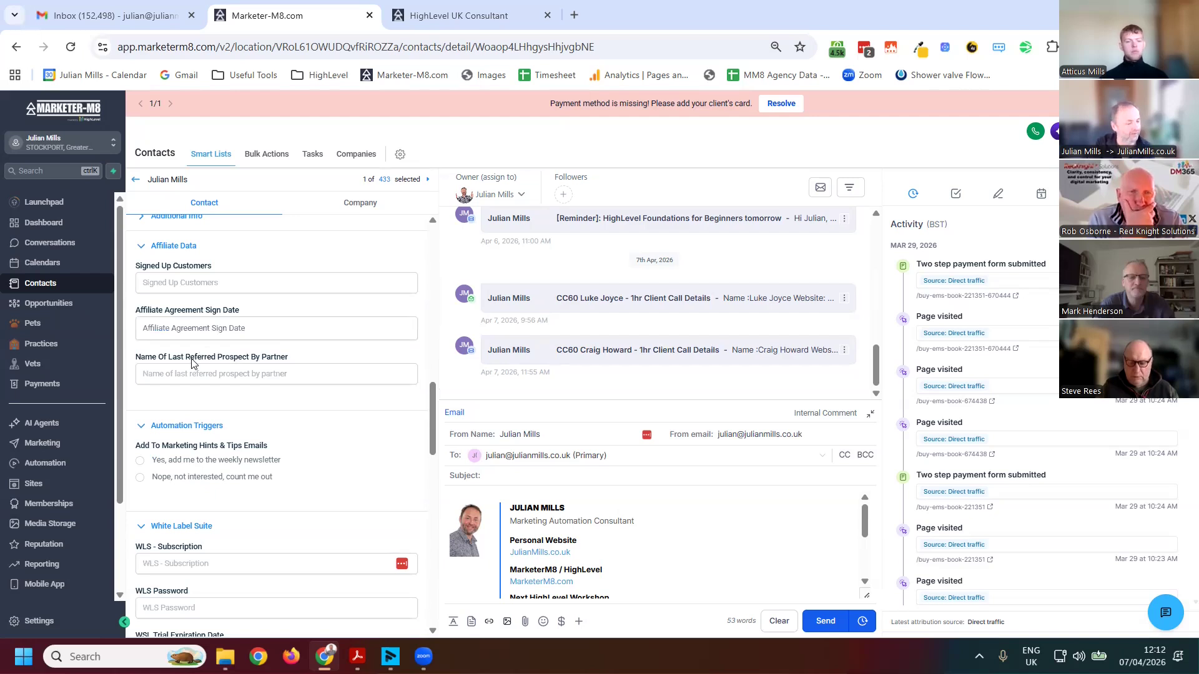
Examine the contact's standard details, custom fields and call summary throughout the record.
{"action": "scroll", "coordinate": [191, 361], "scroll_direction": "up", "scroll_amount": 2}
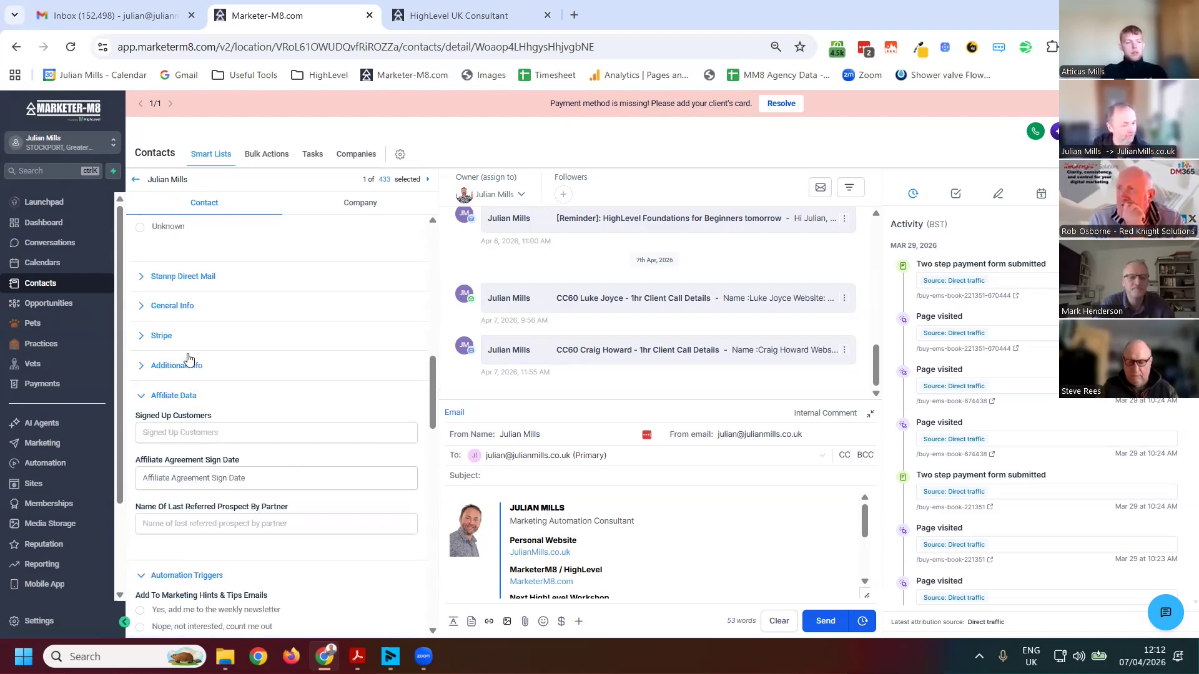
{"action": "scroll", "coordinate": [189, 358], "scroll_direction": "up", "scroll_amount": 5}
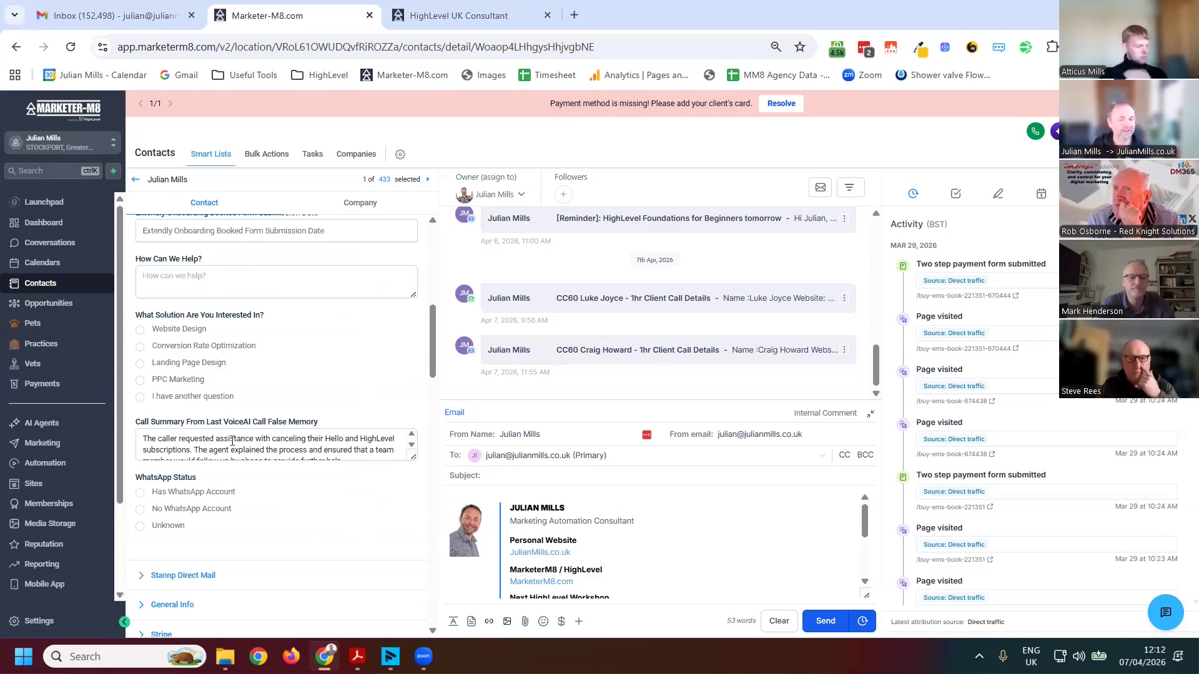
{"action": "scroll", "coordinate": [244, 465], "scroll_direction": "down", "scroll_amount": 5}
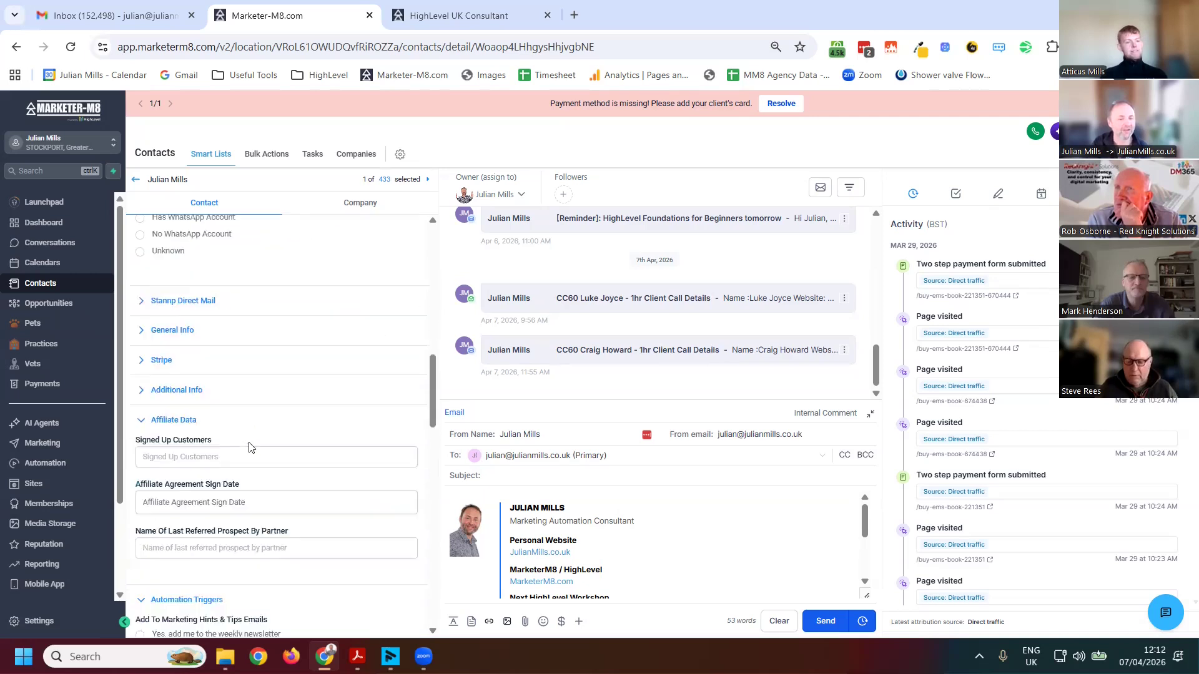
{"action": "scroll", "coordinate": [250, 445], "scroll_direction": "up", "scroll_amount": 5}
{"action": "scroll", "coordinate": [250, 443], "scroll_direction": "up", "scroll_amount": 10}
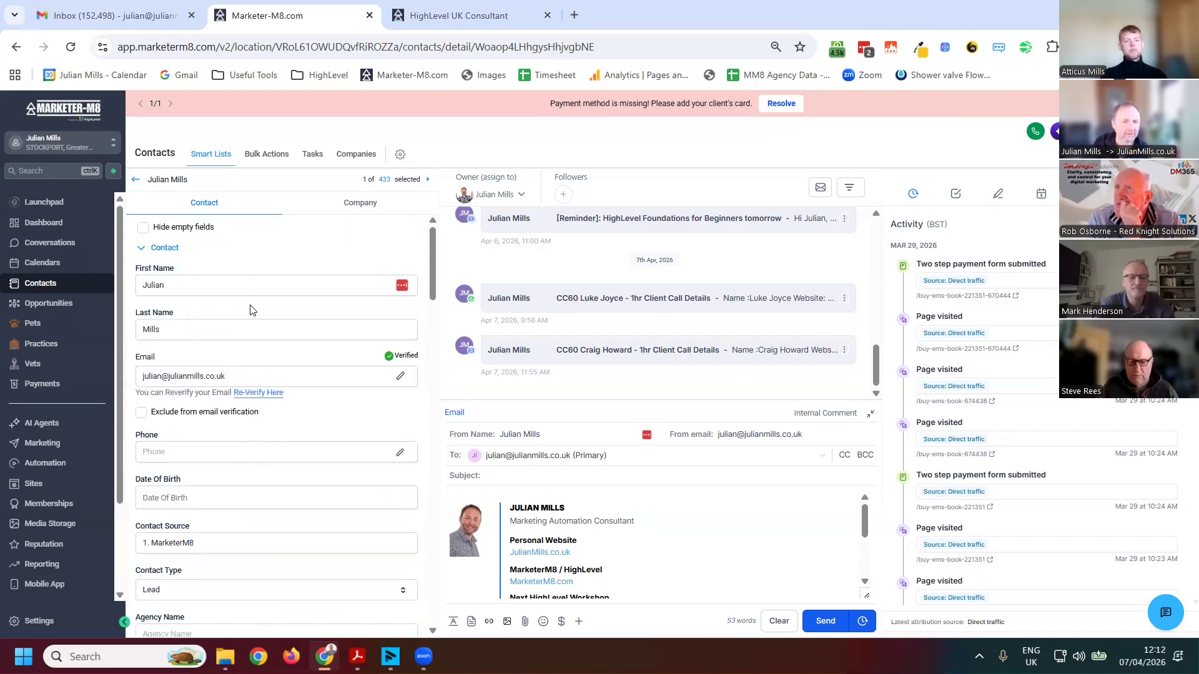
{"action": "scroll", "coordinate": [237, 315], "scroll_direction": "down", "scroll_amount": 6}
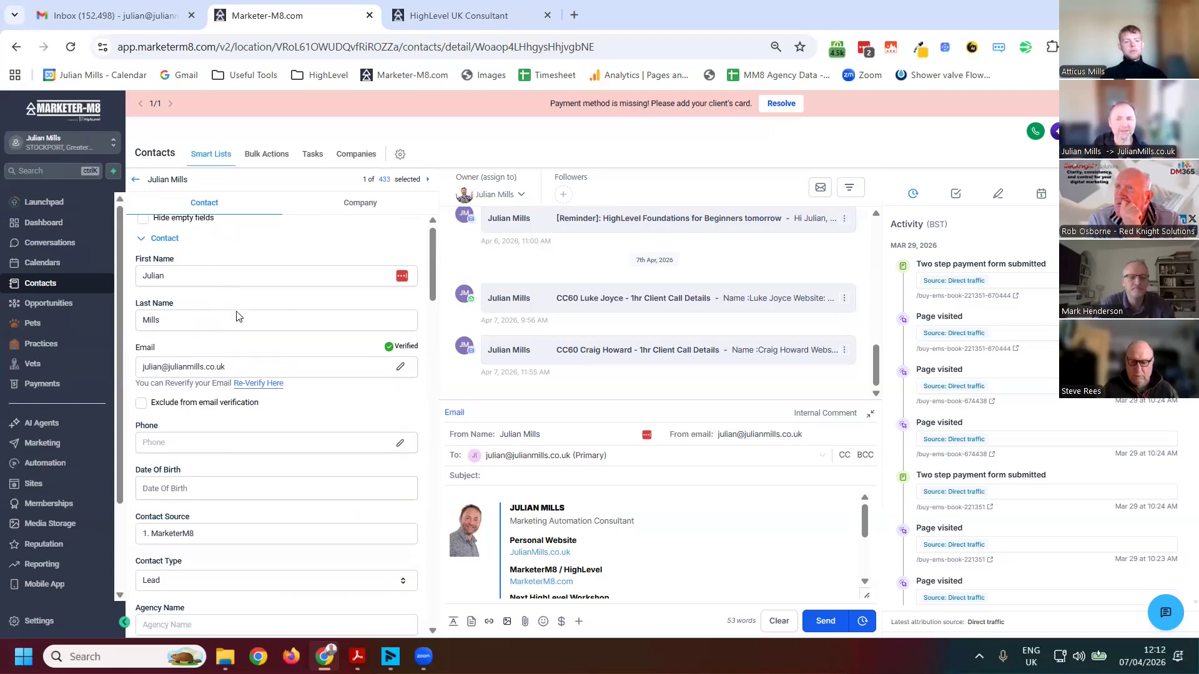
{"action": "scroll", "coordinate": [371, 390], "scroll_direction": "down", "scroll_amount": 8}
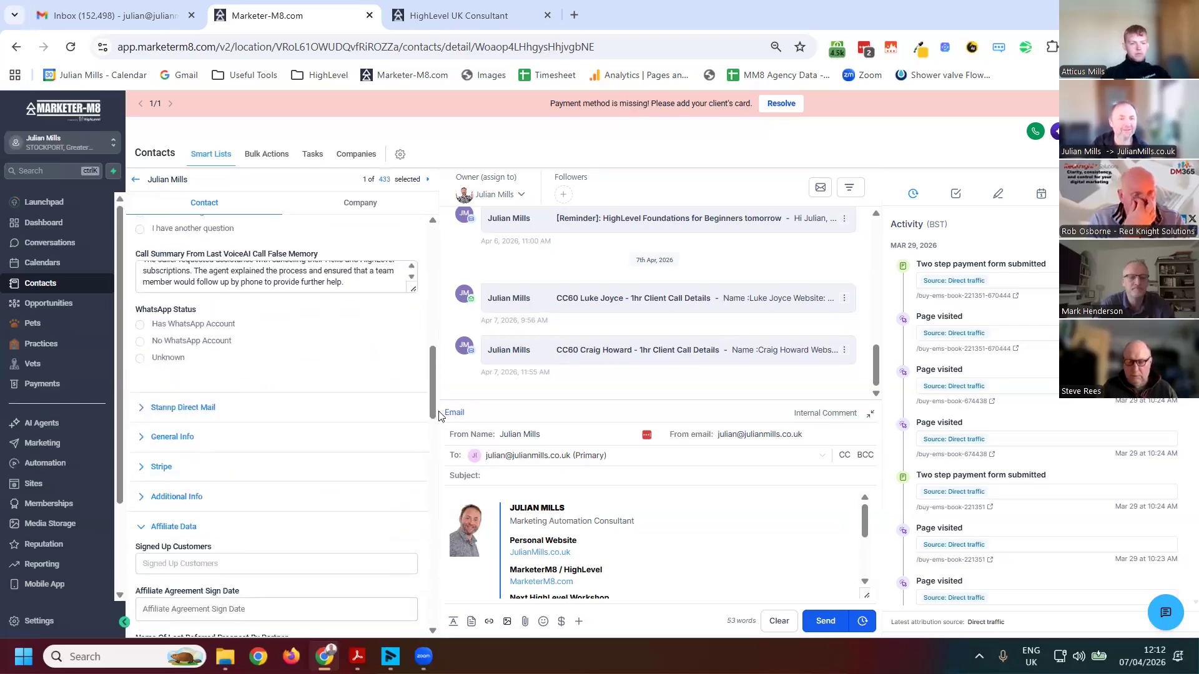
Look over the contact record from the standard contact fields down to the tags, client portal and DND sections.
{"action": "scroll", "coordinate": [324, 333], "scroll_direction": "up", "scroll_amount": 12}
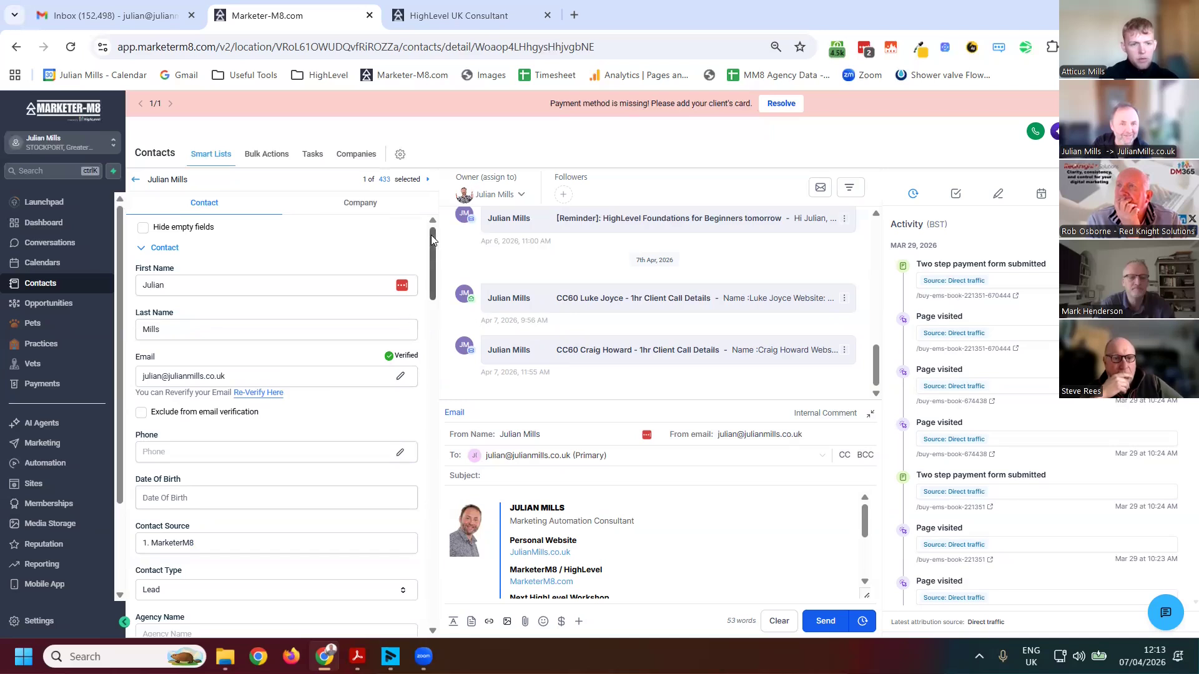
{"action": "scroll", "coordinate": [427, 594], "scroll_direction": "down", "scroll_amount": 10}
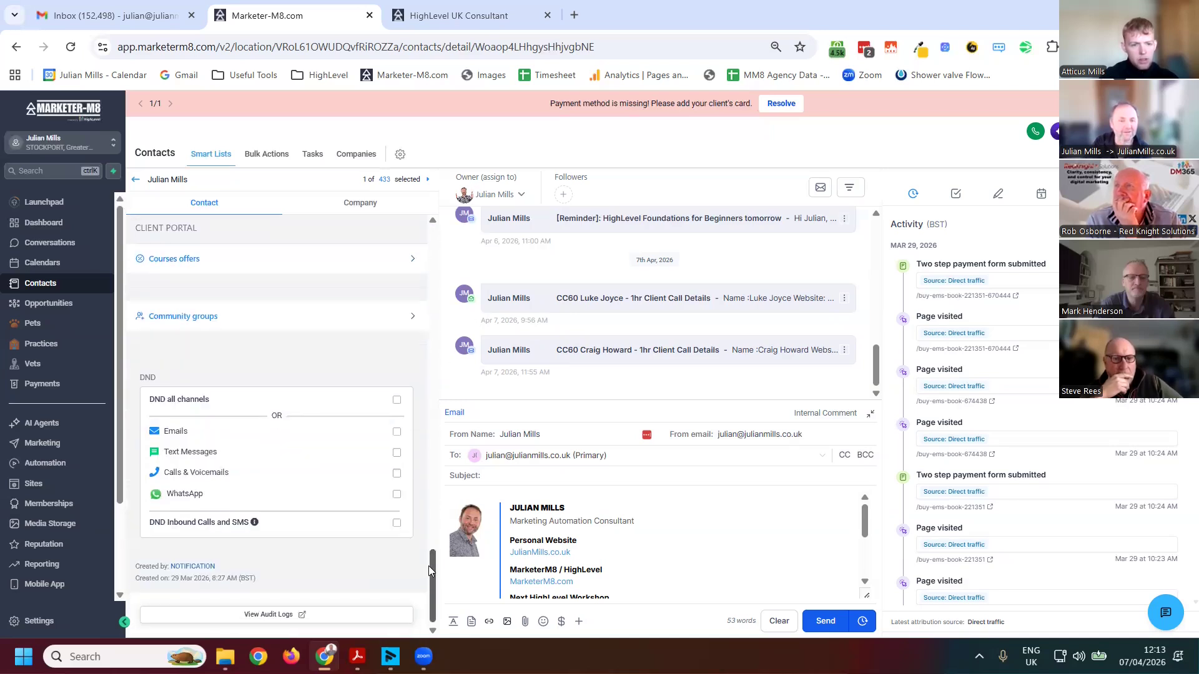
{"action": "scroll", "coordinate": [420, 530], "scroll_direction": "up", "scroll_amount": 4}
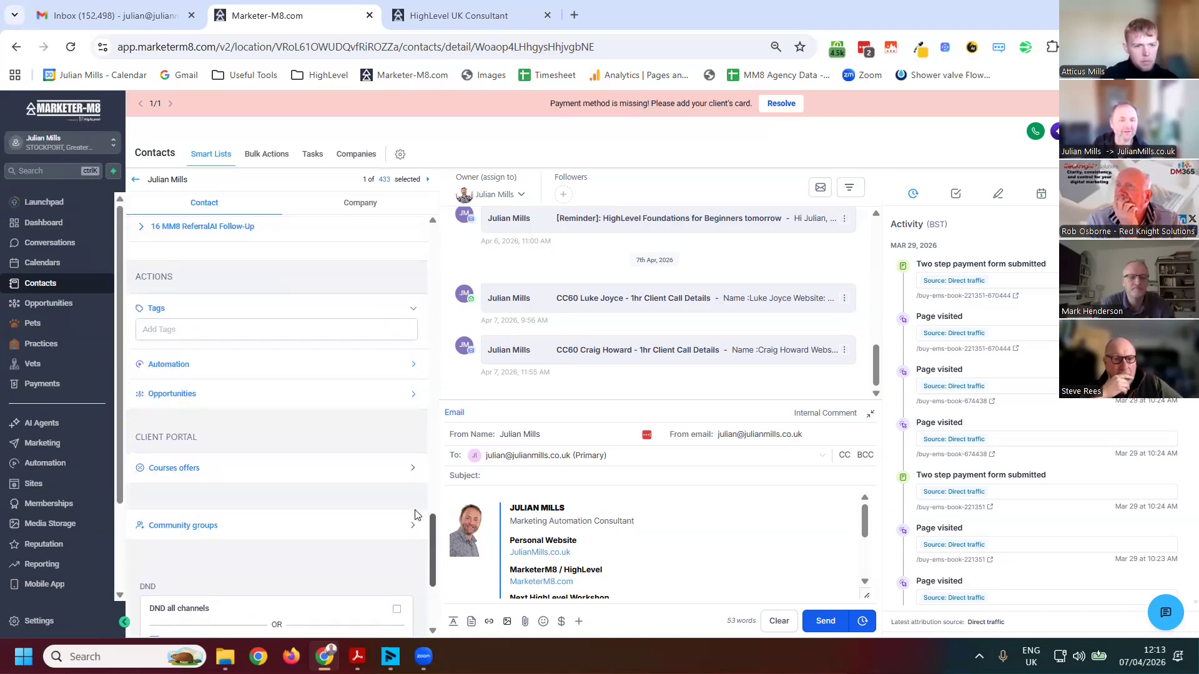
{"action": "scroll", "coordinate": [409, 406], "scroll_direction": "up", "scroll_amount": 12}
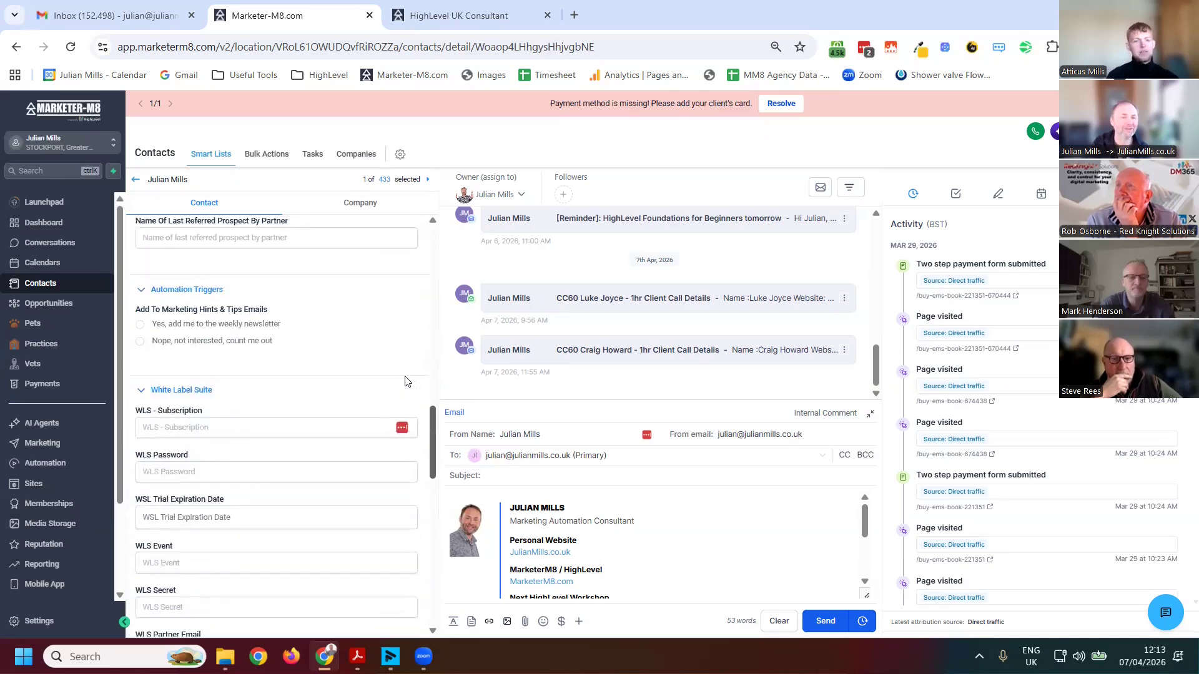
{"action": "scroll", "coordinate": [404, 353], "scroll_direction": "up", "scroll_amount": 3}
{"action": "scroll", "coordinate": [391, 487], "scroll_direction": "down", "scroll_amount": 11}
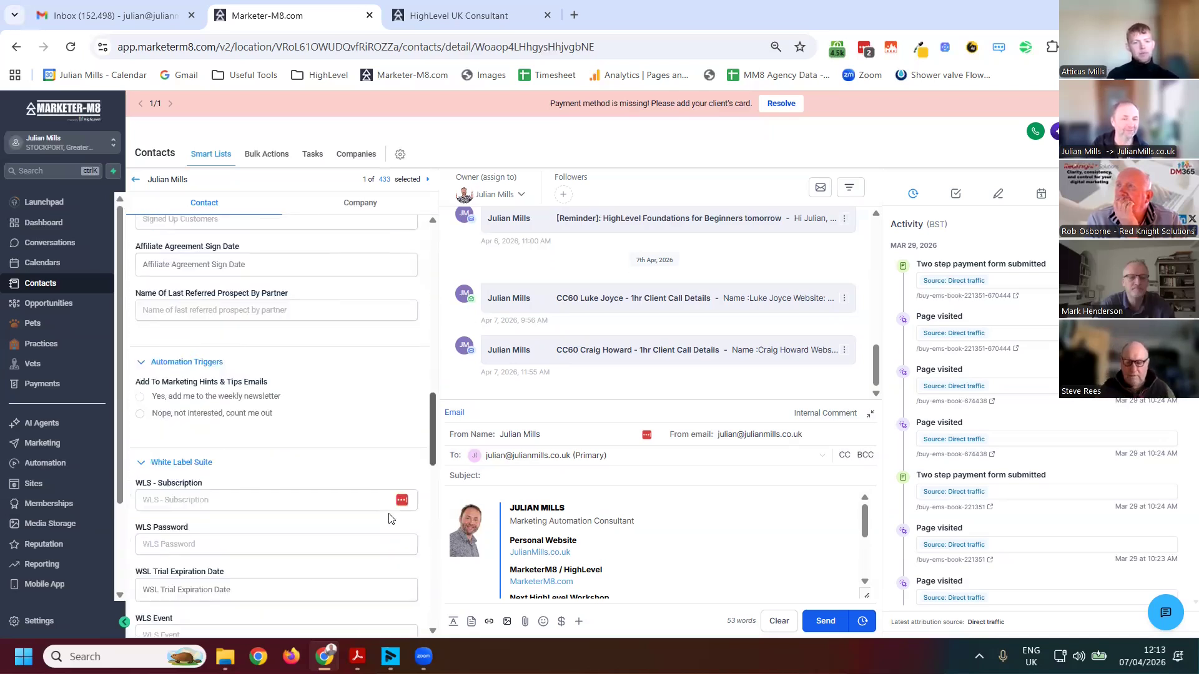
{"action": "scroll", "coordinate": [382, 540], "scroll_direction": "down", "scroll_amount": 5}
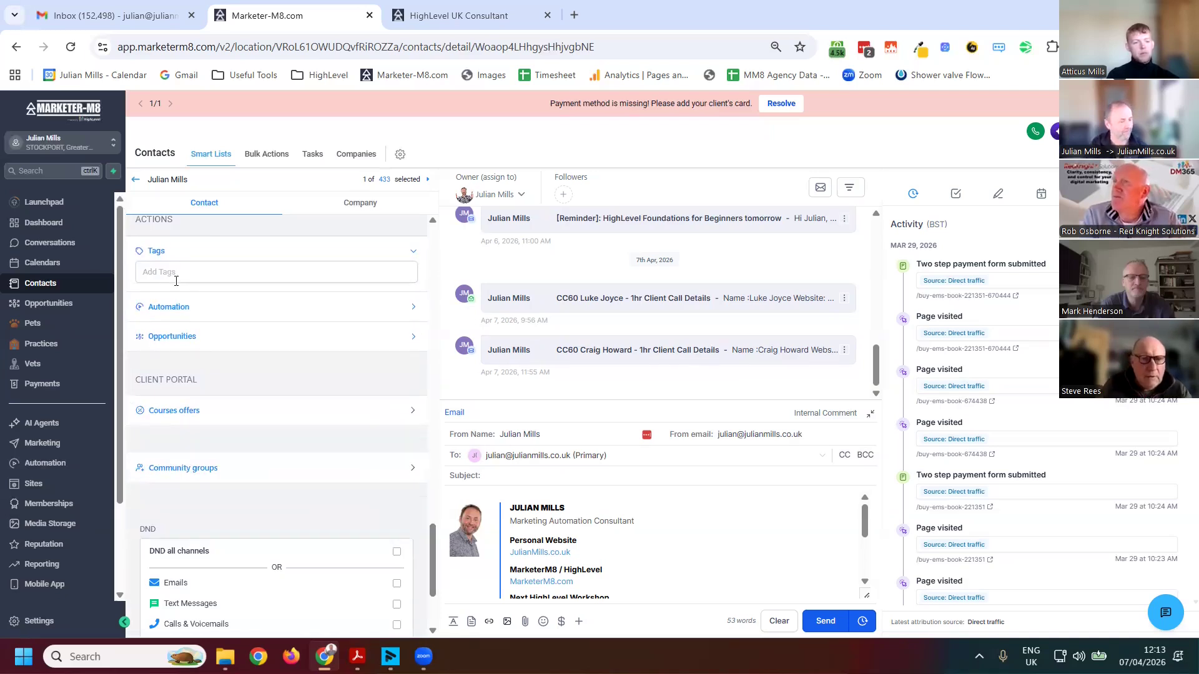
Expand the contact's Automation and Opportunities sections and look at the active and past workflows.
{"action": "left_click", "coordinate": [196, 308]}
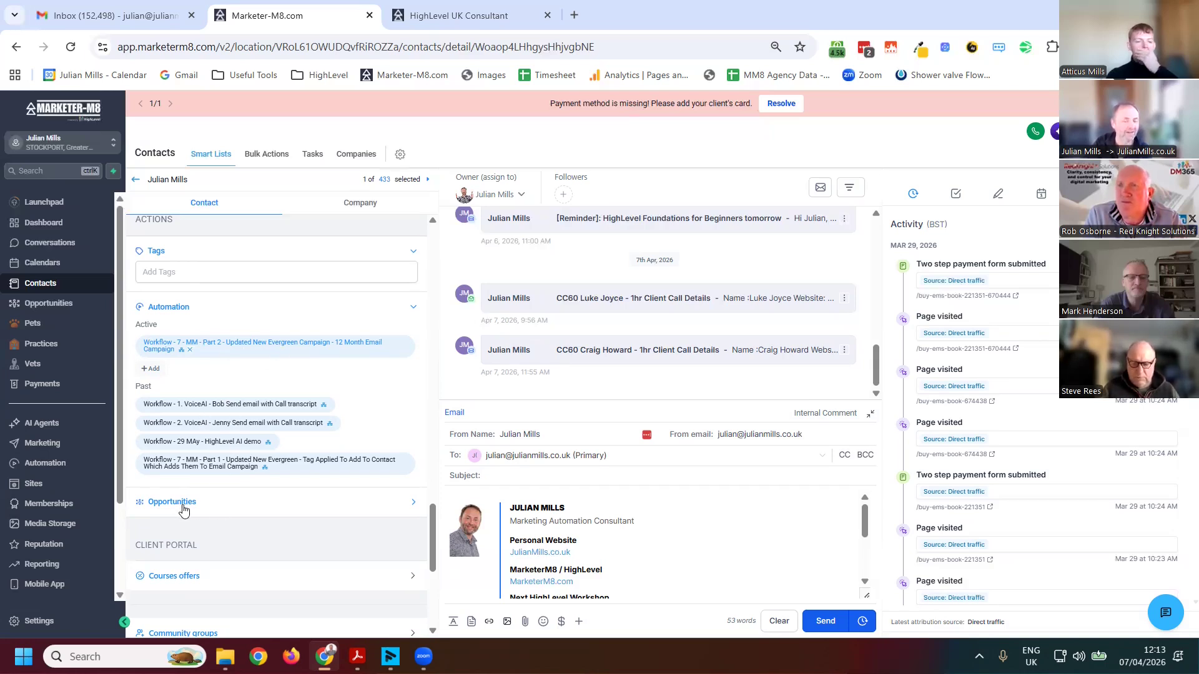
{"action": "left_click", "coordinate": [236, 511]}
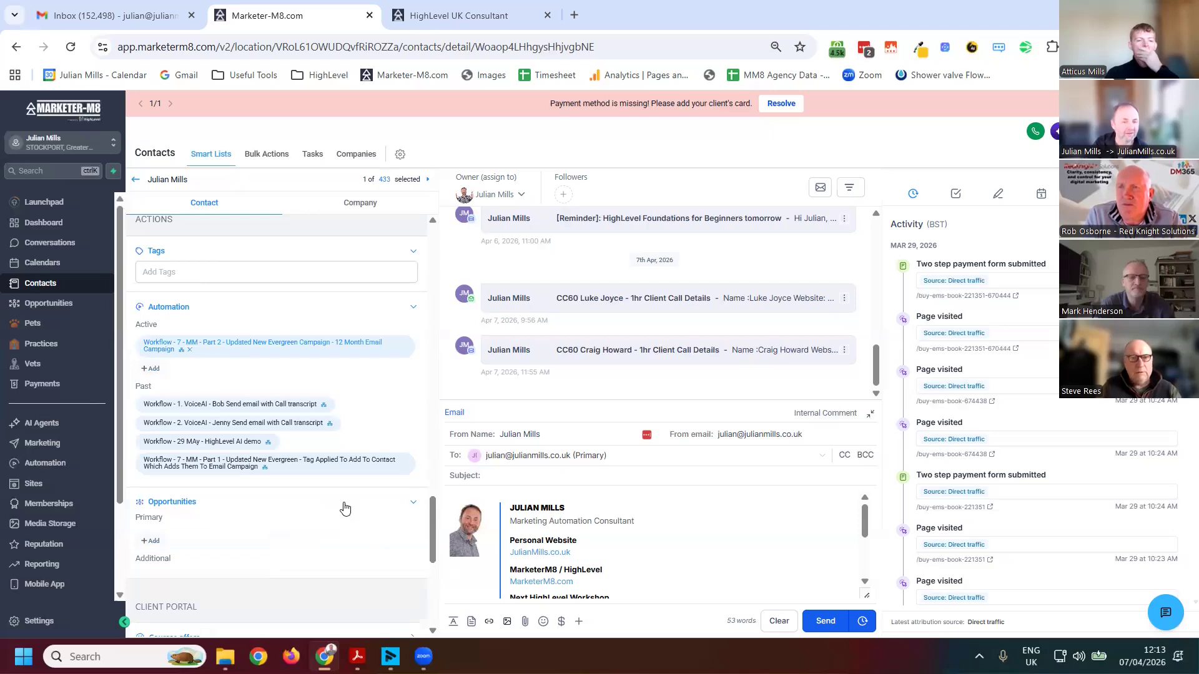
{"action": "scroll", "coordinate": [321, 447], "scroll_direction": "up", "scroll_amount": 5}
{"action": "scroll", "coordinate": [356, 474], "scroll_direction": "down", "scroll_amount": 6}
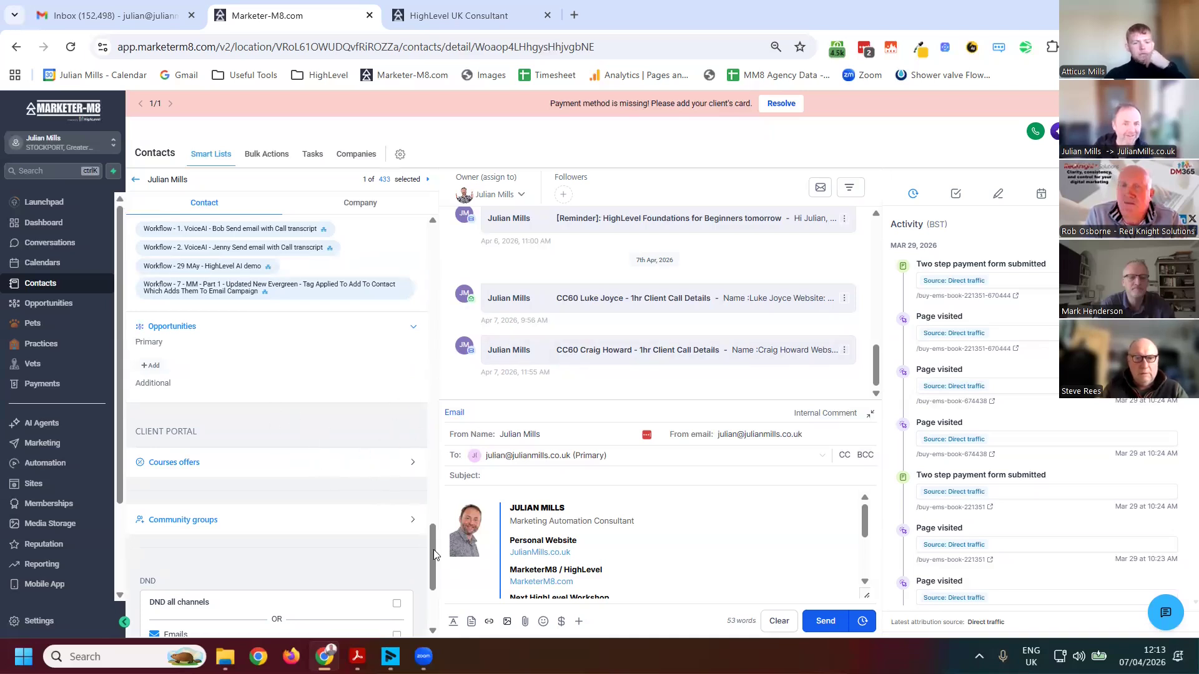
{"action": "left_click_drag", "start_coordinate": [432, 556], "coordinate": [432, 534]}
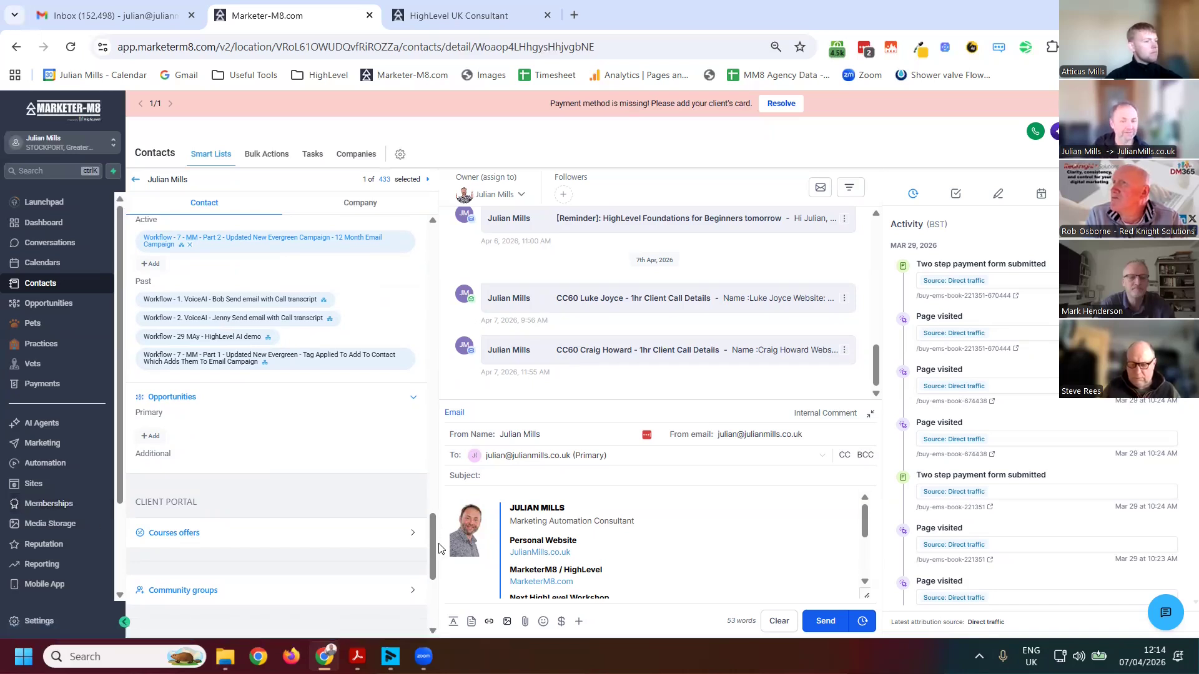
Enable DND for emails and text messages on the contact, and look back through the conversation history.
{"action": "scroll", "coordinate": [211, 431], "scroll_direction": "down", "scroll_amount": 3}
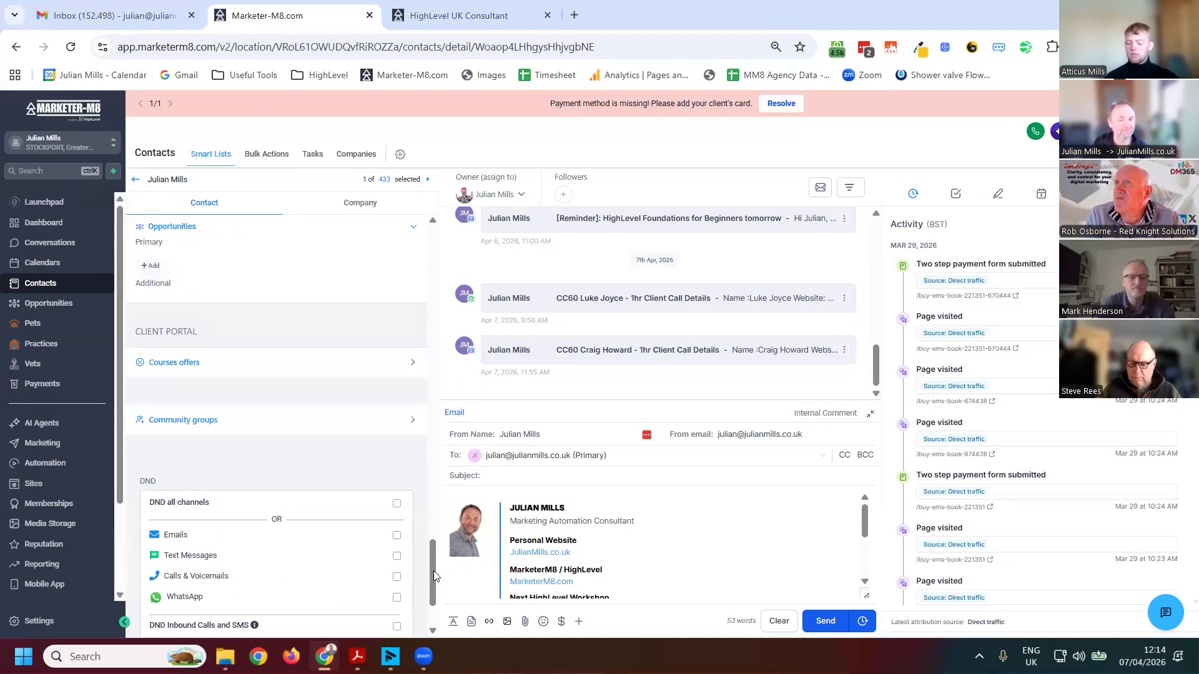
{"action": "scroll", "coordinate": [334, 505], "scroll_direction": "down", "scroll_amount": 2}
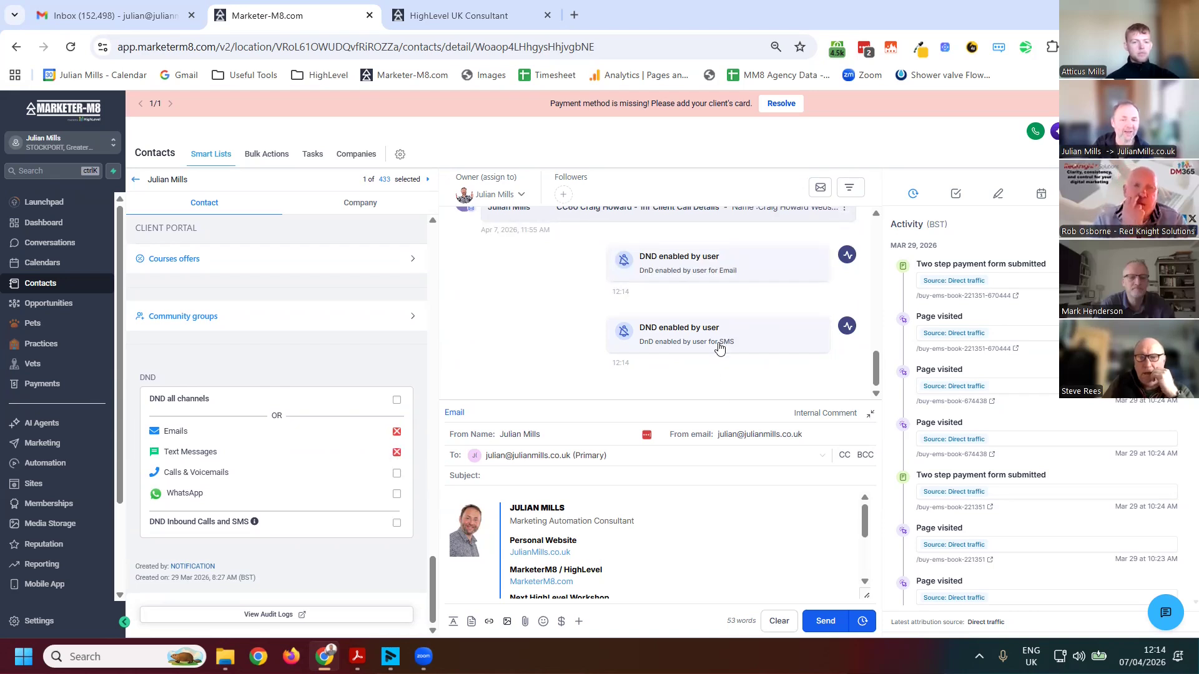
{"action": "scroll", "coordinate": [720, 347], "scroll_direction": "up", "scroll_amount": 5}
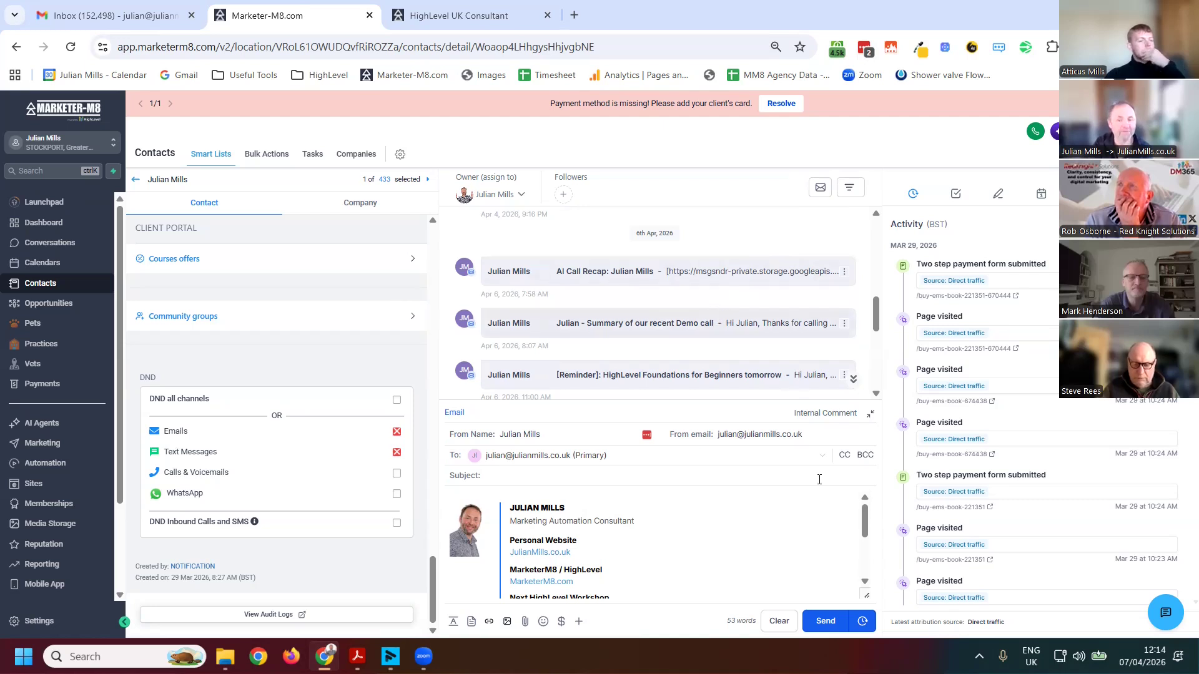
{"action": "scroll", "coordinate": [567, 550], "scroll_direction": "down", "scroll_amount": 3}
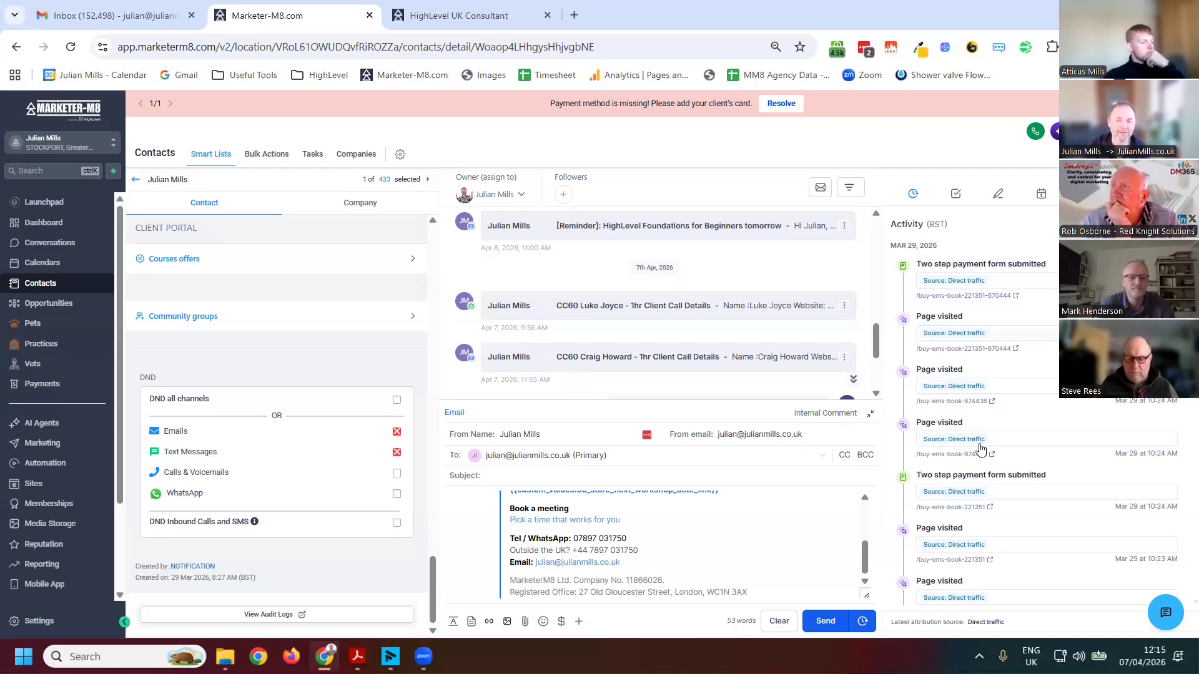
Look through the contact's activity log and view the tasks, including the blank new task form.
{"action": "scroll", "coordinate": [979, 440], "scroll_direction": "down", "scroll_amount": 5}
{"action": "scroll", "coordinate": [979, 433], "scroll_direction": "up", "scroll_amount": 1}
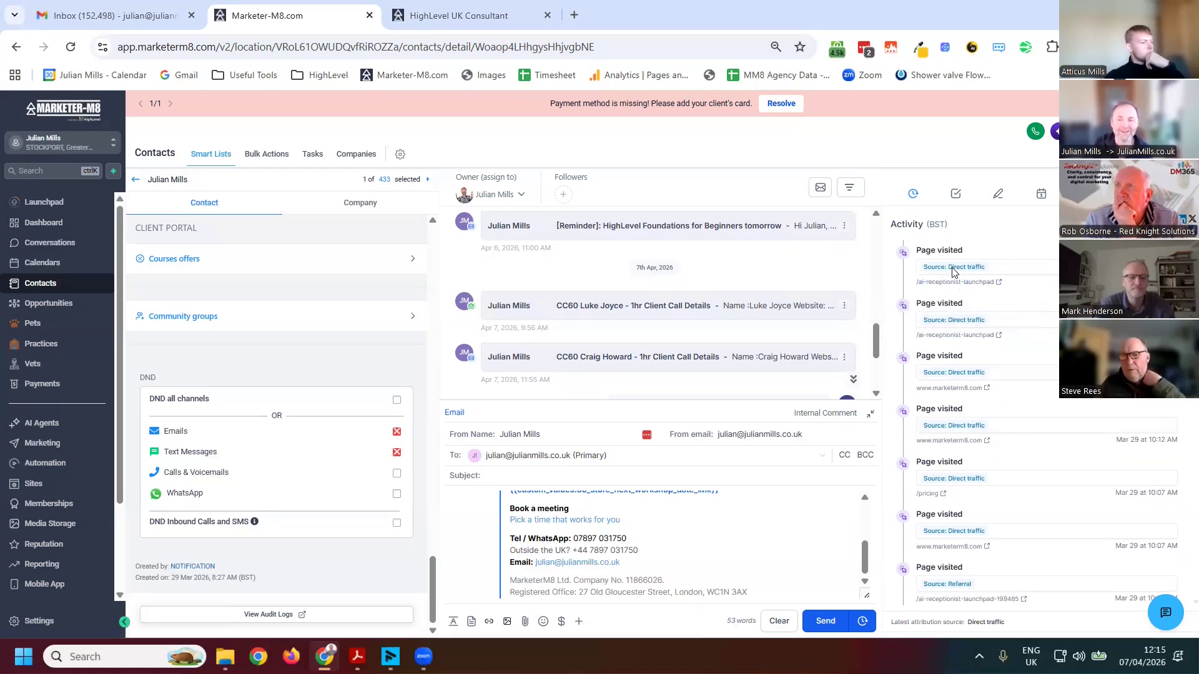
{"action": "left_click", "coordinate": [956, 194]}
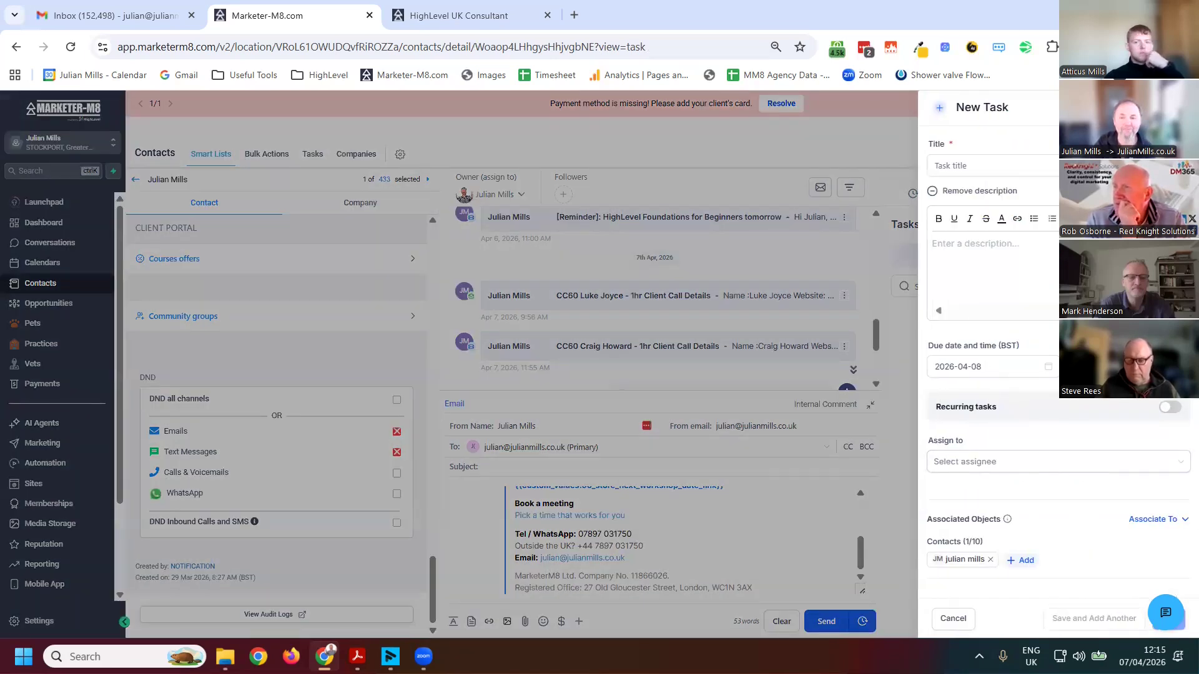
{"action": "key", "text": "Escape"}
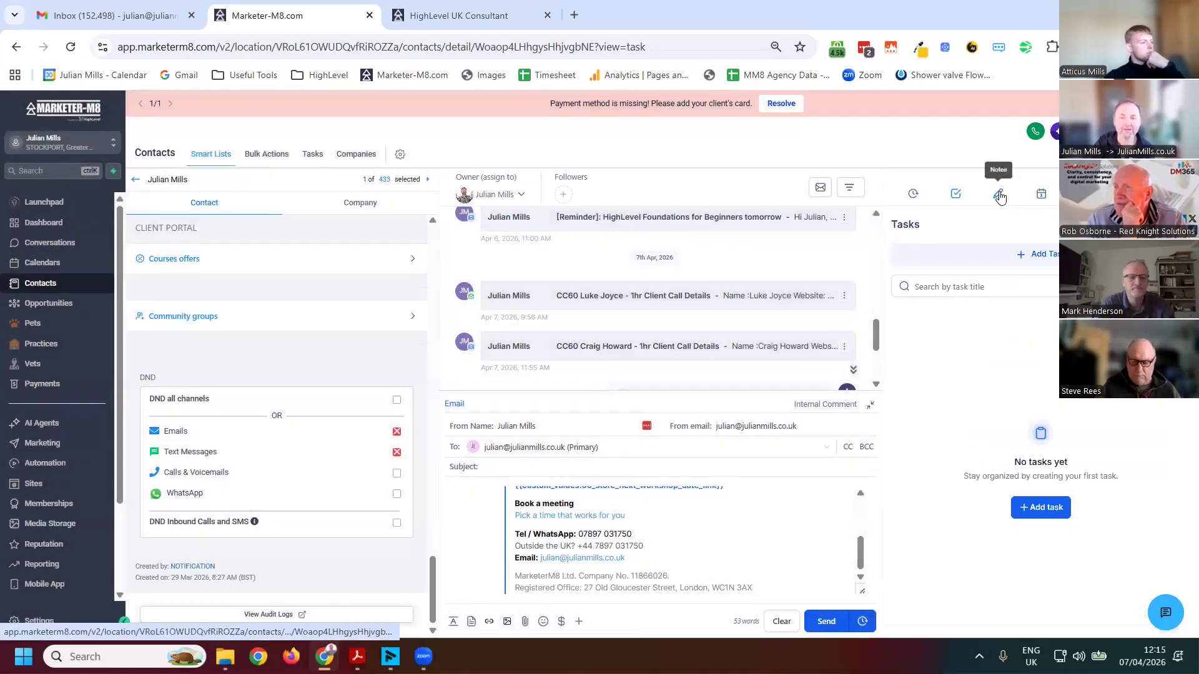
Open the contact's notes and read through the AI call and Zoom call summaries.
{"action": "left_click", "coordinate": [999, 196]}
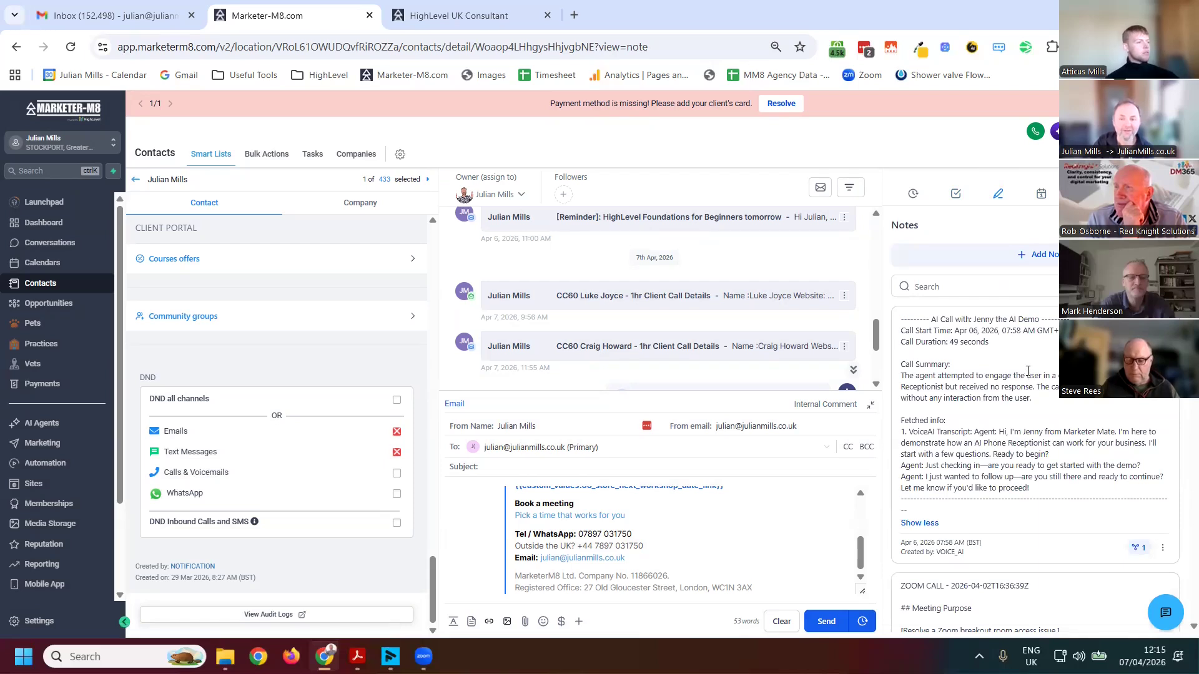
{"action": "scroll", "coordinate": [1022, 358], "scroll_direction": "down", "scroll_amount": 8}
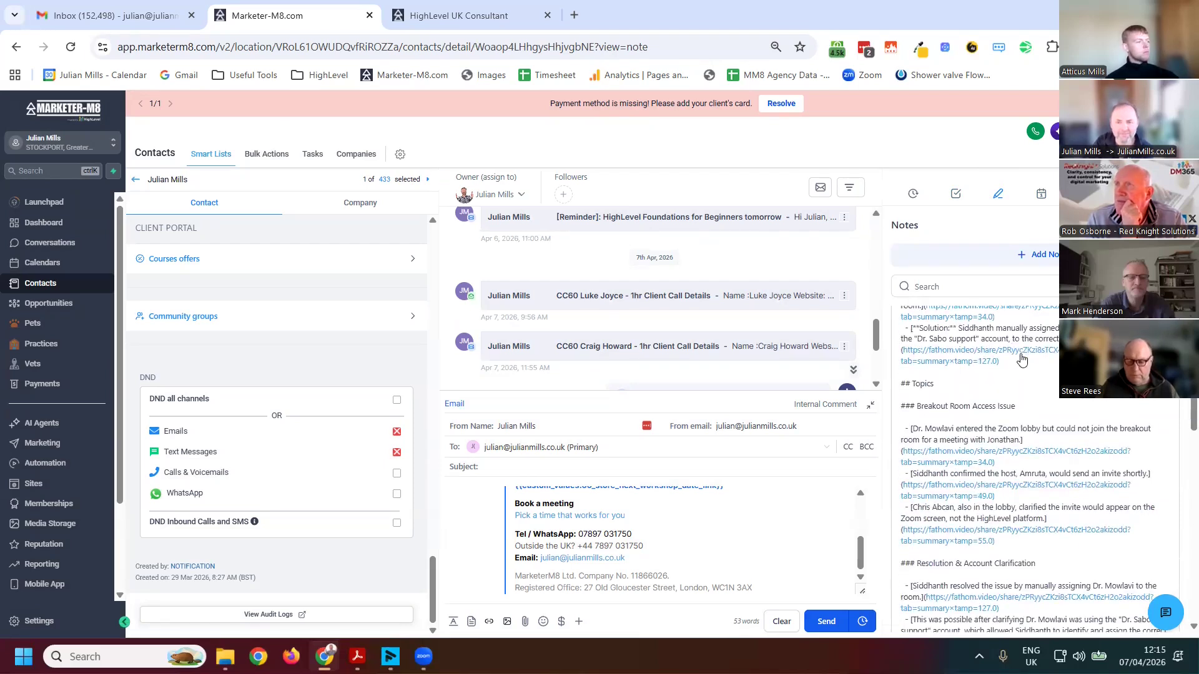
{"action": "scroll", "coordinate": [1024, 381], "scroll_direction": "down", "scroll_amount": 6}
{"action": "scroll", "coordinate": [1029, 404], "scroll_direction": "down", "scroll_amount": 3}
{"action": "scroll", "coordinate": [1012, 397], "scroll_direction": "up", "scroll_amount": 3}
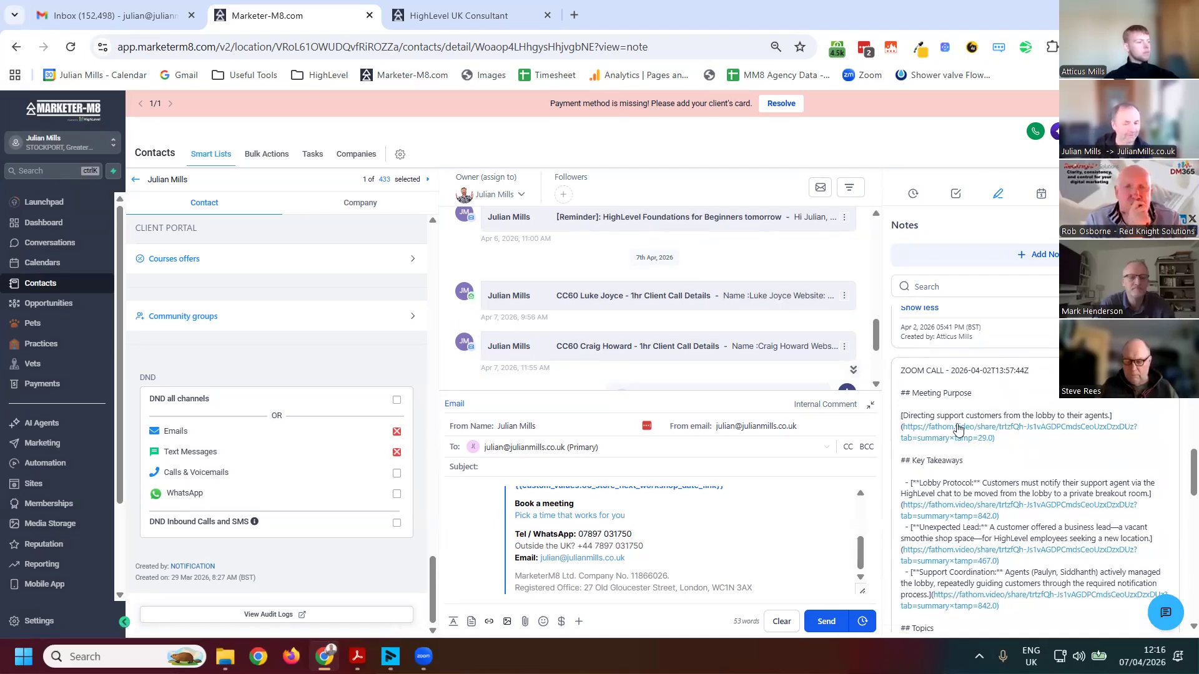
{"action": "scroll", "coordinate": [962, 488], "scroll_direction": "down", "scroll_amount": 2}
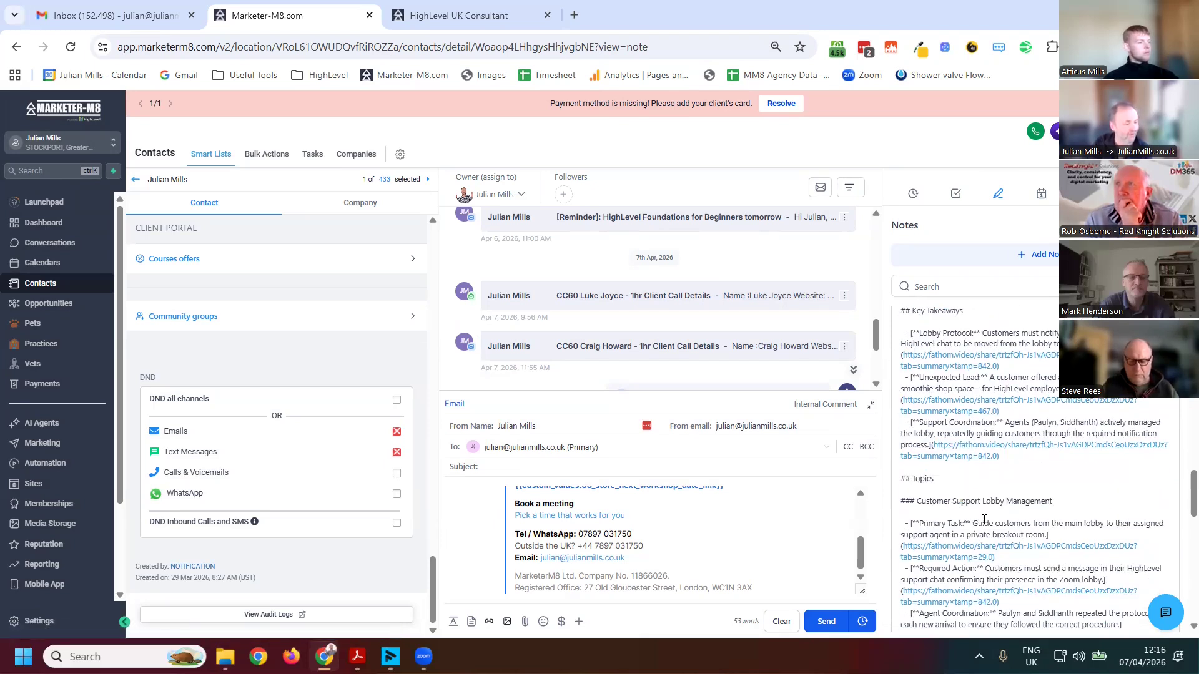
{"action": "scroll", "coordinate": [981, 531], "scroll_direction": "down", "scroll_amount": 2}
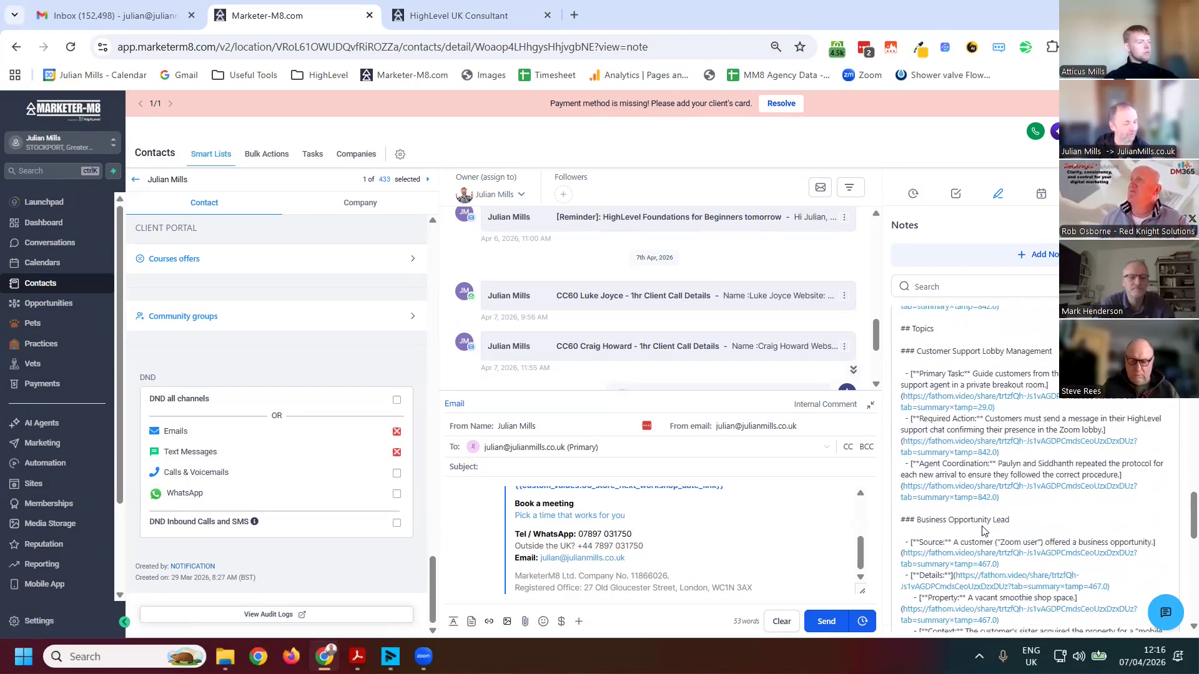
{"action": "scroll", "coordinate": [999, 512], "scroll_direction": "down", "scroll_amount": 5}
{"action": "scroll", "coordinate": [1040, 438], "scroll_direction": "up", "scroll_amount": 4}
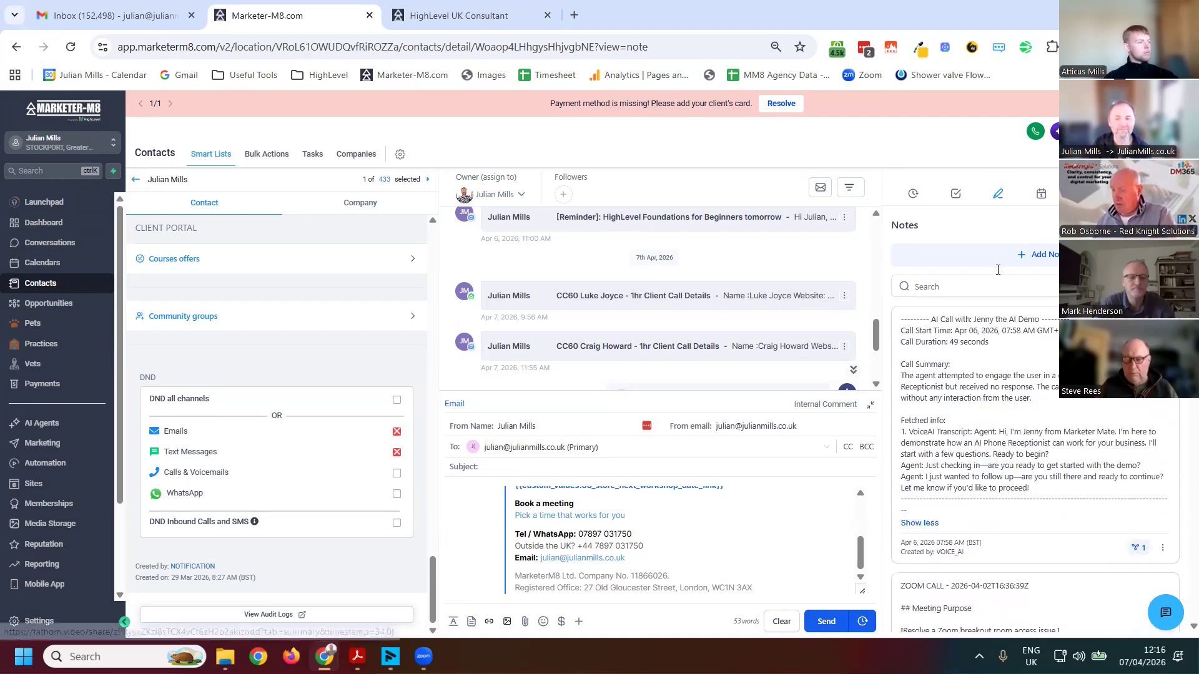
View the contact's appointments, payments and related objects.
{"action": "left_click", "coordinate": [1040, 194]}
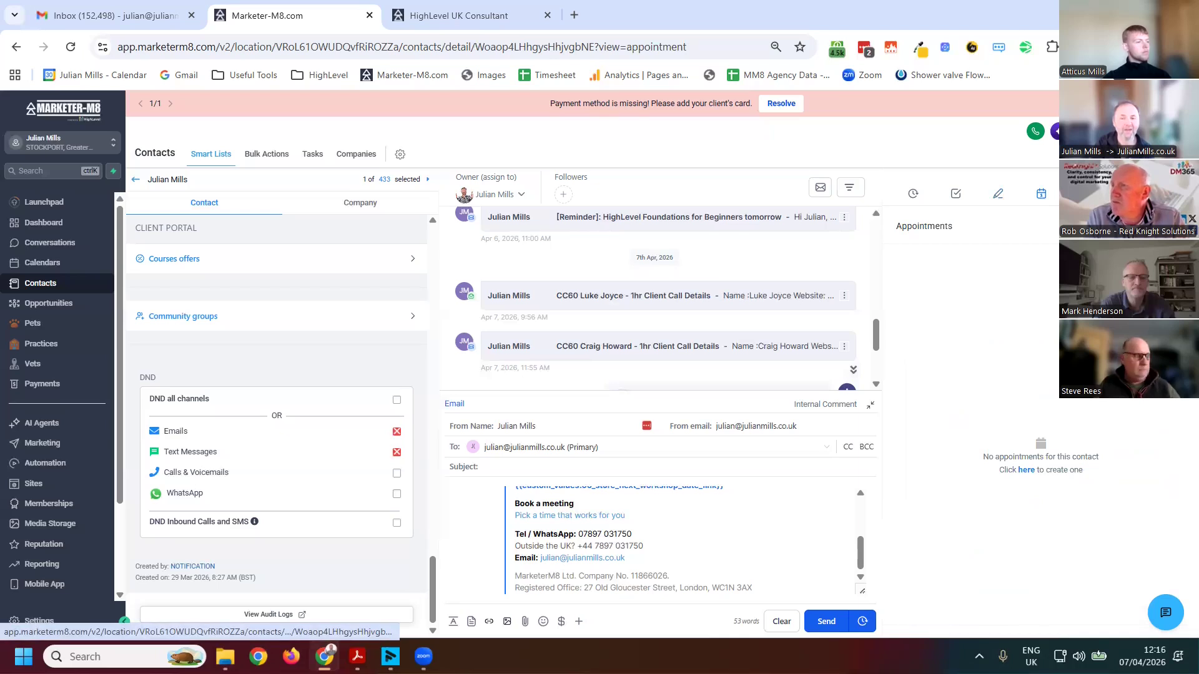
{"action": "left_click", "coordinate": [1084, 193]}
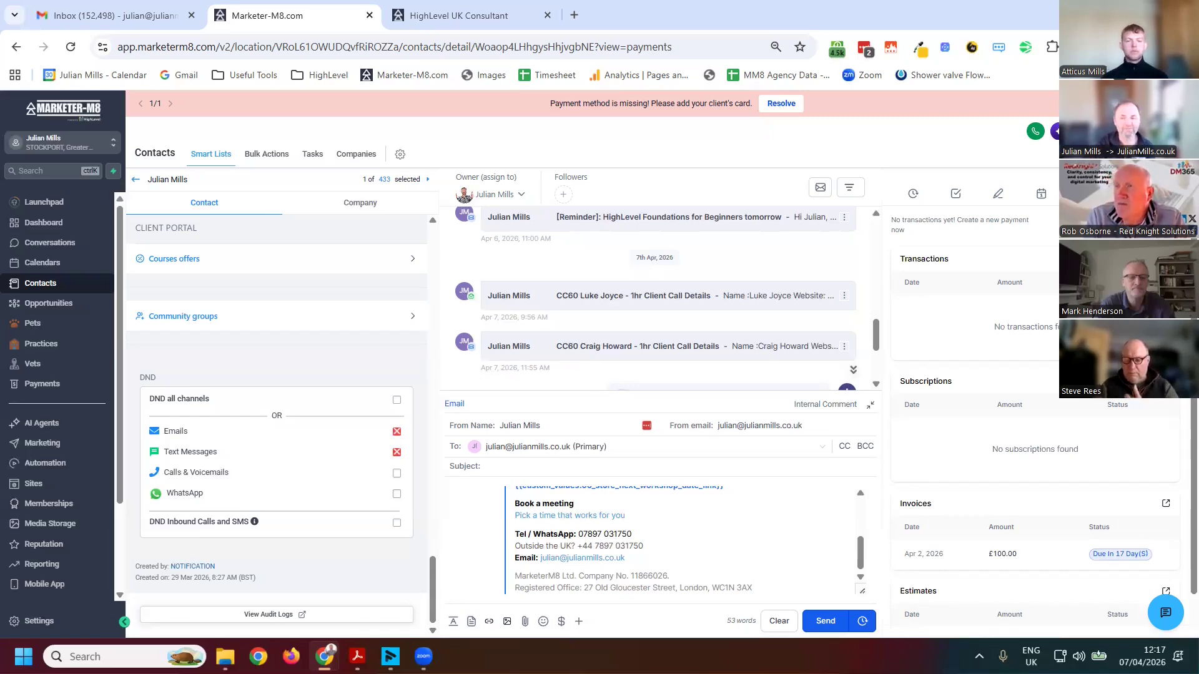
{"action": "left_click", "coordinate": [1083, 193]}
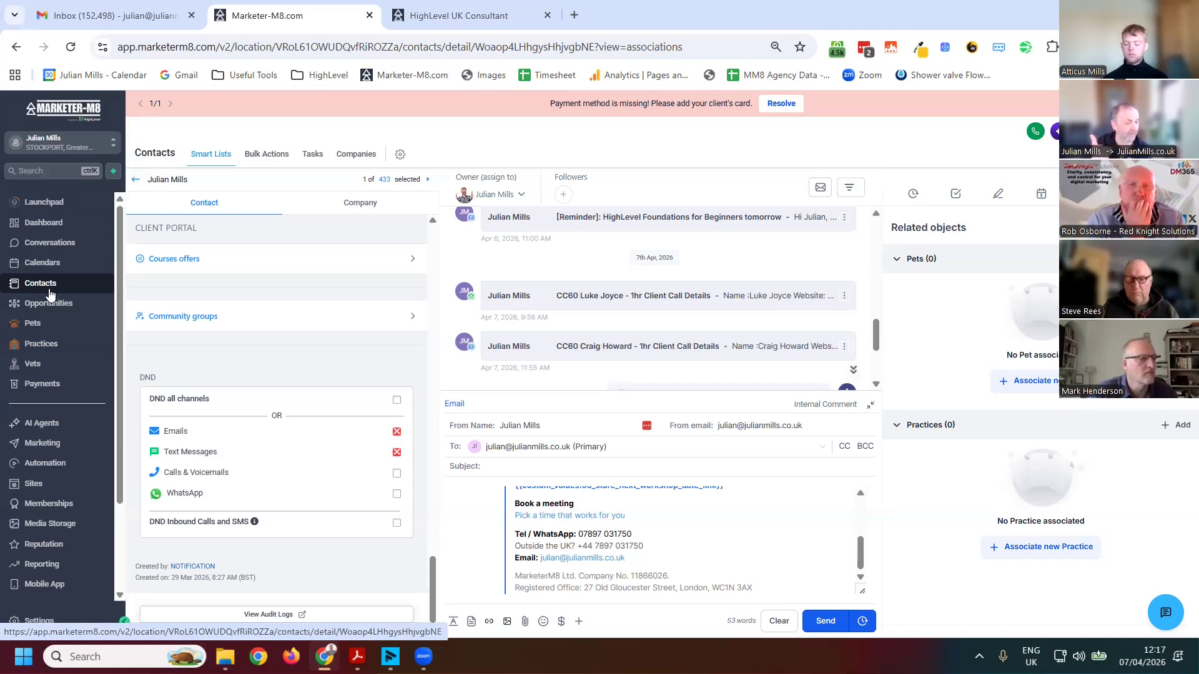
View the list of Pets records and return to the contact record.
{"action": "left_click", "coordinate": [50, 329]}
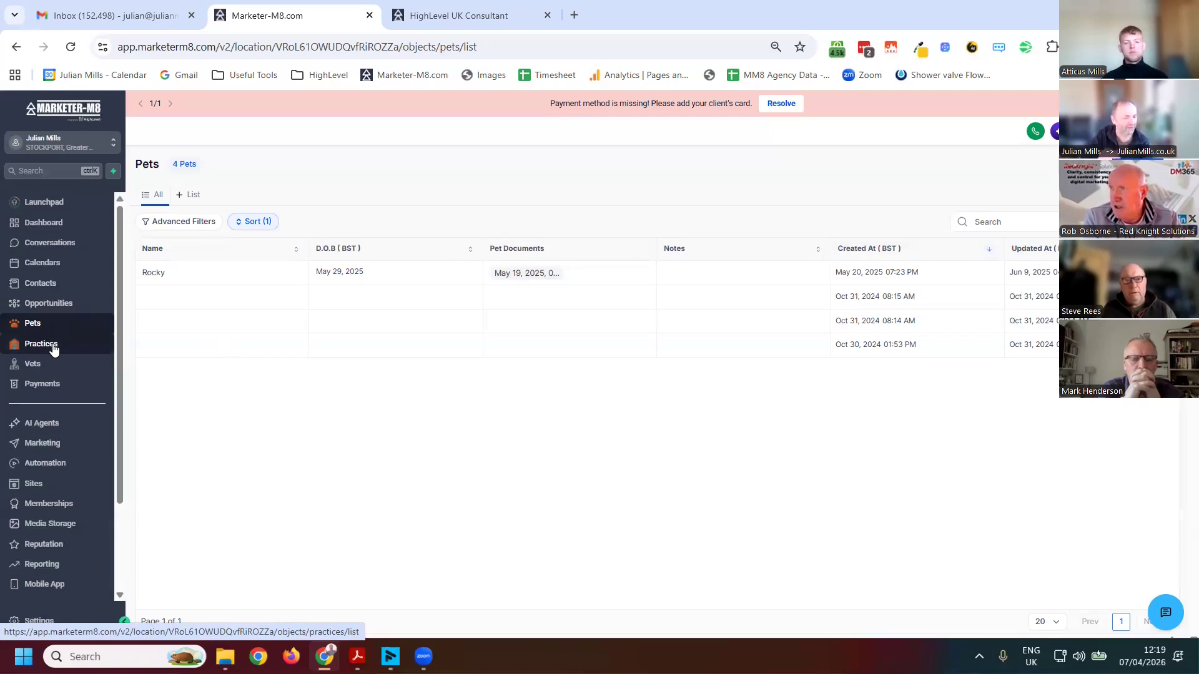
{"action": "left_click", "coordinate": [39, 284]}
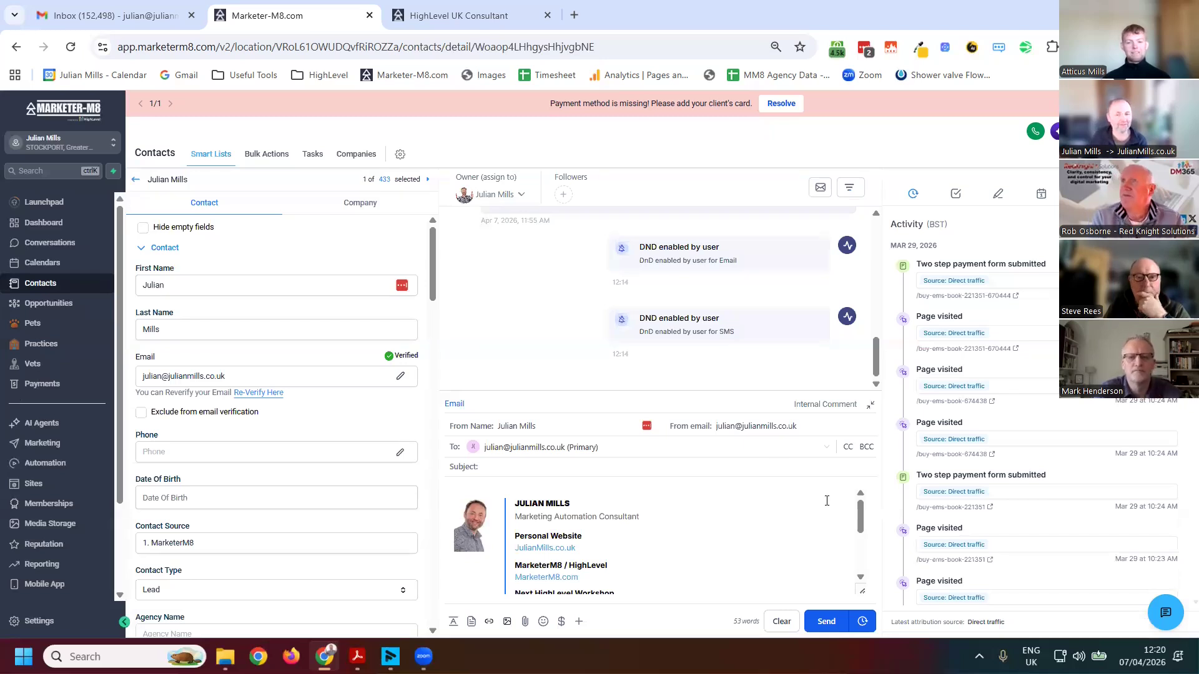
Go to Opportunities, look at the available pipelines and switch the board to the Support pipeline.
{"action": "left_click", "coordinate": [45, 306]}
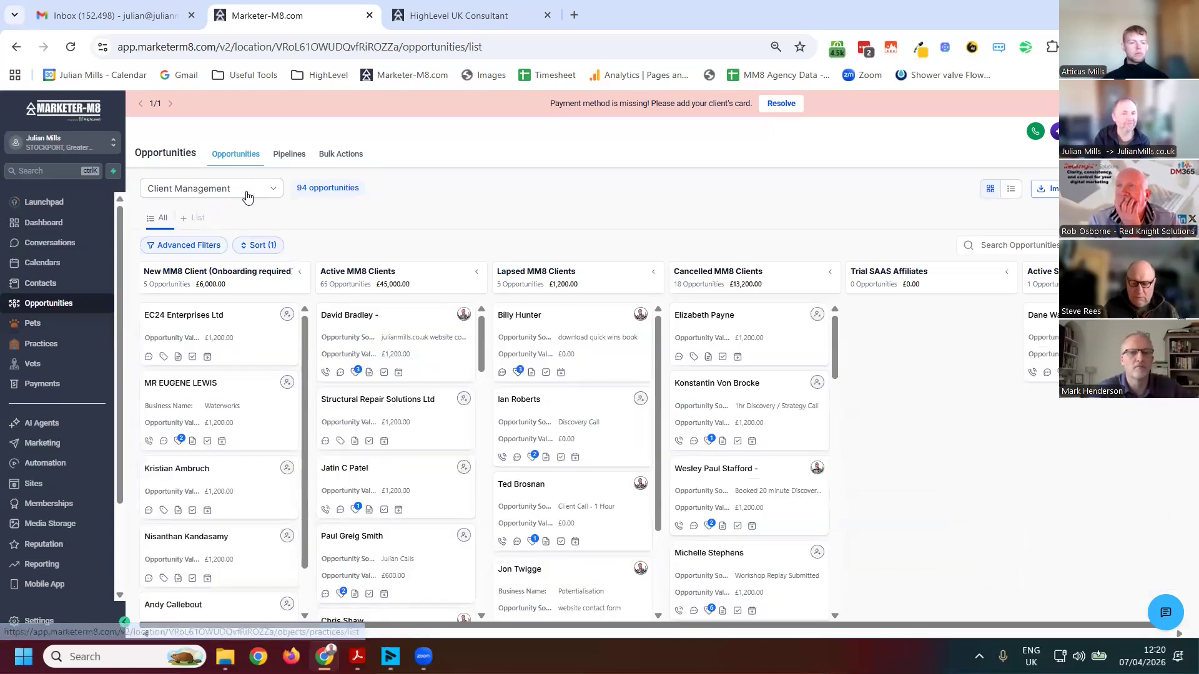
{"action": "left_click", "coordinate": [245, 198]}
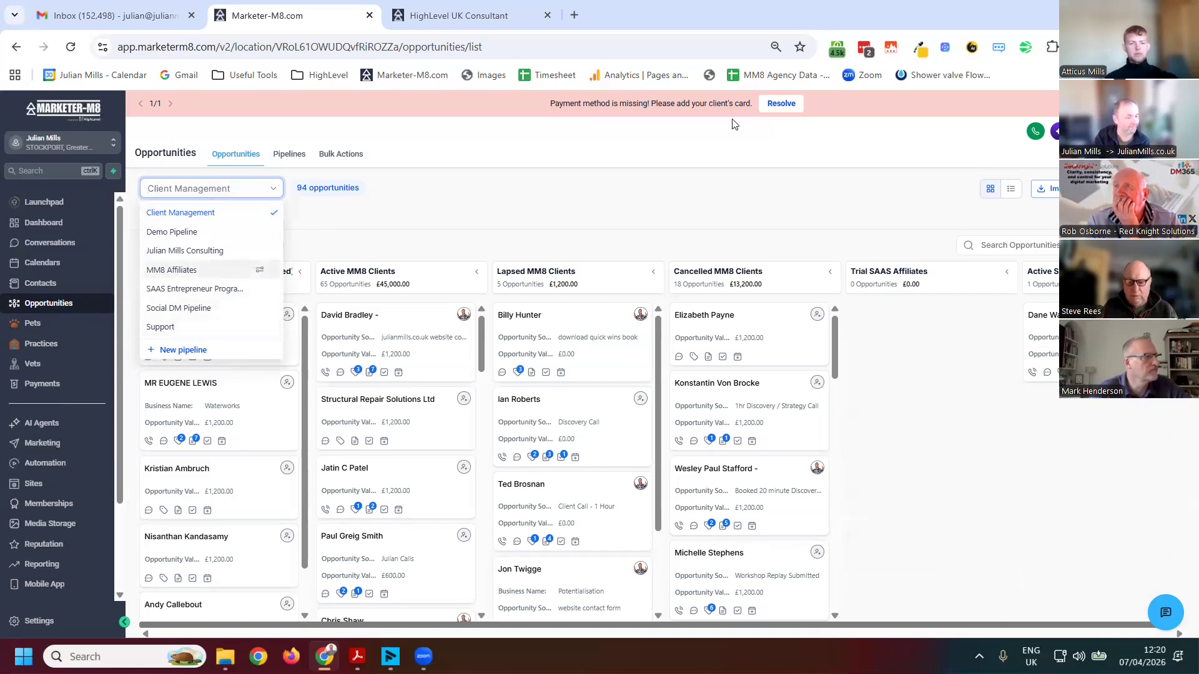
{"action": "left_click", "coordinate": [166, 329]}
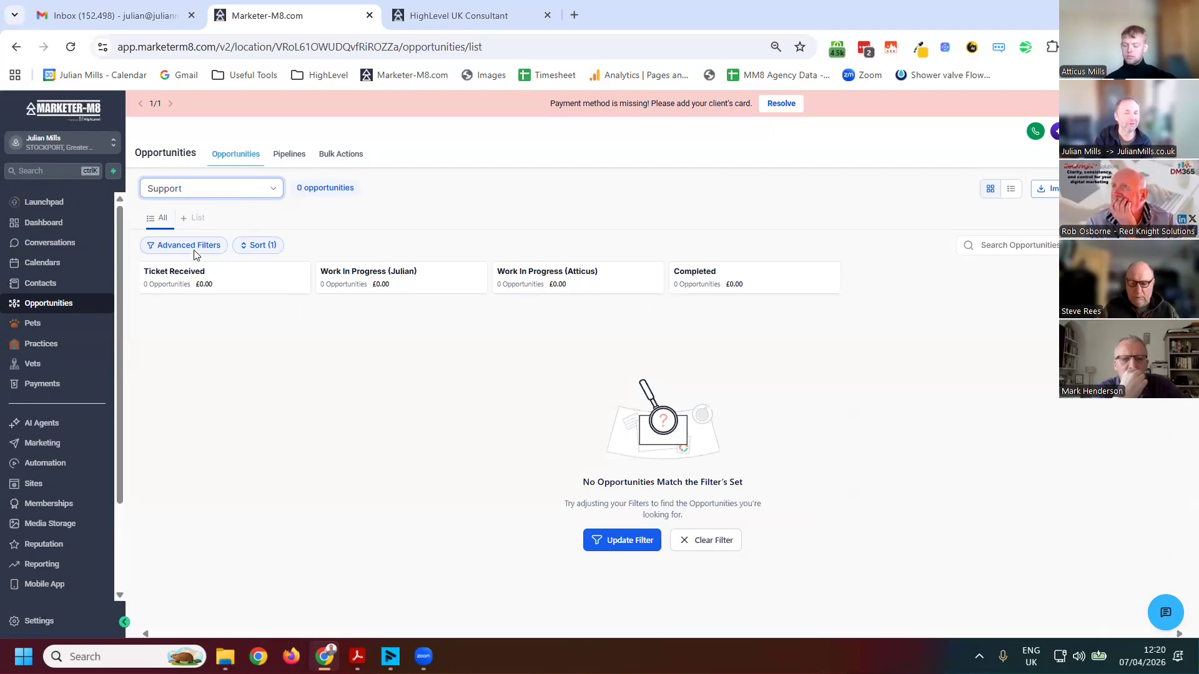
Switch the opportunities board to the account owner's consulting pipeline and look across its stages.
{"action": "left_click", "coordinate": [187, 188]}
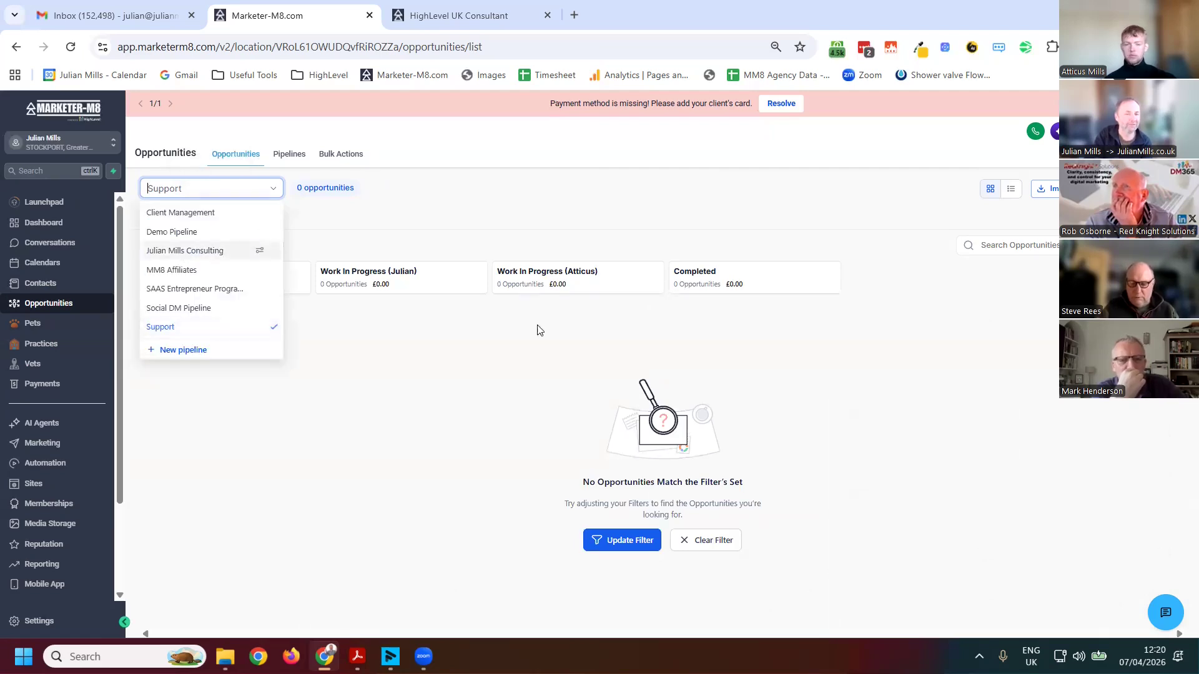
{"action": "left_click", "coordinate": [250, 252]}
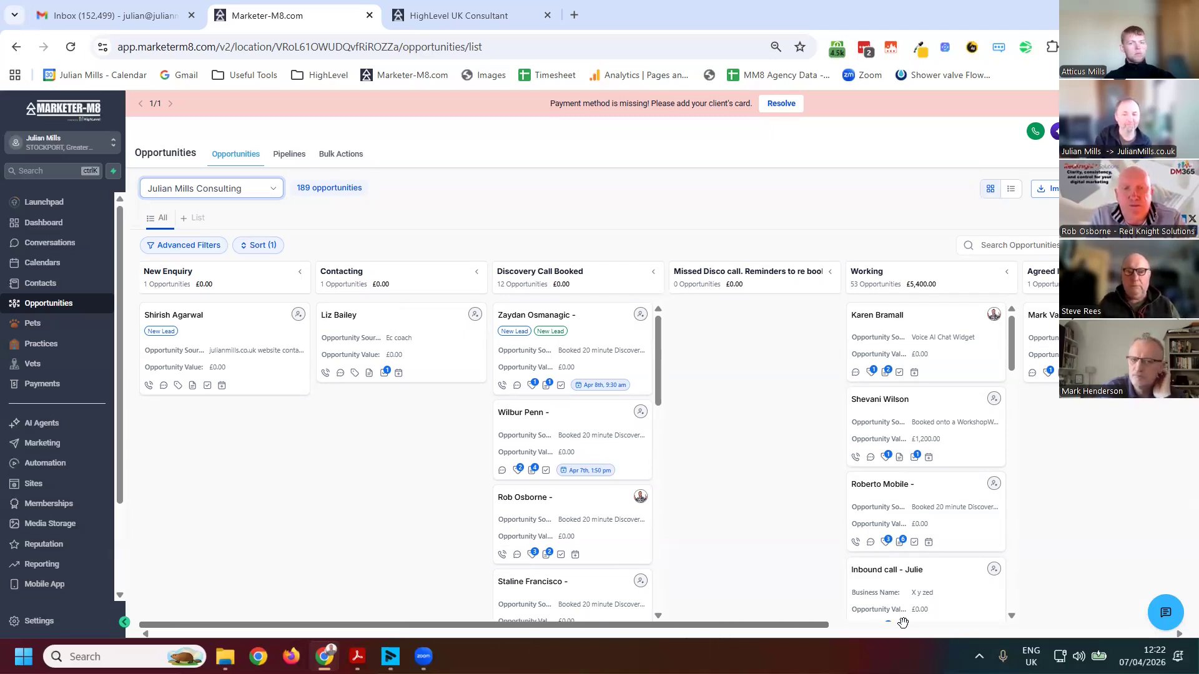
{"action": "scroll", "coordinate": [350, 508], "scroll_direction": "right", "scroll_amount": 5}
{"action": "scroll", "coordinate": [283, 479], "scroll_direction": "left", "scroll_amount": 5}
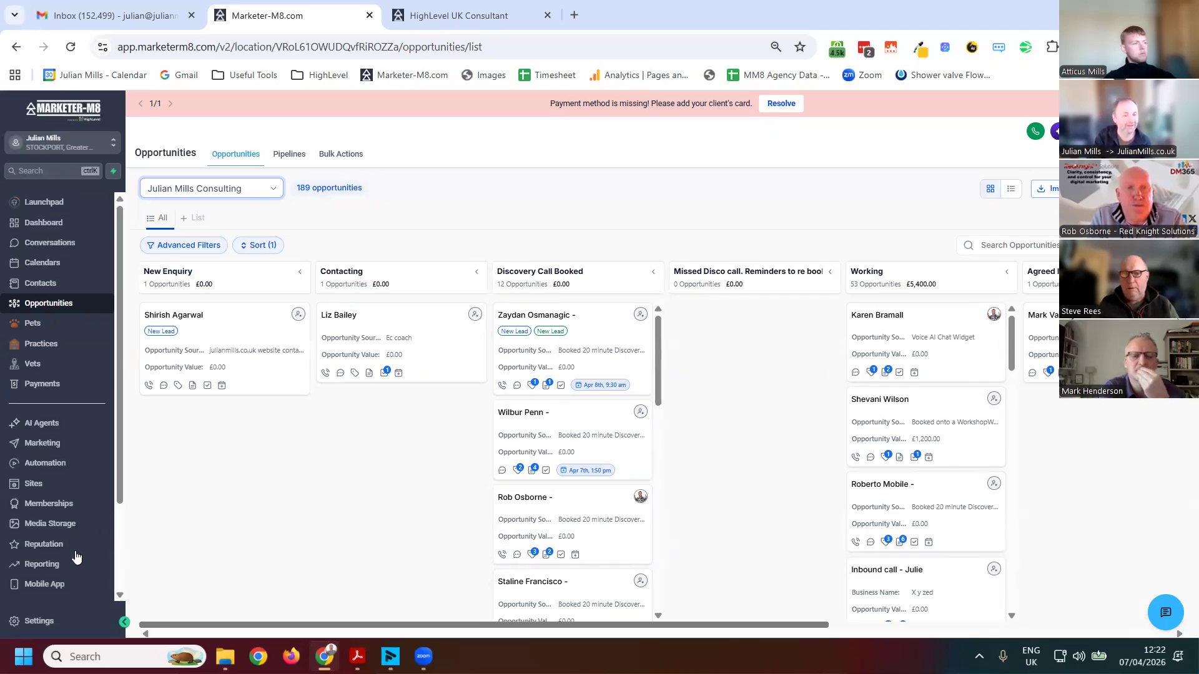
Open the Support Portal page and look over the tech support video section and the support ticket form.
{"action": "scroll", "coordinate": [78, 550], "scroll_direction": "down", "scroll_amount": 2}
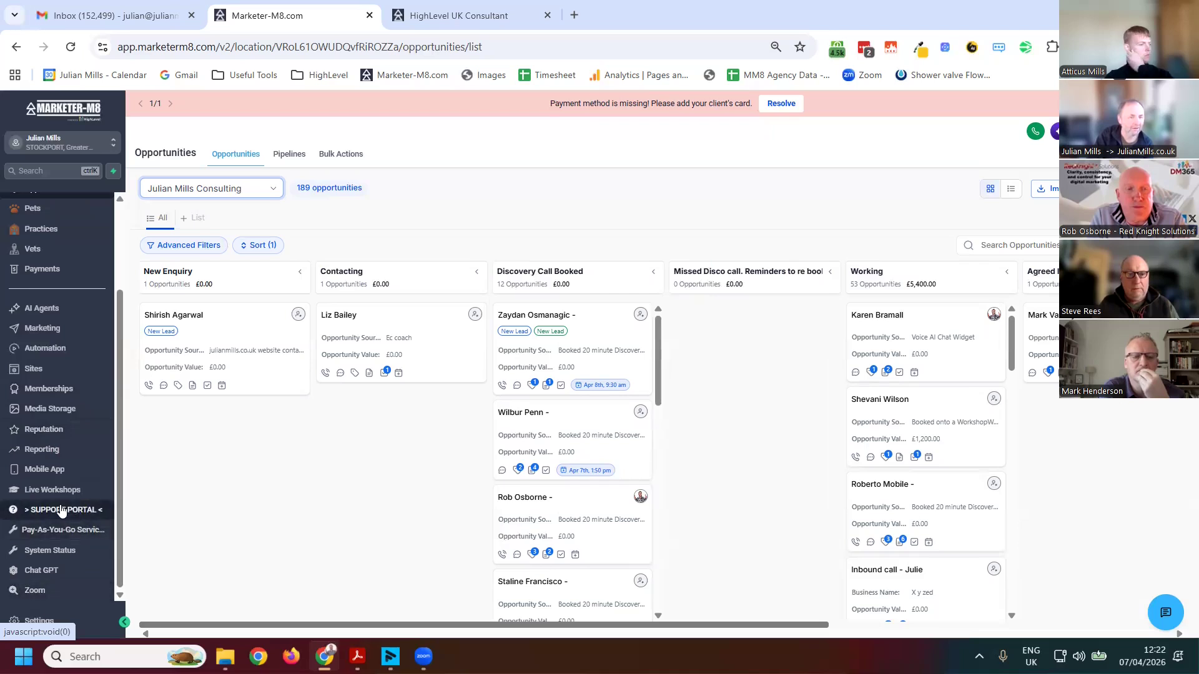
{"action": "left_click", "coordinate": [61, 510]}
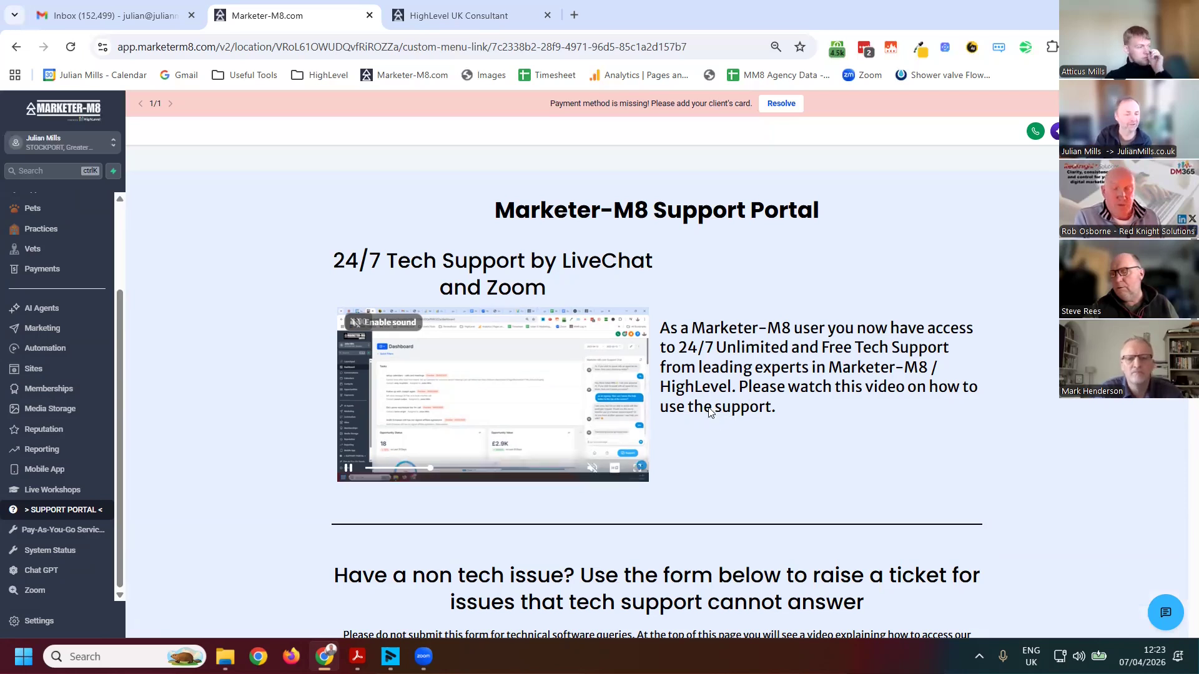
{"action": "scroll", "coordinate": [700, 395], "scroll_direction": "down", "scroll_amount": 2}
{"action": "scroll", "coordinate": [699, 393], "scroll_direction": "down", "scroll_amount": 2}
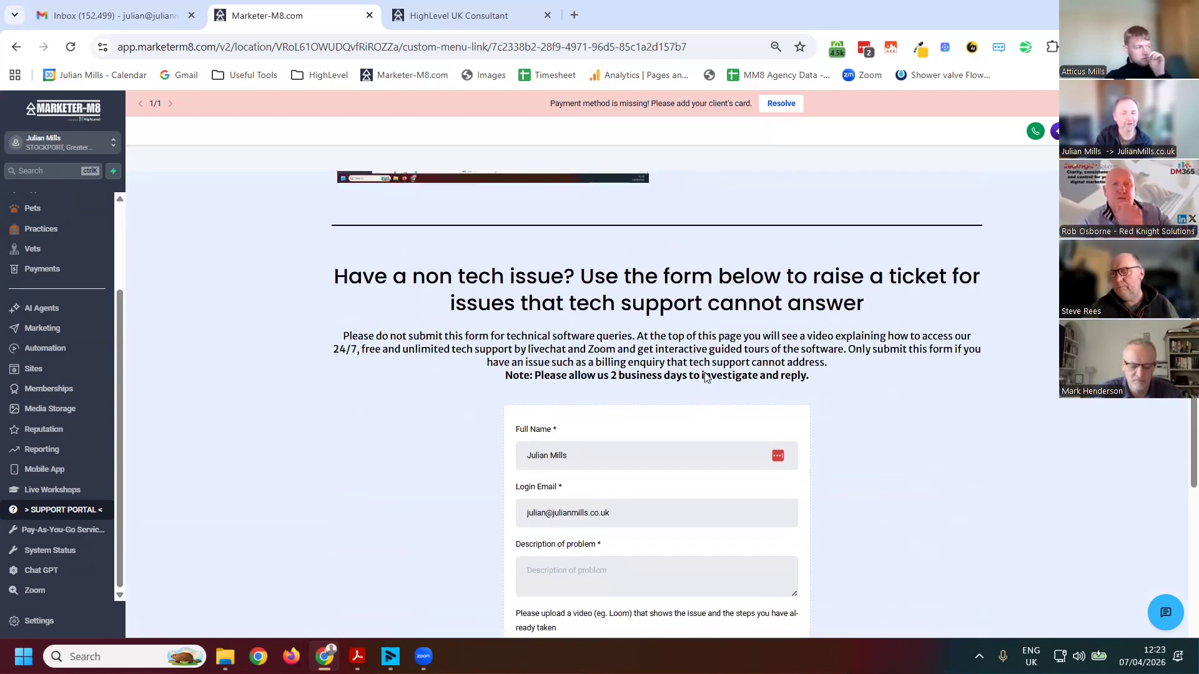
{"action": "scroll", "coordinate": [749, 393], "scroll_direction": "up", "scroll_amount": 3}
{"action": "scroll", "coordinate": [620, 226], "scroll_direction": "down", "scroll_amount": 5}
{"action": "scroll", "coordinate": [620, 226], "scroll_direction": "down", "scroll_amount": 2}
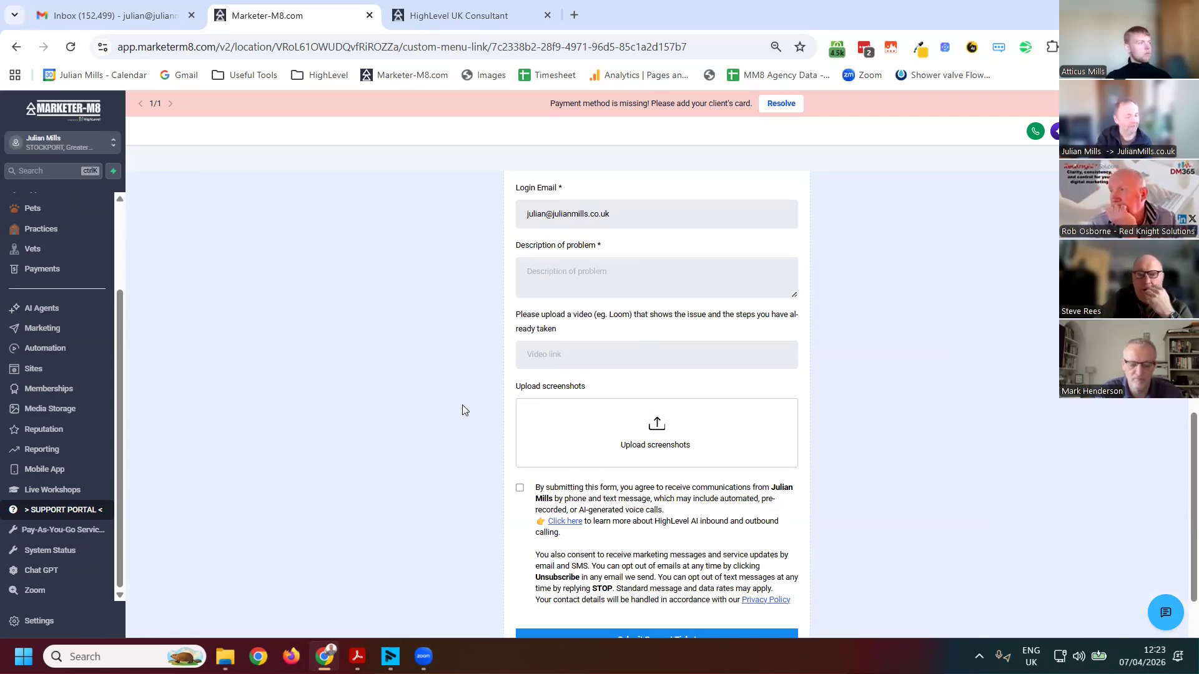
Return to Opportunities, switch the board to the Support pipeline and move the floating chat bubble clear of the navigation.
{"action": "scroll", "coordinate": [87, 285], "scroll_direction": "up", "scroll_amount": 3}
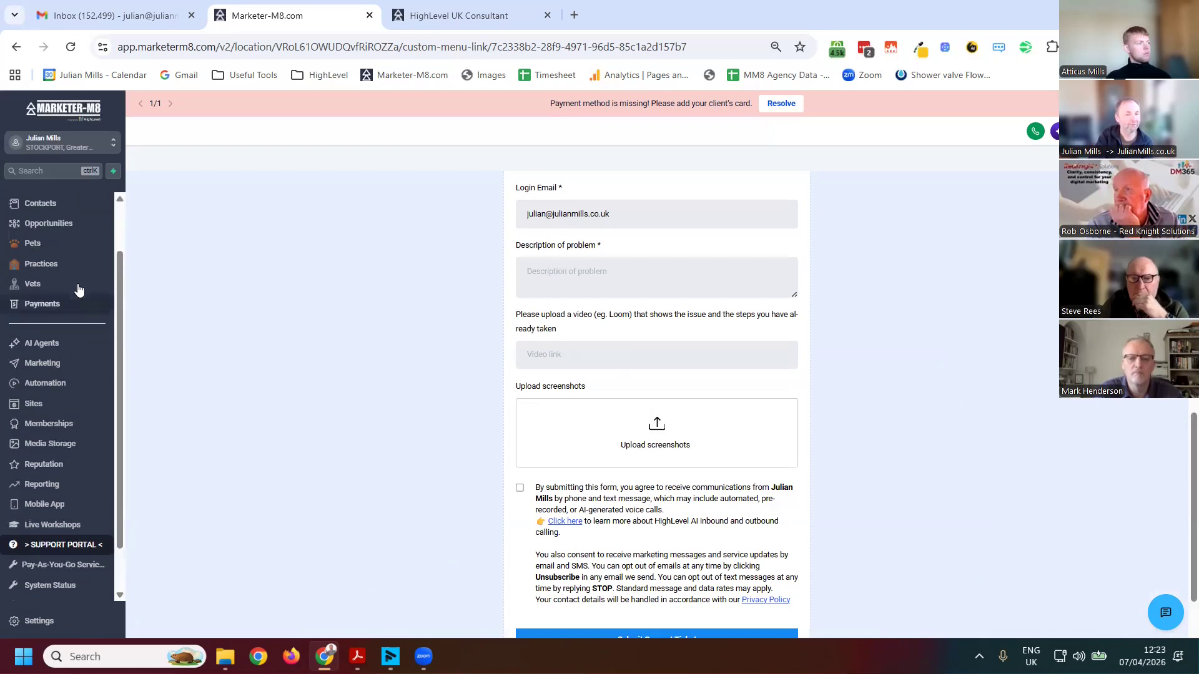
{"action": "left_click", "coordinate": [49, 306]}
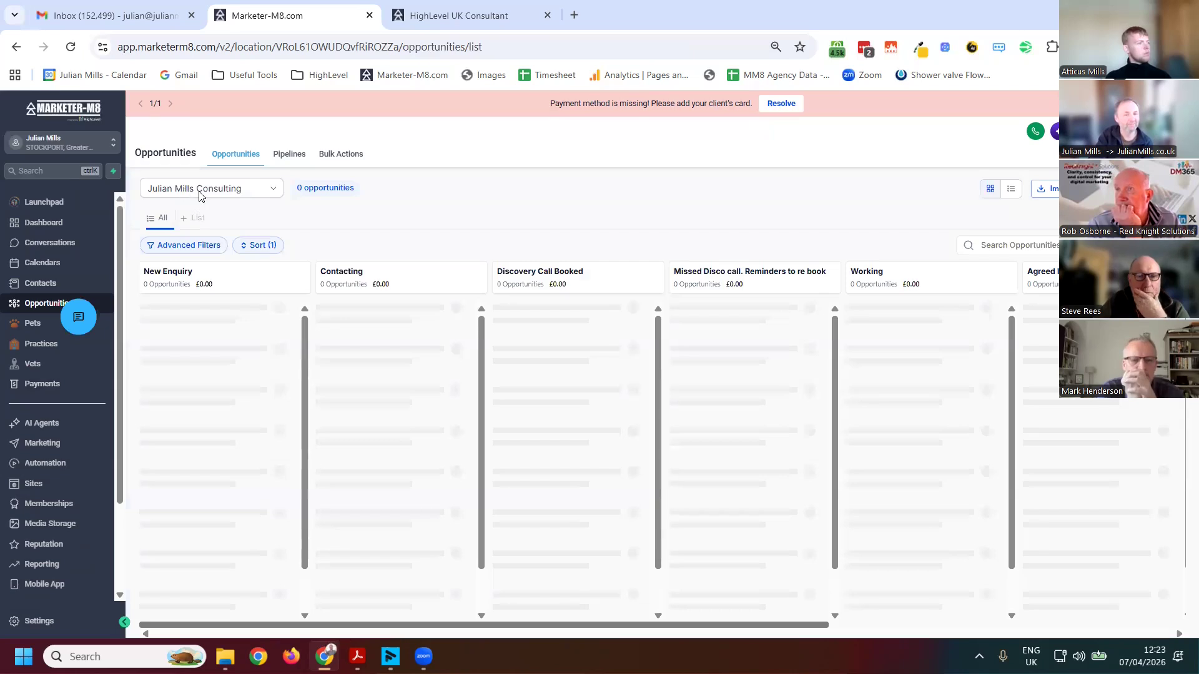
{"action": "left_click", "coordinate": [274, 192]}
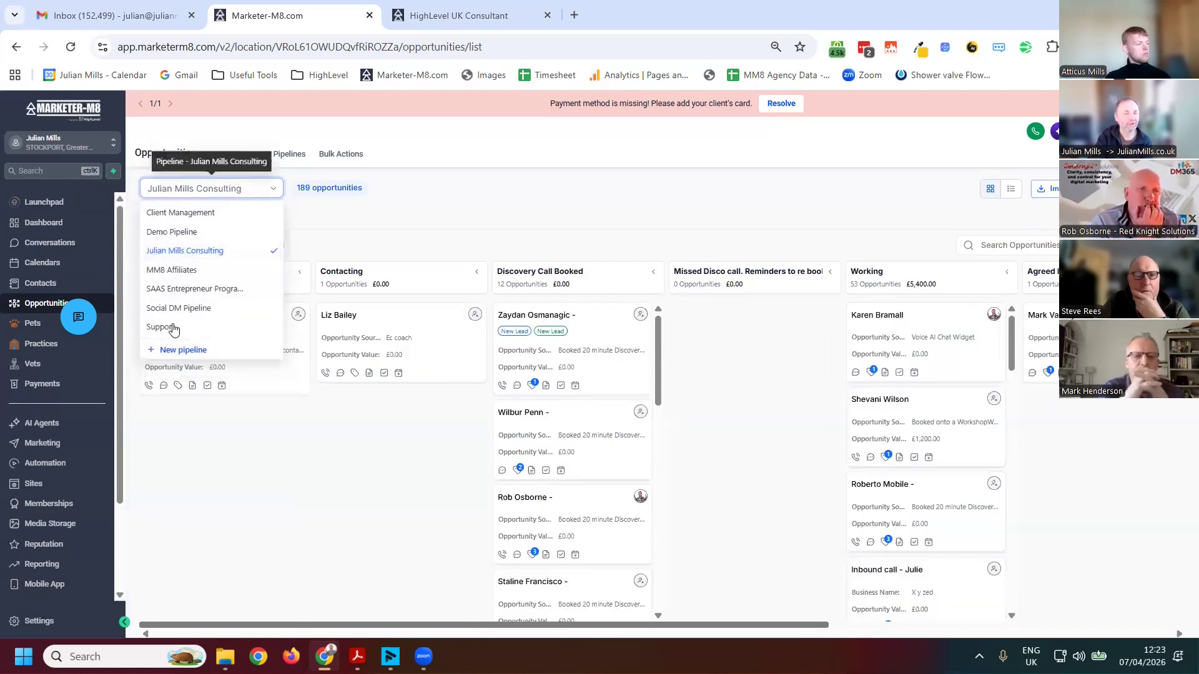
{"action": "left_click", "coordinate": [174, 324]}
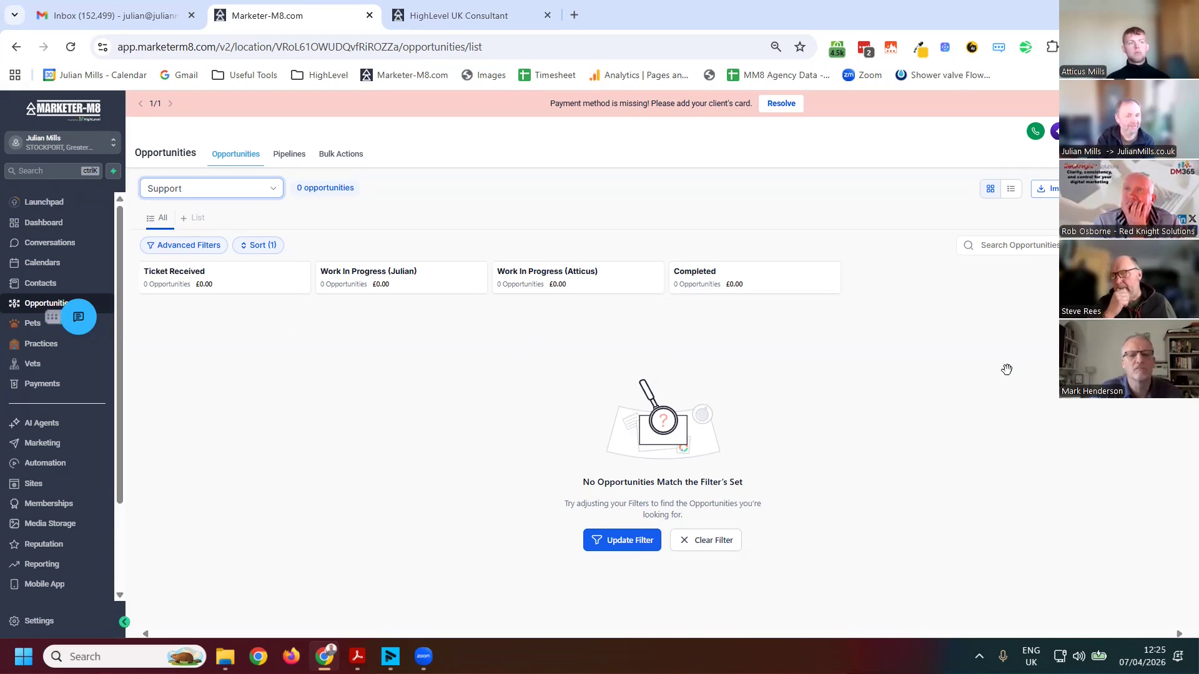
{"action": "left_click_drag", "start_coordinate": [1051, 390], "coordinate": [755, 425]}
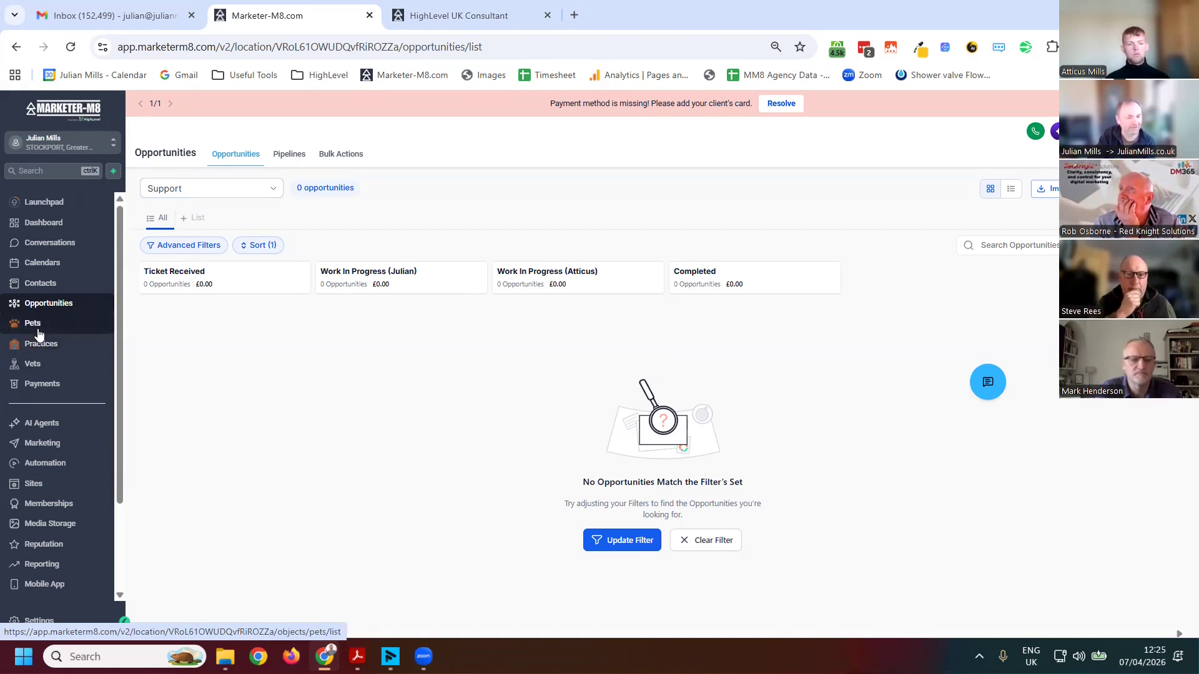
Go to Payments, view the invoices and then the completed items in All Documents & Contracts.
{"action": "left_click", "coordinate": [46, 386]}
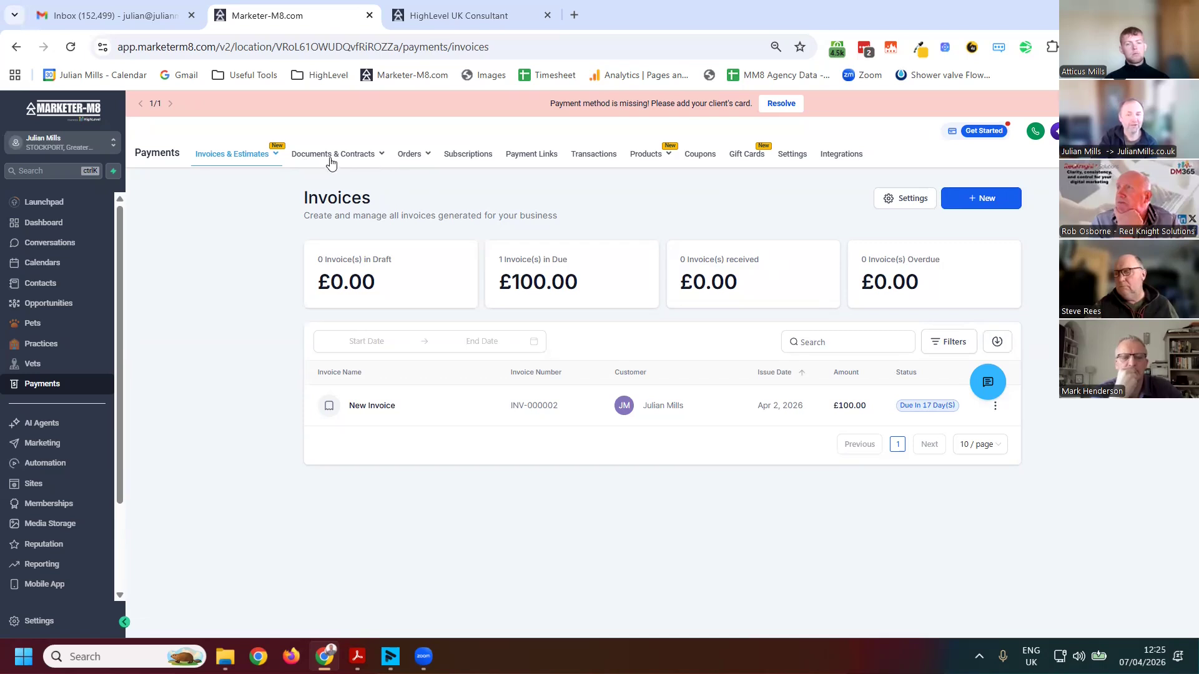
{"action": "mouse_move", "coordinate": [337, 156]}
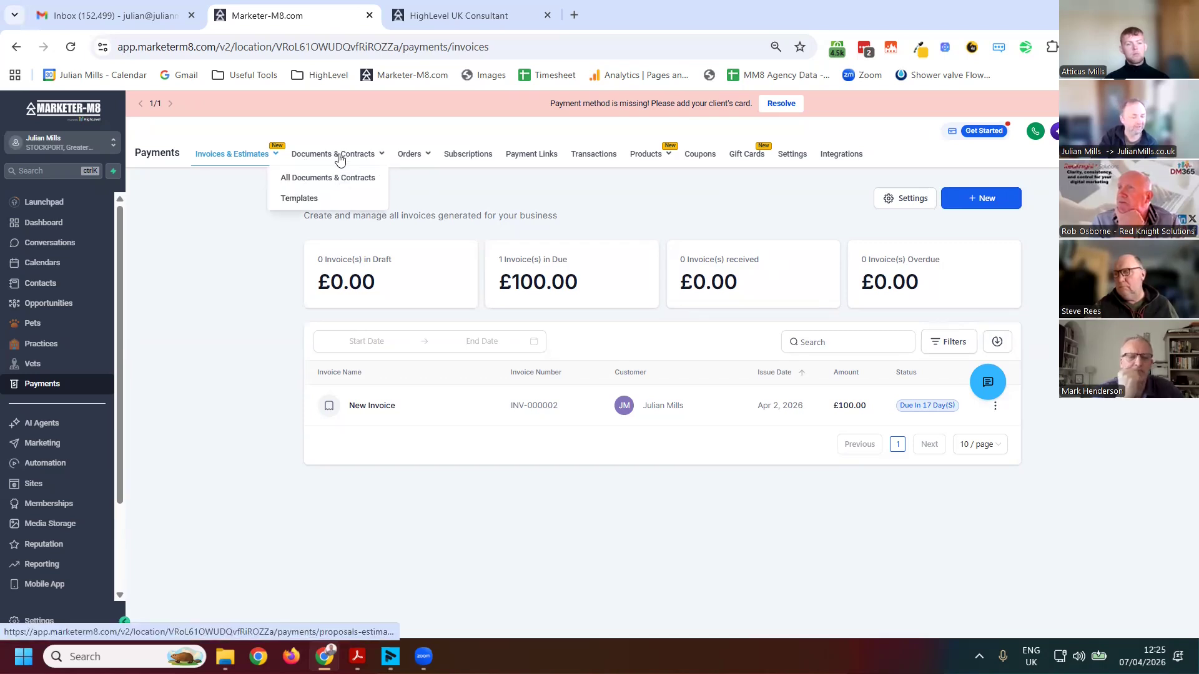
{"action": "left_click", "coordinate": [433, 212]}
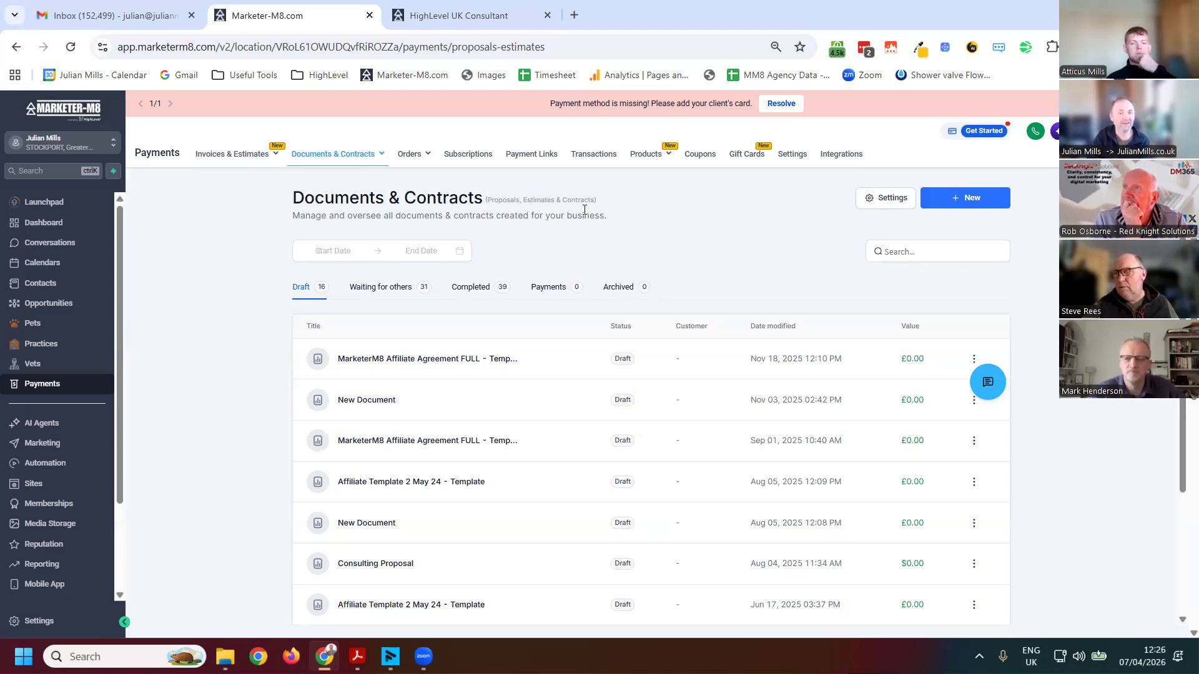
{"action": "left_click", "coordinate": [473, 287]}
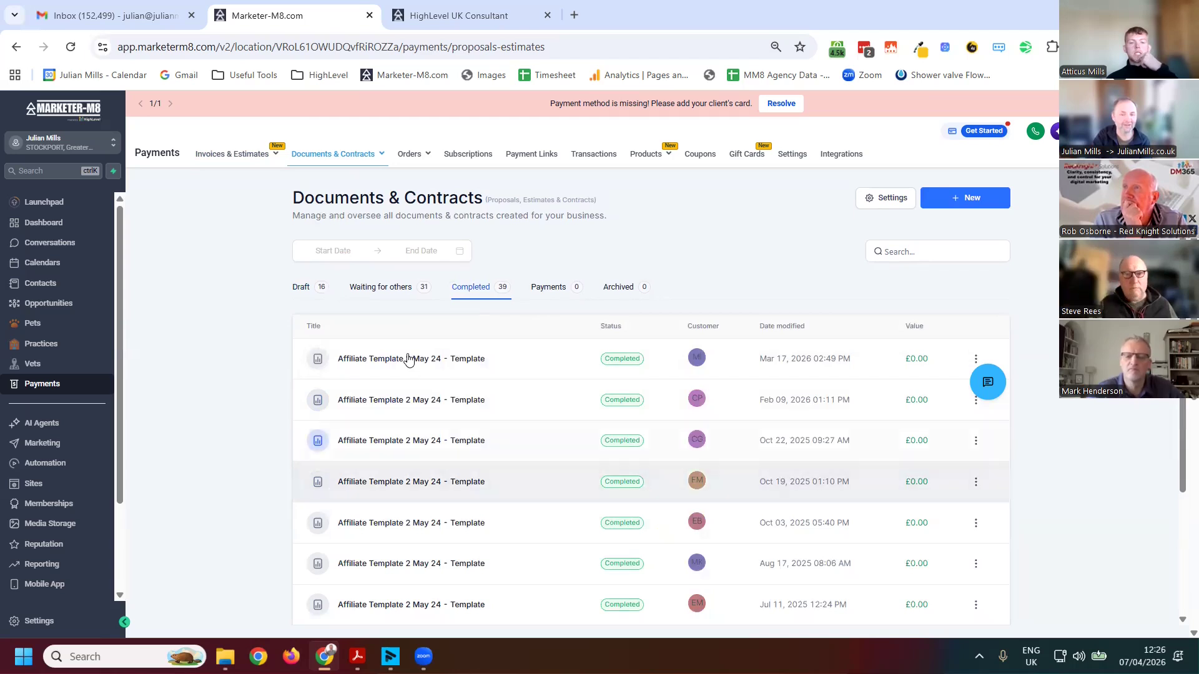
Open a completed Affiliate Template 2 May 24 agreement and examine its clauses and signatures.
{"action": "left_click", "coordinate": [785, 412]}
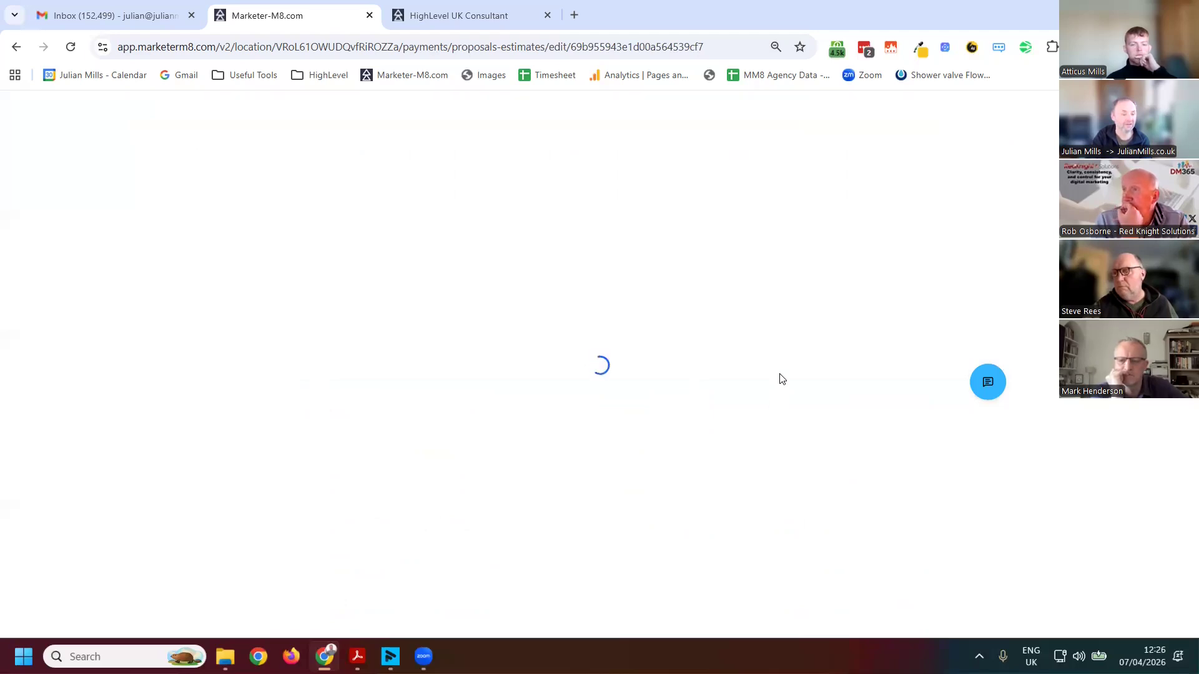
{"action": "scroll", "coordinate": [687, 406], "scroll_direction": "down", "scroll_amount": 20}
{"action": "scroll", "coordinate": [508, 511], "scroll_direction": "down", "scroll_amount": 2}
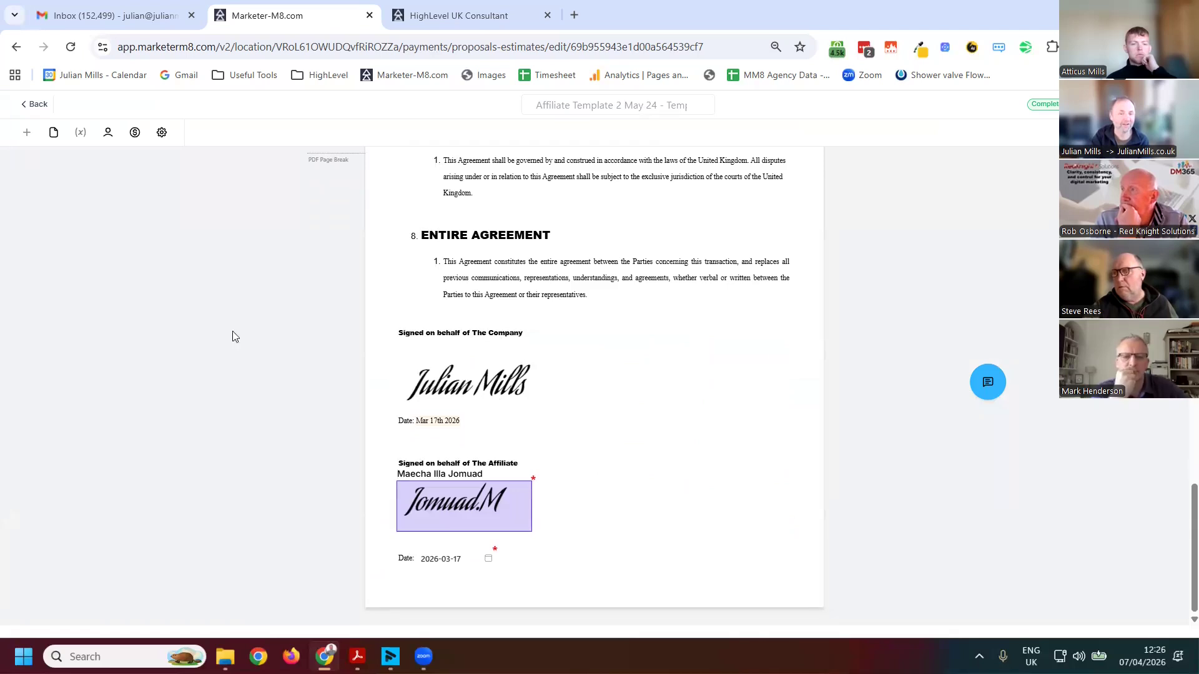
{"action": "scroll", "coordinate": [500, 360], "scroll_direction": "up", "scroll_amount": 5}
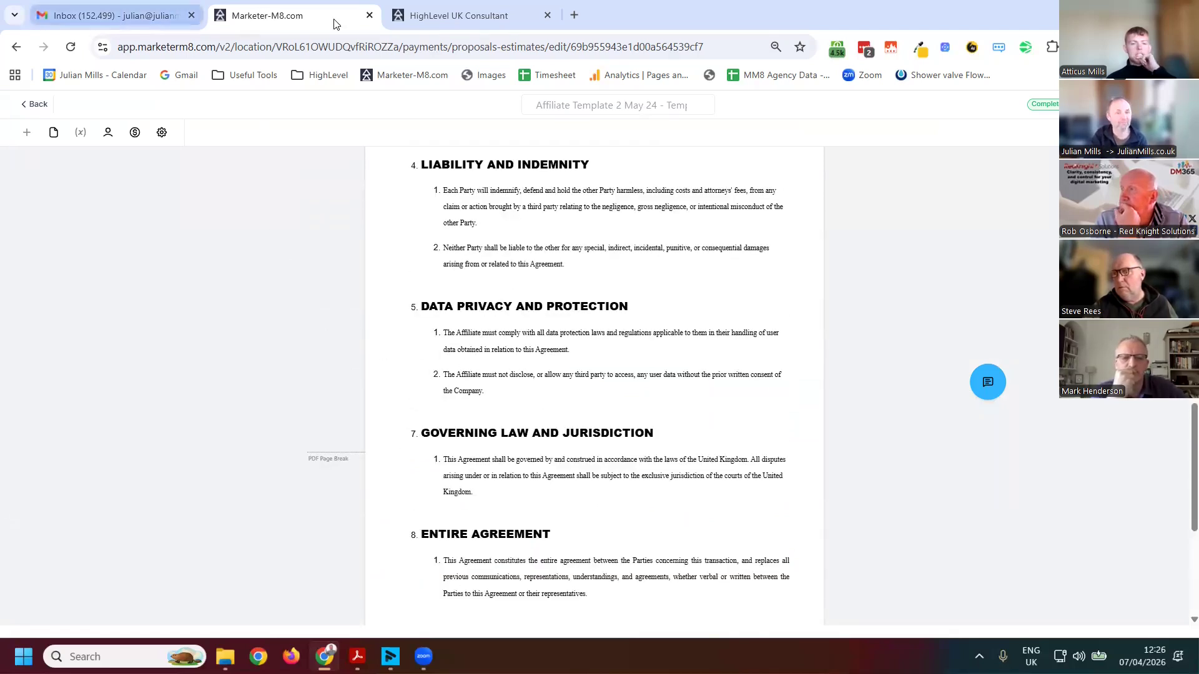
Glance at the Marketer-M8 website, then return to the account's Documents & Contracts list.
{"action": "left_click", "coordinate": [450, 16]}
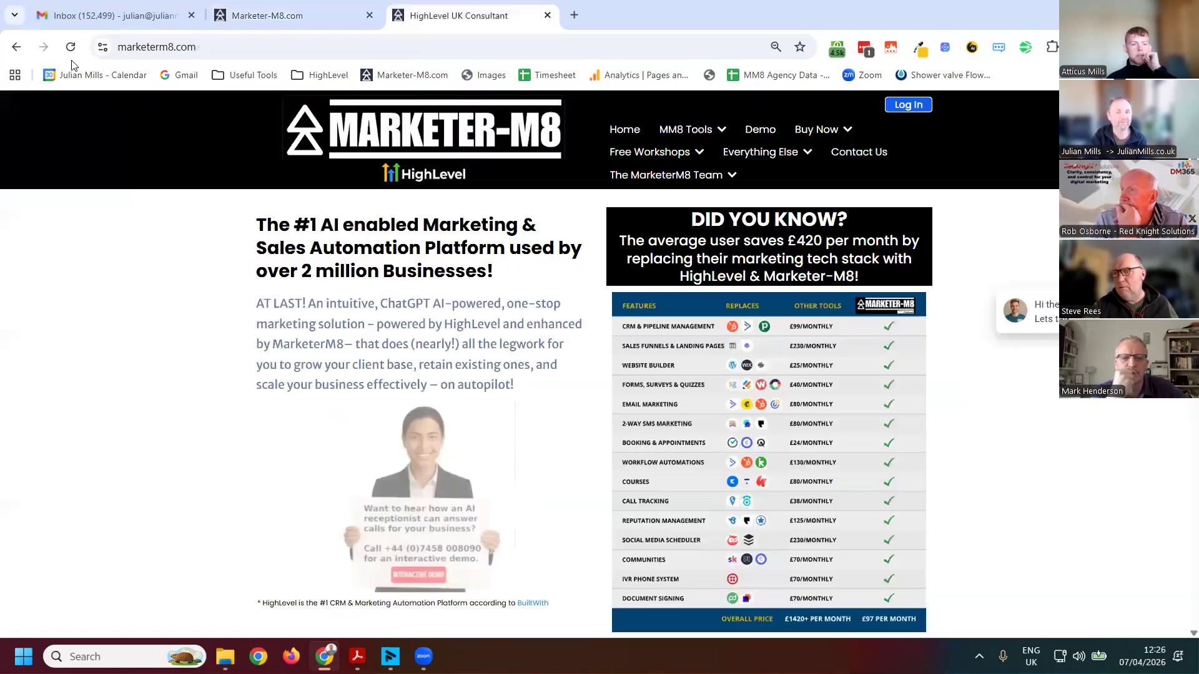
{"action": "left_click", "coordinate": [275, 15]}
{"action": "key", "text": "alt+Left"}
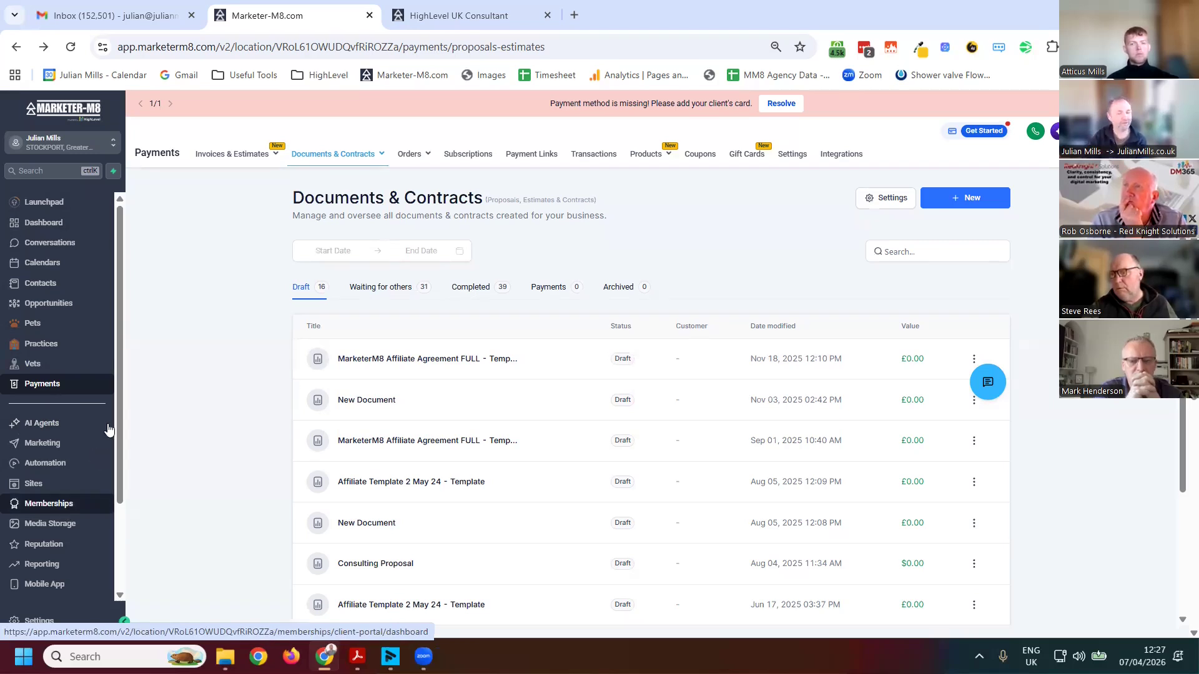
Go to AI Agents and view the Voice AI dashboard and its list of agents.
{"action": "left_click", "coordinate": [43, 427]}
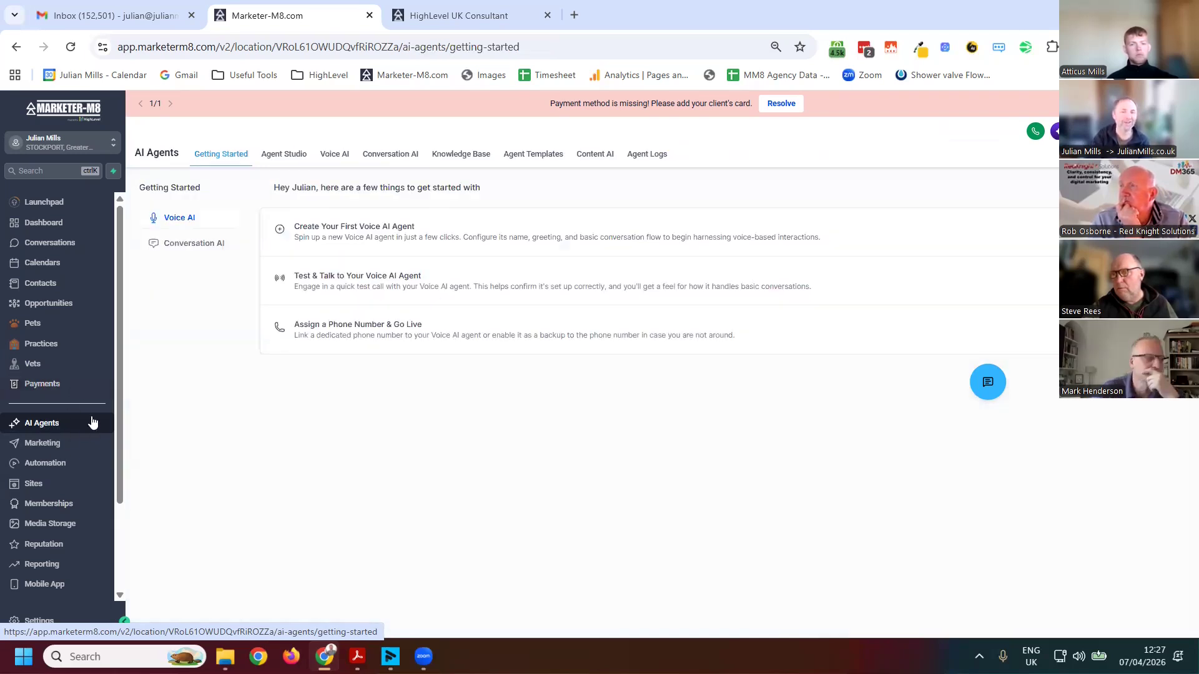
{"action": "left_click", "coordinate": [42, 442]}
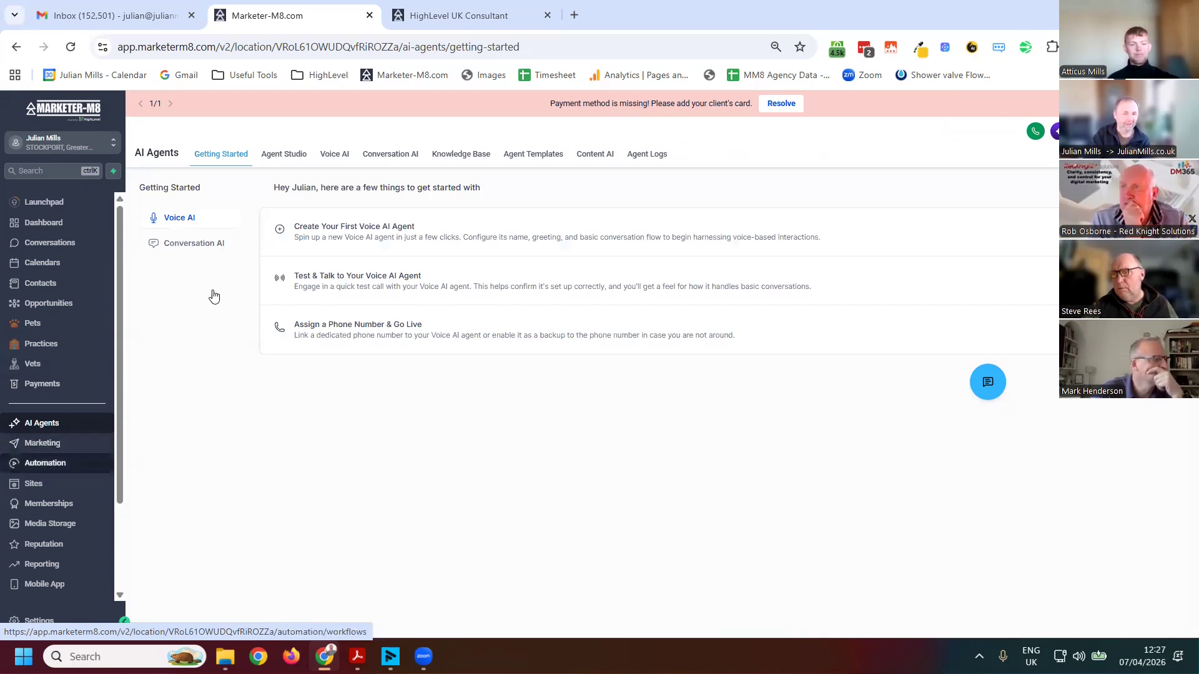
{"action": "left_click", "coordinate": [336, 155]}
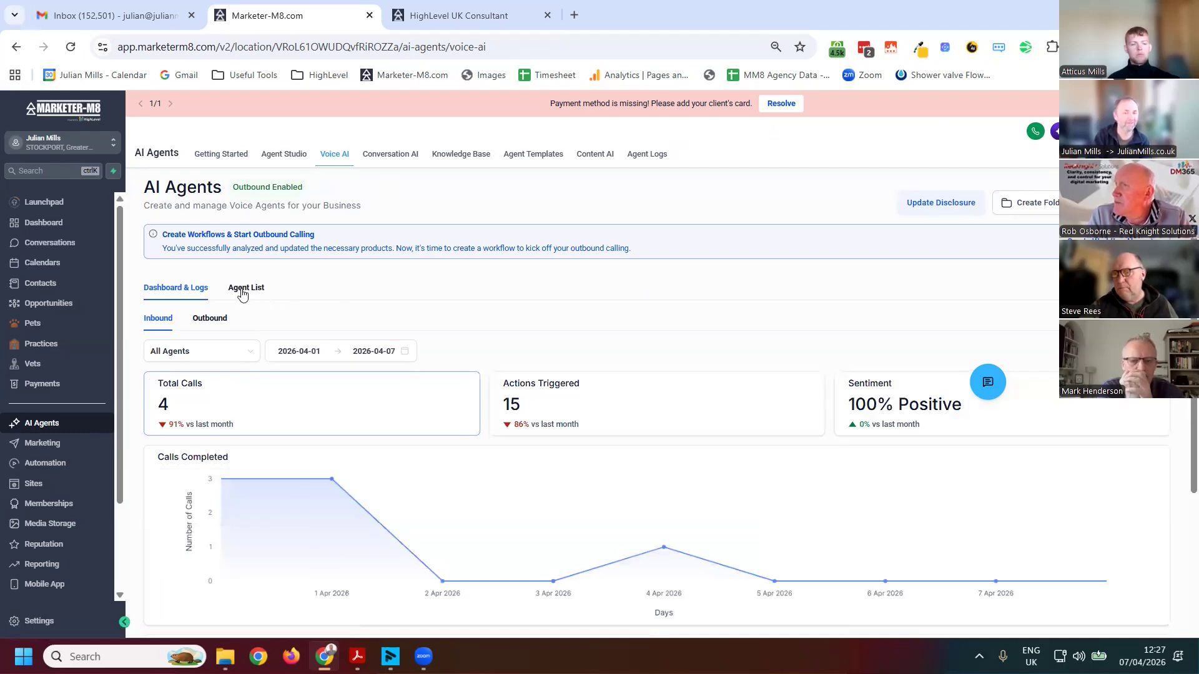
{"action": "left_click", "coordinate": [247, 287]}
{"action": "scroll", "coordinate": [250, 350], "scroll_direction": "down", "scroll_amount": 1}
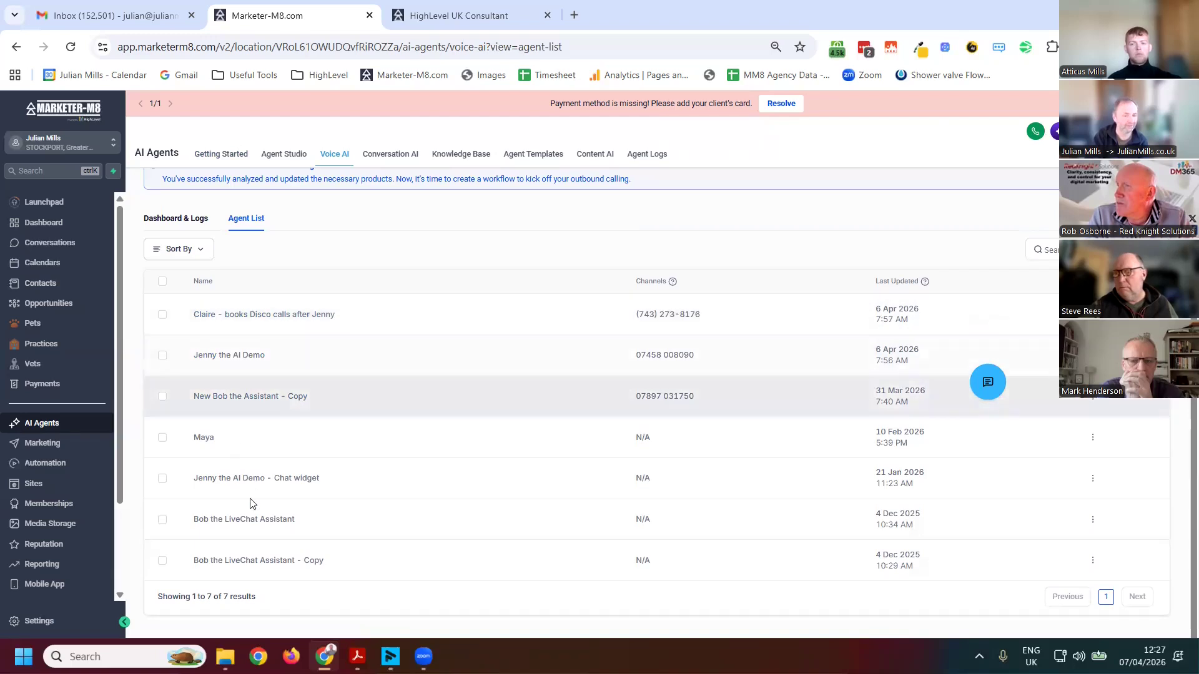
{"action": "left_click", "coordinate": [241, 532]}
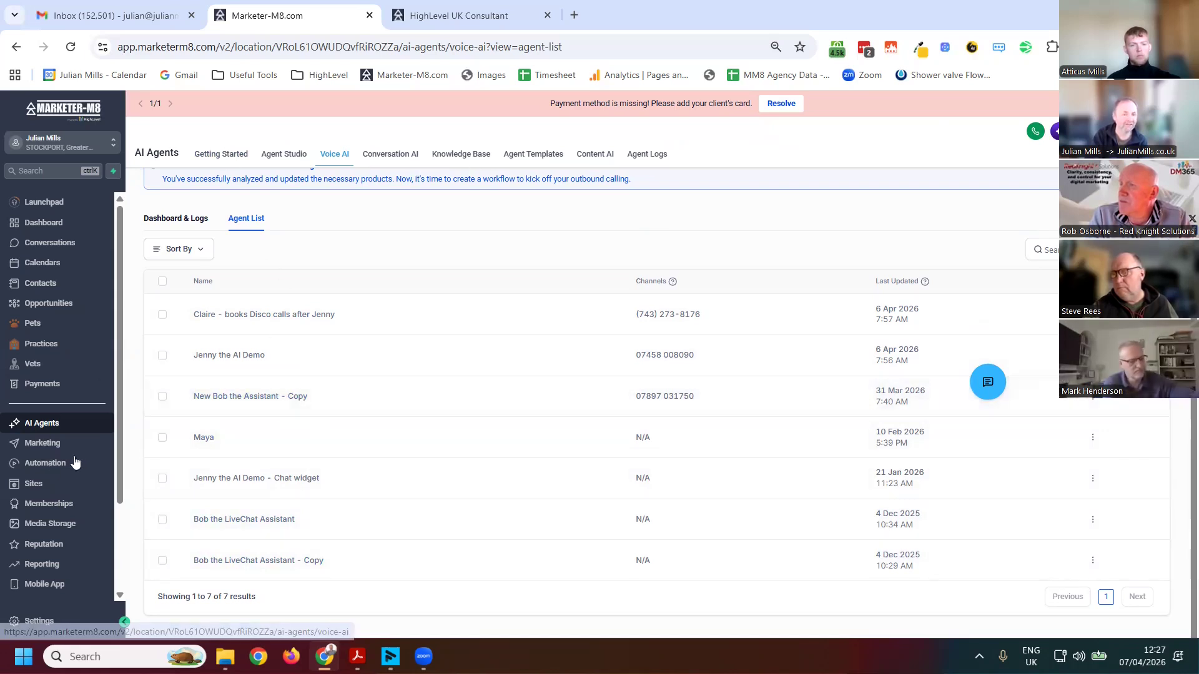
Open the marketing Social Planner, show it as a calendar and look through the April 2026 posts.
{"action": "left_click", "coordinate": [45, 444]}
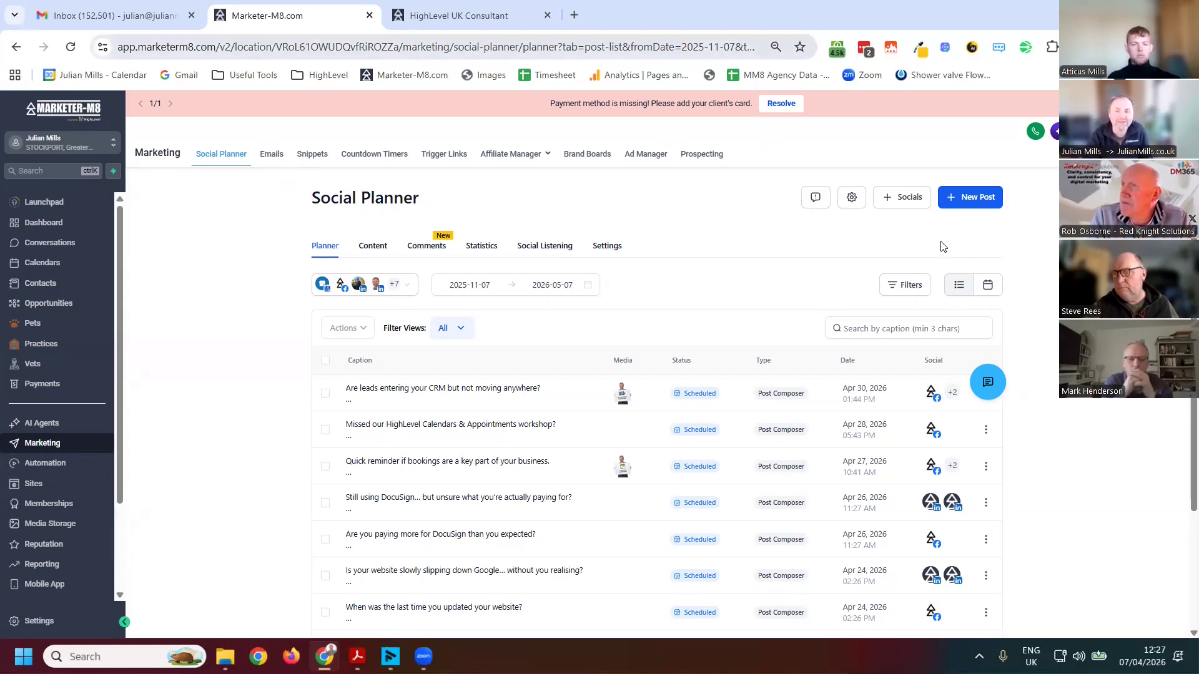
{"action": "left_click", "coordinate": [995, 293]}
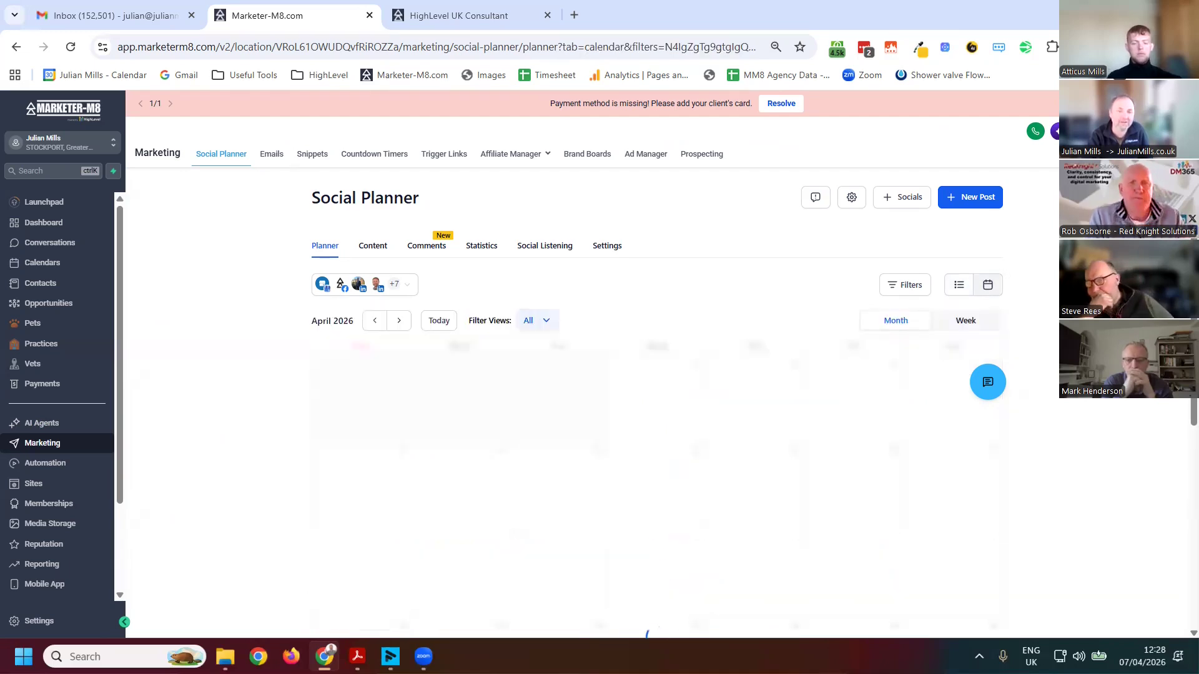
{"action": "scroll", "coordinate": [655, 406], "scroll_direction": "down", "scroll_amount": 2}
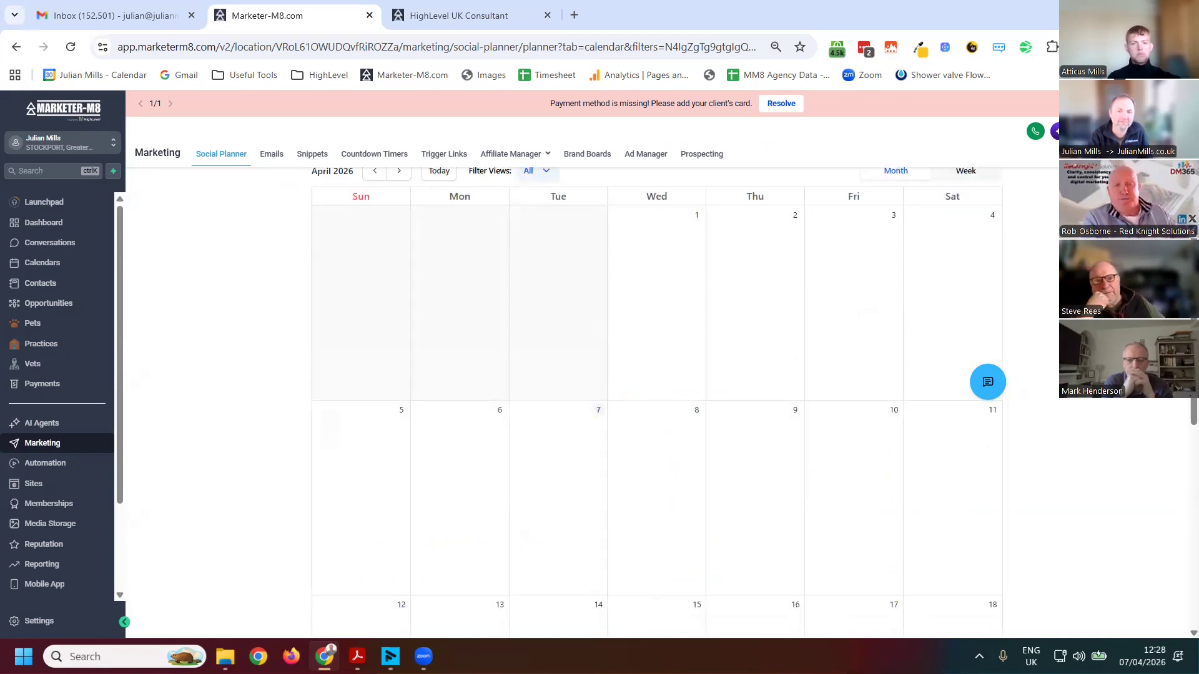
{"action": "scroll", "coordinate": [656, 406], "scroll_direction": "down", "scroll_amount": 5}
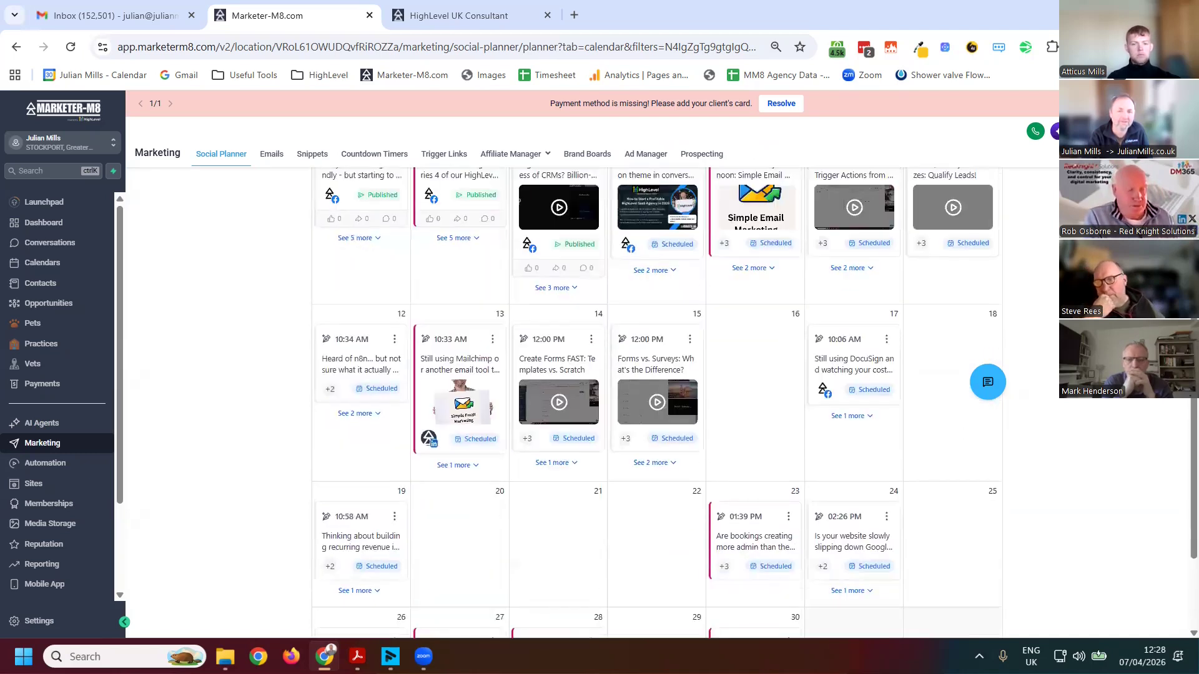
{"action": "scroll", "coordinate": [656, 406], "scroll_direction": "up", "scroll_amount": 10}
{"action": "scroll", "coordinate": [655, 406], "scroll_direction": "down", "scroll_amount": 4}
{"action": "scroll", "coordinate": [284, 215], "scroll_direction": "up", "scroll_amount": 5}
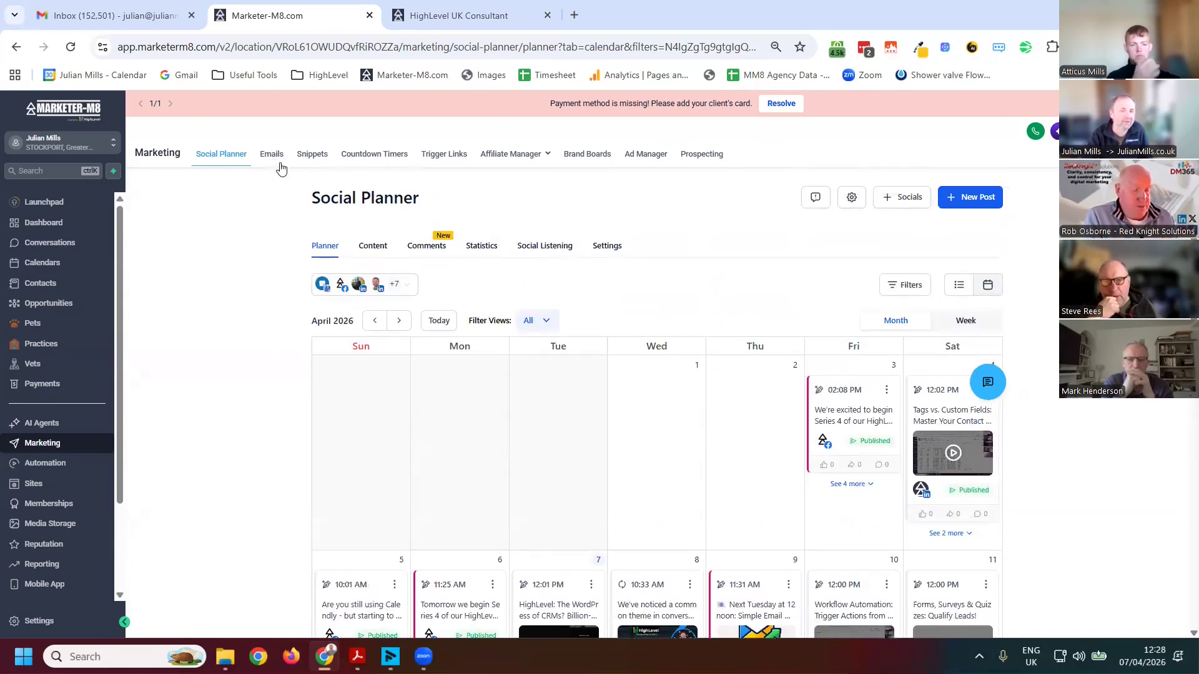
View the email marketing statistics, the email campaigns and the list of email templates.
{"action": "left_click", "coordinate": [280, 168]}
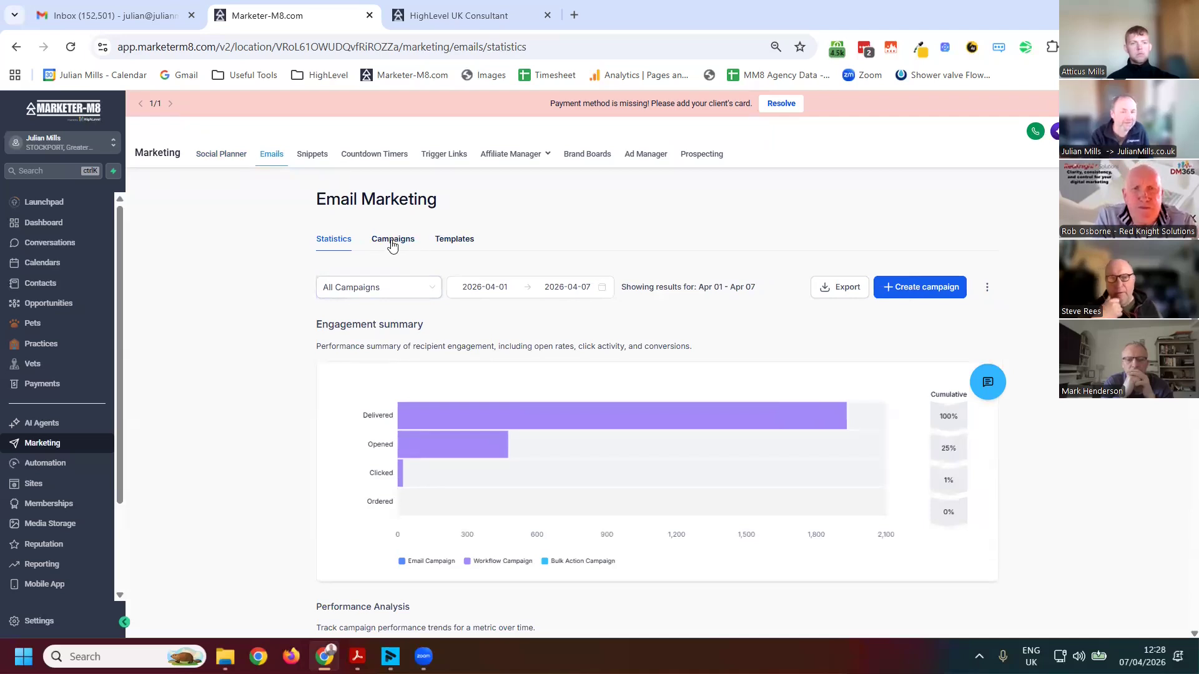
{"action": "left_click", "coordinate": [417, 249]}
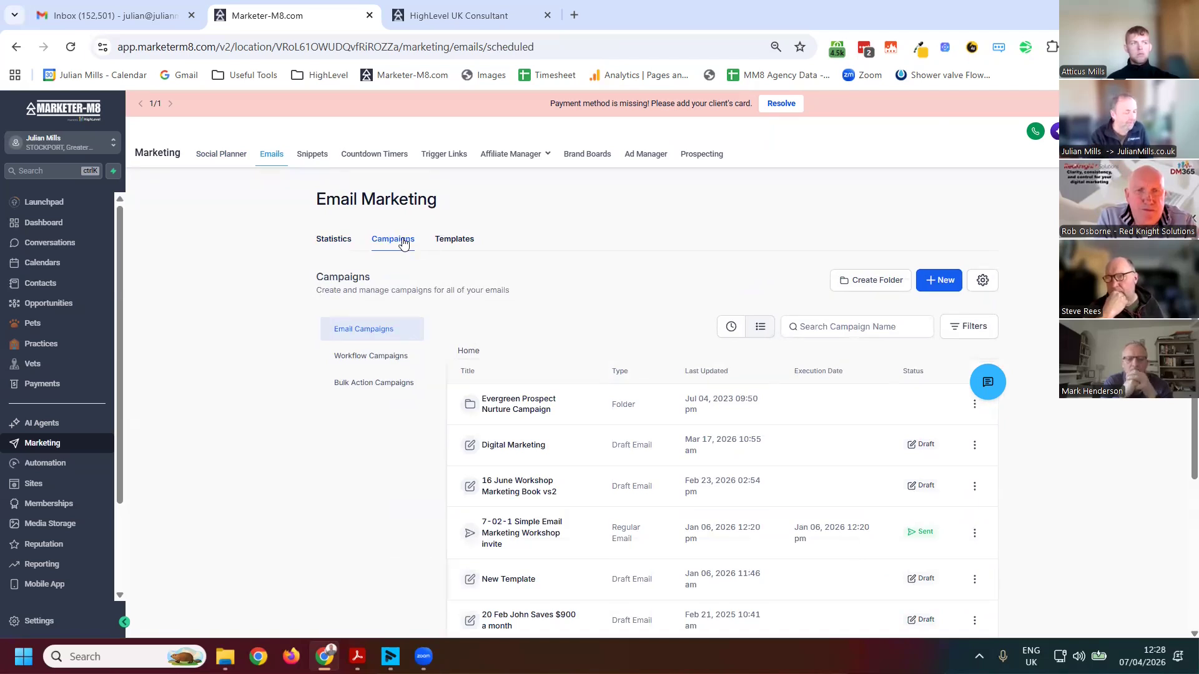
{"action": "left_click", "coordinate": [459, 243]}
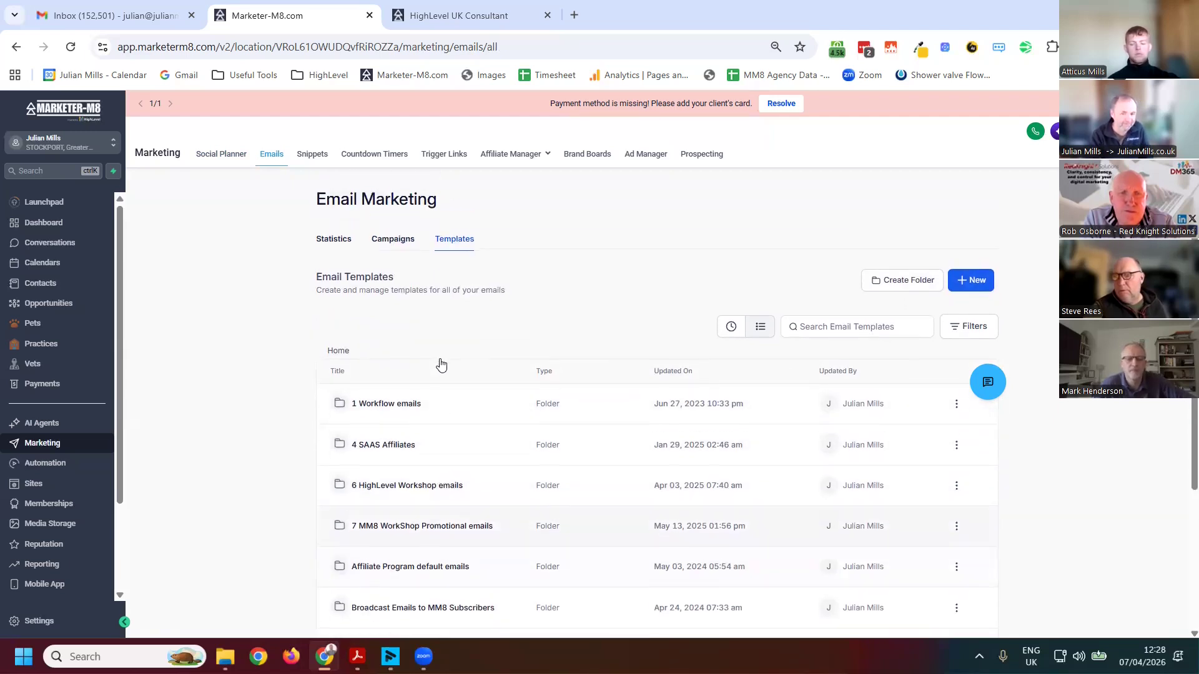
{"action": "scroll", "coordinate": [428, 343], "scroll_direction": "down", "scroll_amount": 3}
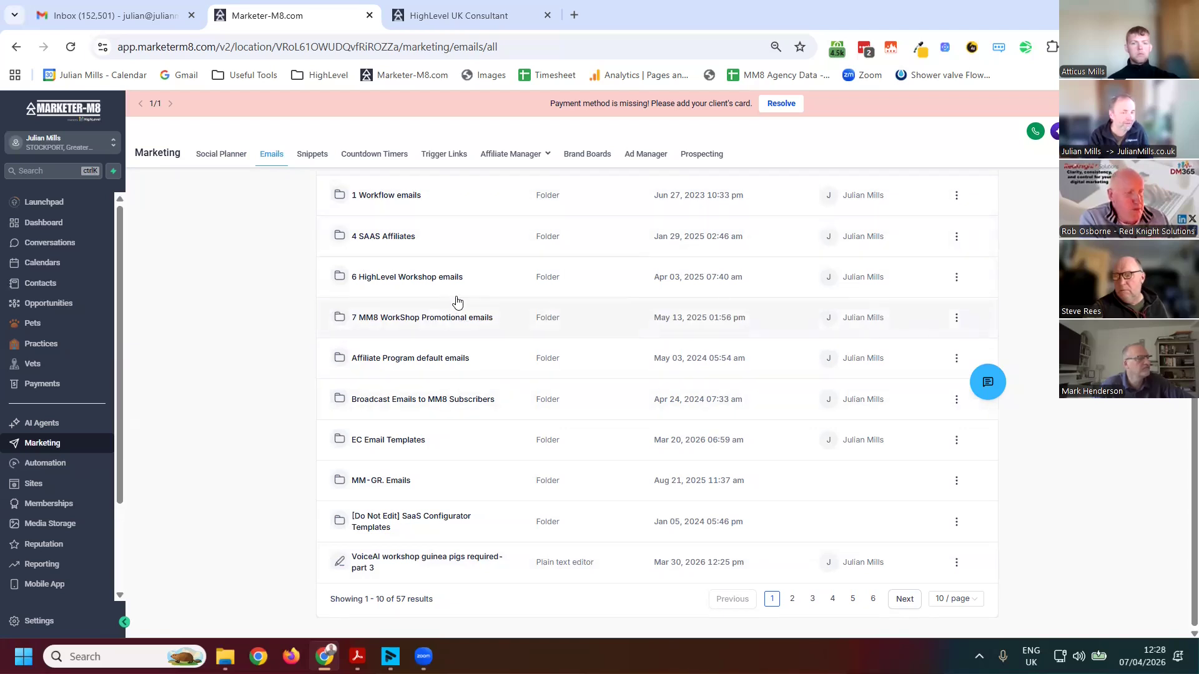
{"action": "scroll", "coordinate": [457, 303], "scroll_direction": "up", "scroll_amount": 3}
{"action": "scroll", "coordinate": [437, 153], "scroll_direction": "down", "scroll_amount": 1}
{"action": "scroll", "coordinate": [722, 161], "scroll_direction": "up", "scroll_amount": 3}
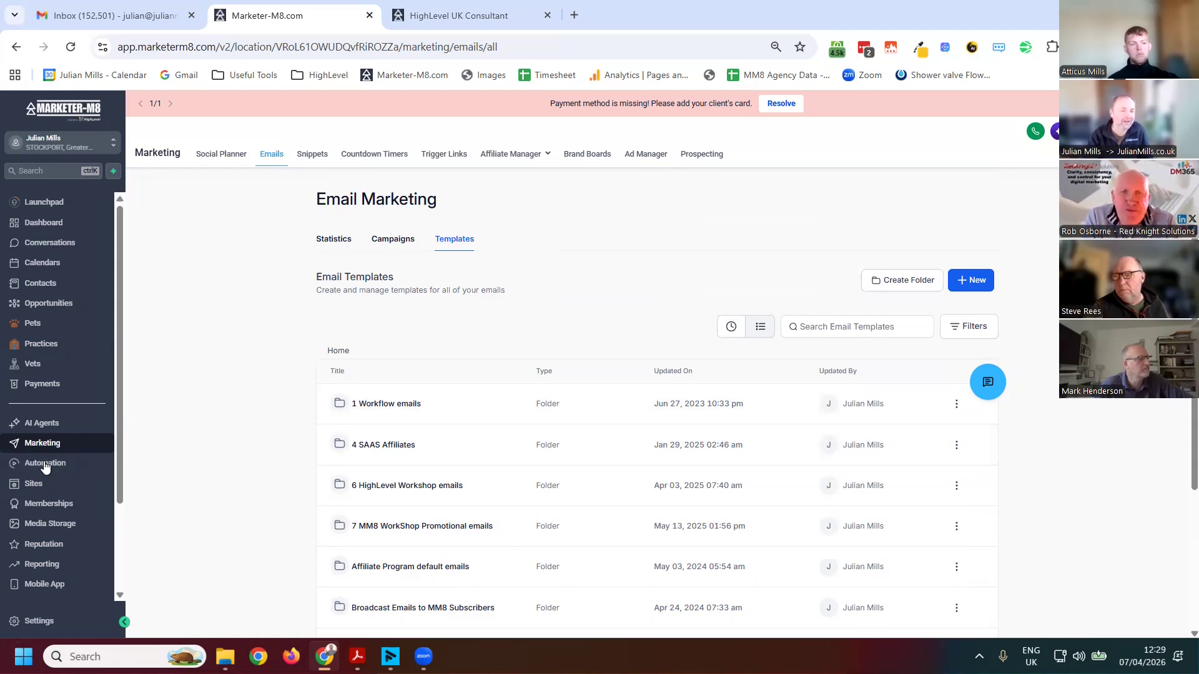
View the Automation workflow list and the list of funnels in Sites.
{"action": "left_click", "coordinate": [45, 465]}
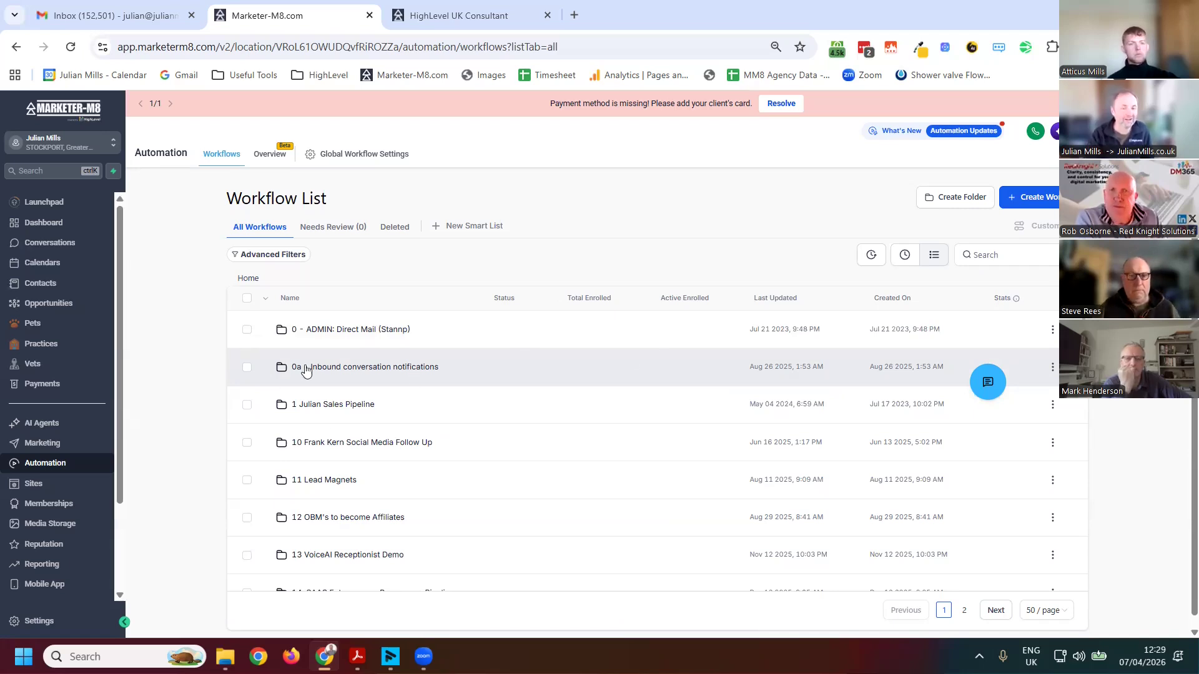
{"action": "left_click", "coordinate": [37, 485]}
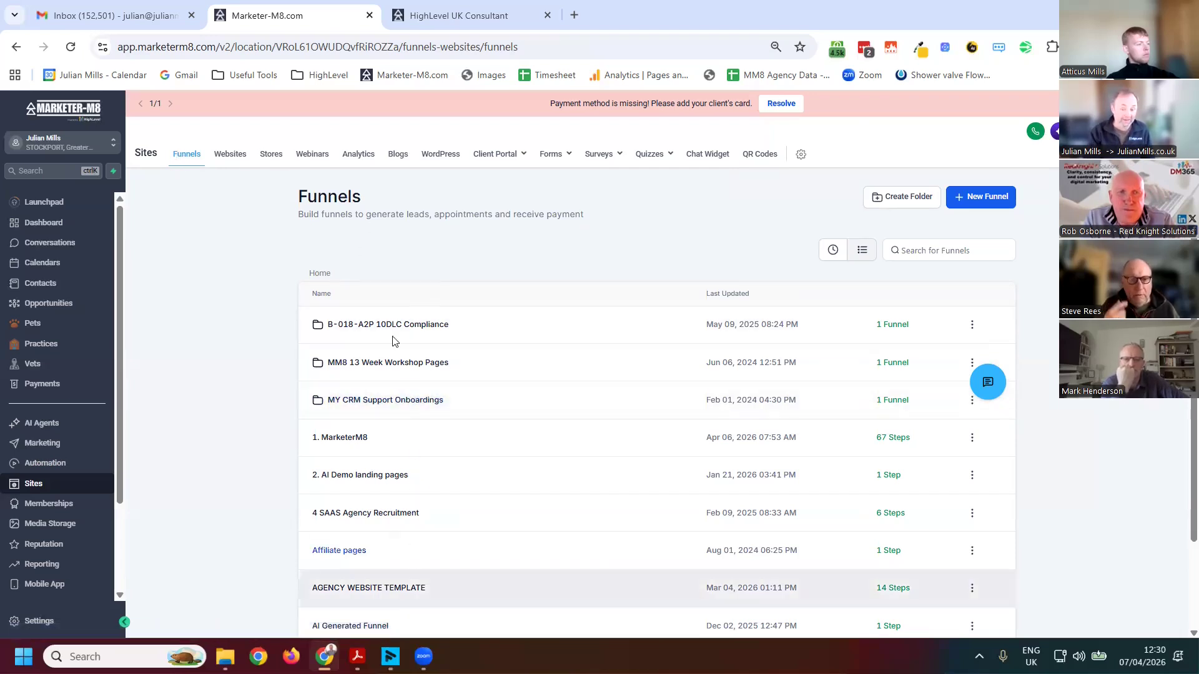
Open the 1. MarketerM8 funnel's New Home Page in the page builder, look through it and select the introductory paragraph.
{"action": "scroll", "coordinate": [374, 337], "scroll_direction": "down", "scroll_amount": 2}
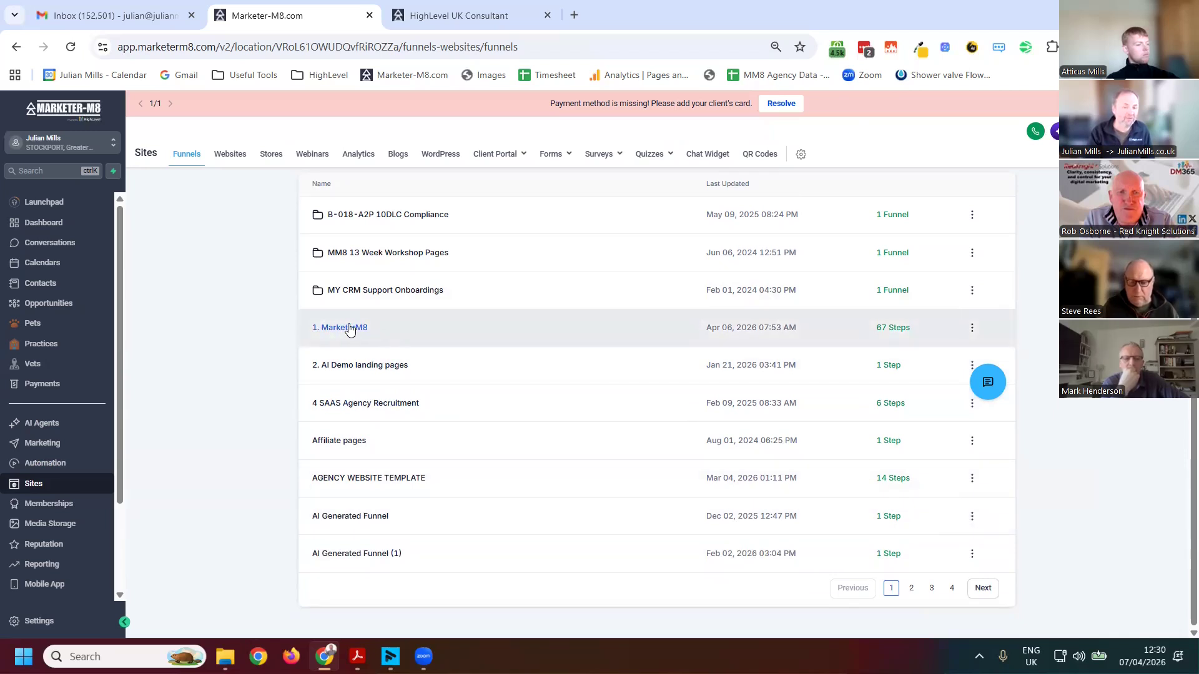
{"action": "left_click", "coordinate": [347, 327]}
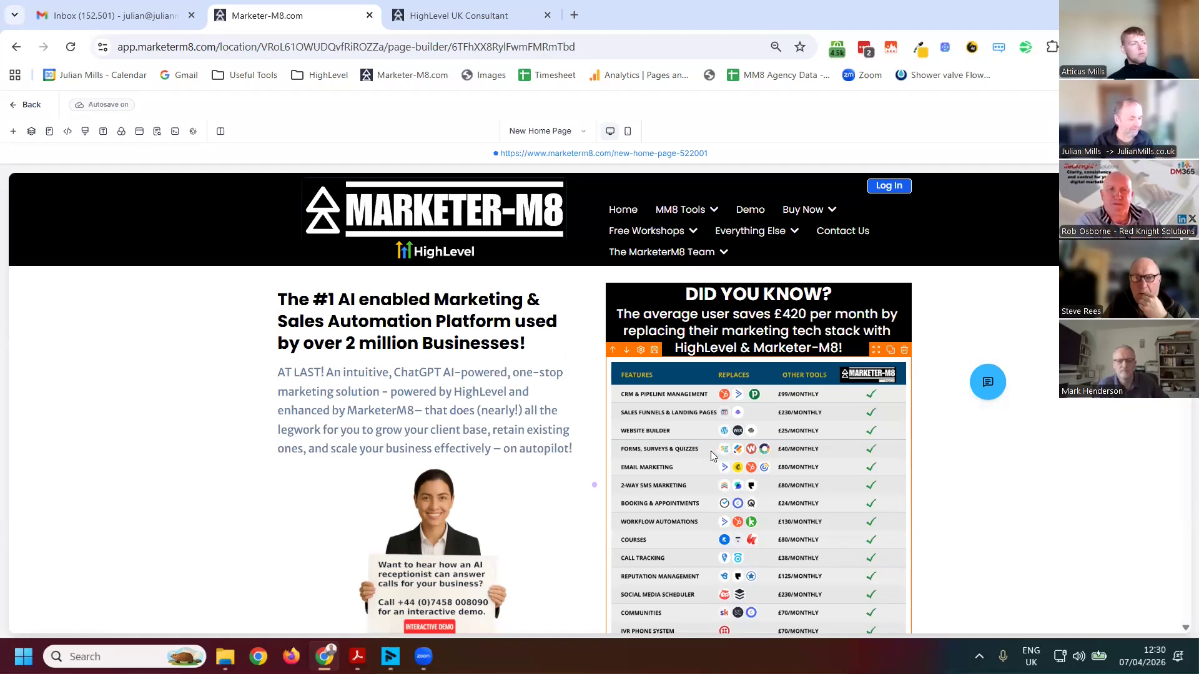
{"action": "scroll", "coordinate": [747, 436], "scroll_direction": "down", "scroll_amount": 3}
{"action": "scroll", "coordinate": [674, 582], "scroll_direction": "down", "scroll_amount": 3}
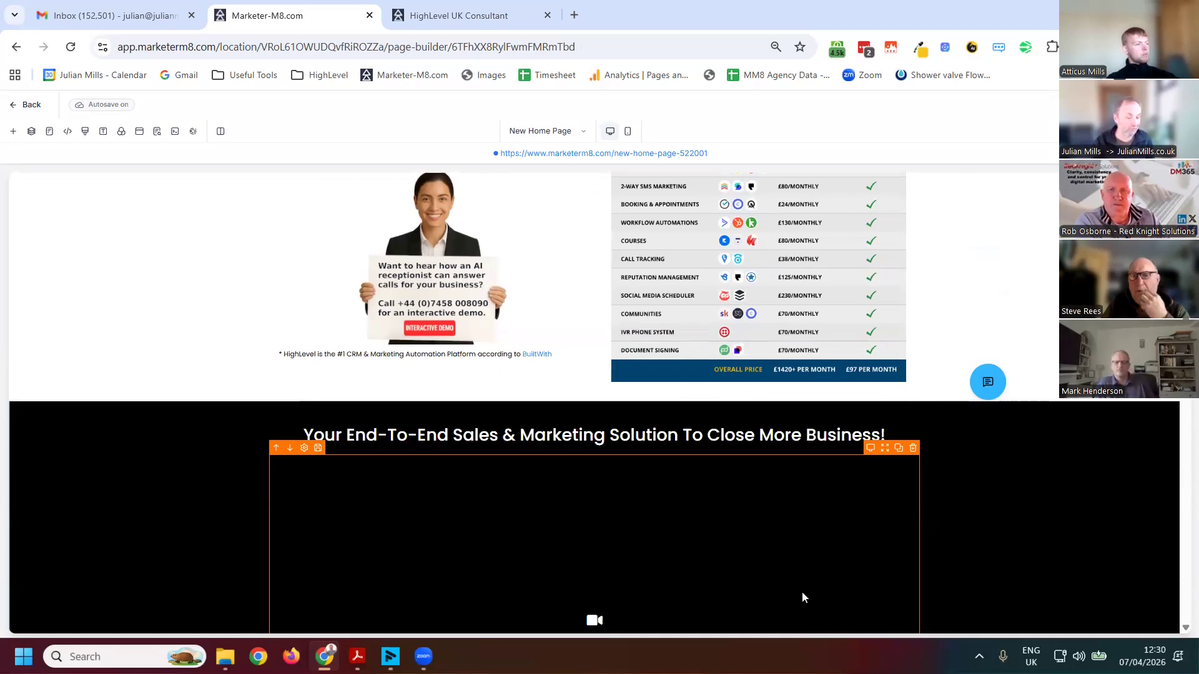
{"action": "scroll", "coordinate": [1030, 267], "scroll_direction": "up", "scroll_amount": 6}
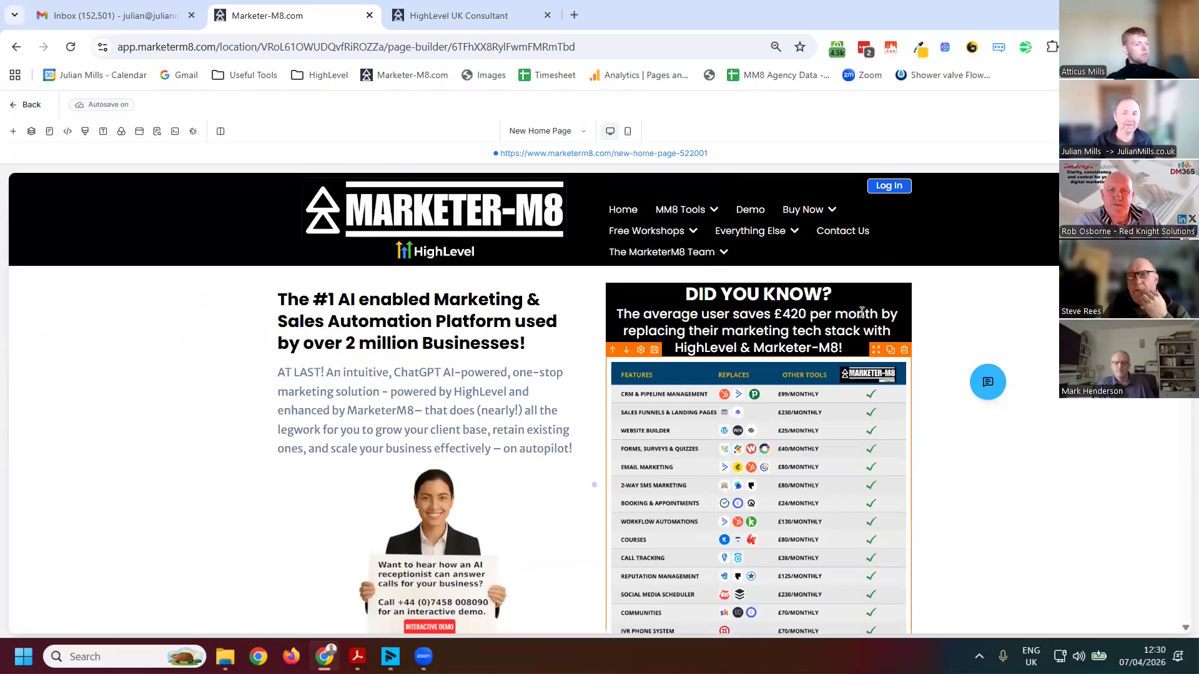
{"action": "left_click", "coordinate": [484, 385]}
{"action": "left_click", "coordinate": [481, 380]}
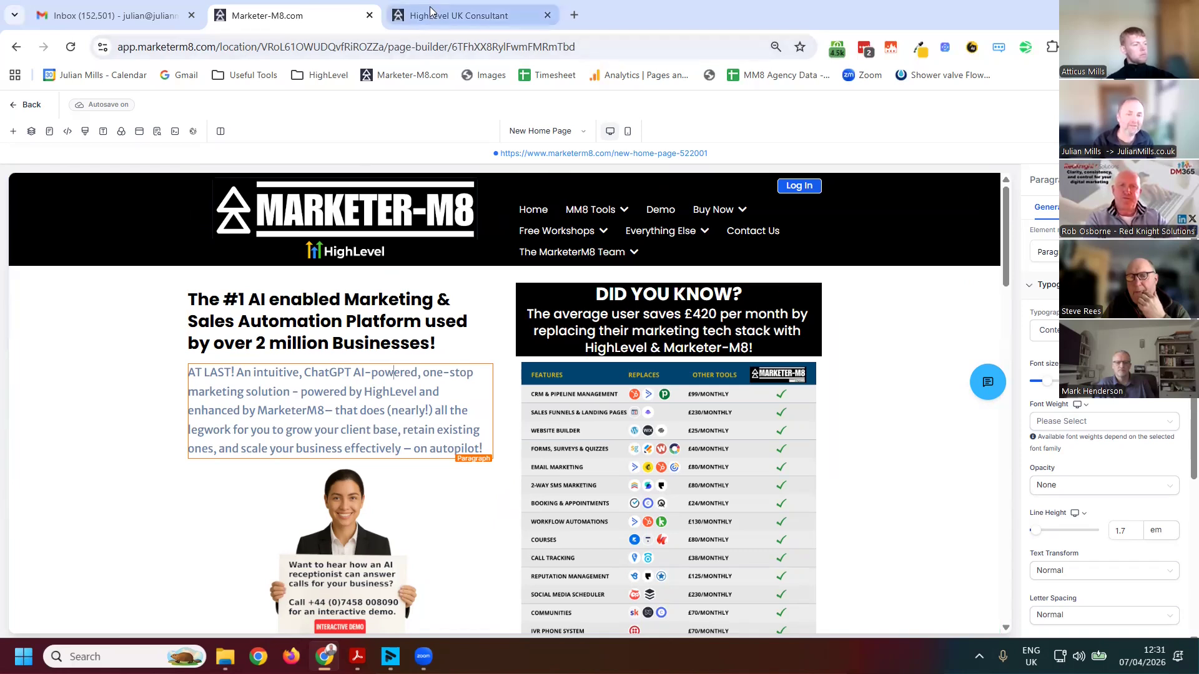
Switch to the live marketerm8.com home page and look over its feature comparison, video and discovery call section.
{"action": "key", "text": "ctrl+Tab"}
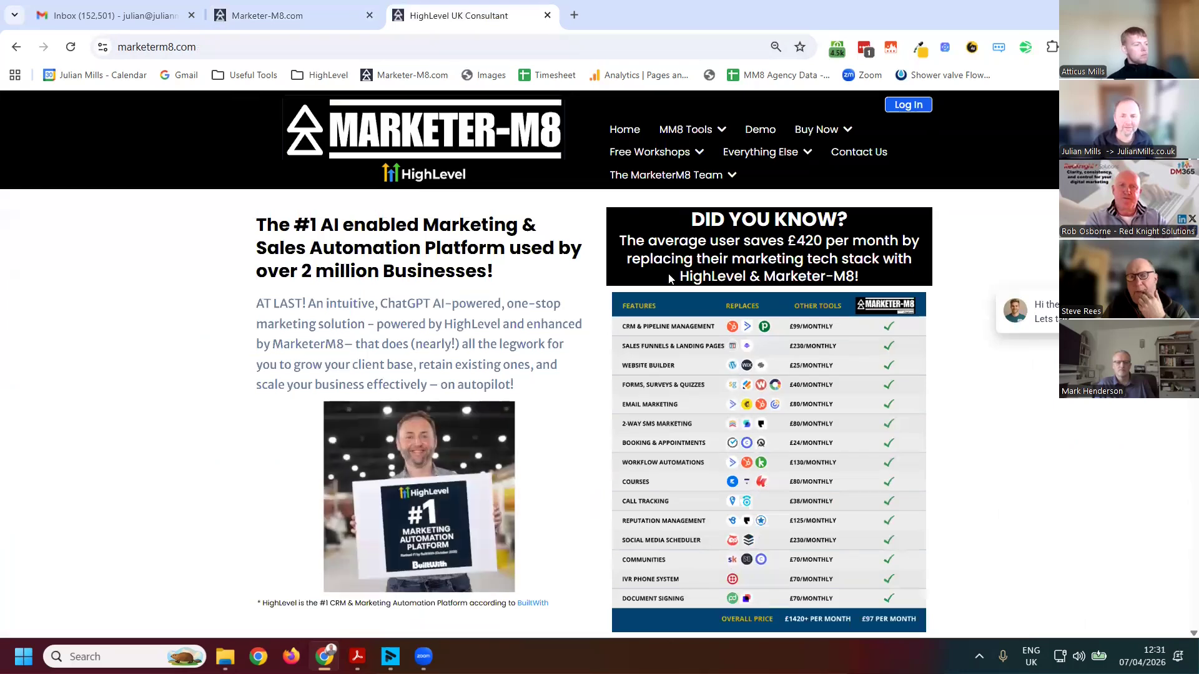
{"action": "scroll", "coordinate": [916, 373], "scroll_direction": "down", "scroll_amount": 10}
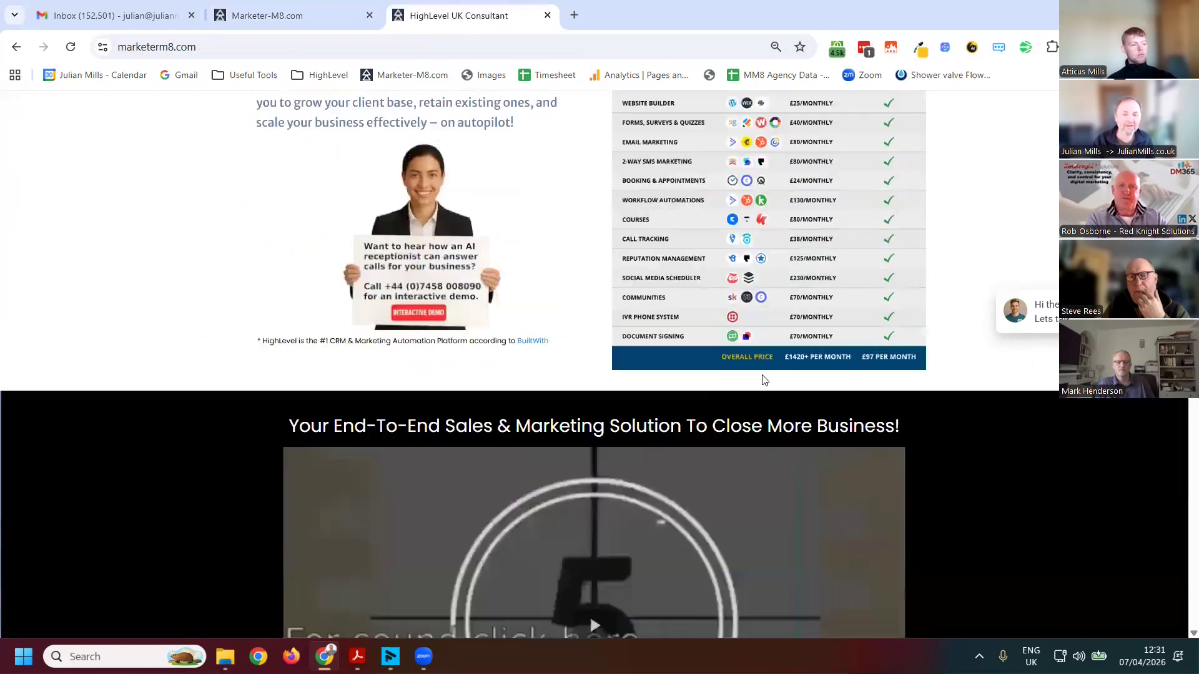
{"action": "scroll", "coordinate": [662, 440], "scroll_direction": "up", "scroll_amount": 6}
{"action": "scroll", "coordinate": [624, 477], "scroll_direction": "down", "scroll_amount": 4}
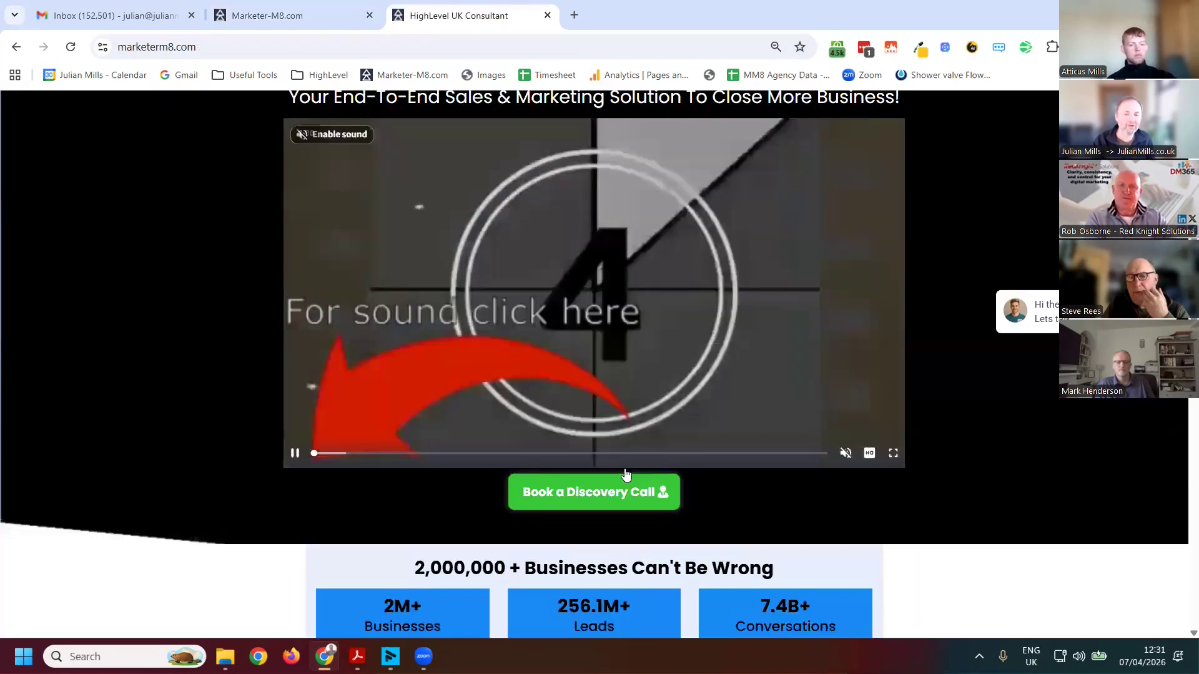
{"action": "scroll", "coordinate": [594, 493], "scroll_direction": "up", "scroll_amount": 2}
{"action": "scroll", "coordinate": [605, 498], "scroll_direction": "down", "scroll_amount": 3}
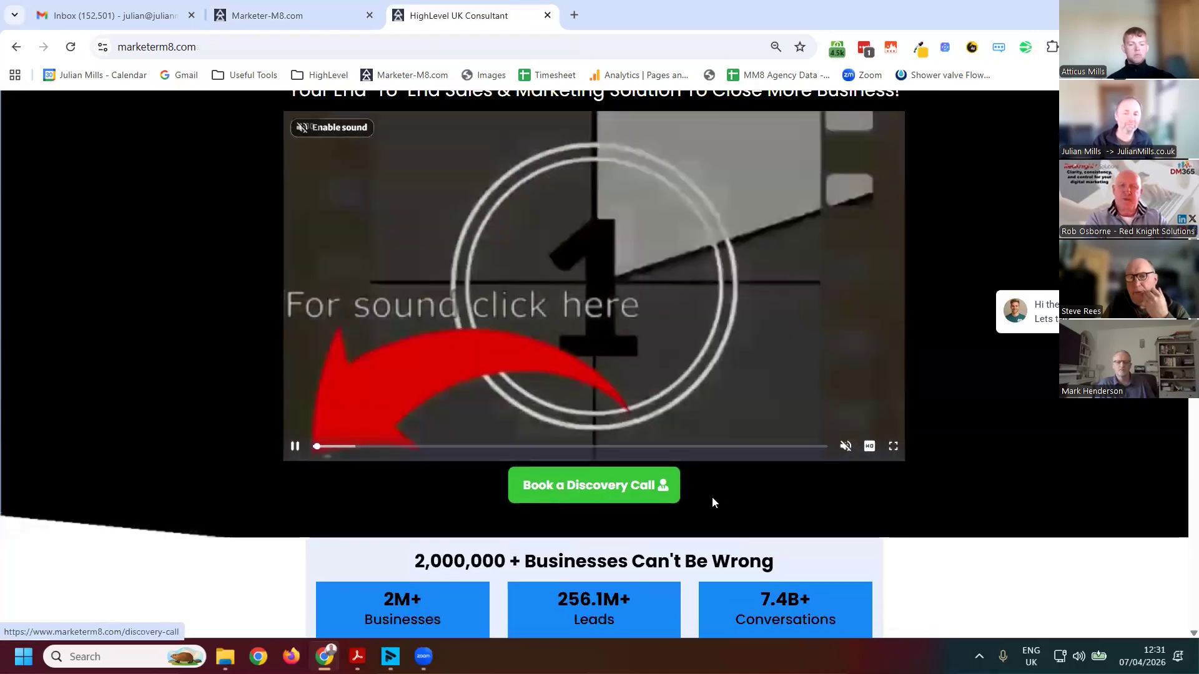
{"action": "scroll", "coordinate": [710, 501], "scroll_direction": "up", "scroll_amount": 7}
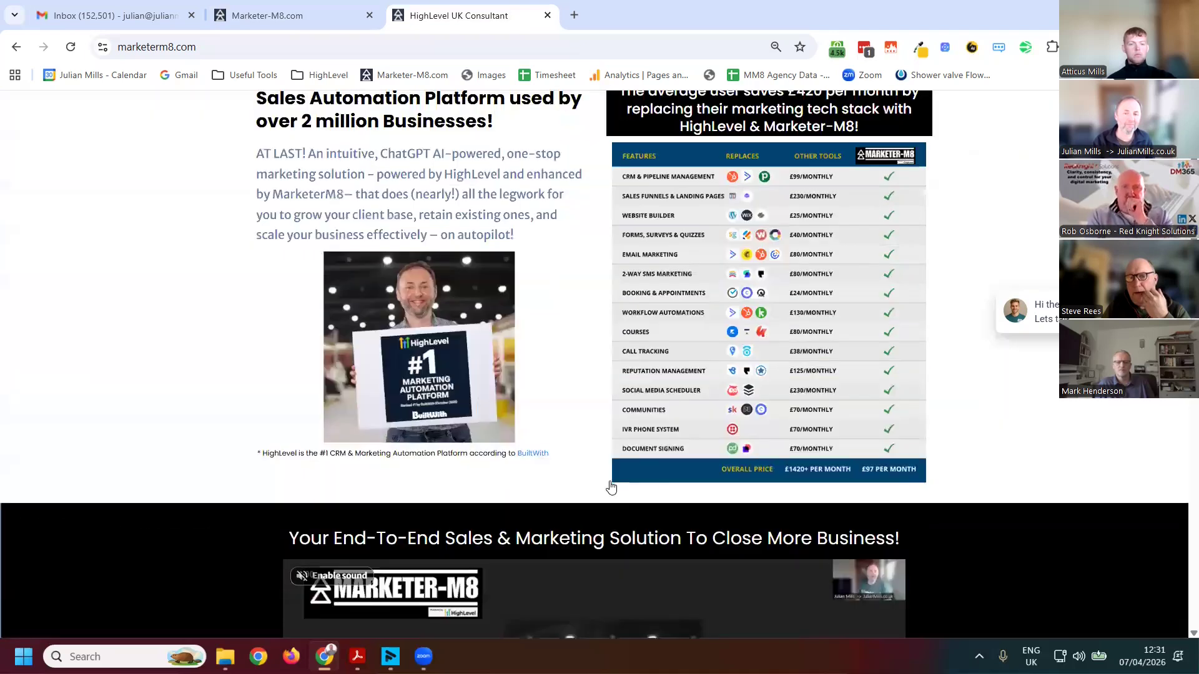
Open the Book a Discovery Call page from the live home page and view its booking calendar.
{"action": "scroll", "coordinate": [889, 483], "scroll_direction": "down", "scroll_amount": 7}
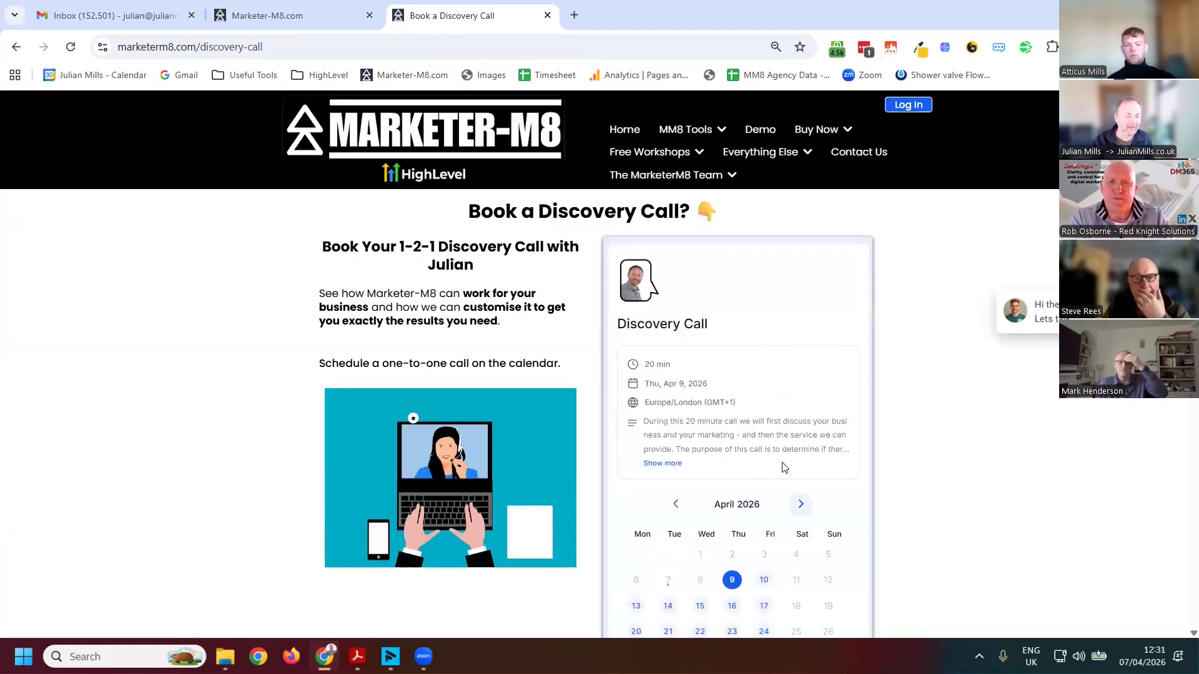
{"action": "scroll", "coordinate": [650, 601], "scroll_direction": "down", "scroll_amount": 2}
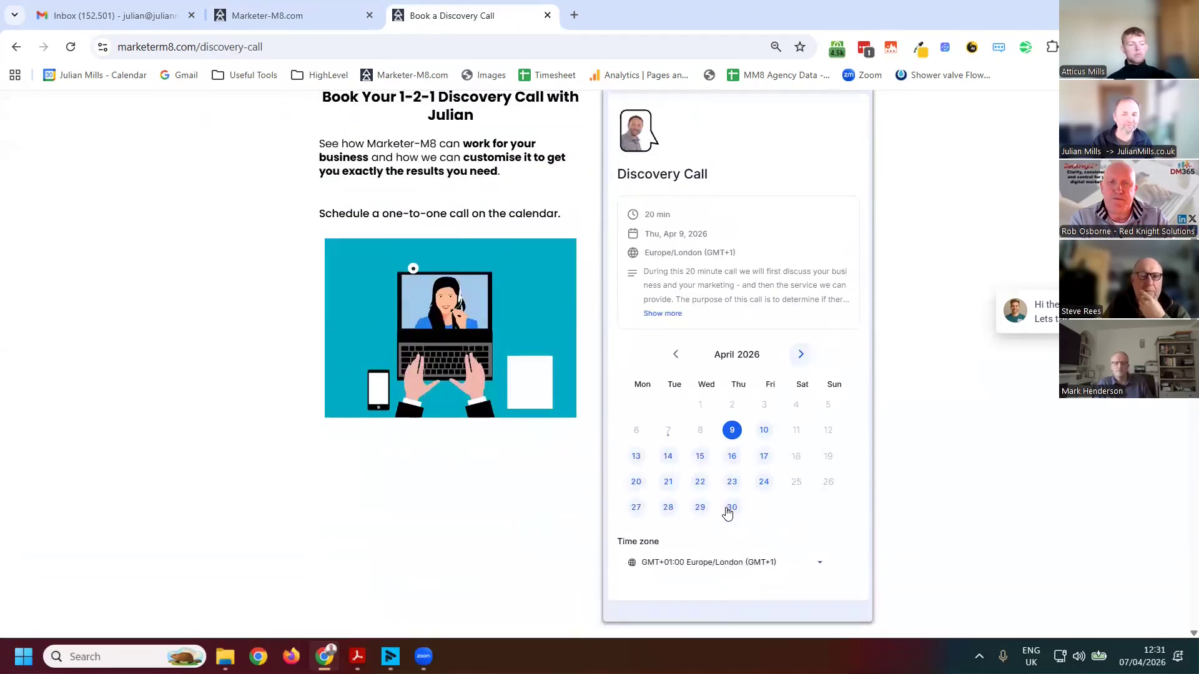
{"action": "scroll", "coordinate": [727, 513], "scroll_direction": "up", "scroll_amount": 2}
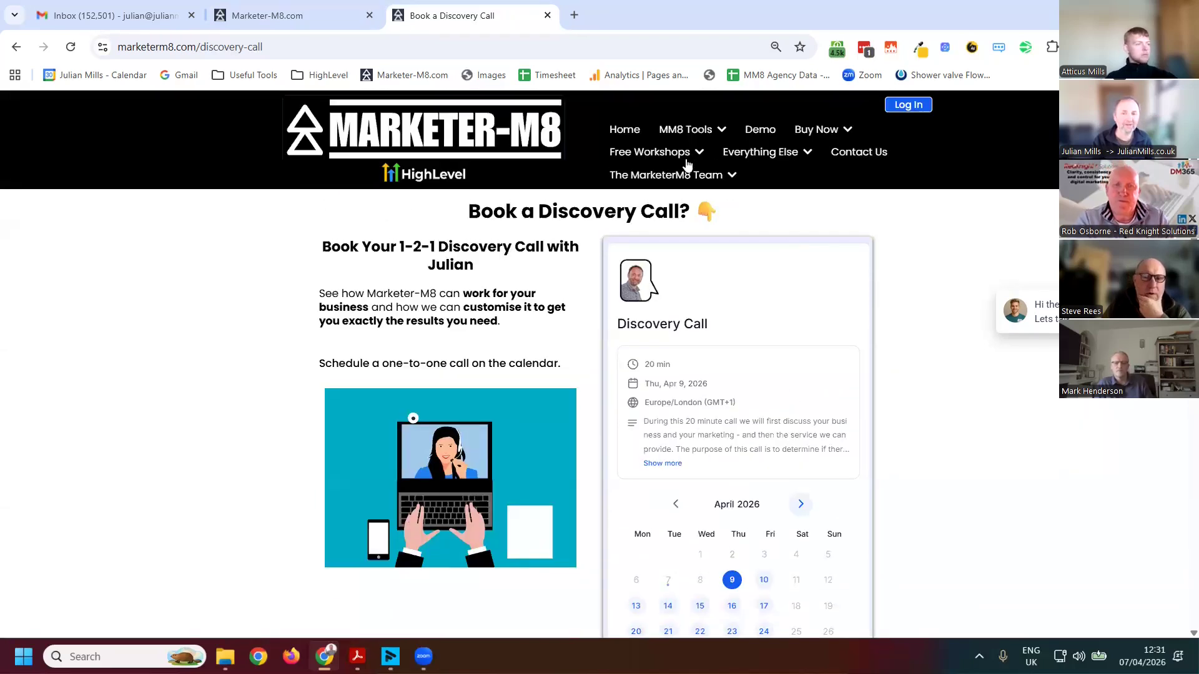
{"action": "mouse_move", "coordinate": [665, 164]}
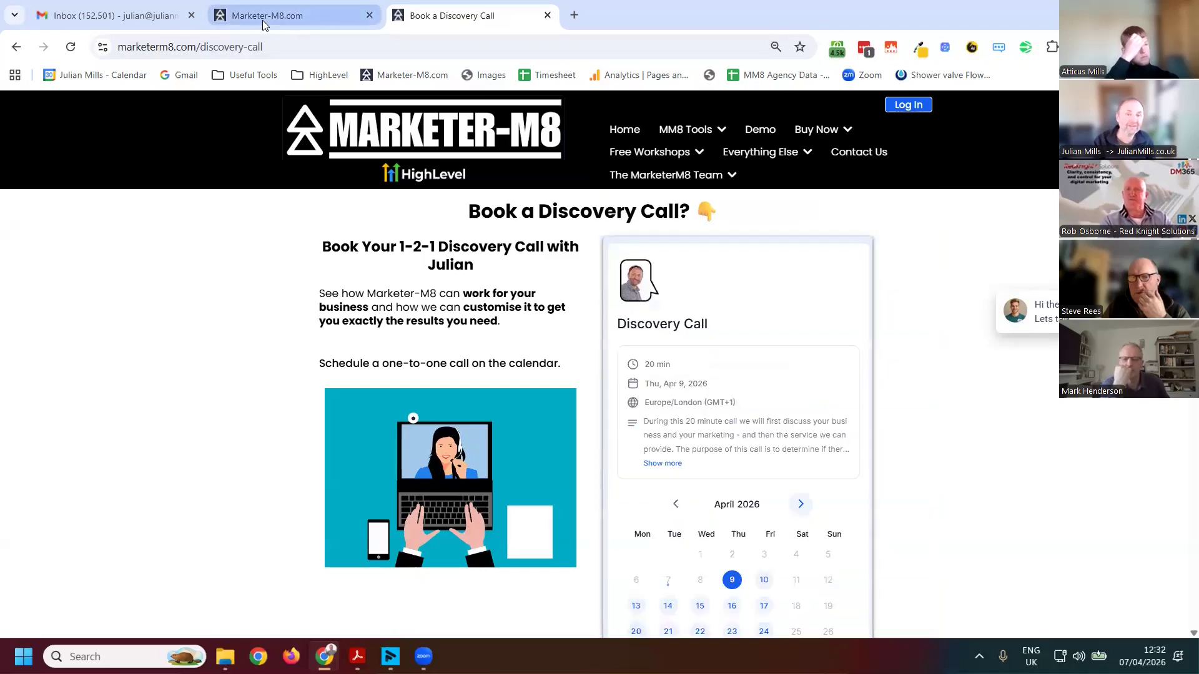
Return to the page builder, leave it for the Websites list and open the Chiropractor Health website's pages.
{"action": "key", "text": "ctrl+shift+Tab"}
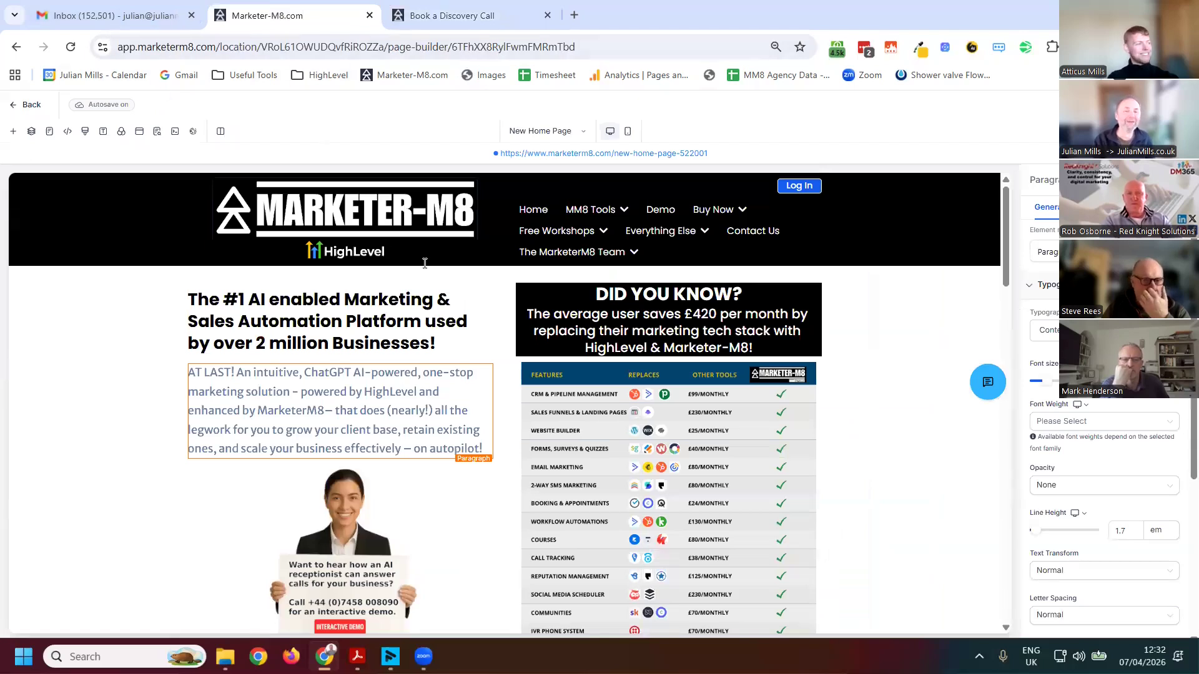
{"action": "scroll", "coordinate": [78, 92], "scroll_direction": "down", "scroll_amount": 3}
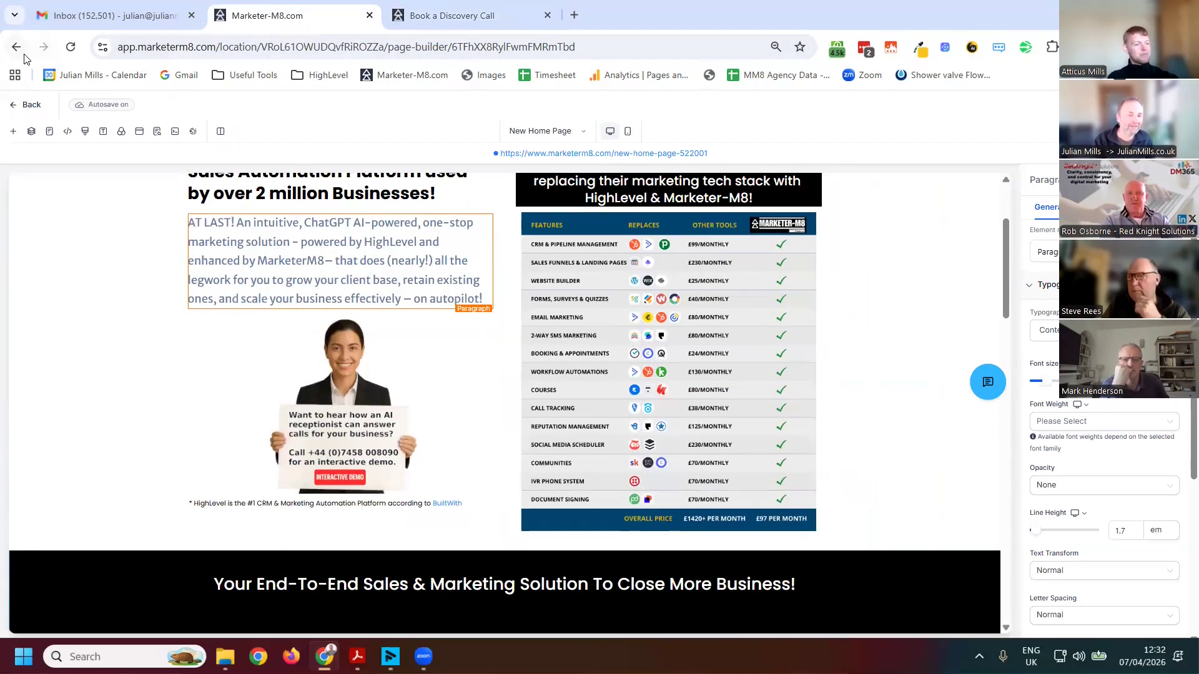
{"action": "left_click", "coordinate": [24, 55]}
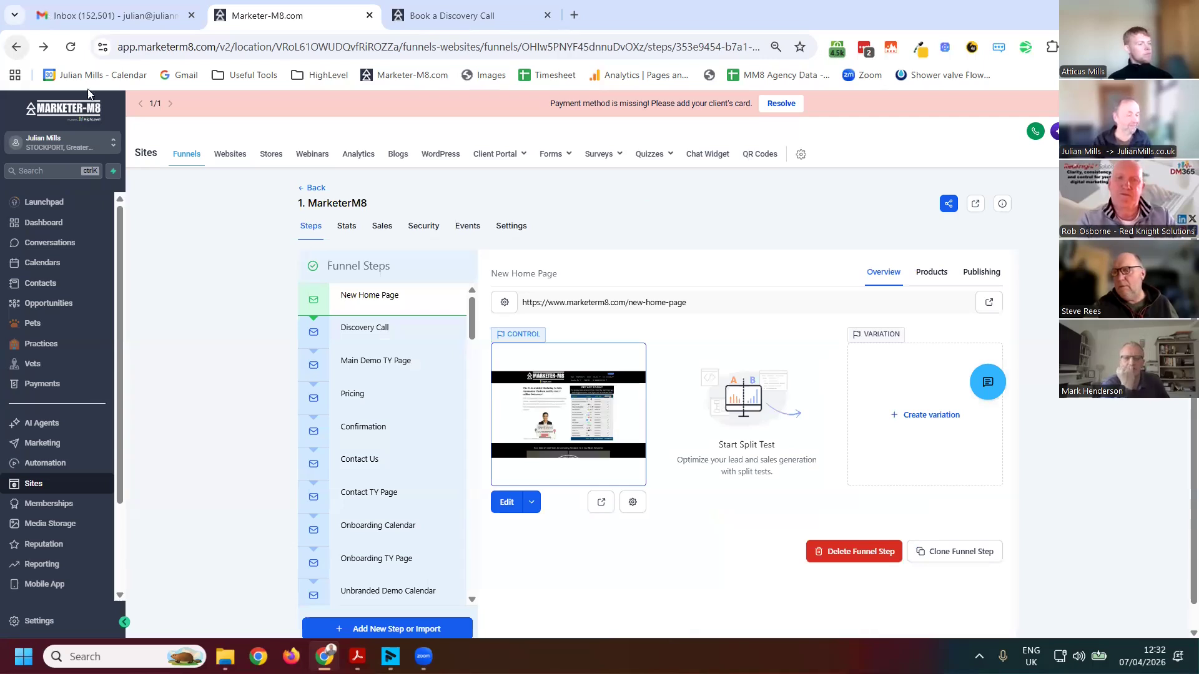
{"action": "left_click", "coordinate": [243, 158]}
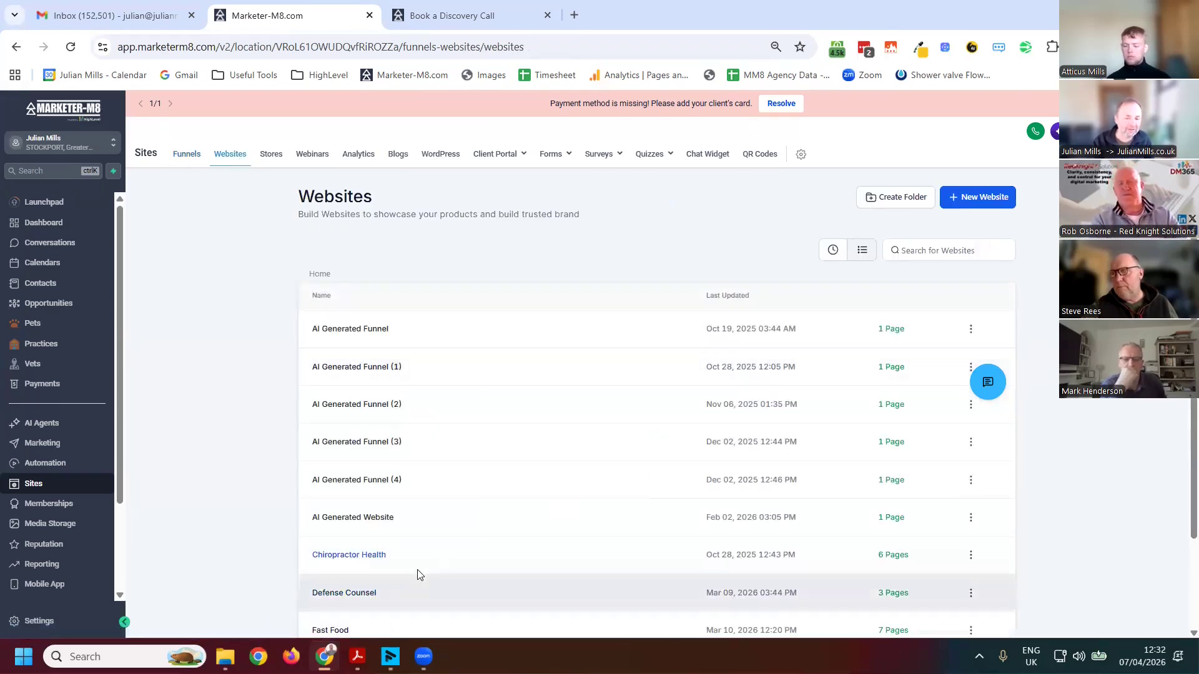
{"action": "left_click", "coordinate": [417, 571]}
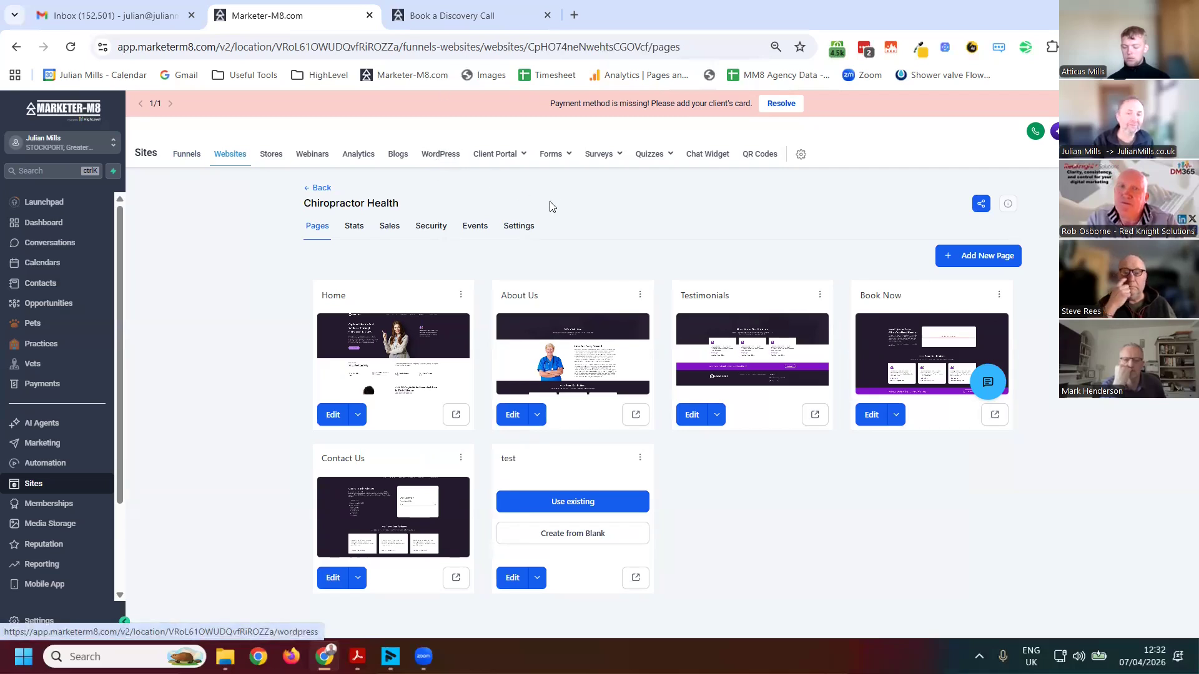
View the WordPress sites and open the HighLevel Consultant site through to its WordPress admin dashboard.
{"action": "left_click", "coordinate": [460, 169]}
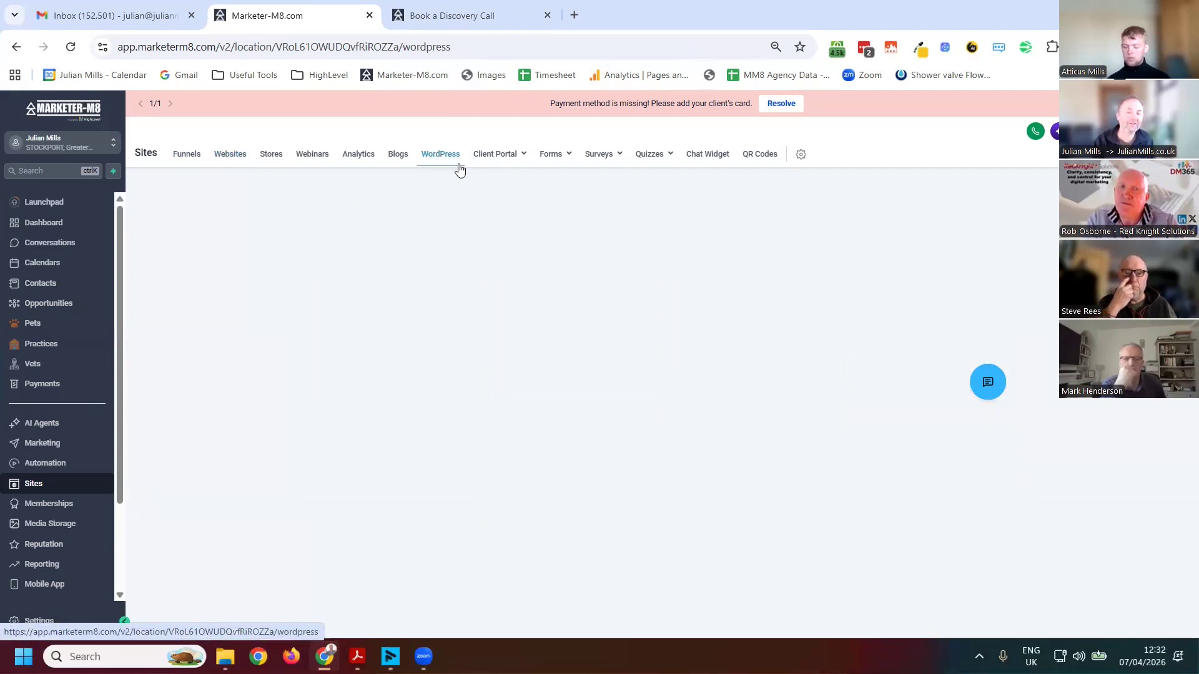
{"action": "mouse_move", "coordinate": [492, 168]}
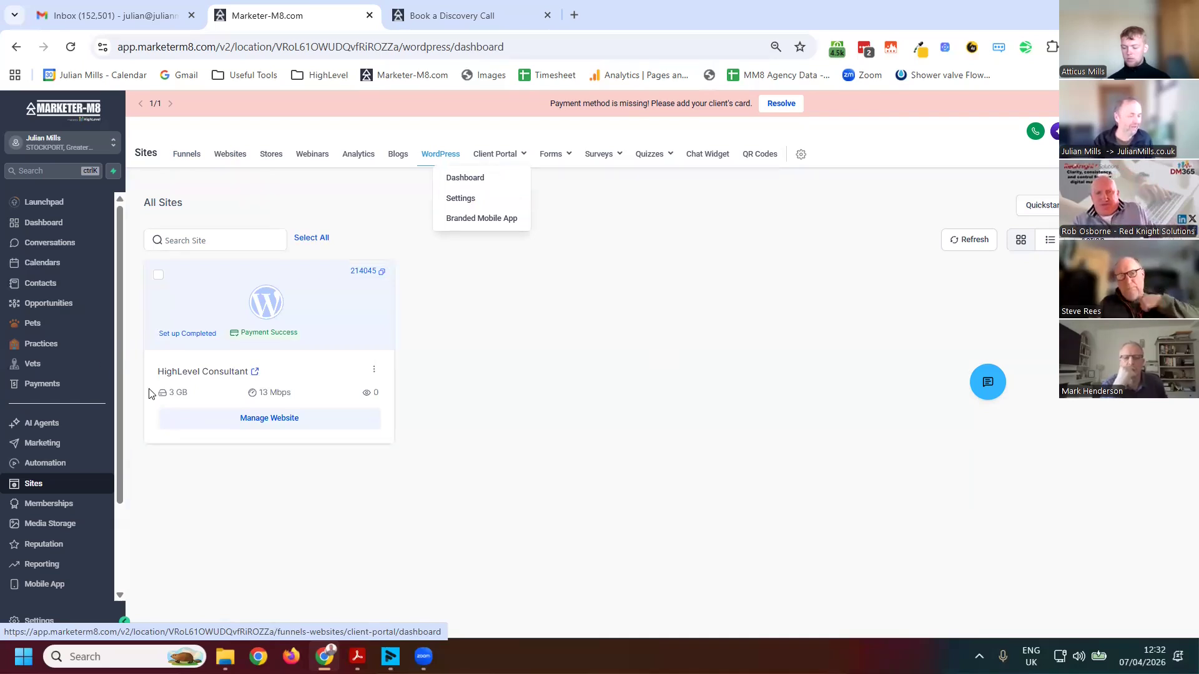
{"action": "left_click", "coordinate": [259, 380]}
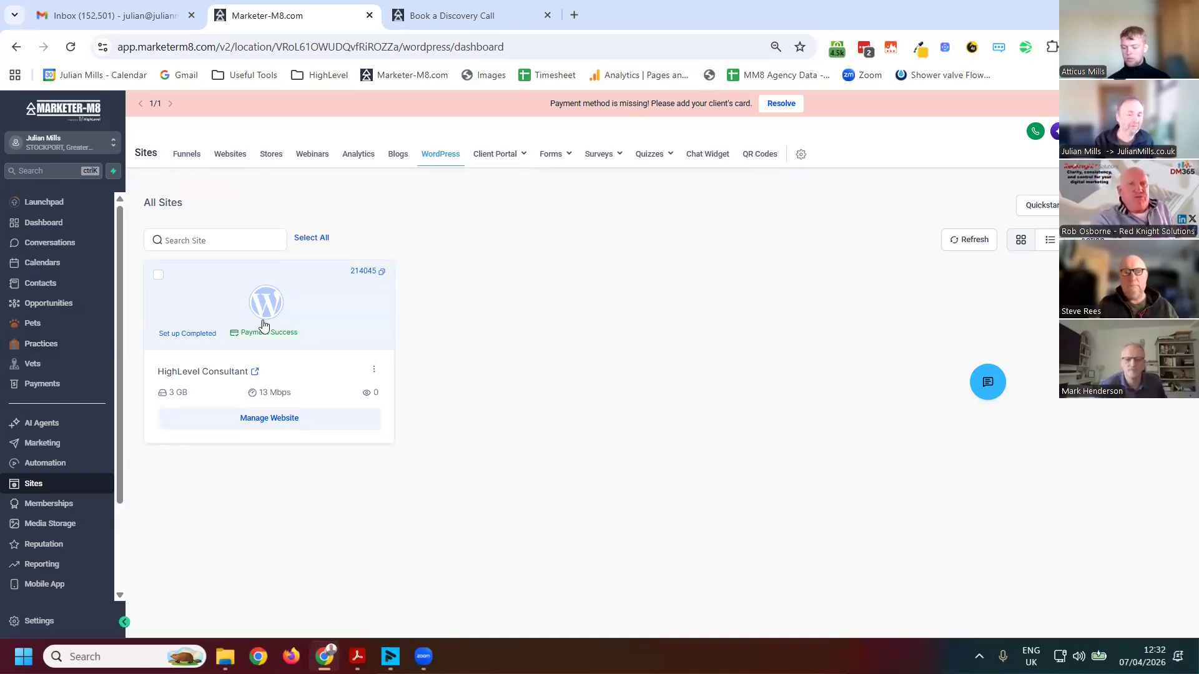
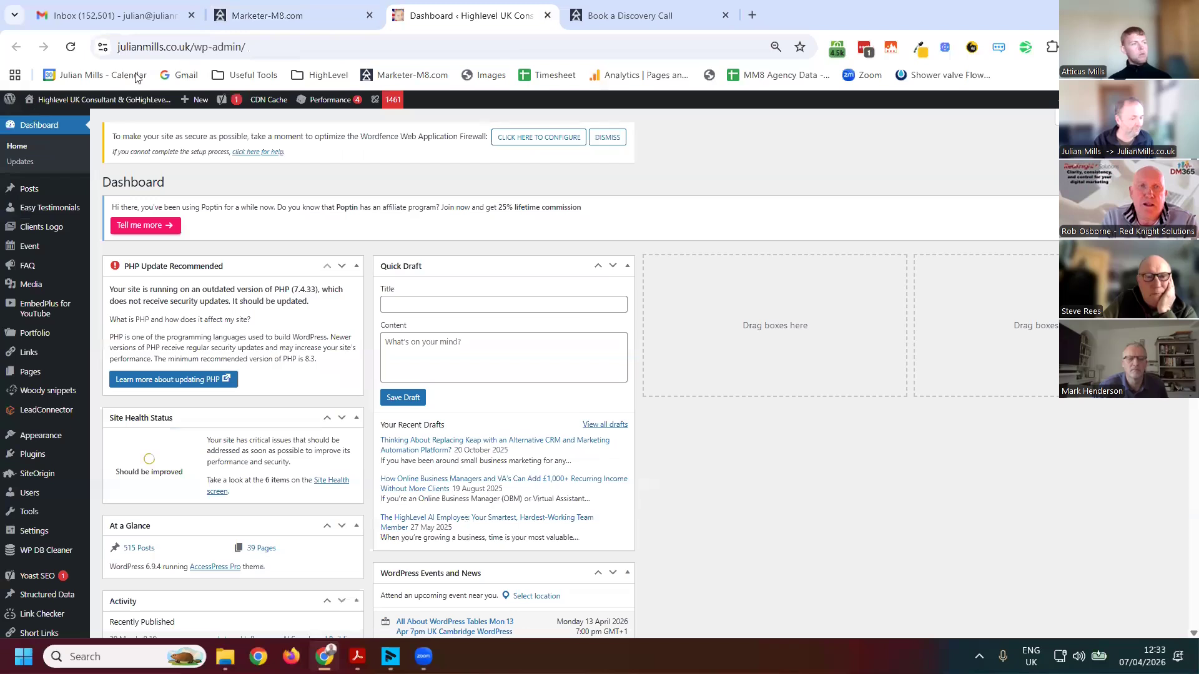
Visit the WordPress site's live home page and look through its content down to the footer.
{"action": "left_click", "coordinate": [40, 121]}
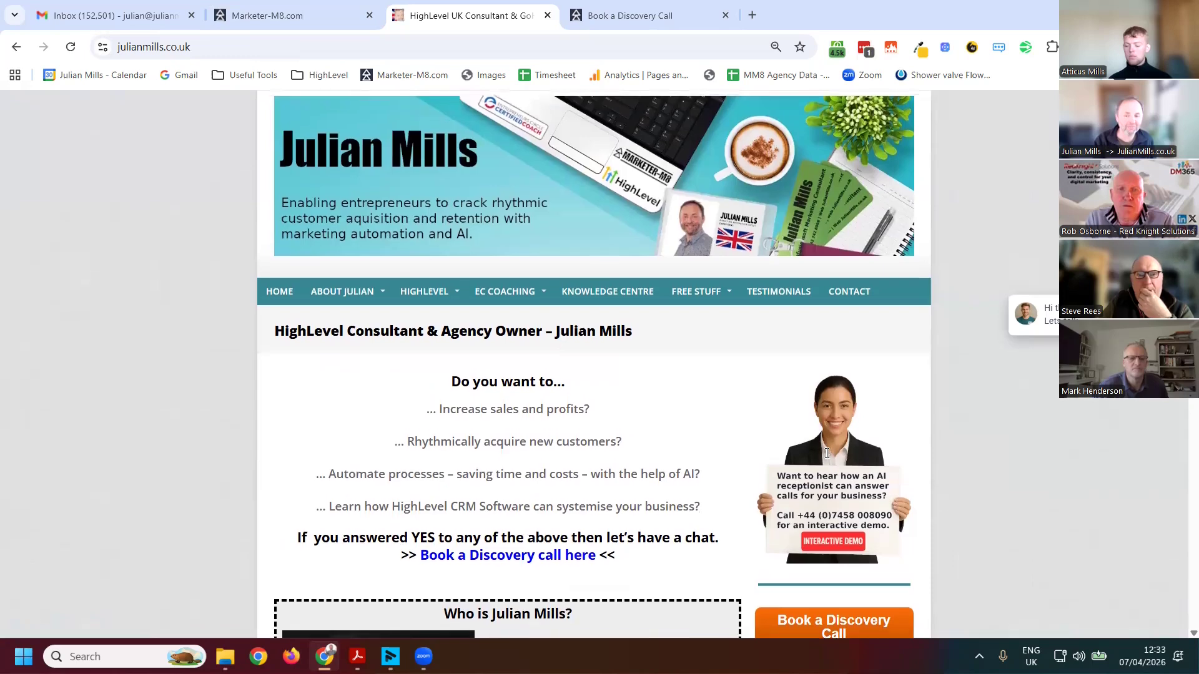
{"action": "scroll", "coordinate": [776, 443], "scroll_direction": "down", "scroll_amount": 10}
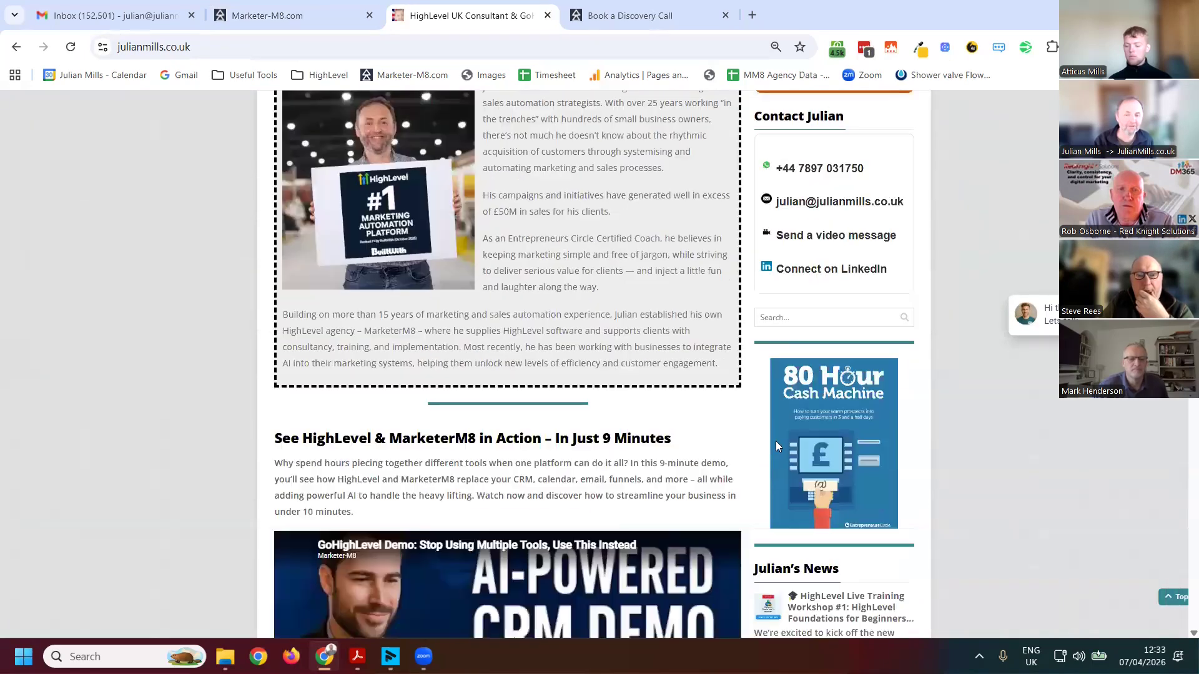
{"action": "scroll", "coordinate": [776, 441], "scroll_direction": "down", "scroll_amount": 20}
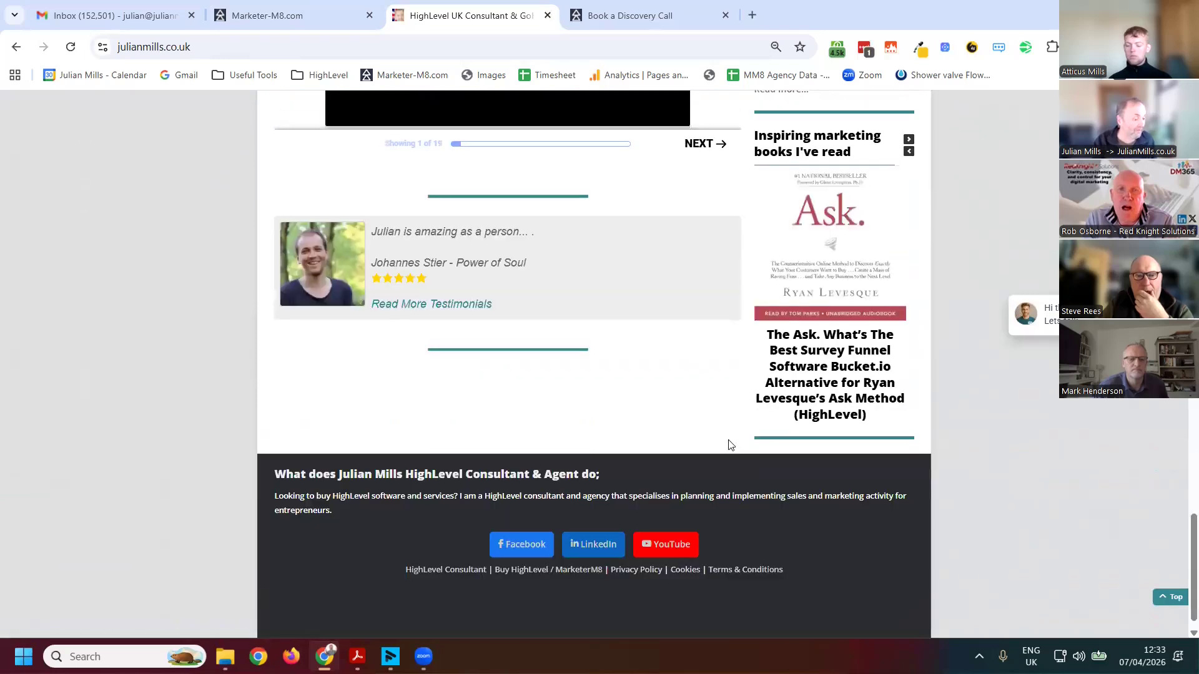
{"action": "scroll", "coordinate": [717, 428], "scroll_direction": "up", "scroll_amount": 5}
{"action": "scroll", "coordinate": [812, 437], "scroll_direction": "down", "scroll_amount": 2}
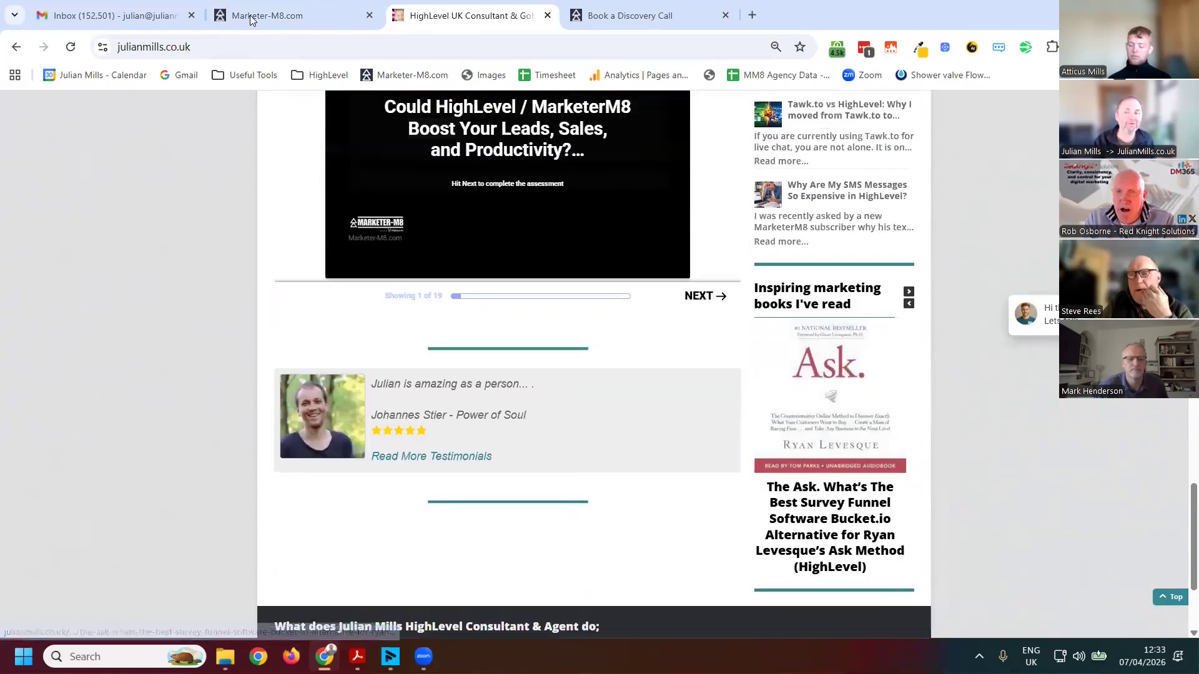
{"action": "scroll", "coordinate": [536, 181], "scroll_direction": "up", "scroll_amount": 15}
{"action": "scroll", "coordinate": [441, 163], "scroll_direction": "down", "scroll_amount": 10}
{"action": "scroll", "coordinate": [437, 164], "scroll_direction": "up", "scroll_amount": 10}
Return to the Sites area in HighLevel, look at the Client Portal, Surveys and Quizzes options, and open the chat widget list.
{"action": "left_click", "coordinate": [294, 15]}
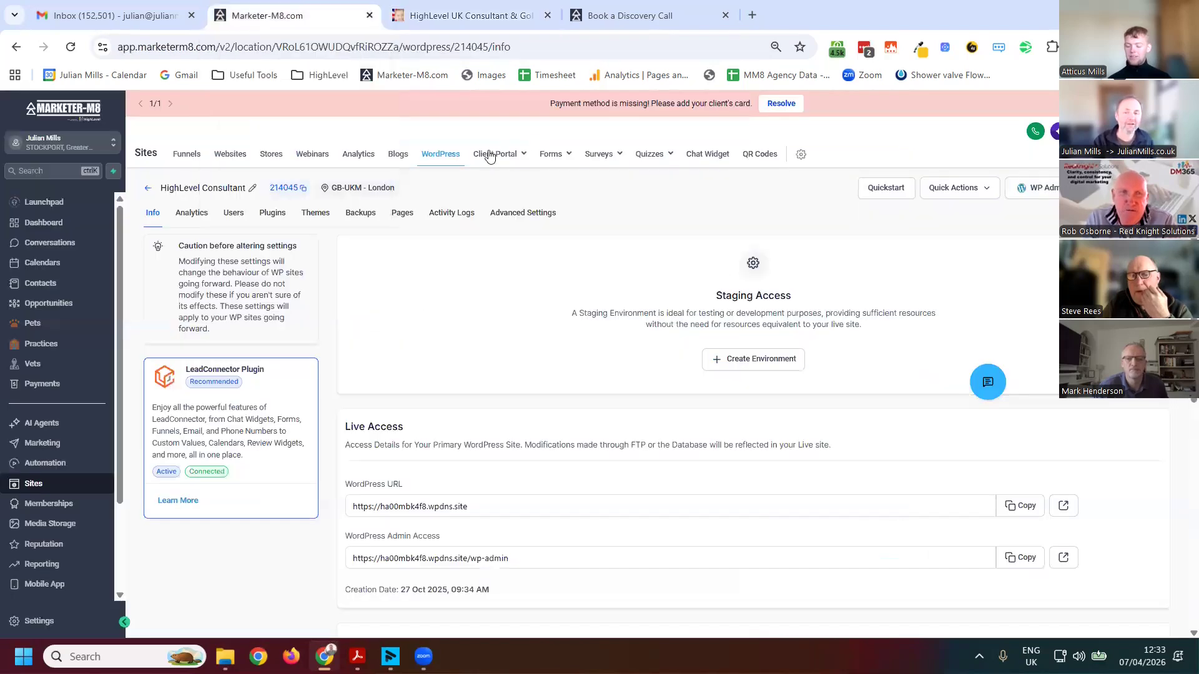
{"action": "left_click", "coordinate": [514, 160]}
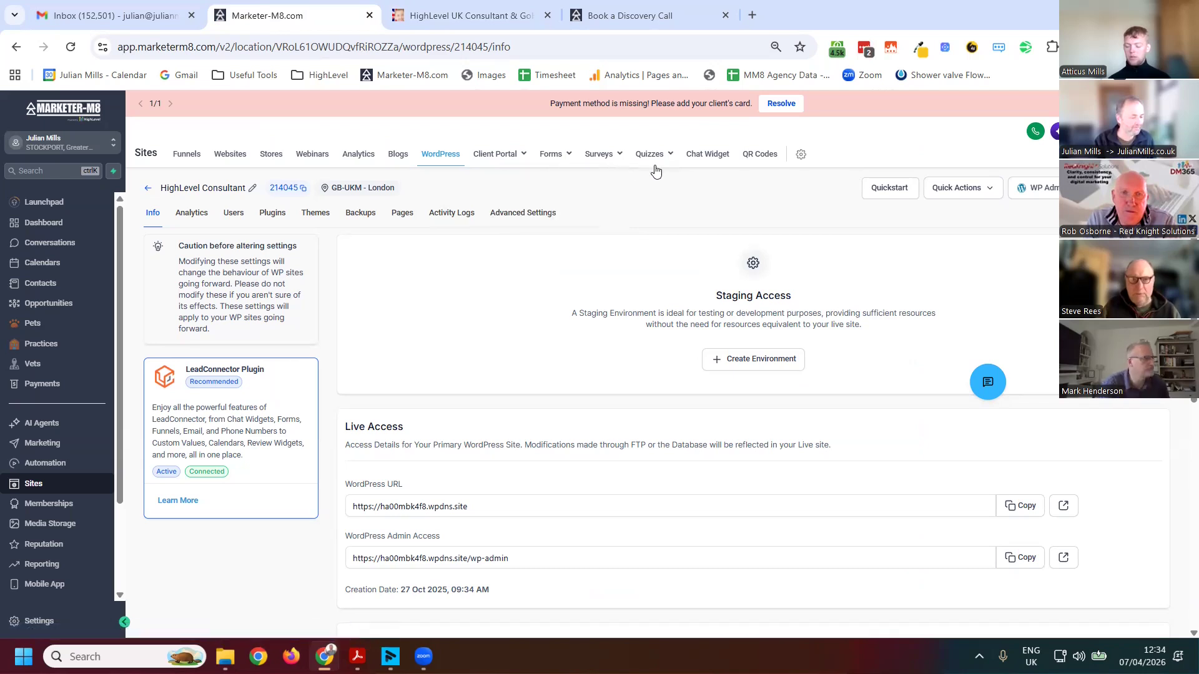
{"action": "mouse_move", "coordinate": [655, 171]}
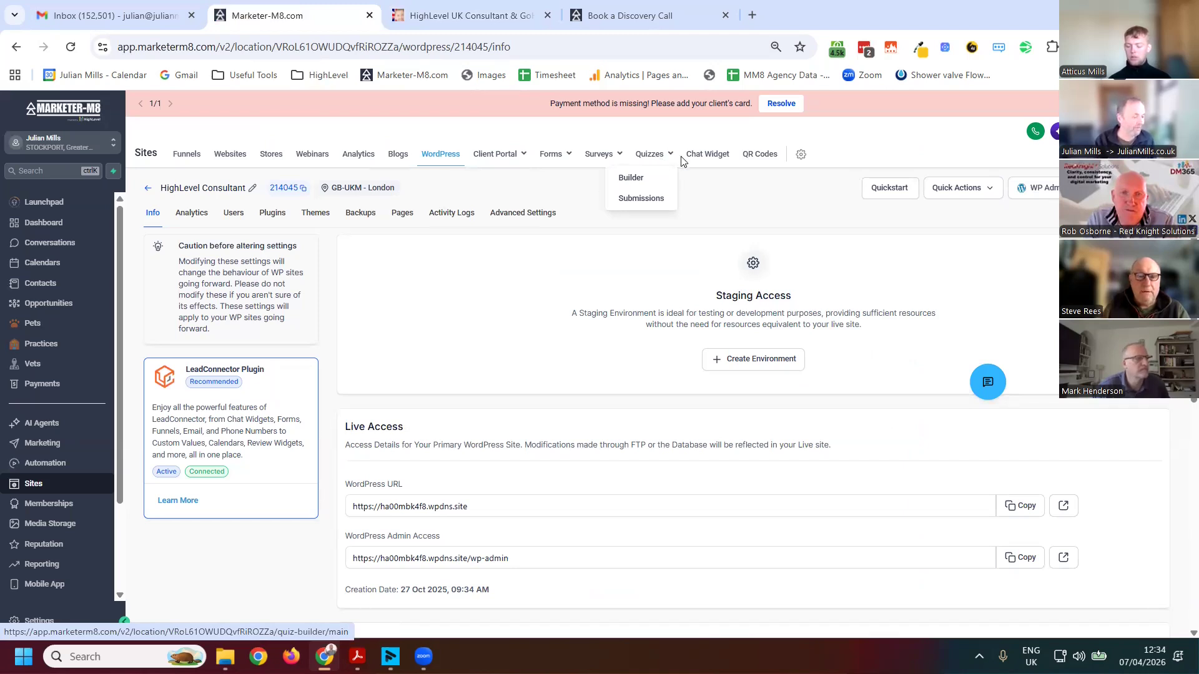
{"action": "mouse_move", "coordinate": [604, 155]}
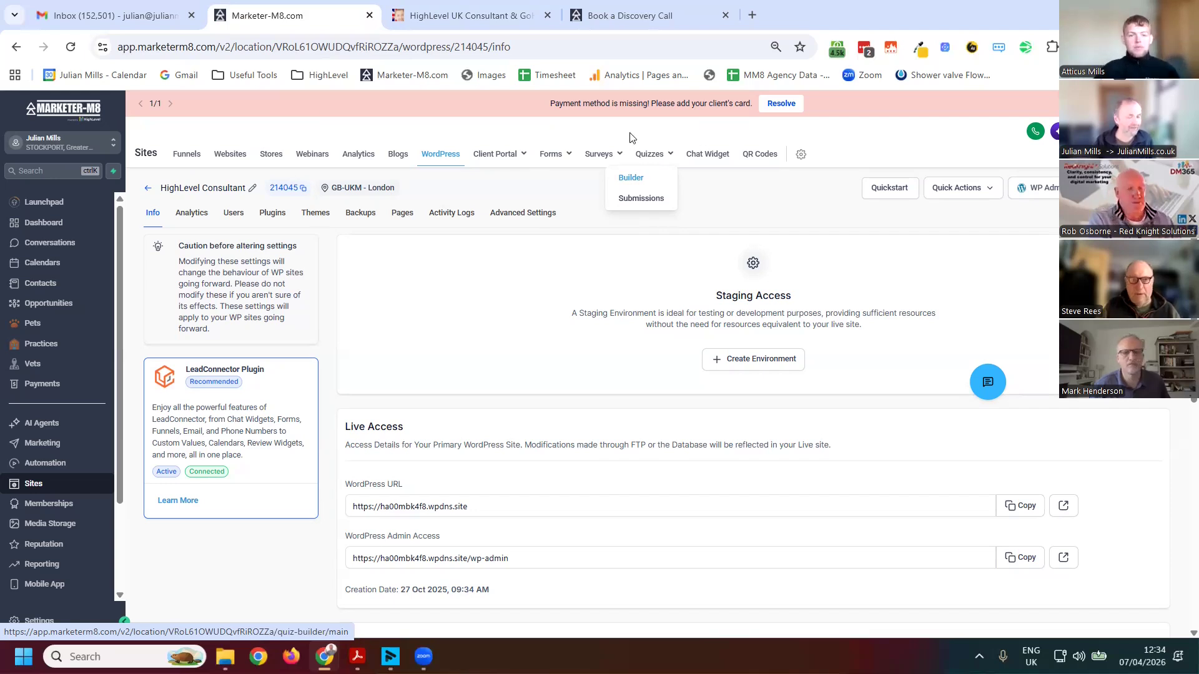
{"action": "left_click", "coordinate": [650, 155]}
{"action": "left_click", "coordinate": [654, 161]}
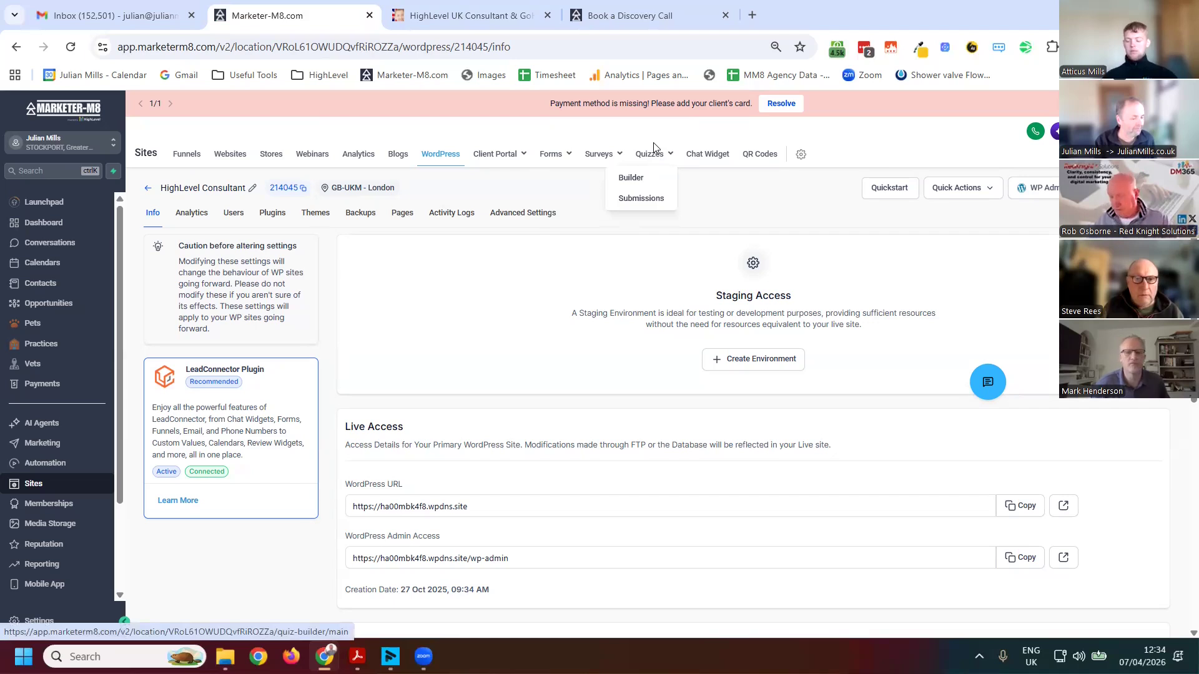
{"action": "left_click", "coordinate": [652, 155]}
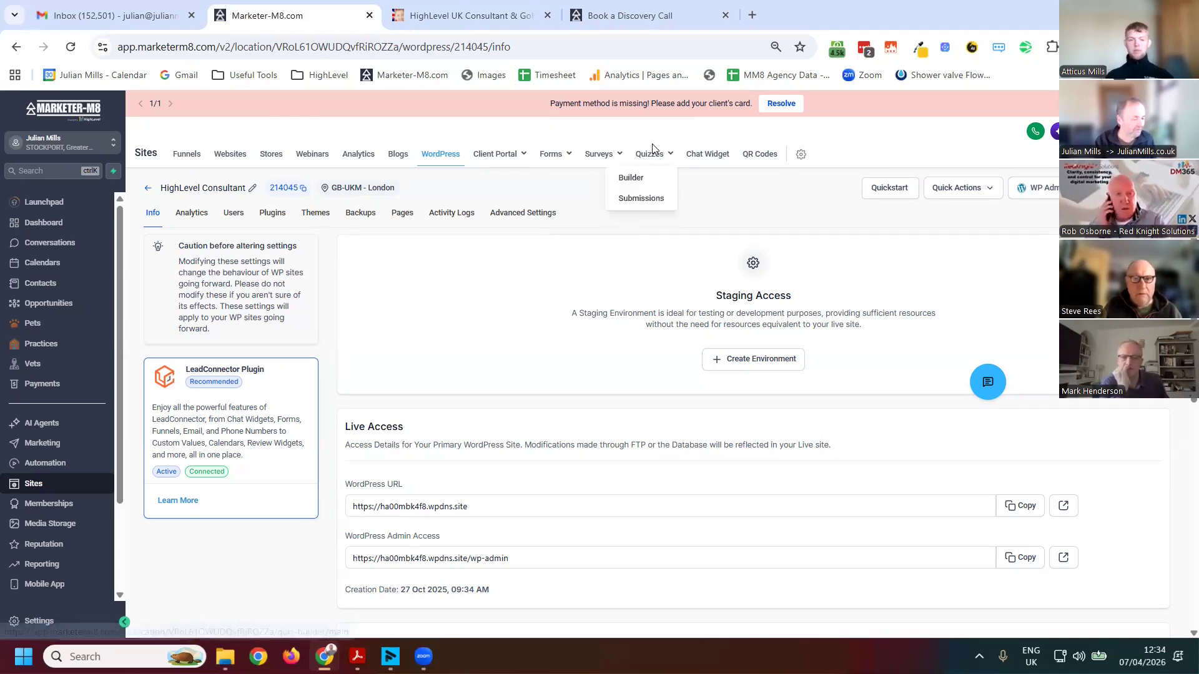
{"action": "left_click", "coordinate": [658, 163]}
{"action": "left_click", "coordinate": [658, 163]}
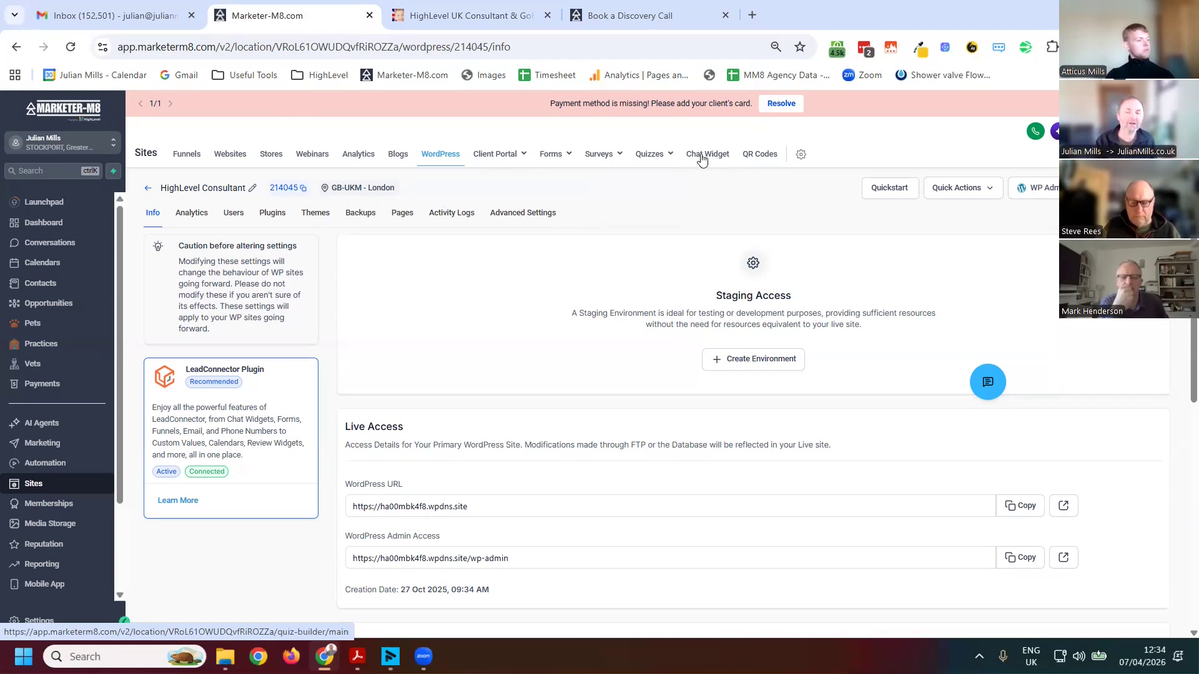
{"action": "left_click", "coordinate": [721, 160]}
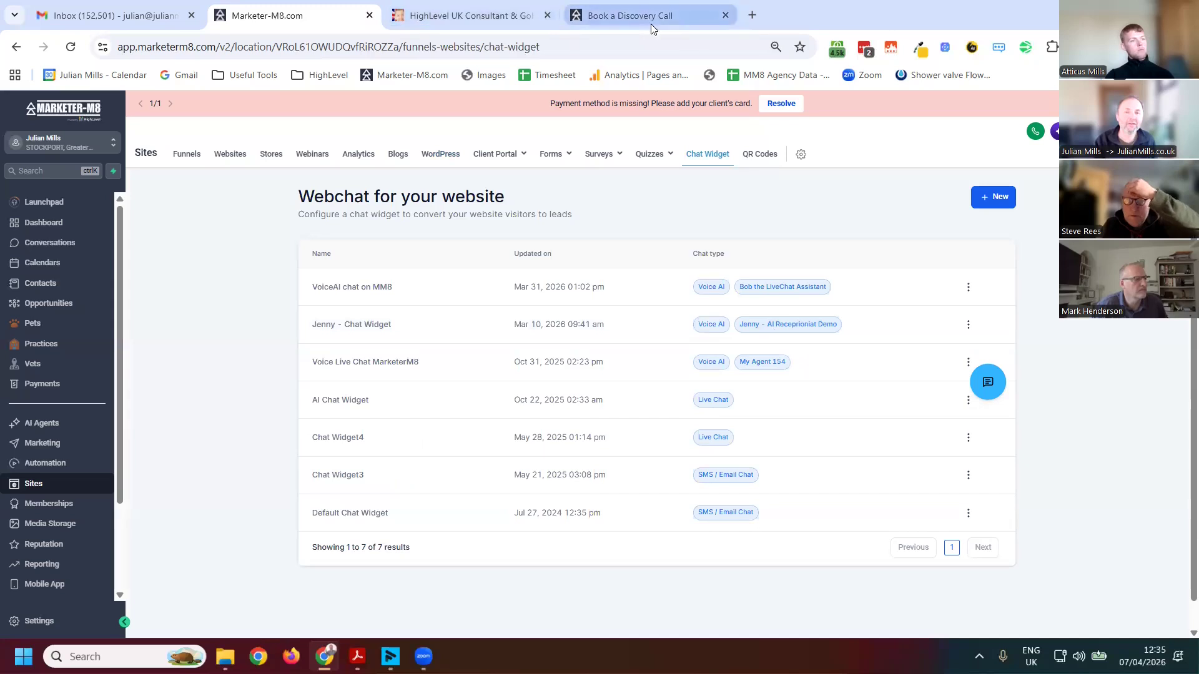
Switch to the Marketer-M8 Book a Discovery Call page and open its voice chat widget.
{"action": "key", "text": "ctrl+Tab"}
{"action": "key", "text": "ctrl+Tab"}
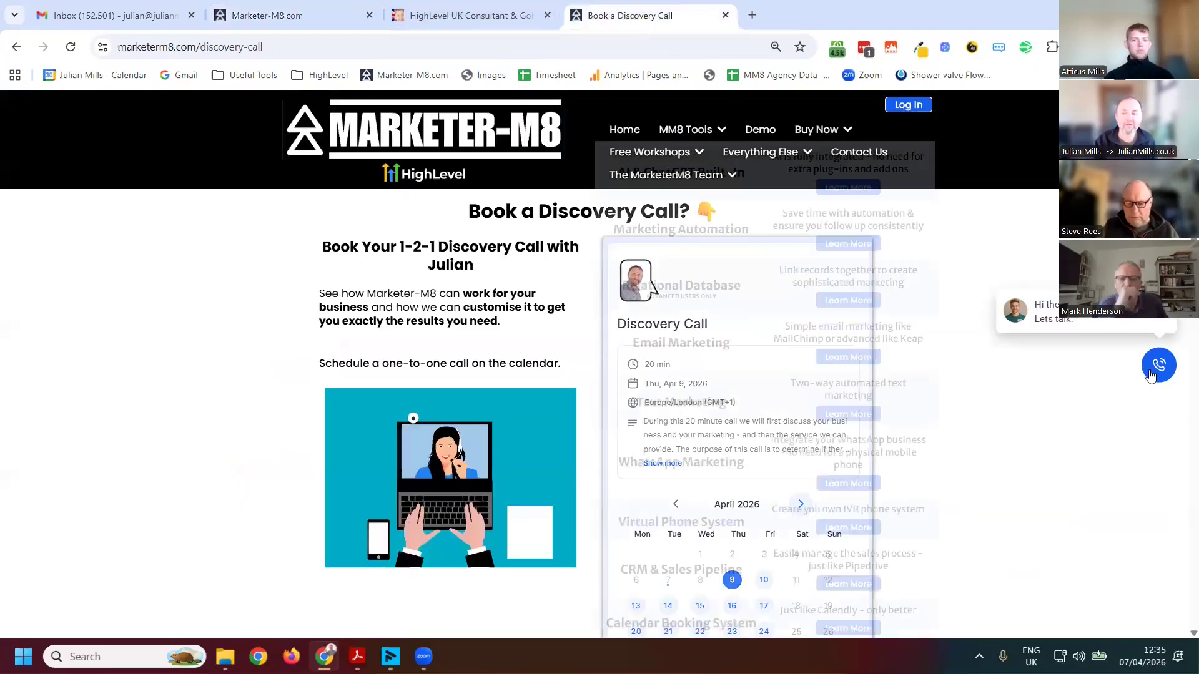
{"action": "left_click", "coordinate": [1156, 371]}
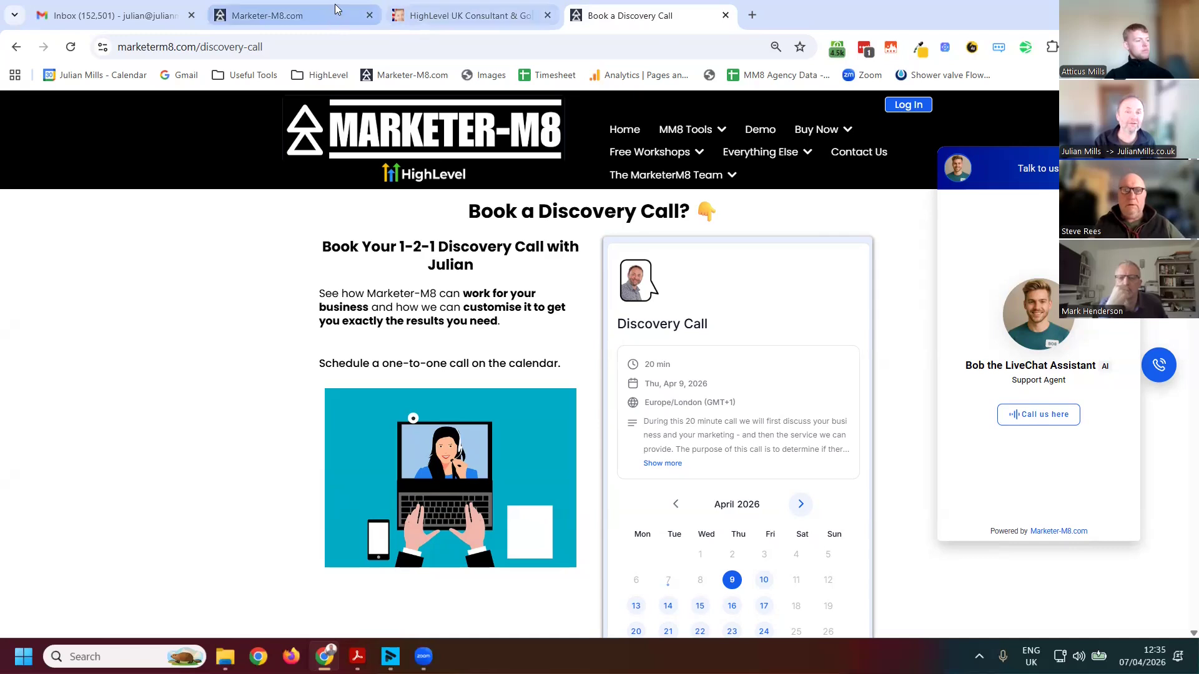
Return to the HighLevel account to view the QR Codes page, and open Memberships to look at its Courses and Communities options.
{"action": "key", "text": "ctrl+2"}
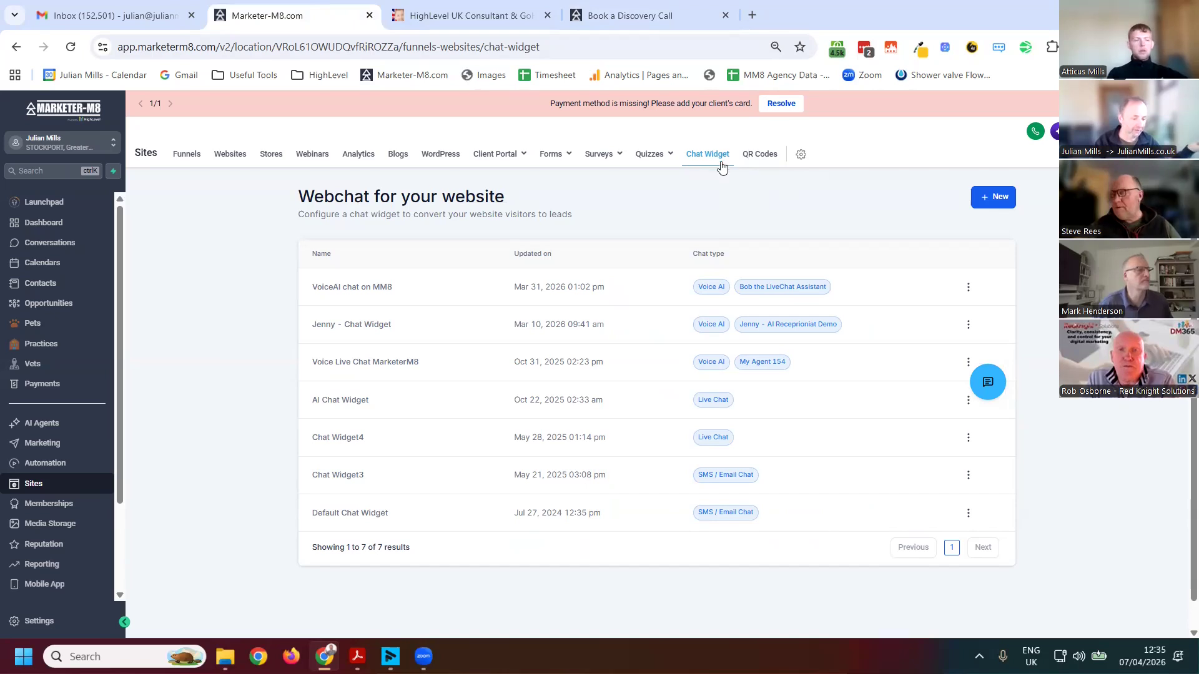
{"action": "left_click", "coordinate": [759, 159]}
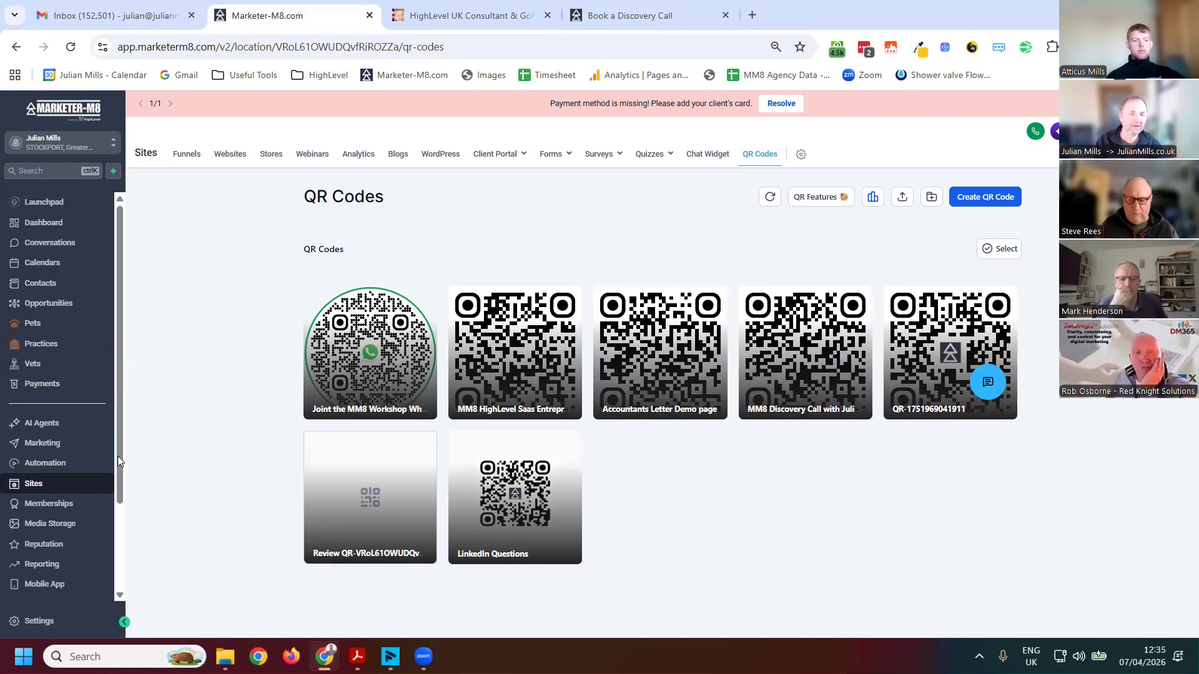
{"action": "left_click", "coordinate": [50, 516]}
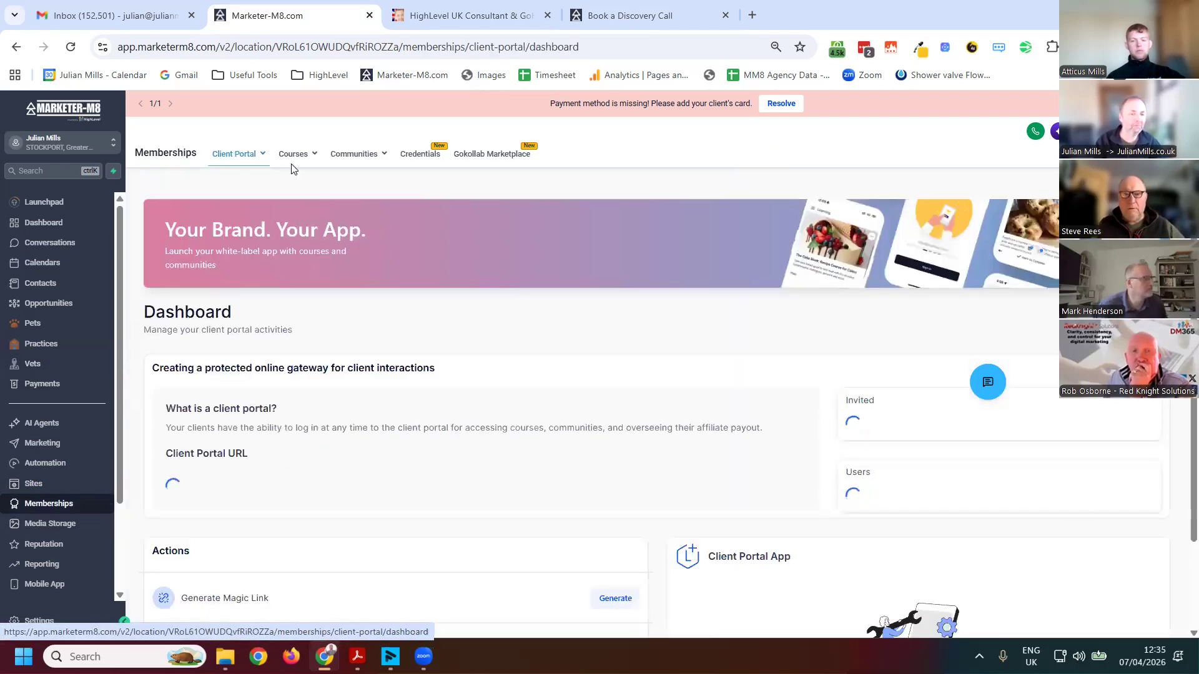
{"action": "left_click", "coordinate": [291, 166]}
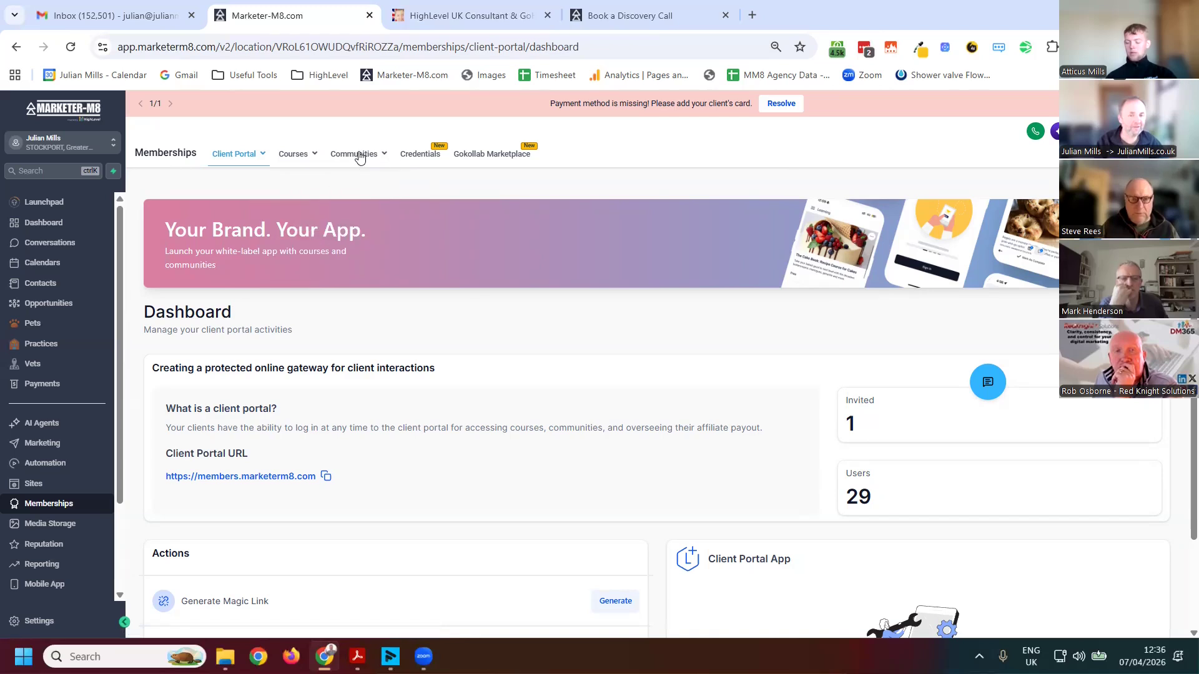
{"action": "mouse_move", "coordinate": [368, 164]}
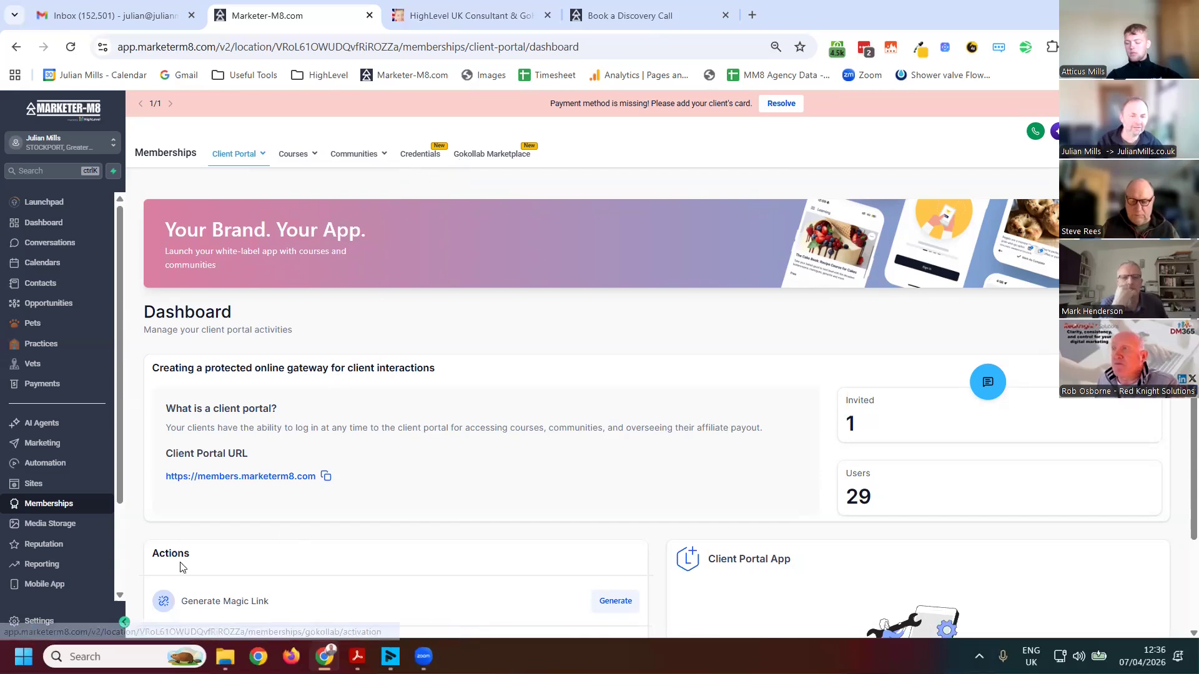
View the account's Media Storage files and open the Reputation overview.
{"action": "left_click", "coordinate": [61, 530]}
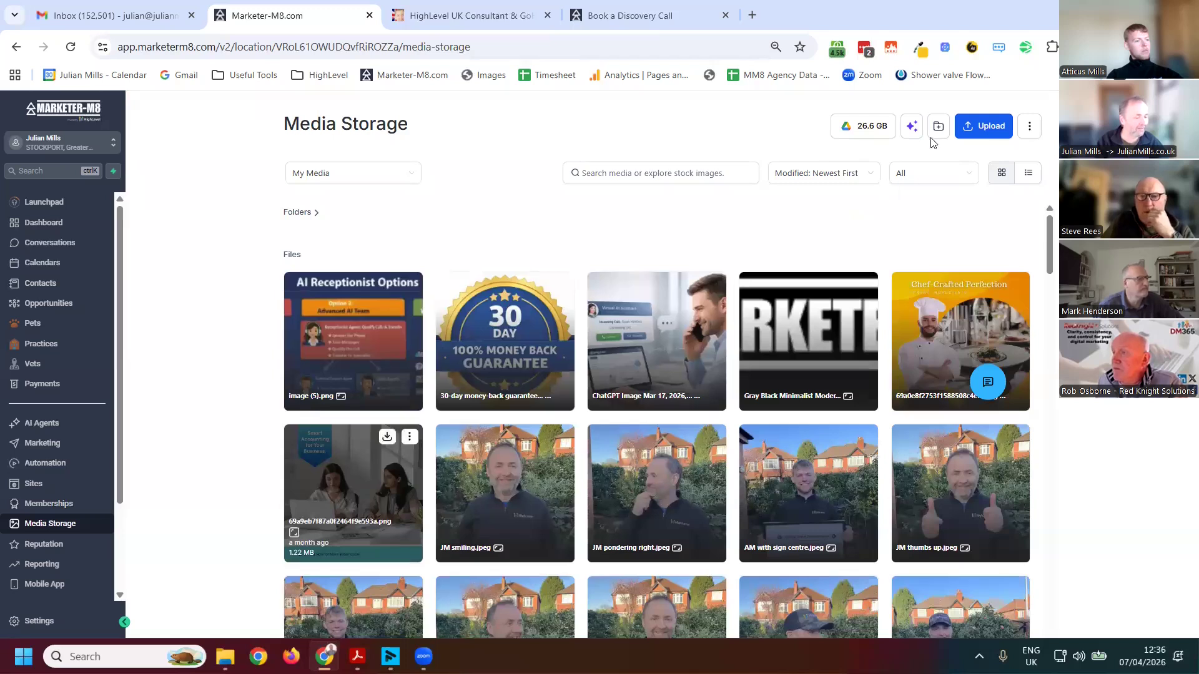
{"action": "mouse_move", "coordinate": [855, 128]}
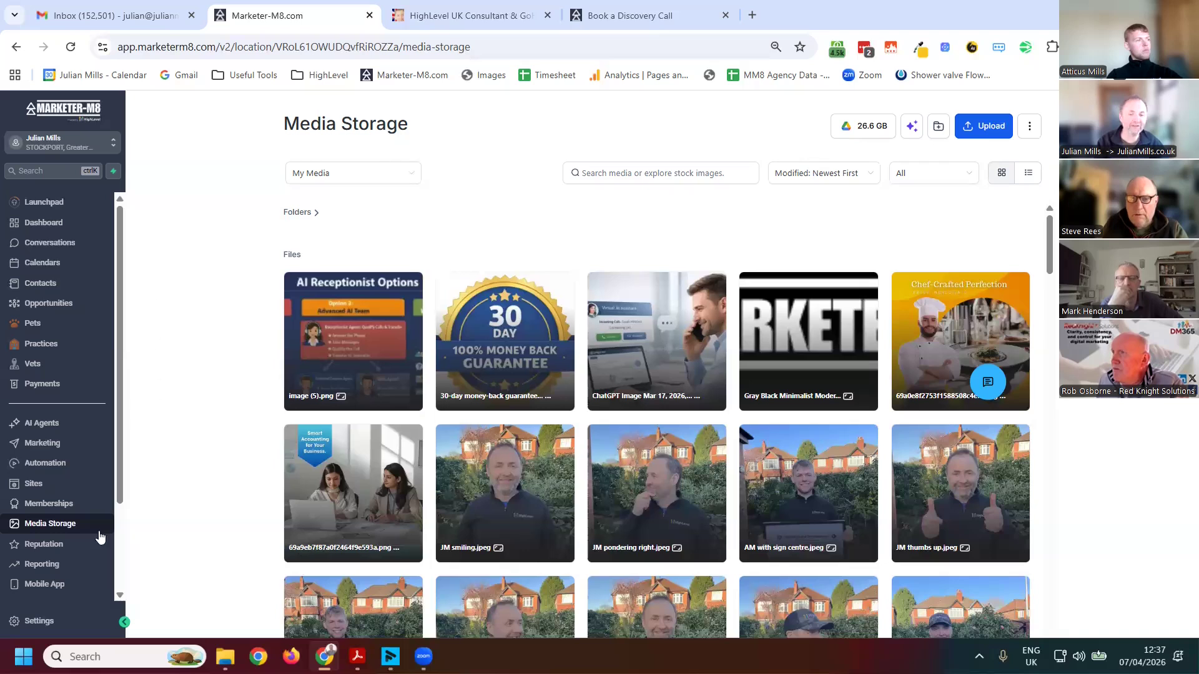
{"action": "left_click", "coordinate": [41, 545]}
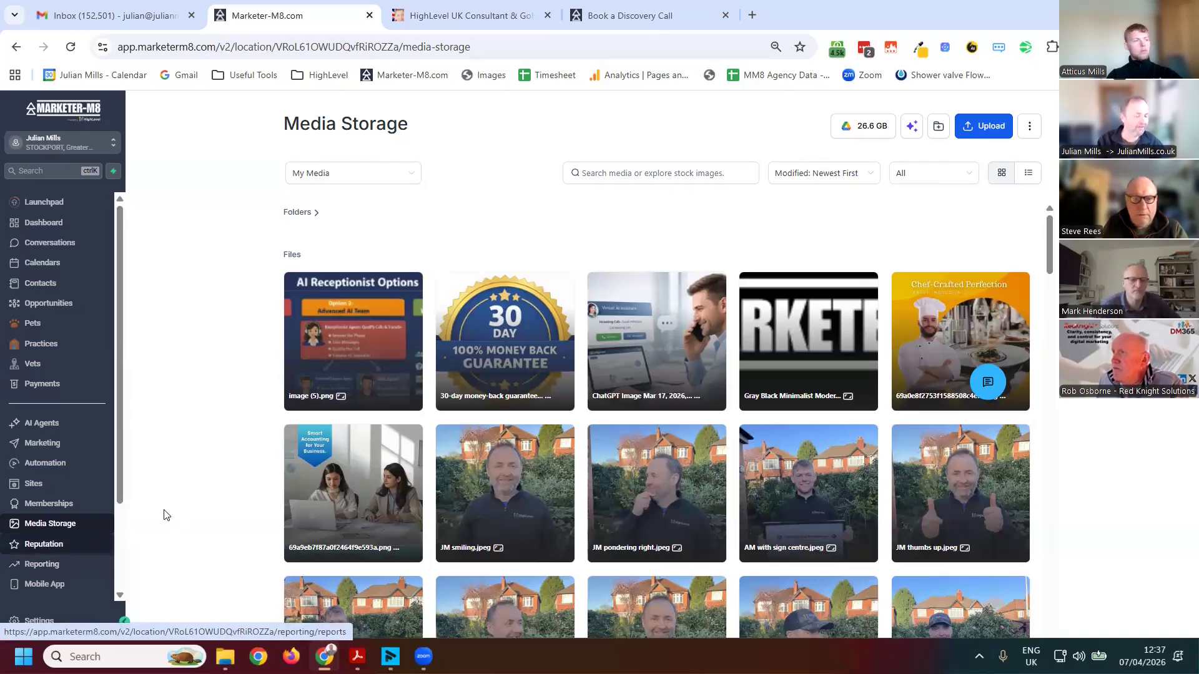
{"action": "left_click", "coordinate": [54, 546]}
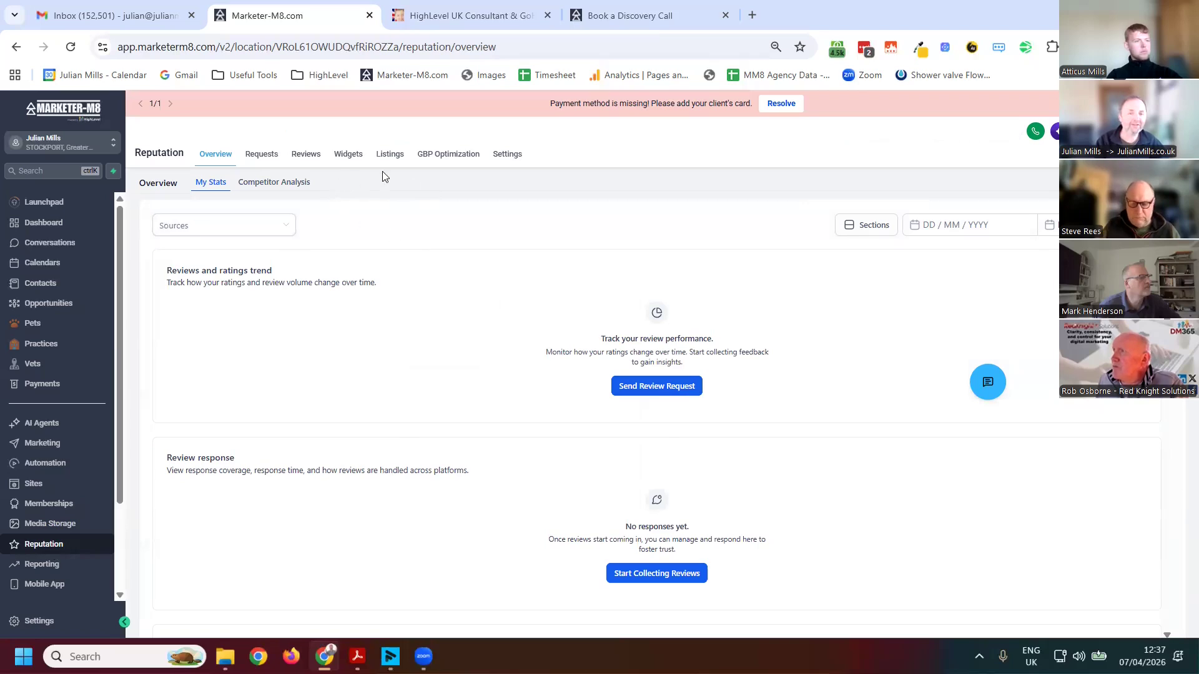
Open the Reputation settings and look through the review platforms available for integration, including TripAdvisor, Facebook and custom links.
{"action": "left_click", "coordinate": [522, 166]}
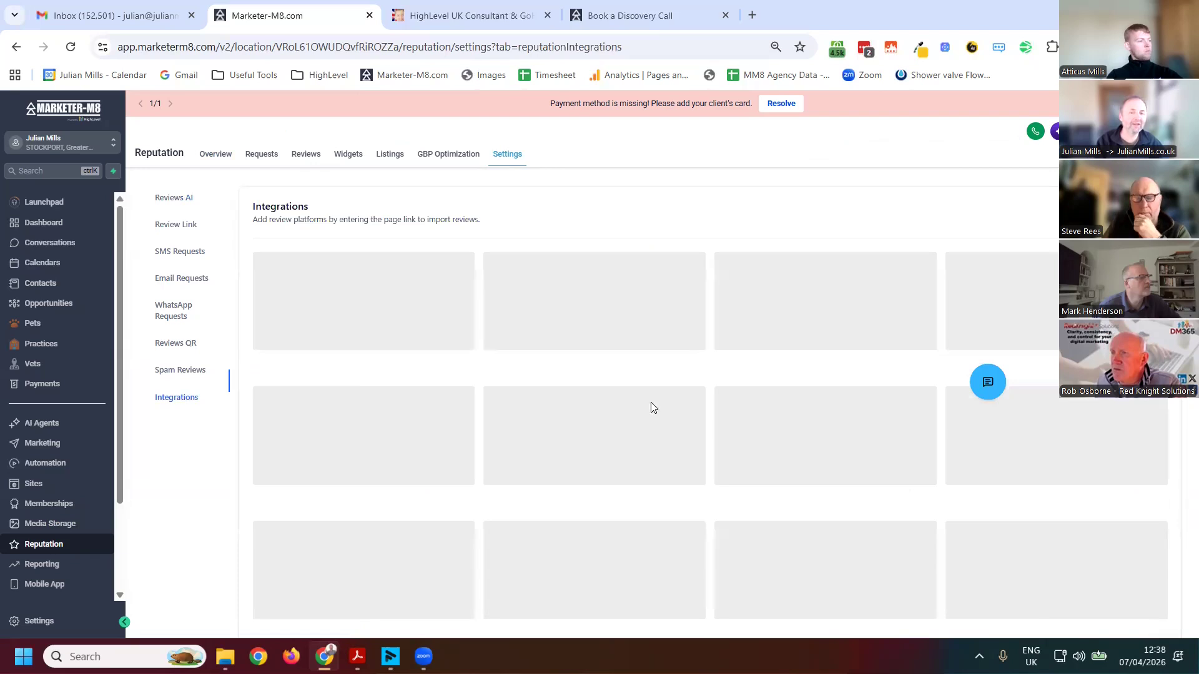
{"action": "scroll", "coordinate": [677, 372], "scroll_direction": "down", "scroll_amount": 10}
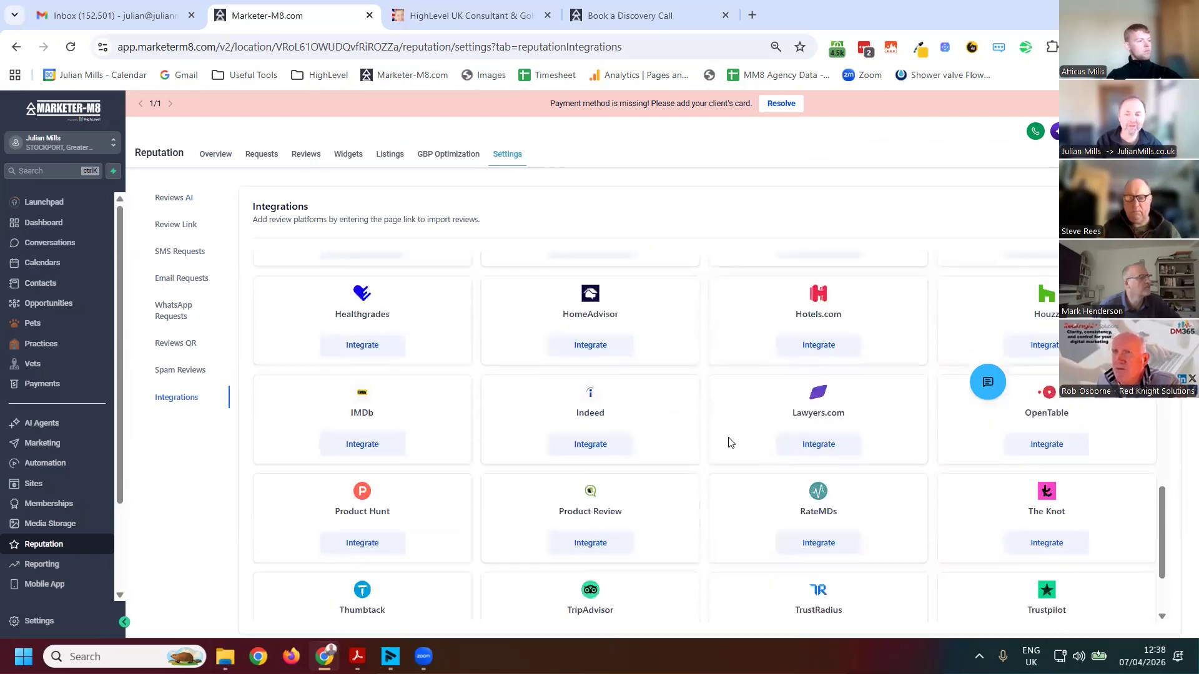
{"action": "scroll", "coordinate": [729, 443], "scroll_direction": "down", "scroll_amount": 5}
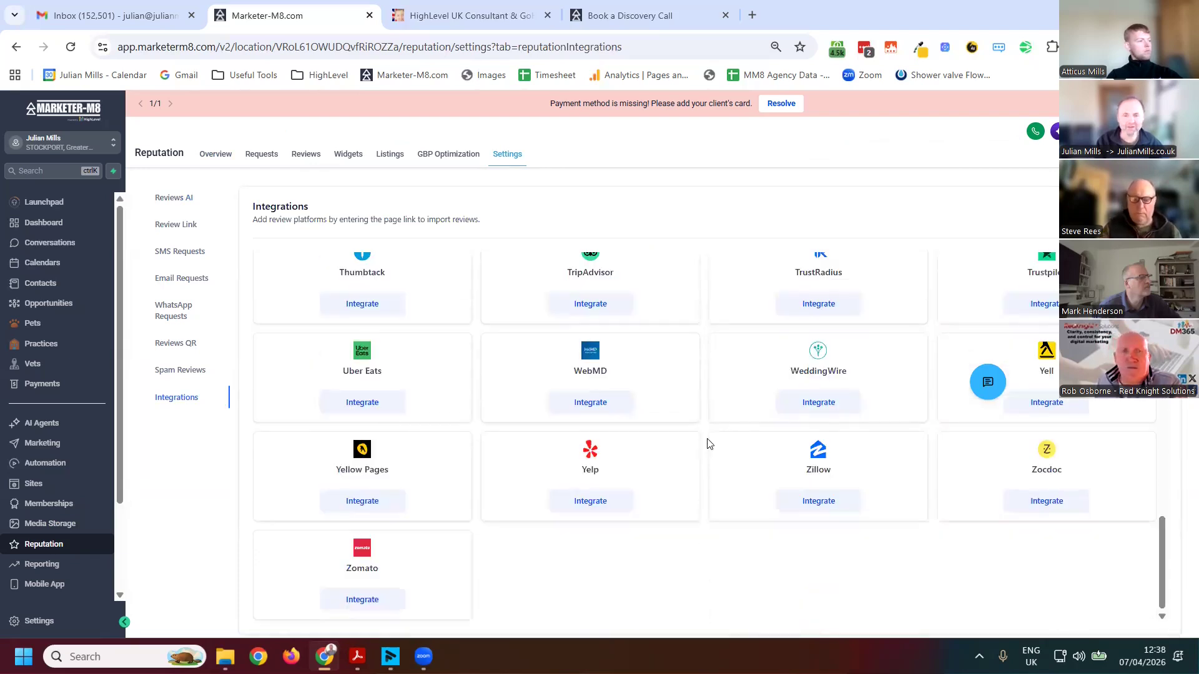
{"action": "left_click", "coordinate": [611, 313]}
{"action": "scroll", "coordinate": [637, 424], "scroll_direction": "up", "scroll_amount": 3}
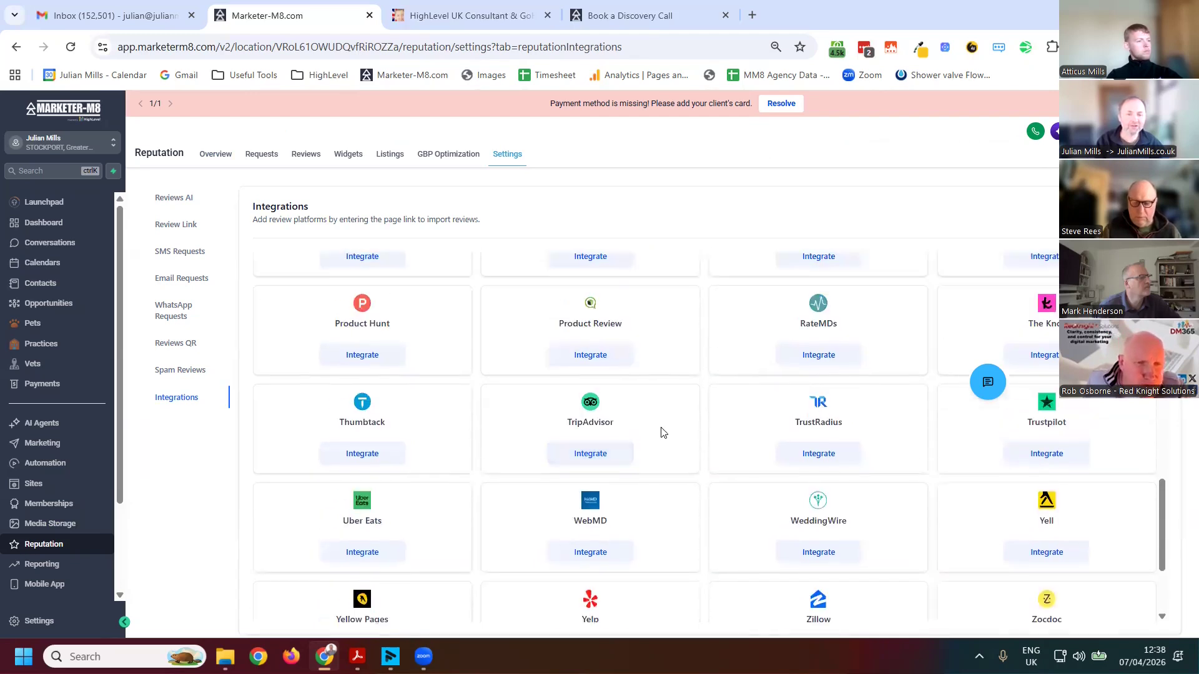
{"action": "scroll", "coordinate": [958, 470], "scroll_direction": "up", "scroll_amount": 10}
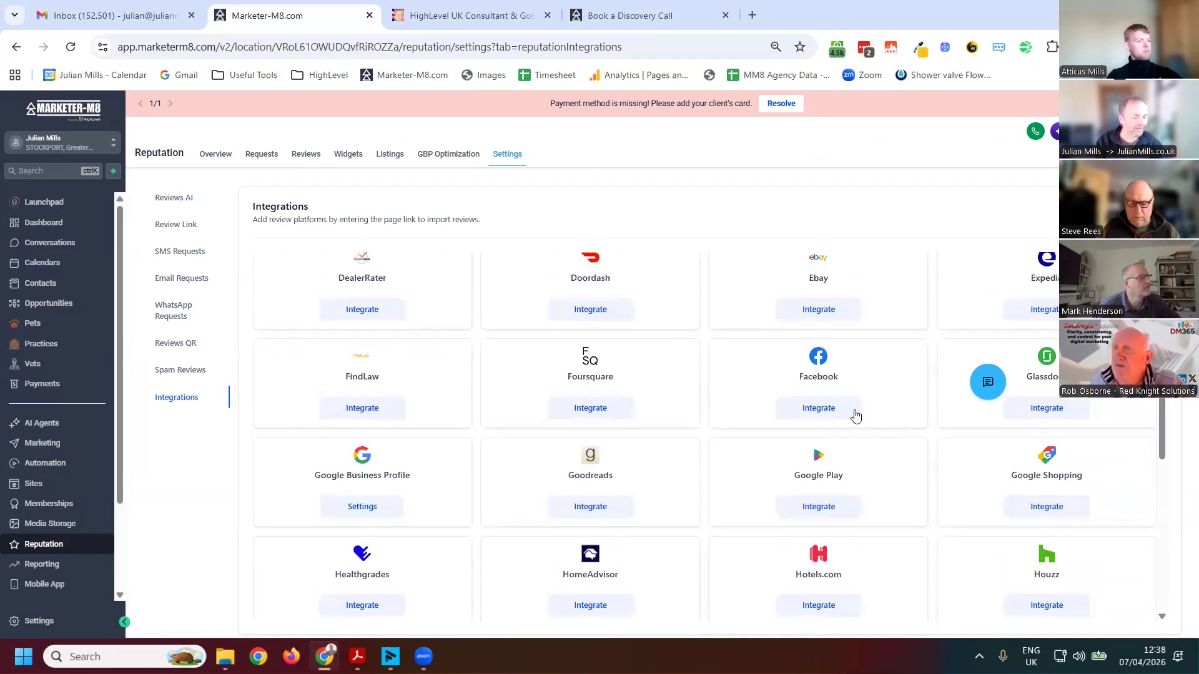
{"action": "left_click", "coordinate": [855, 415]}
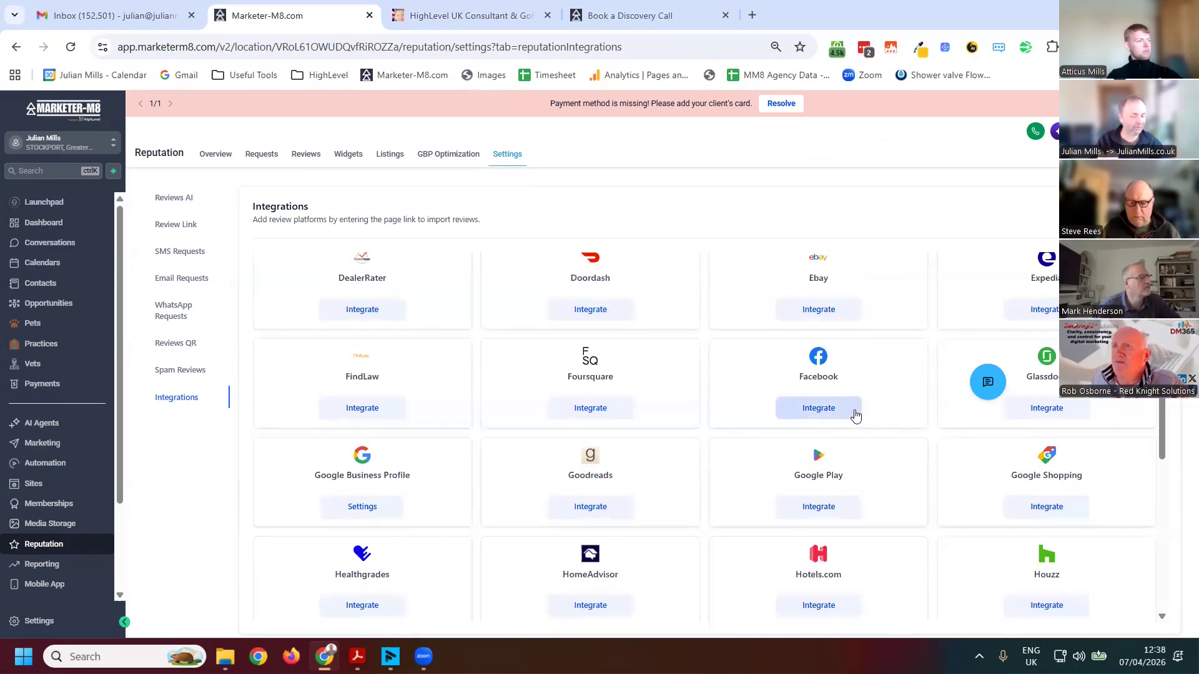
{"action": "scroll", "coordinate": [743, 384], "scroll_direction": "up", "scroll_amount": 5}
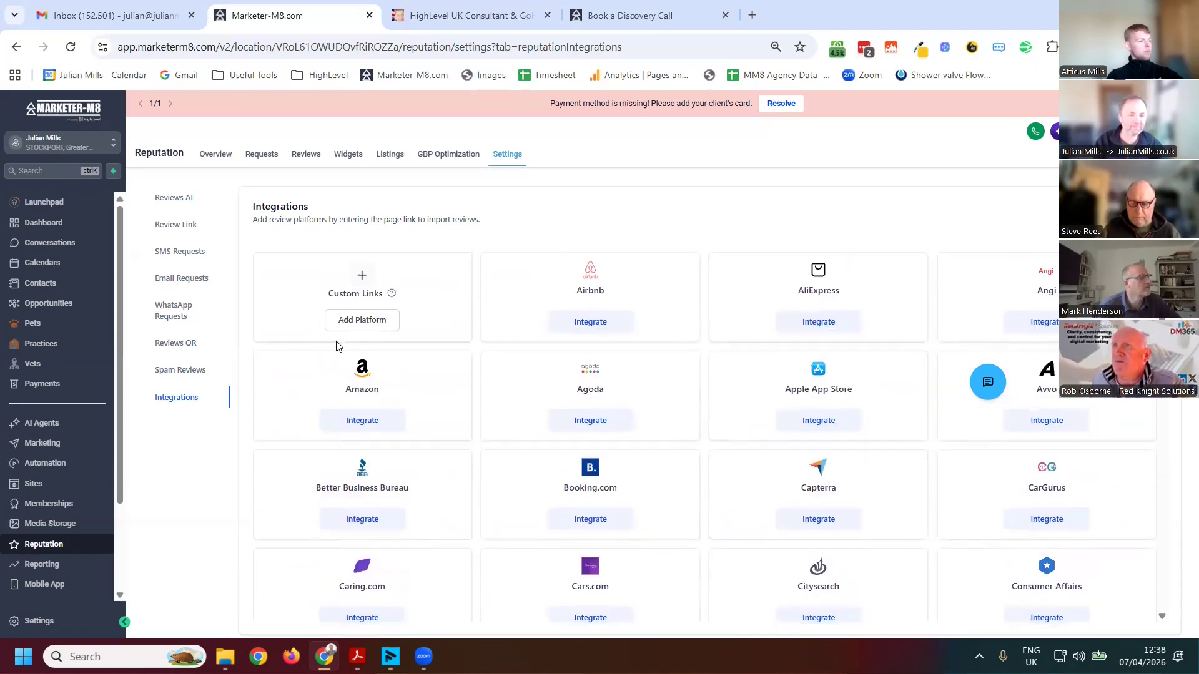
Open the Reputation review widgets and view the embedded video testimonials on the live Marketer-M8 home page.
{"action": "left_click", "coordinate": [351, 156]}
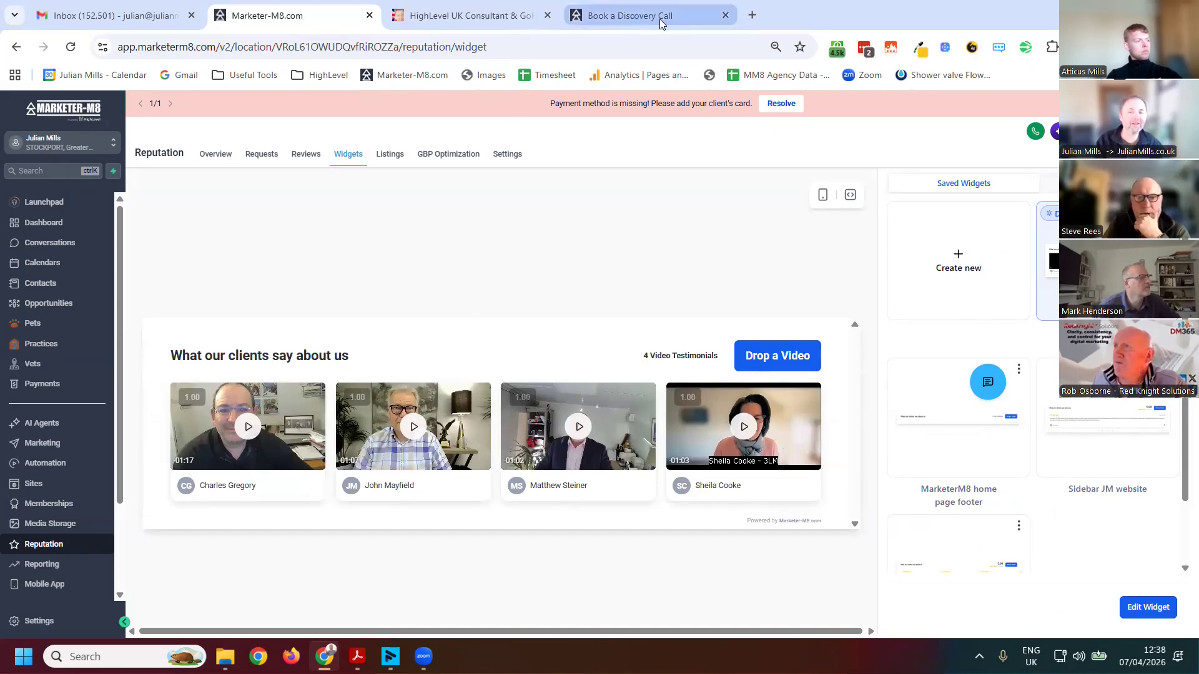
{"action": "key", "text": "ctrl+4"}
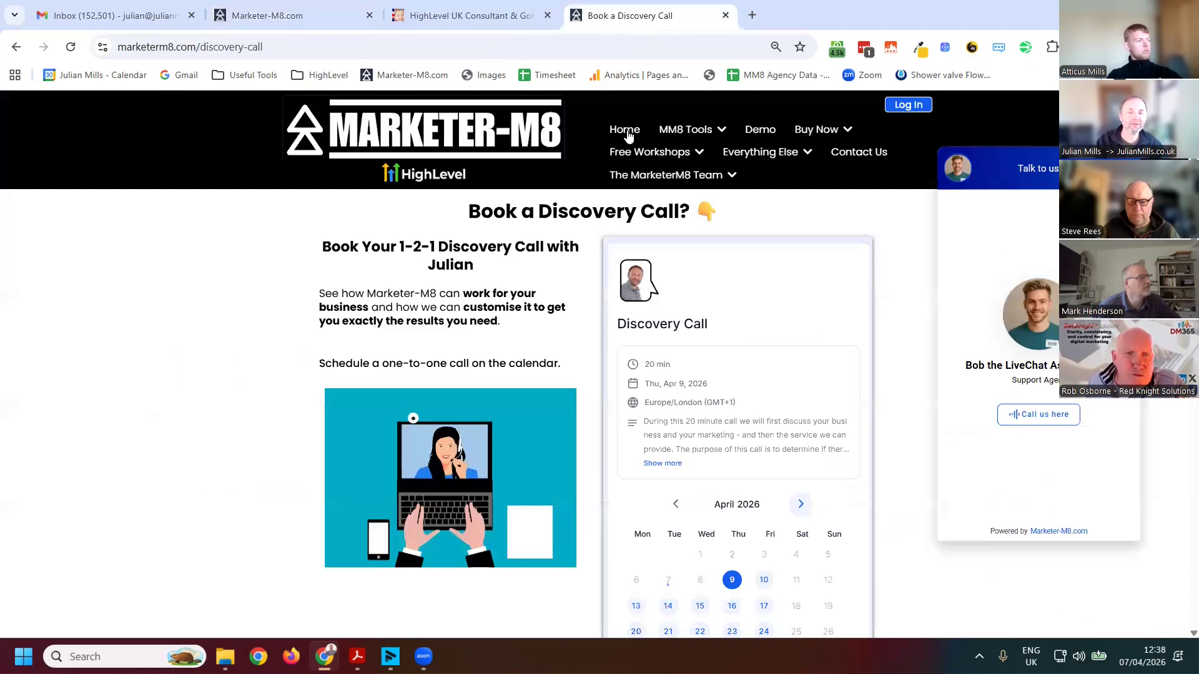
{"action": "left_click", "coordinate": [836, 278]}
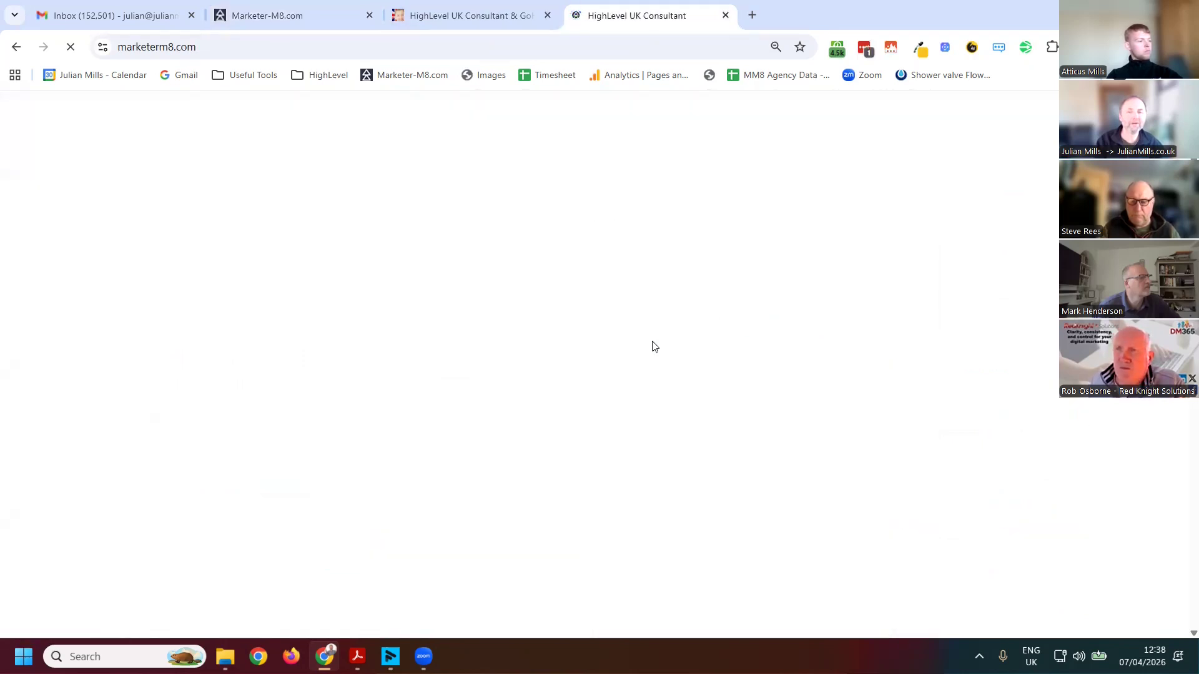
{"action": "scroll", "coordinate": [673, 321], "scroll_direction": "down", "scroll_amount": 2}
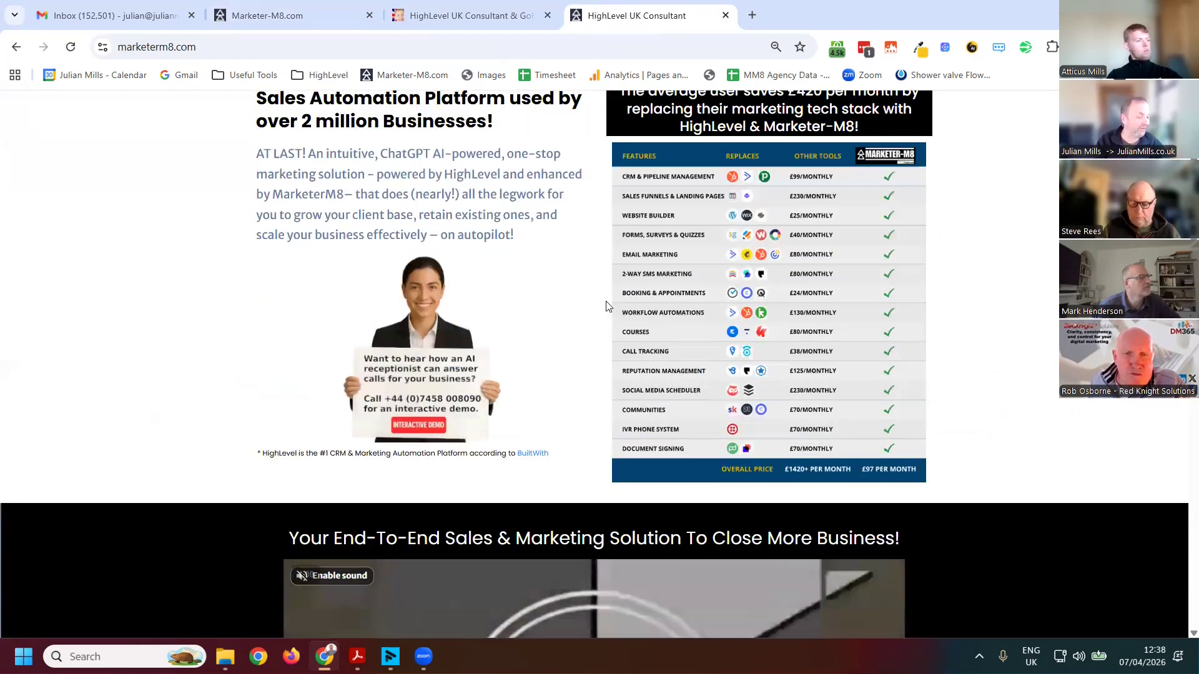
{"action": "scroll", "coordinate": [610, 304], "scroll_direction": "down", "scroll_amount": 15}
{"action": "scroll", "coordinate": [609, 303], "scroll_direction": "up", "scroll_amount": 2}
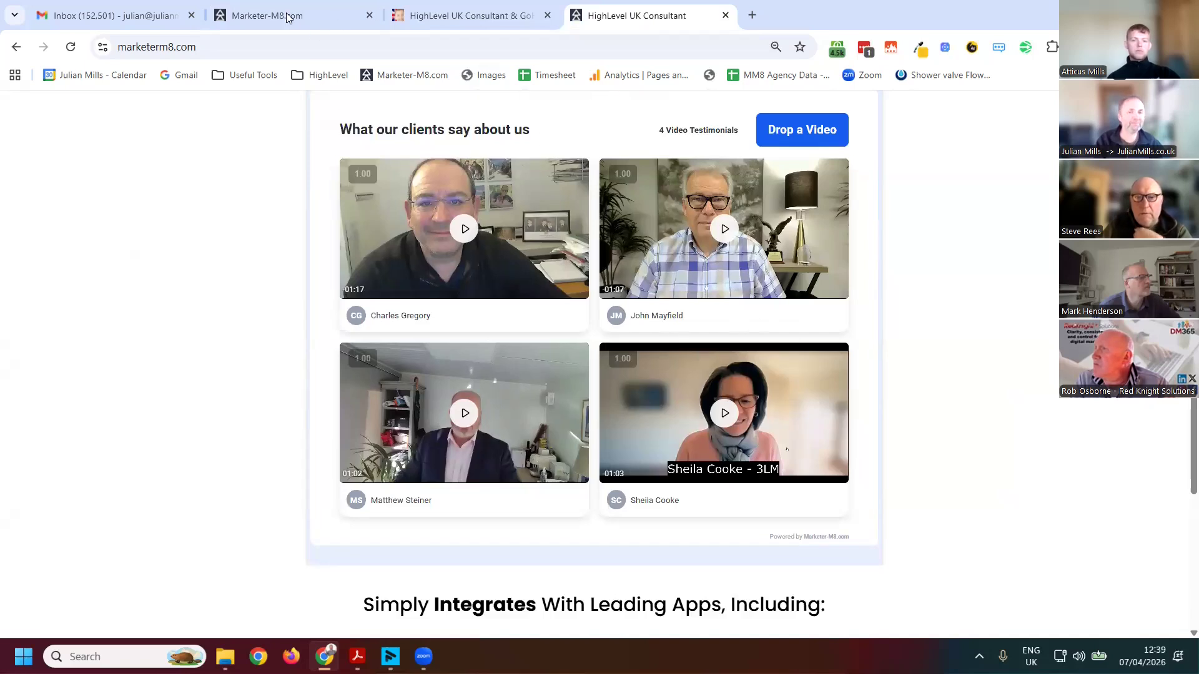
Return to HighLevel to view the GBP Optimization page, and look through the Mobile App download links and user invite options.
{"action": "key", "text": "ctrl+2"}
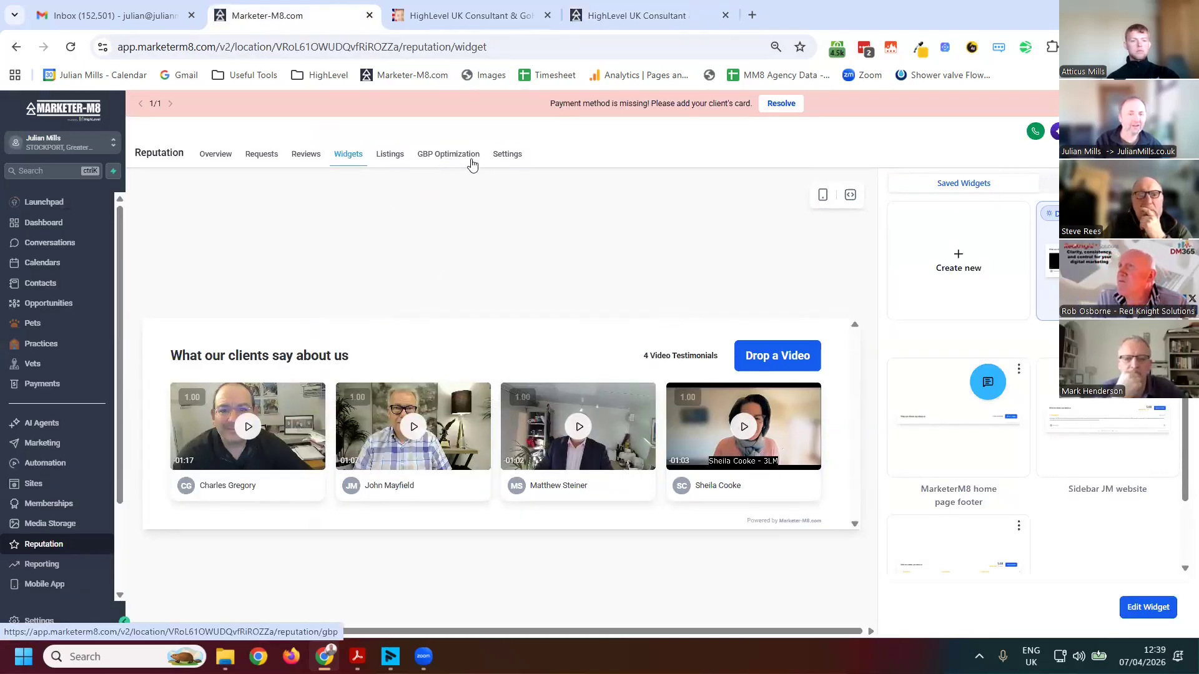
{"action": "left_click", "coordinate": [476, 164]}
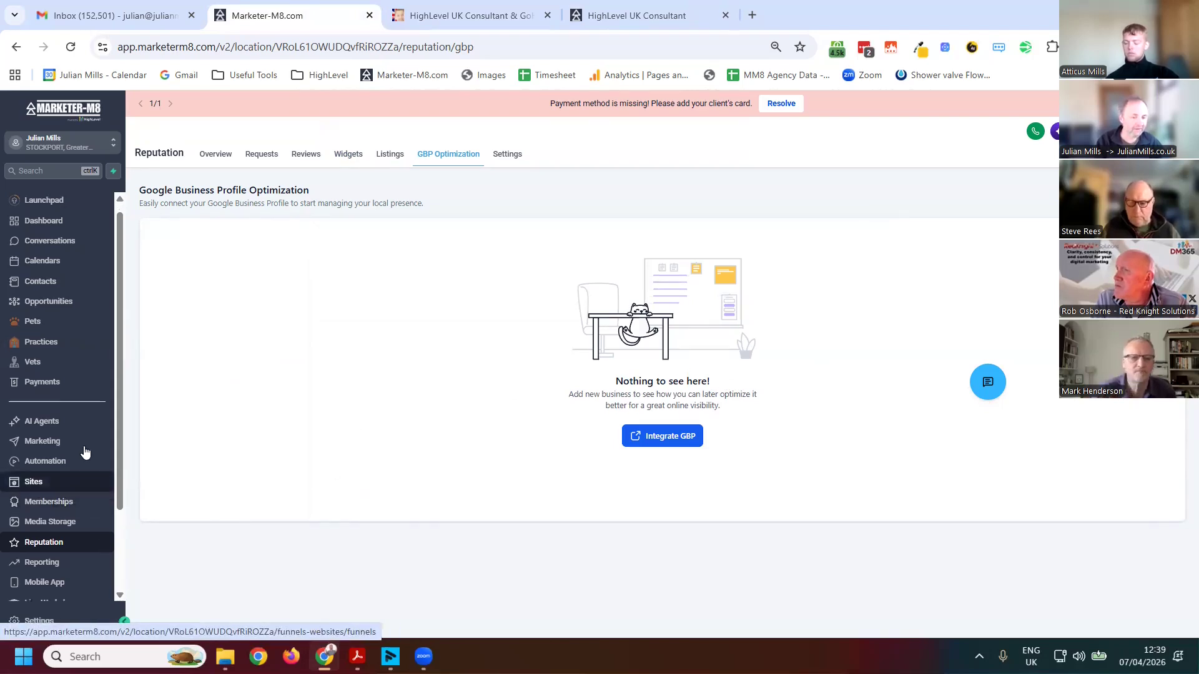
{"action": "scroll", "coordinate": [94, 494], "scroll_direction": "down", "scroll_amount": 1}
{"action": "scroll", "coordinate": [94, 493], "scroll_direction": "down", "scroll_amount": 3}
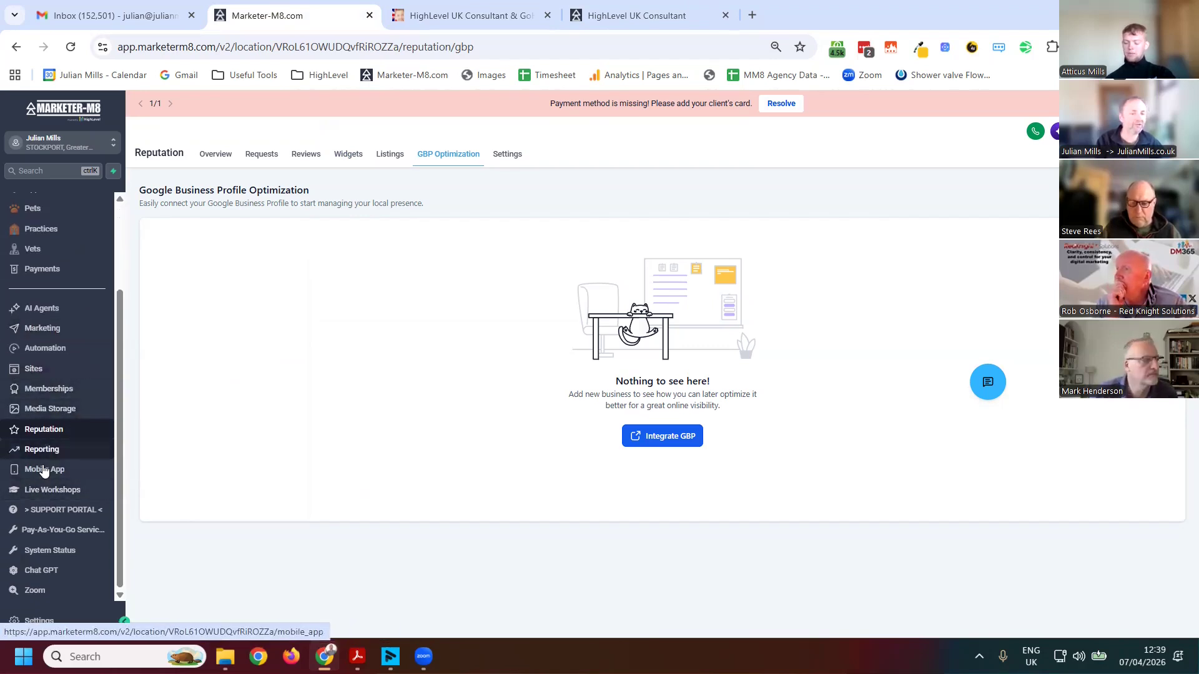
{"action": "left_click", "coordinate": [44, 472]}
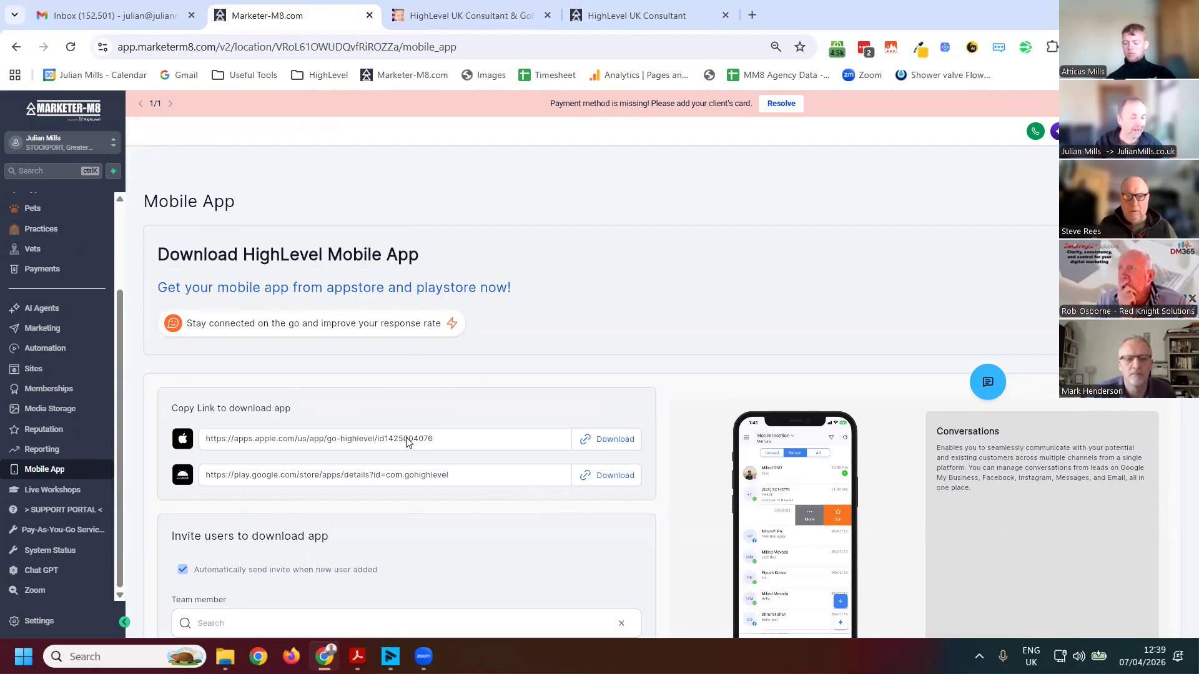
{"action": "scroll", "coordinate": [367, 403], "scroll_direction": "down", "scroll_amount": 2}
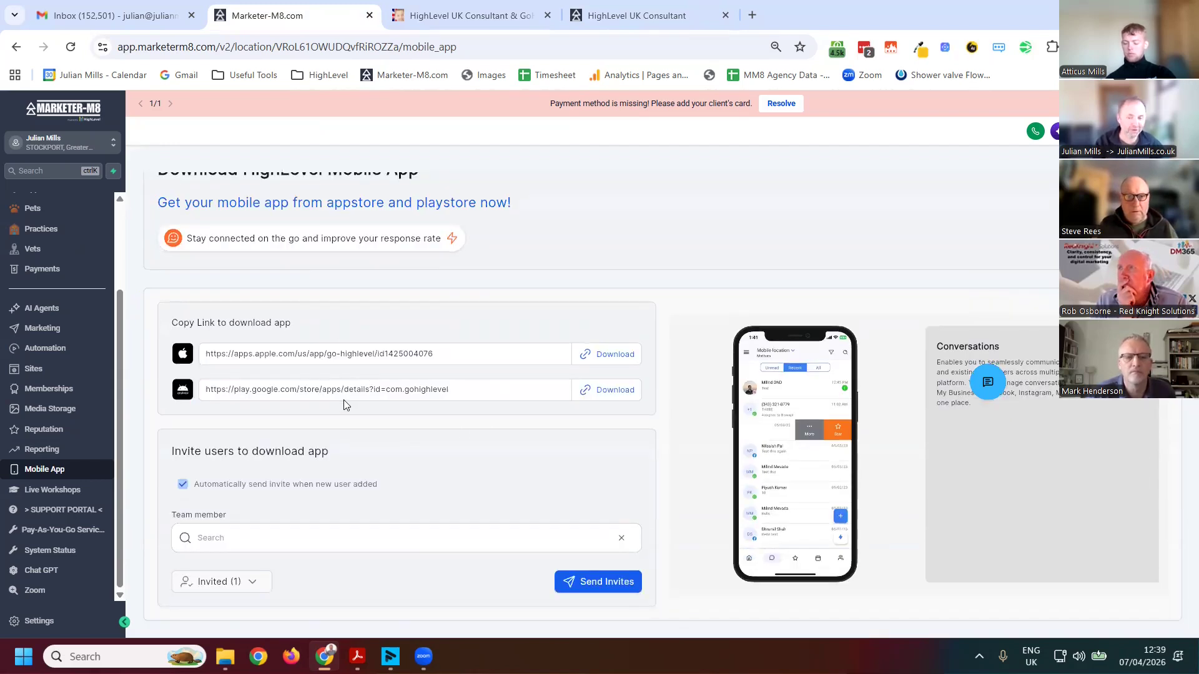
{"action": "scroll", "coordinate": [294, 307], "scroll_direction": "up", "scroll_amount": 2}
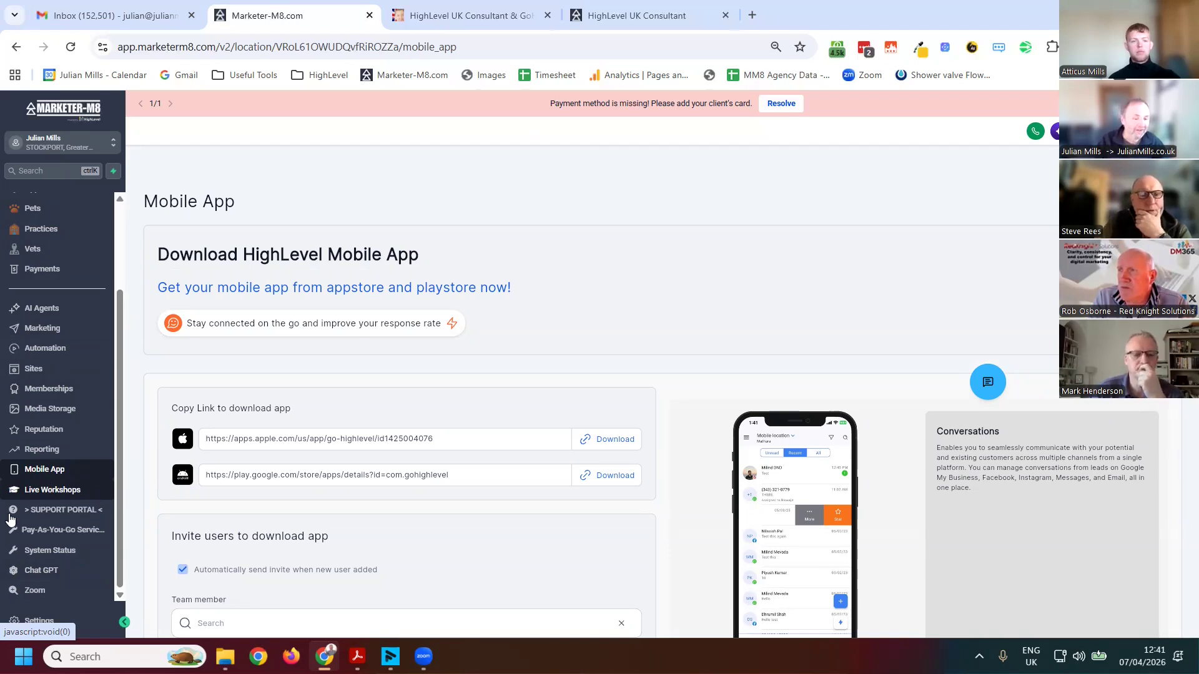
Open the account's Business Profile settings and review the general information, business website and time zone fields.
{"action": "left_click", "coordinate": [76, 630]}
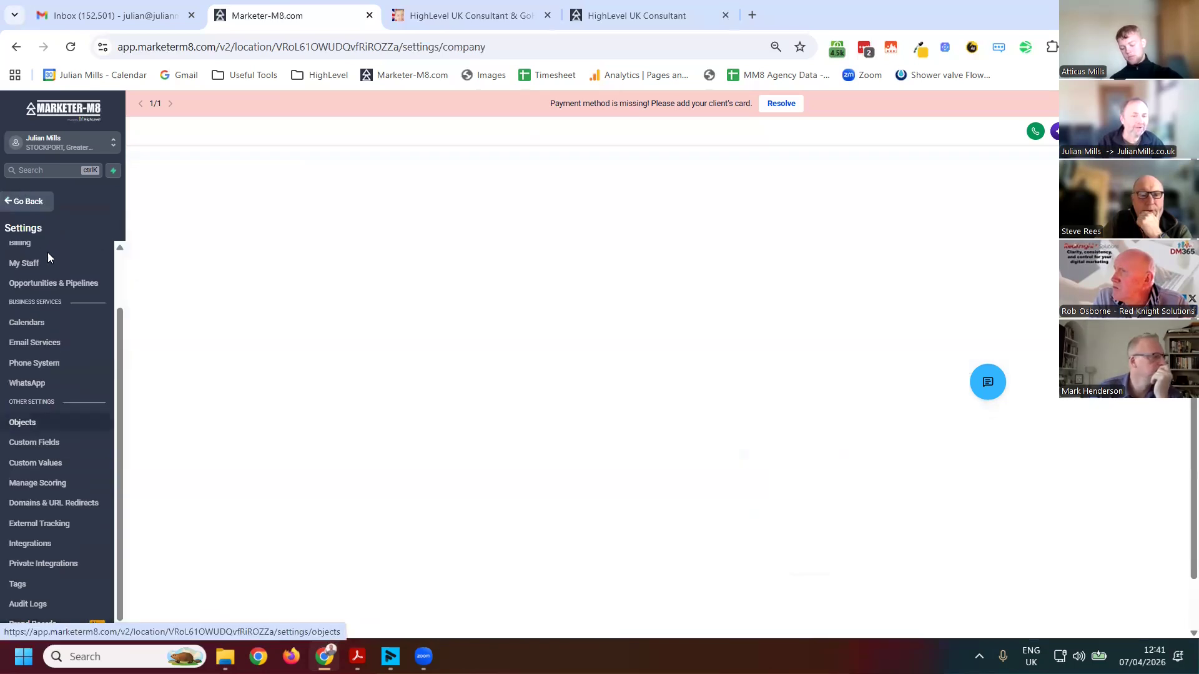
{"action": "scroll", "coordinate": [62, 278], "scroll_direction": "up", "scroll_amount": 1}
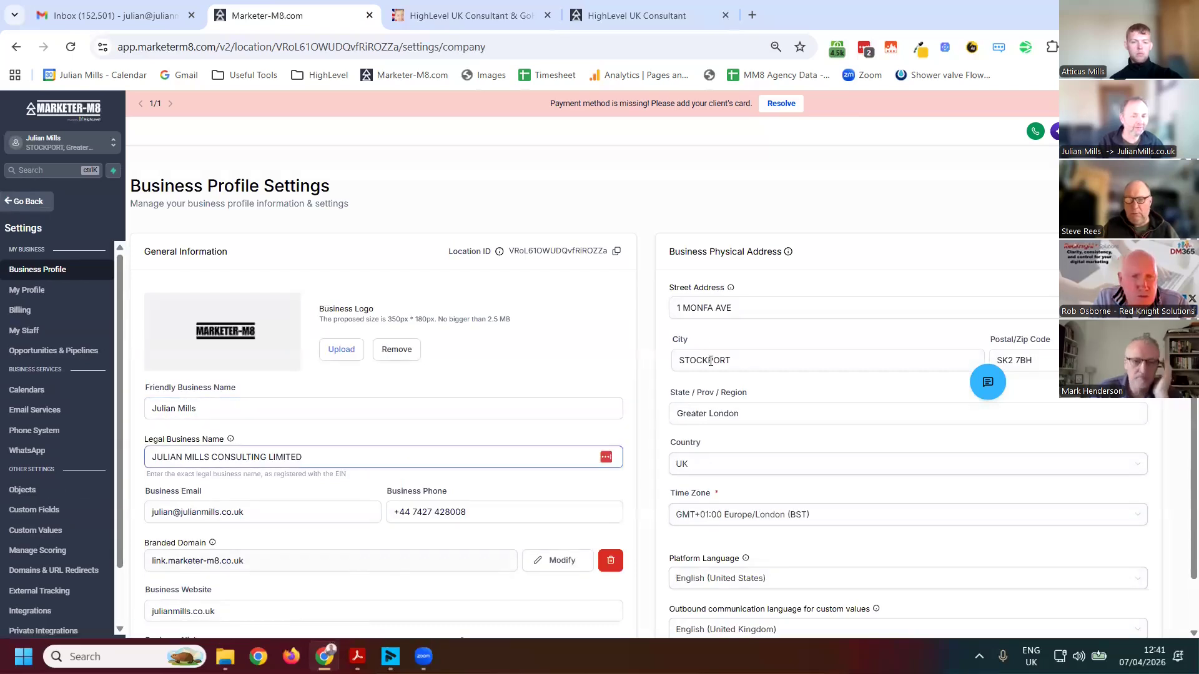
{"action": "scroll", "coordinate": [587, 303], "scroll_direction": "down", "scroll_amount": 5}
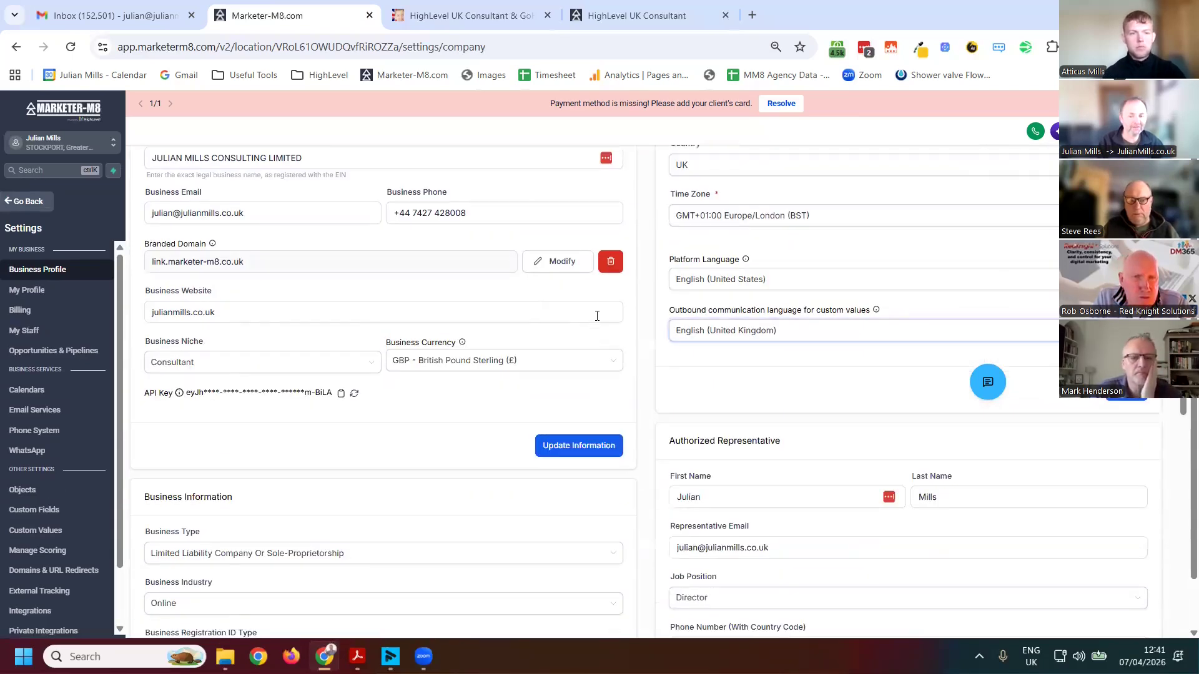
{"action": "left_click", "coordinate": [559, 306]}
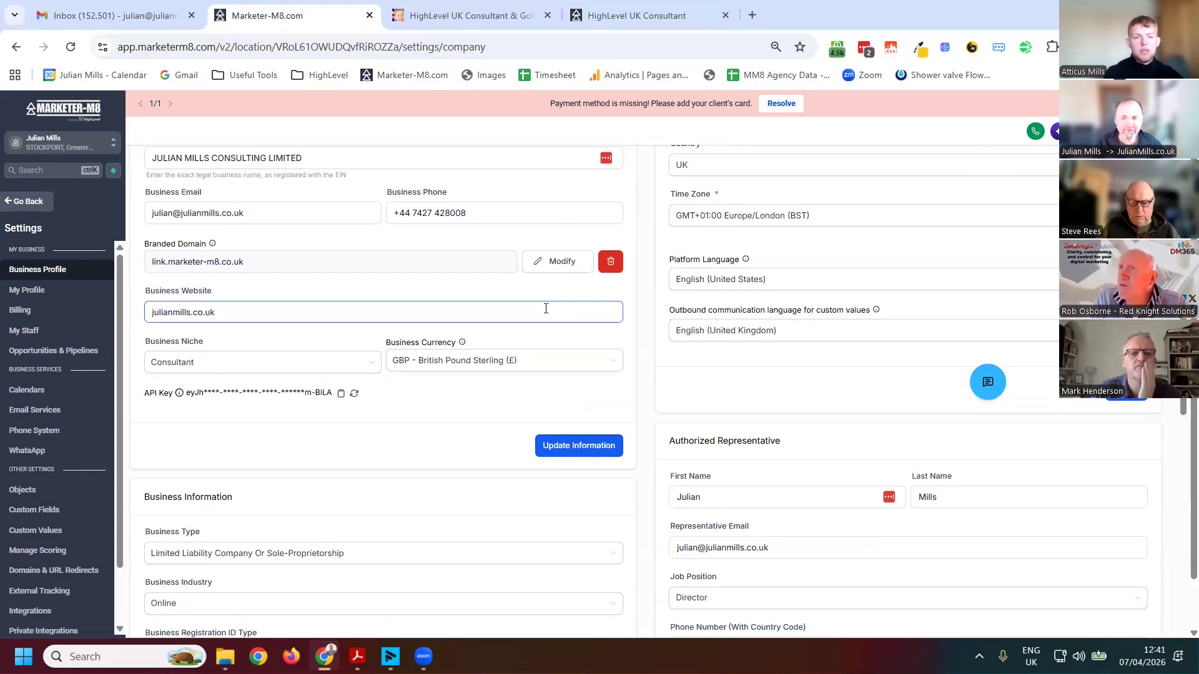
{"action": "left_click", "coordinate": [730, 245]}
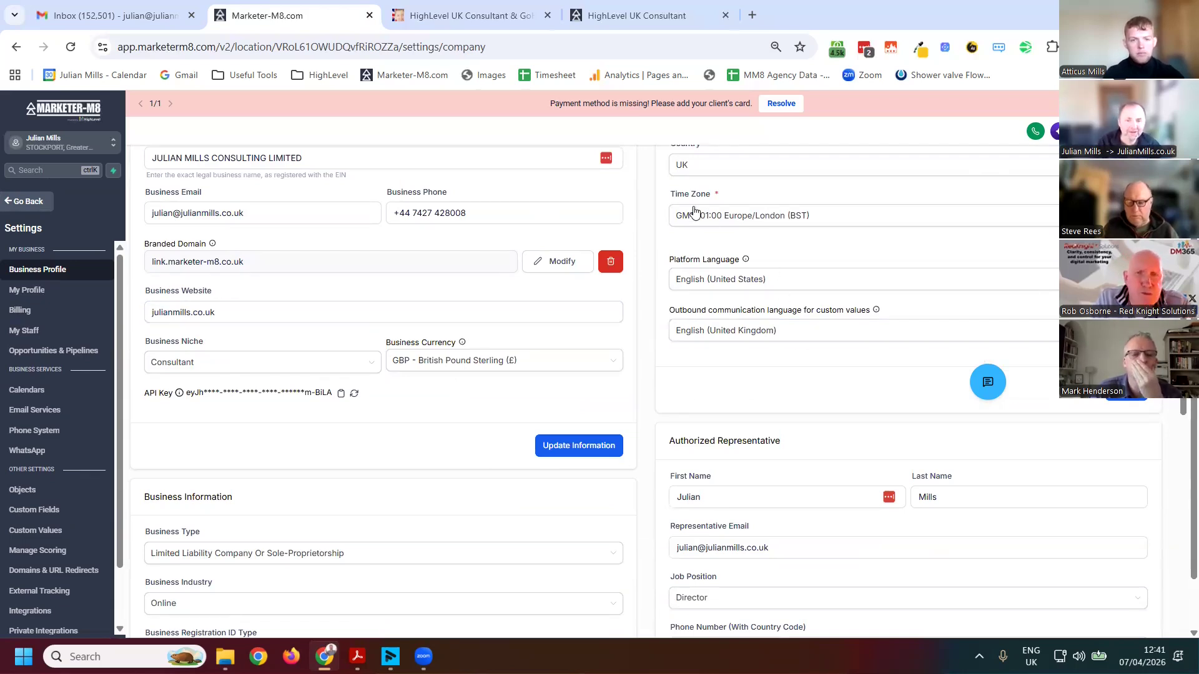
{"action": "left_click", "coordinate": [738, 215]}
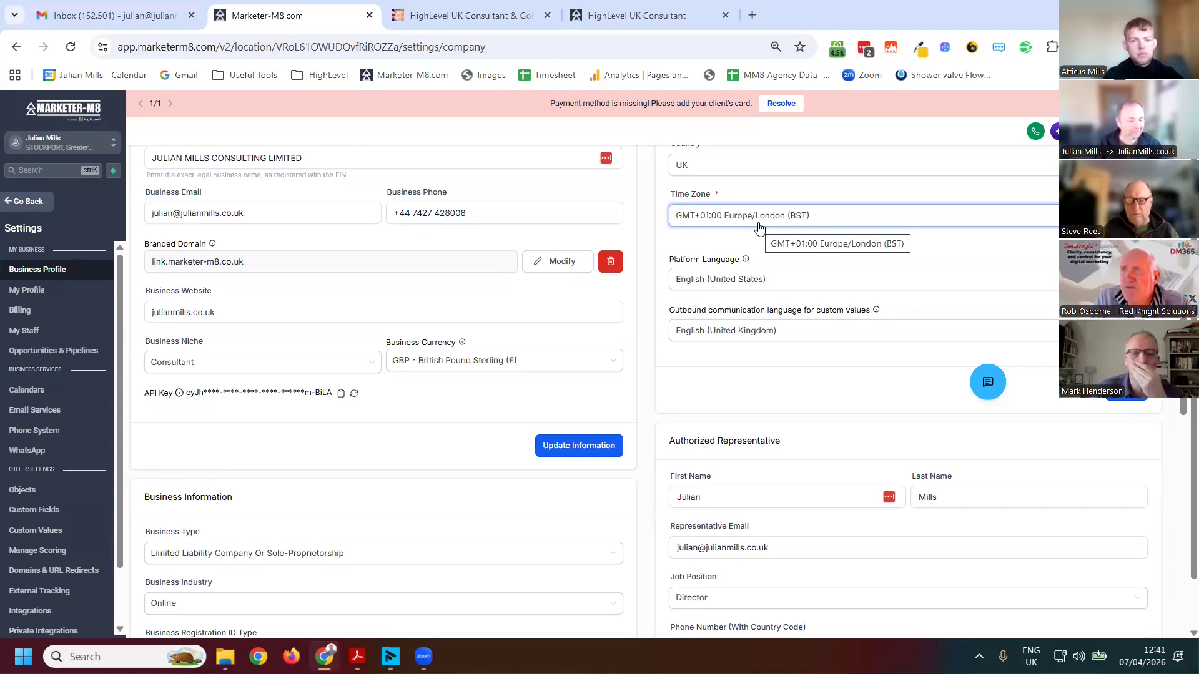
Review the Business Profile's platform language, business currency, business information, general options and contact deduplication preferences.
{"action": "key", "text": "Tab"}
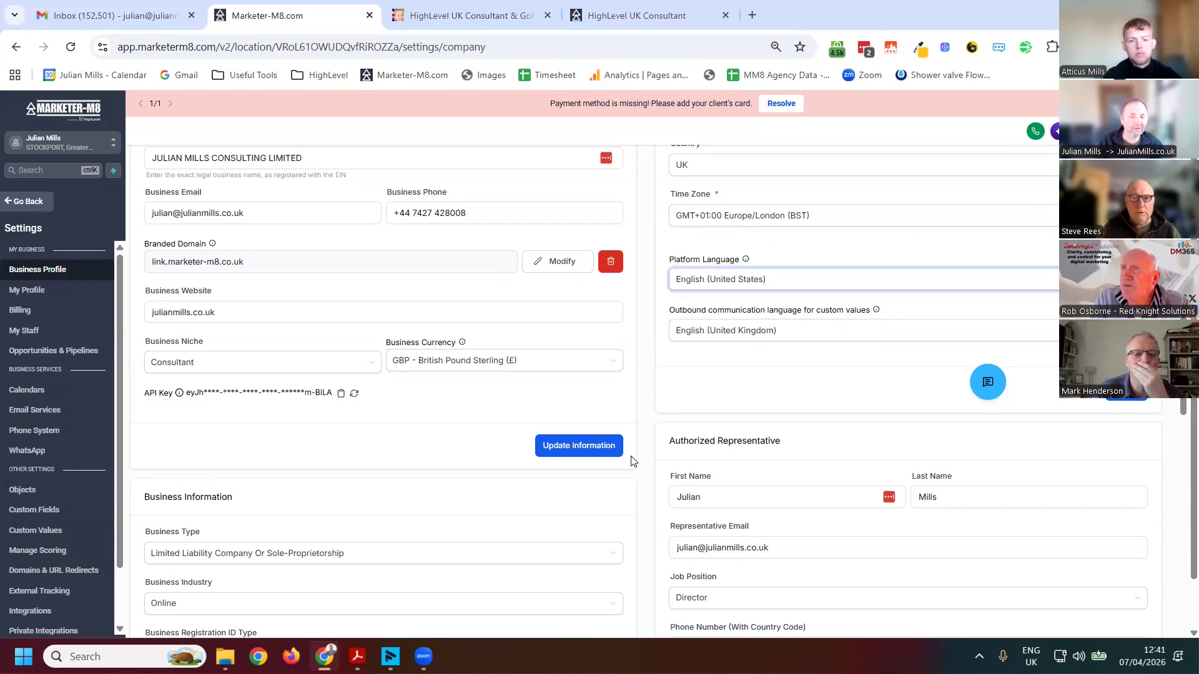
{"action": "left_click", "coordinate": [491, 364]}
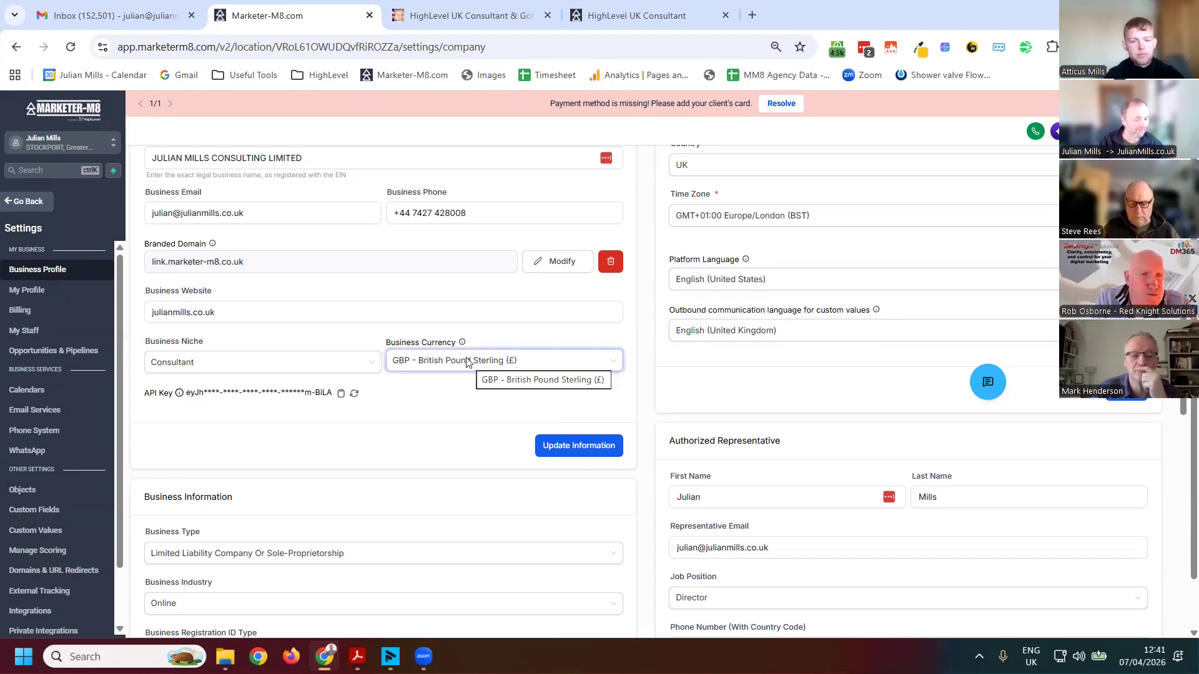
{"action": "scroll", "coordinate": [462, 354], "scroll_direction": "down", "scroll_amount": 3}
{"action": "scroll", "coordinate": [531, 353], "scroll_direction": "up", "scroll_amount": 5}
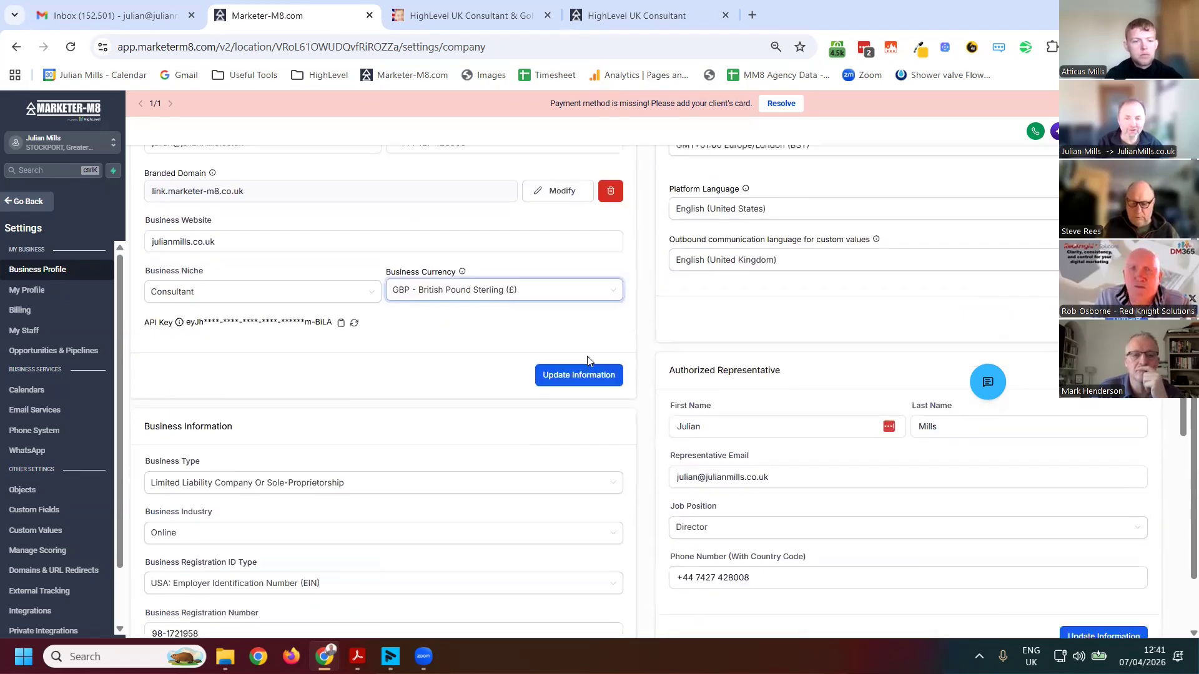
{"action": "scroll", "coordinate": [595, 361], "scroll_direction": "down", "scroll_amount": 10}
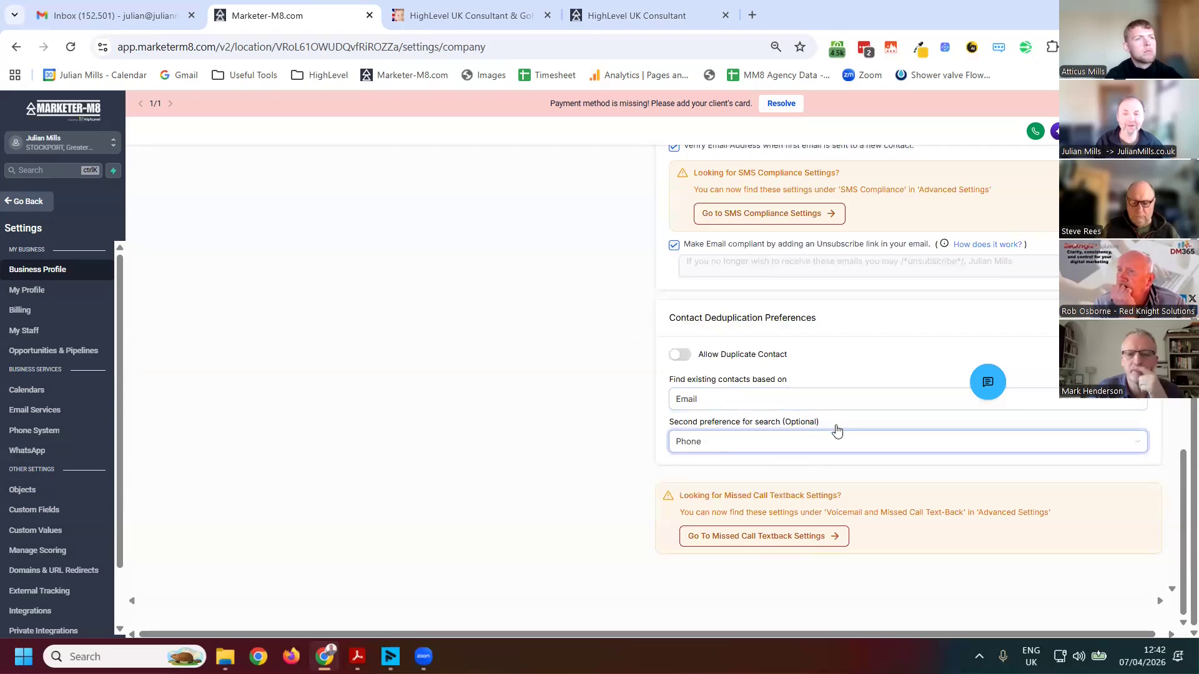
{"action": "scroll", "coordinate": [835, 430], "scroll_direction": "up", "scroll_amount": 5}
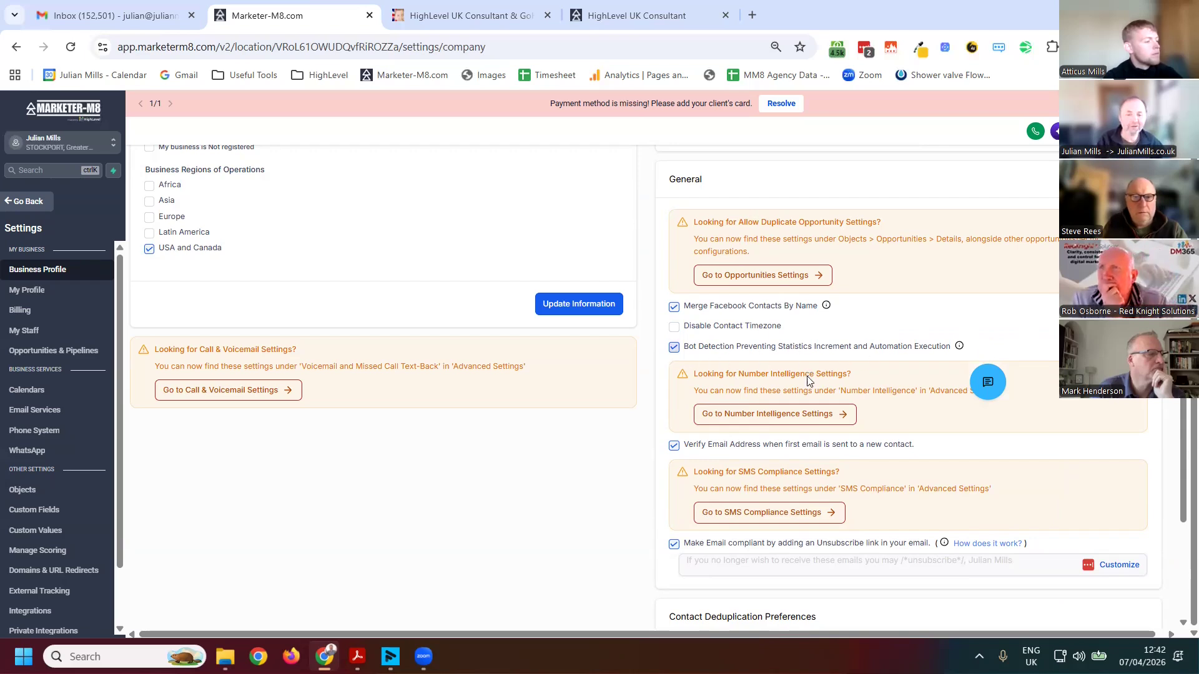
{"action": "scroll", "coordinate": [749, 433], "scroll_direction": "up", "scroll_amount": 2}
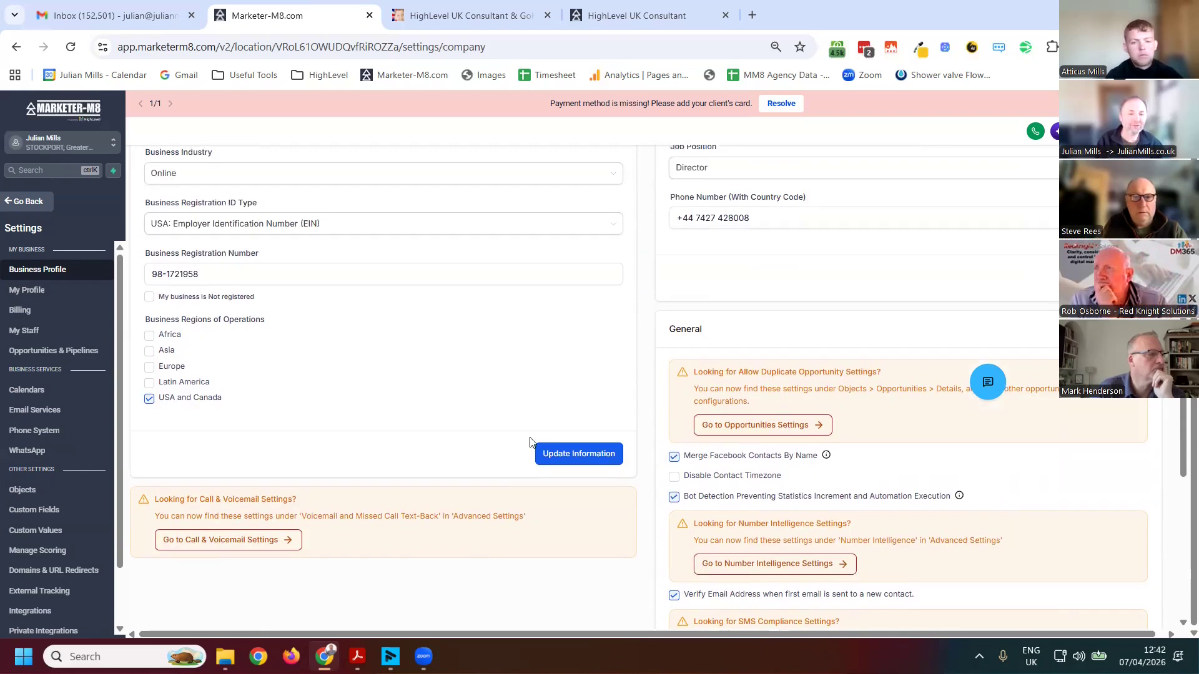
{"action": "scroll", "coordinate": [470, 360], "scroll_direction": "up", "scroll_amount": 1}
{"action": "scroll", "coordinate": [470, 360], "scroll_direction": "up", "scroll_amount": 10}
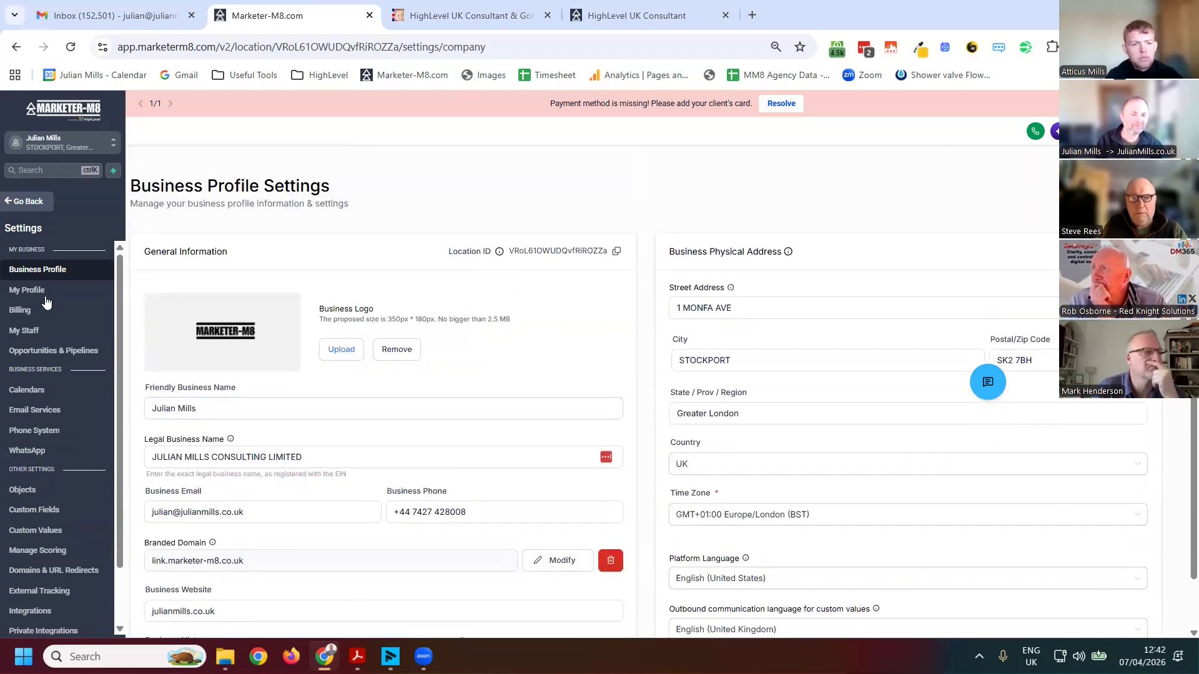
Open the My Profile settings and review the personal data, email signature, two-way email sync and linked and conflict calendars.
{"action": "left_click", "coordinate": [28, 289]}
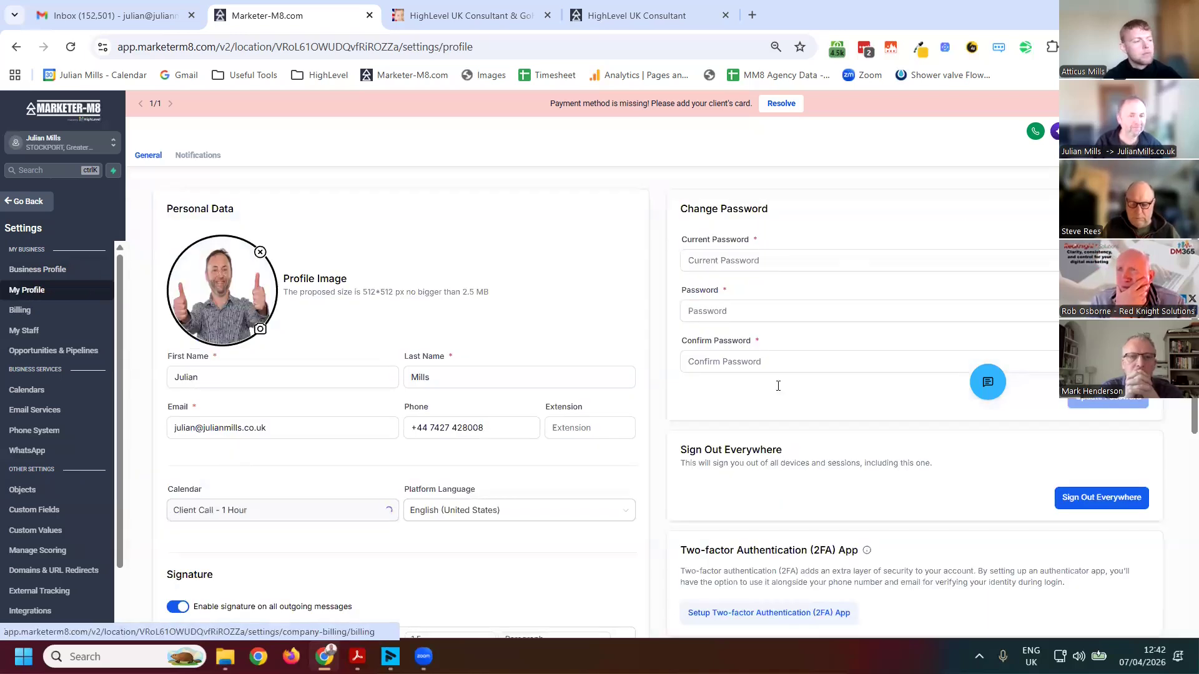
{"action": "scroll", "coordinate": [506, 319], "scroll_direction": "down", "scroll_amount": 3}
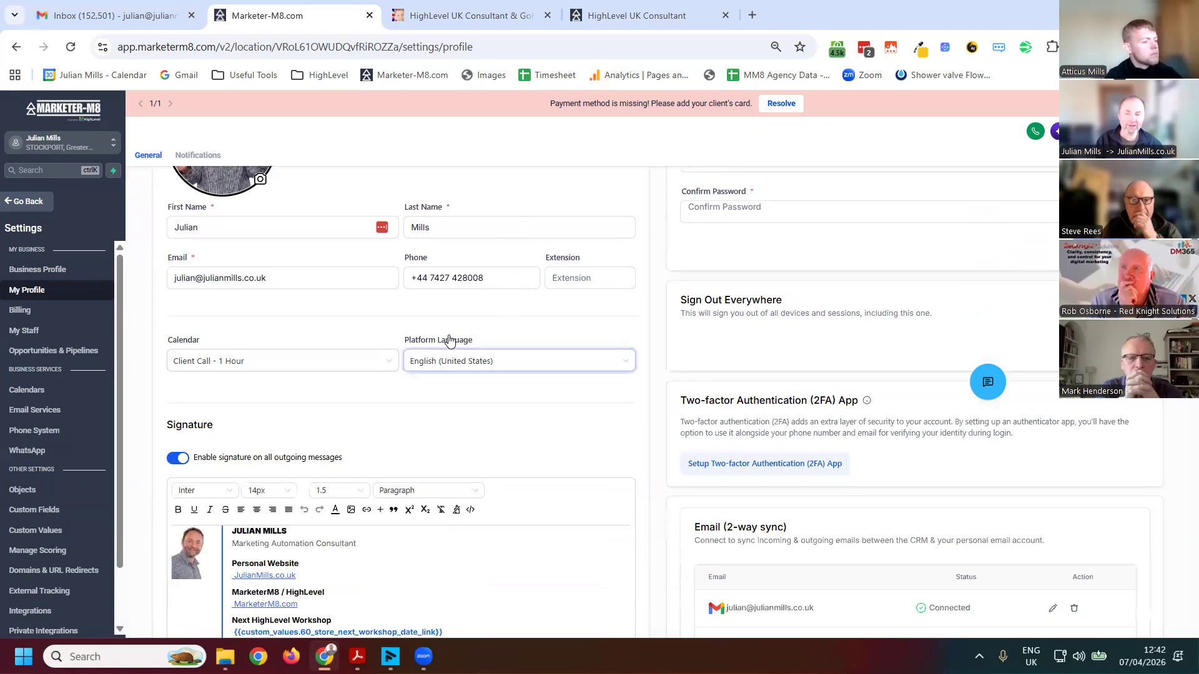
{"action": "scroll", "coordinate": [683, 342], "scroll_direction": "down", "scroll_amount": 3}
{"action": "scroll", "coordinate": [683, 342], "scroll_direction": "down", "scroll_amount": 6}
{"action": "scroll", "coordinate": [738, 244], "scroll_direction": "up", "scroll_amount": 3}
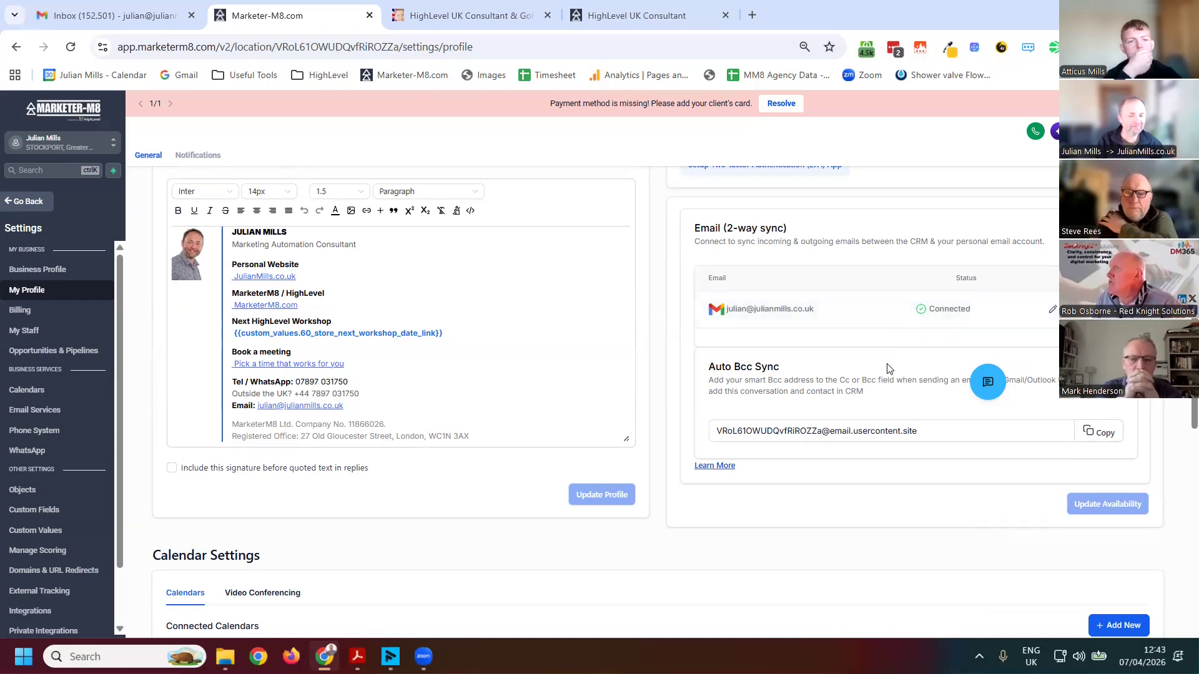
{"action": "scroll", "coordinate": [888, 368], "scroll_direction": "up", "scroll_amount": 4}
{"action": "scroll", "coordinate": [430, 400], "scroll_direction": "down", "scroll_amount": 2}
{"action": "scroll", "coordinate": [430, 400], "scroll_direction": "down", "scroll_amount": 7}
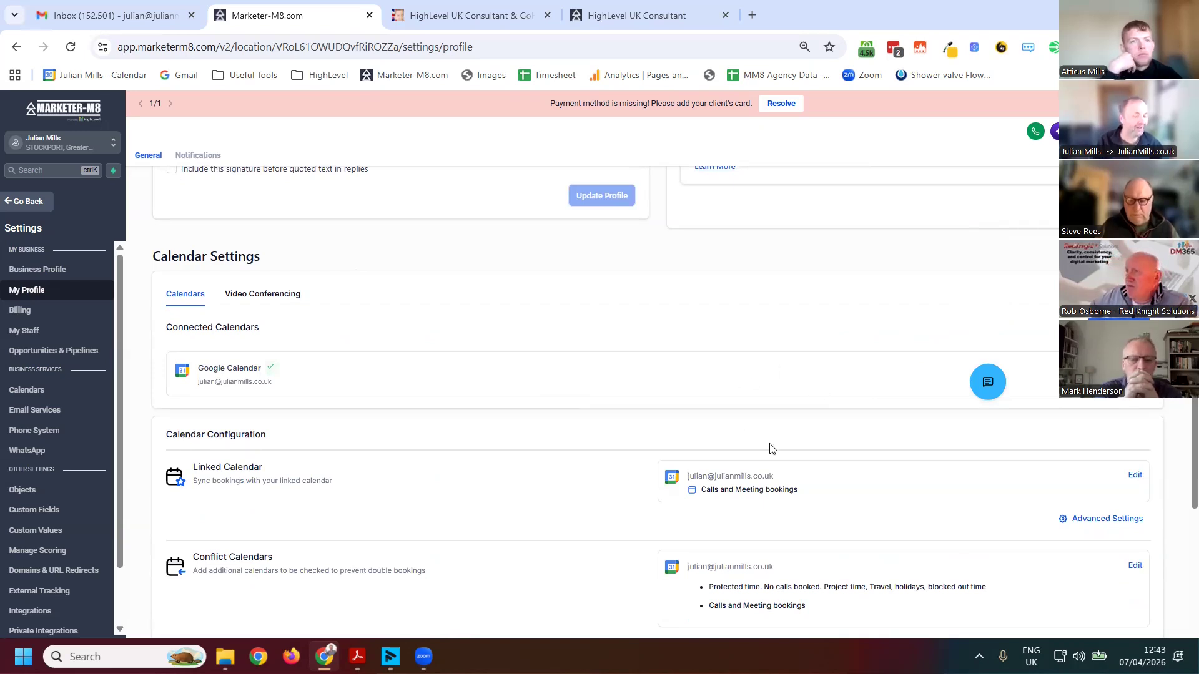
{"action": "scroll", "coordinate": [506, 367], "scroll_direction": "down", "scroll_amount": 2}
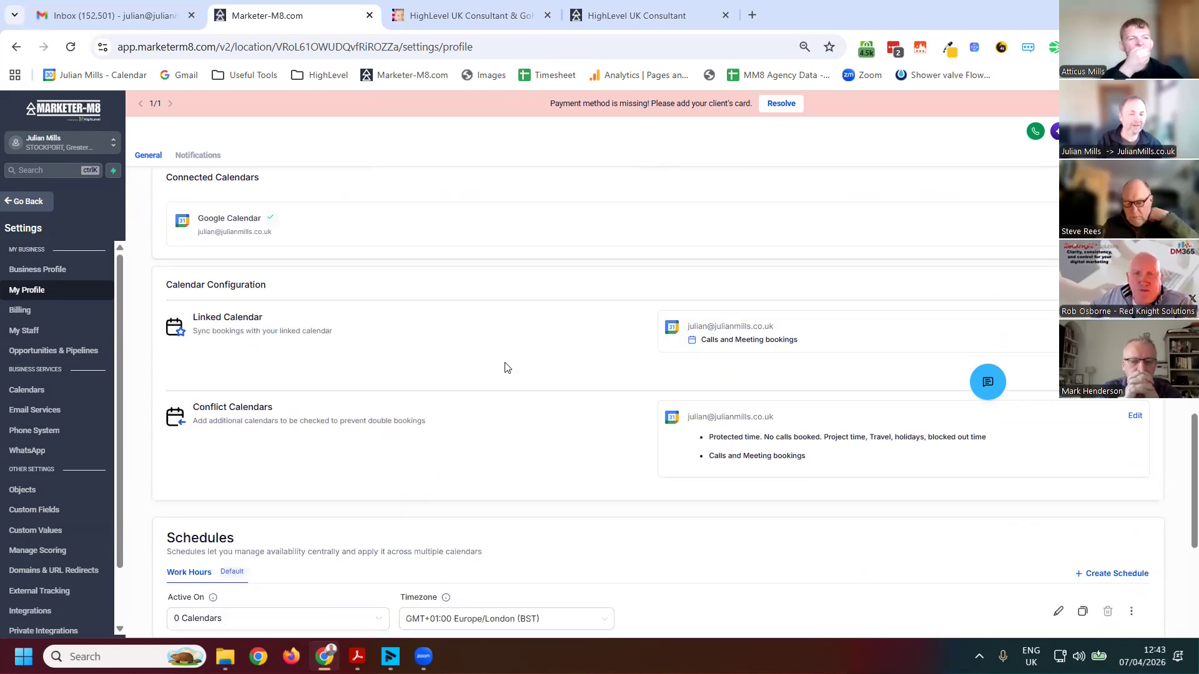
Show the Video Conferencing connections in the profile's Calendar Settings and look over the Schedules section.
{"action": "scroll", "coordinate": [293, 503], "scroll_direction": "up", "scroll_amount": 4}
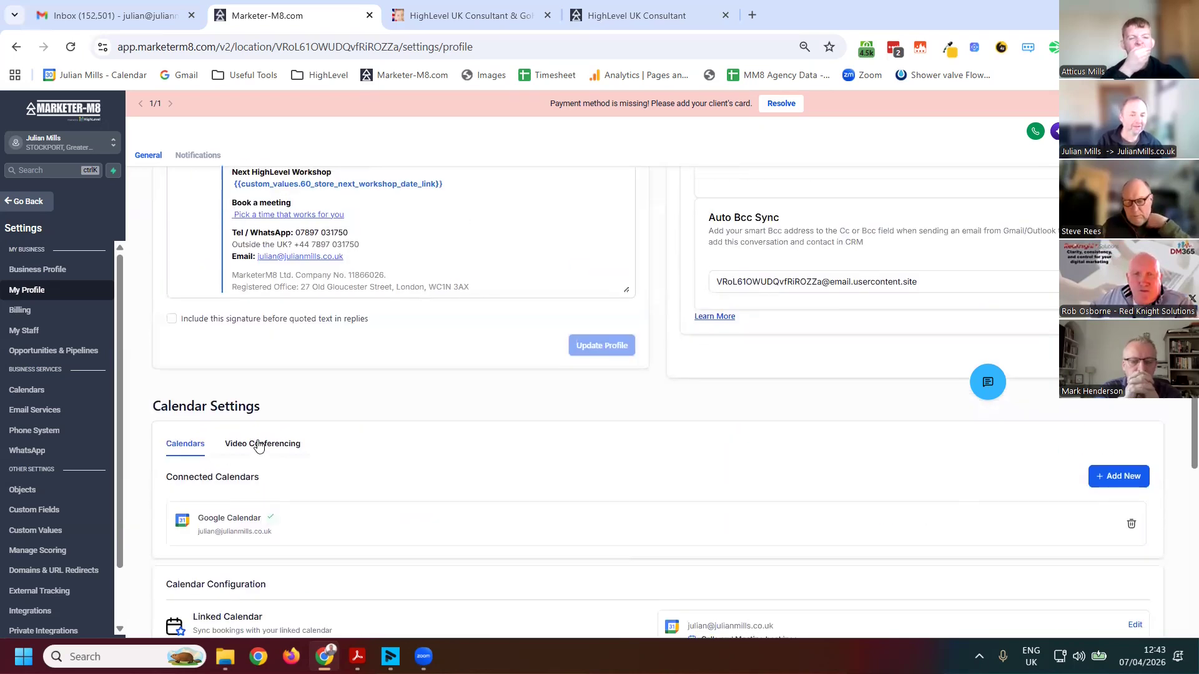
{"action": "left_click", "coordinate": [262, 443]}
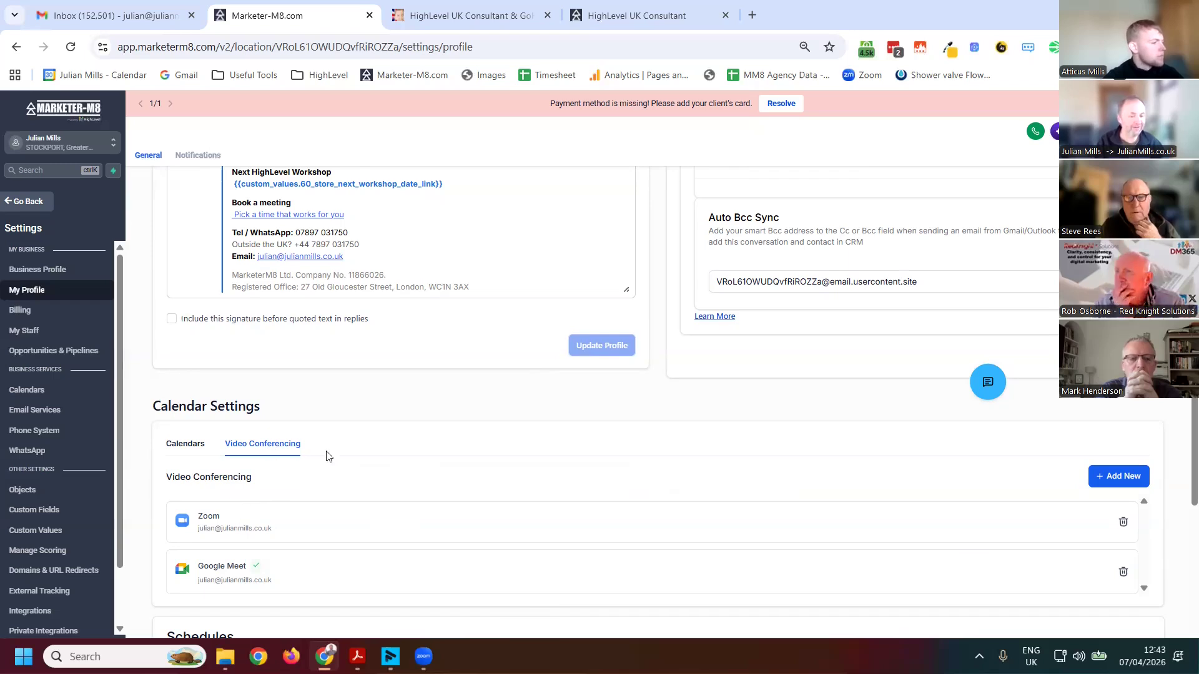
{"action": "scroll", "coordinate": [338, 460], "scroll_direction": "down", "scroll_amount": 2}
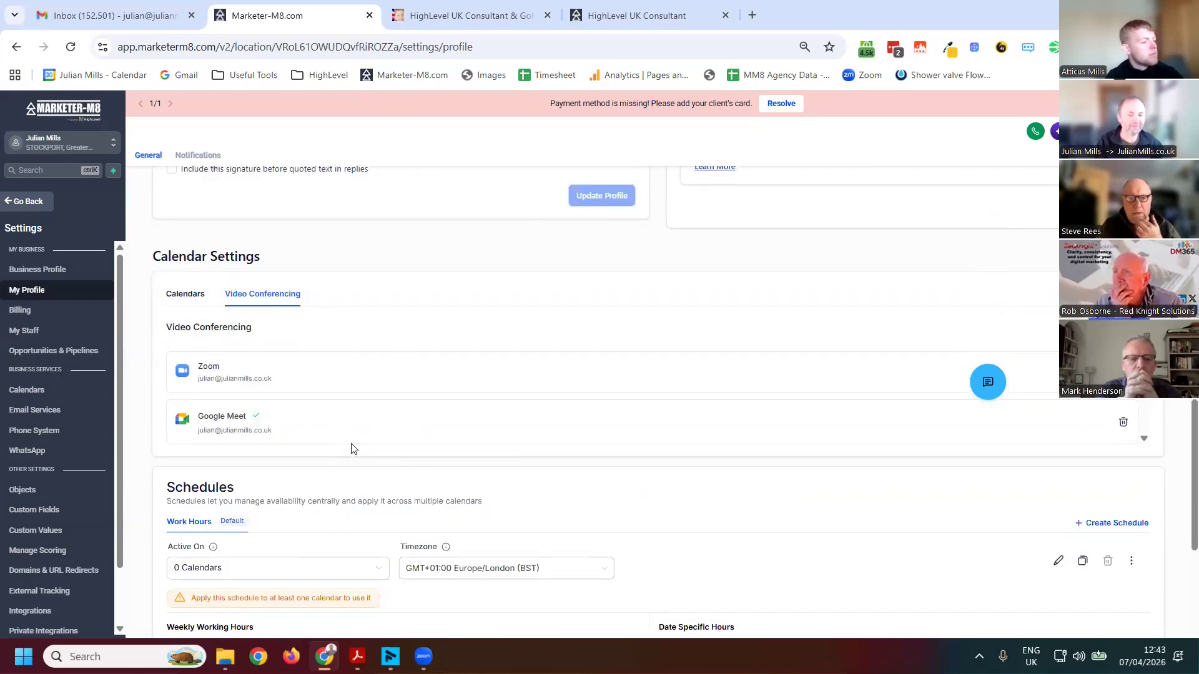
{"action": "scroll", "coordinate": [351, 449], "scroll_direction": "down", "scroll_amount": 4}
{"action": "scroll", "coordinate": [402, 450], "scroll_direction": "up", "scroll_amount": 10}
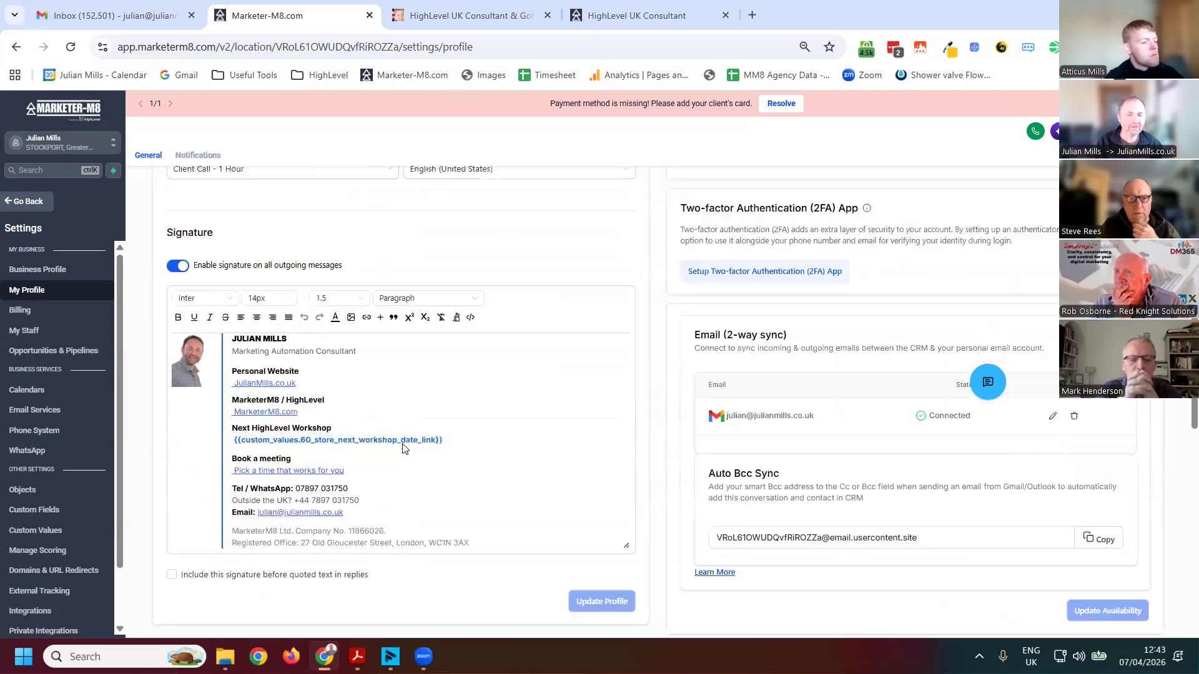
Go over the profile page again, examining the email signature, Auto Bcc Sync, Video Conferencing and weekly working hours.
{"action": "scroll", "coordinate": [403, 449], "scroll_direction": "up", "scroll_amount": 5}
{"action": "scroll", "coordinate": [371, 505], "scroll_direction": "down", "scroll_amount": 4}
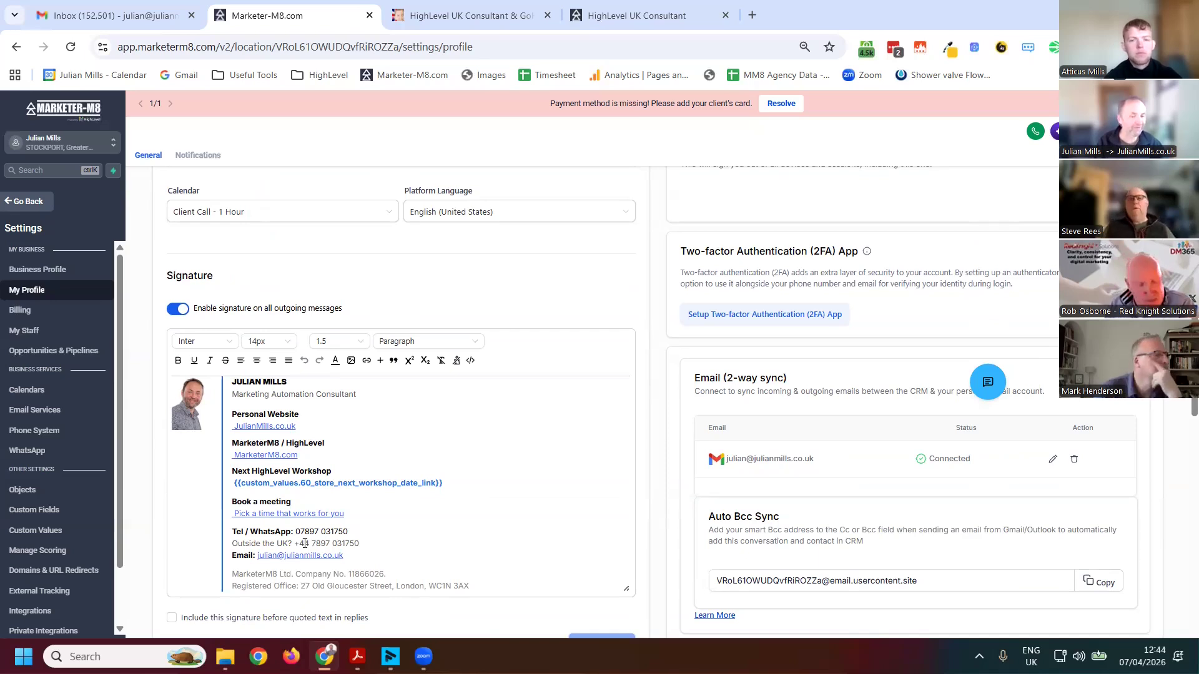
{"action": "scroll", "coordinate": [302, 547], "scroll_direction": "up", "scroll_amount": 5}
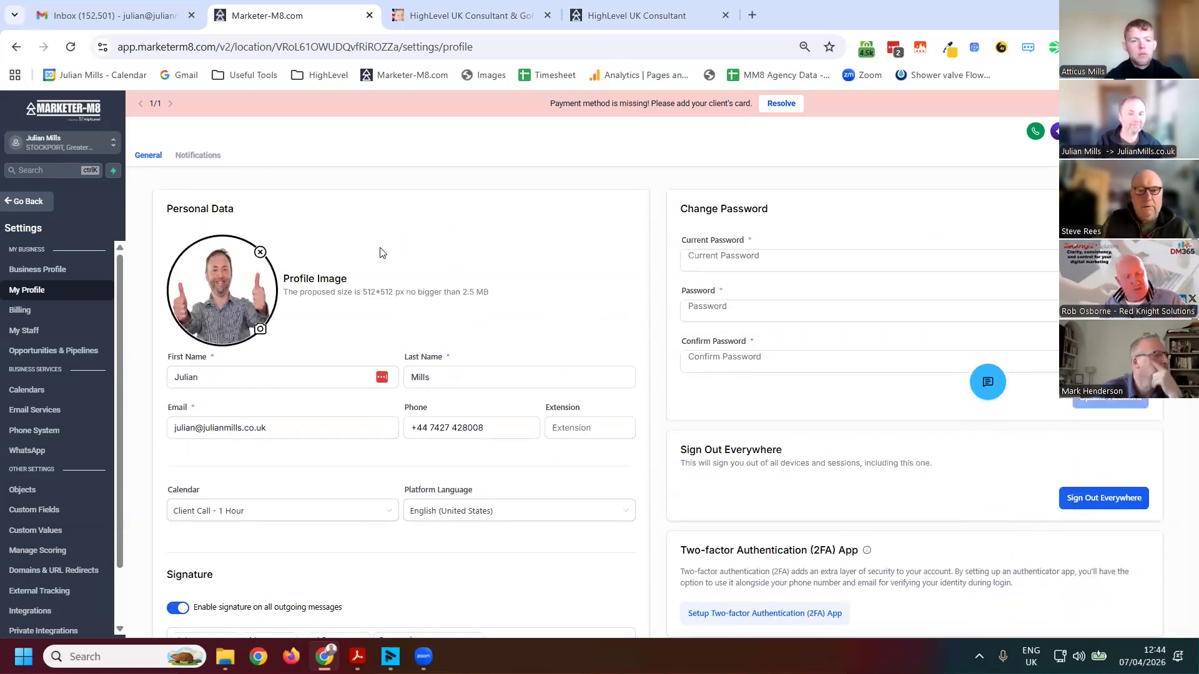
{"action": "scroll", "coordinate": [349, 350], "scroll_direction": "down", "scroll_amount": 7}
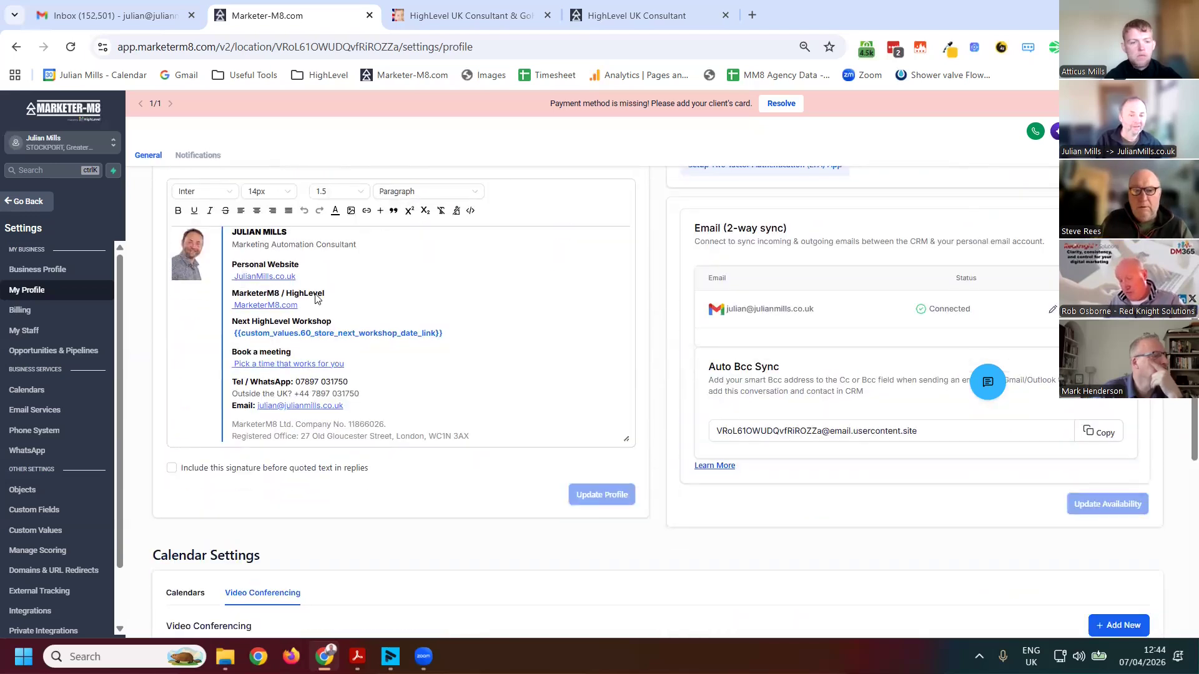
{"action": "scroll", "coordinate": [310, 288], "scroll_direction": "down", "scroll_amount": 7}
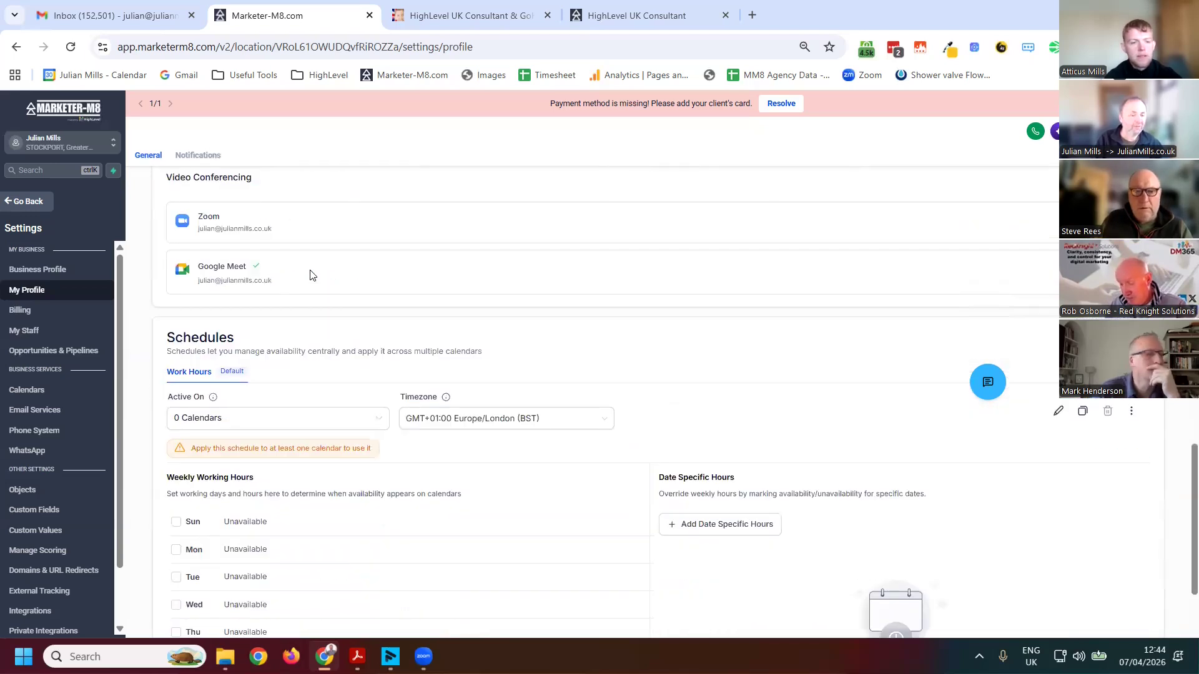
{"action": "scroll", "coordinate": [311, 276], "scroll_direction": "up", "scroll_amount": 2}
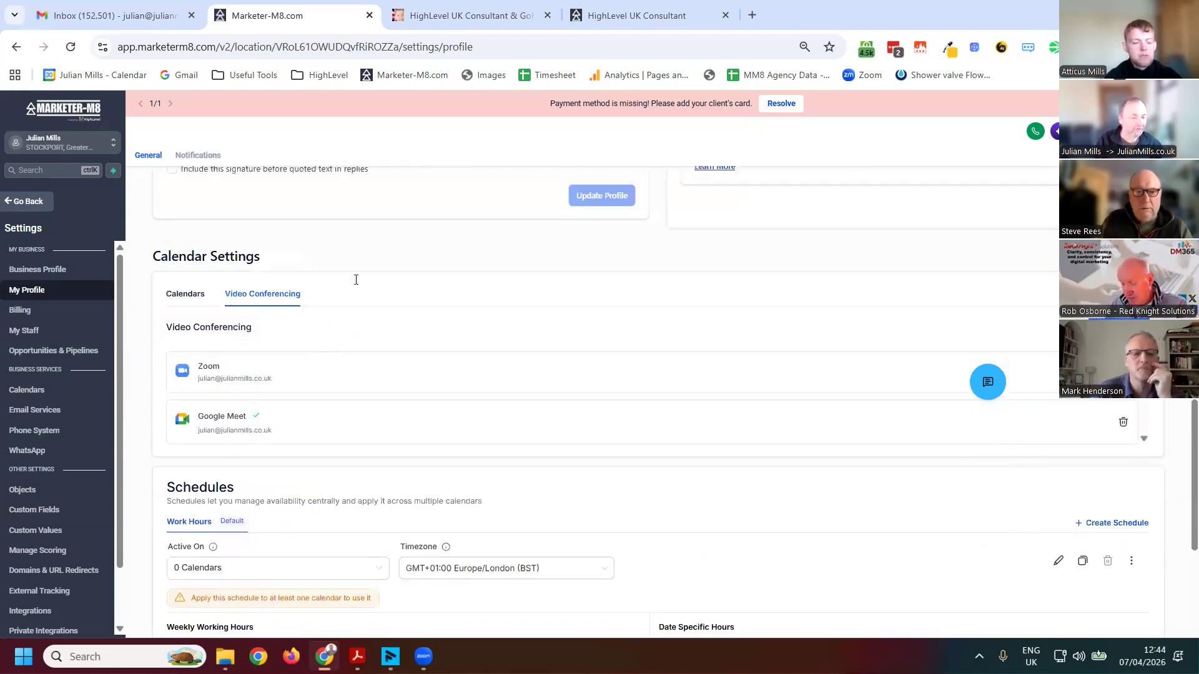
{"action": "scroll", "coordinate": [356, 280], "scroll_direction": "up", "scroll_amount": 4}
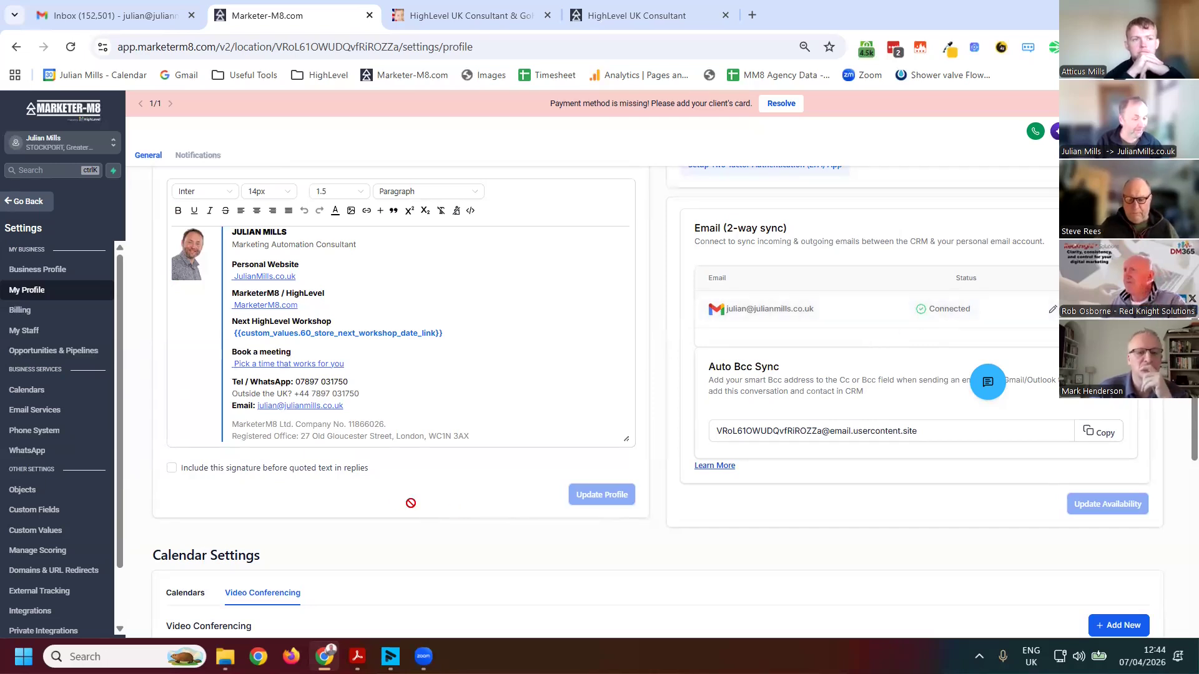
{"action": "scroll", "coordinate": [384, 515], "scroll_direction": "down", "scroll_amount": 2}
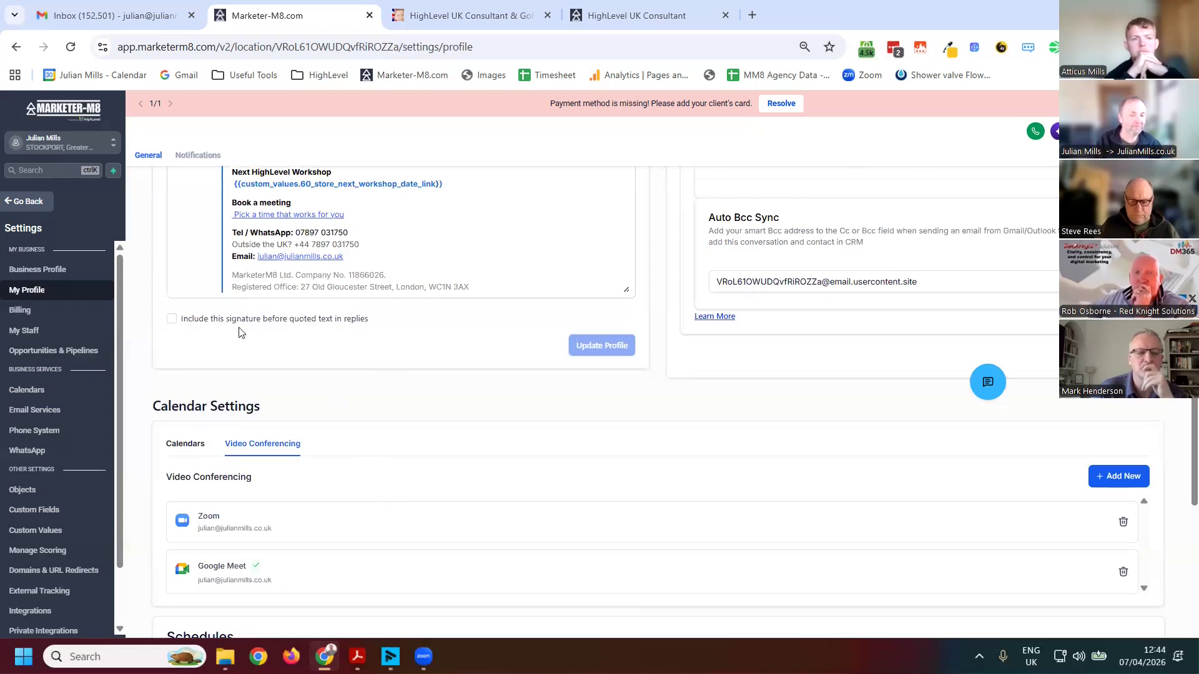
{"action": "scroll", "coordinate": [212, 350], "scroll_direction": "down", "scroll_amount": 4}
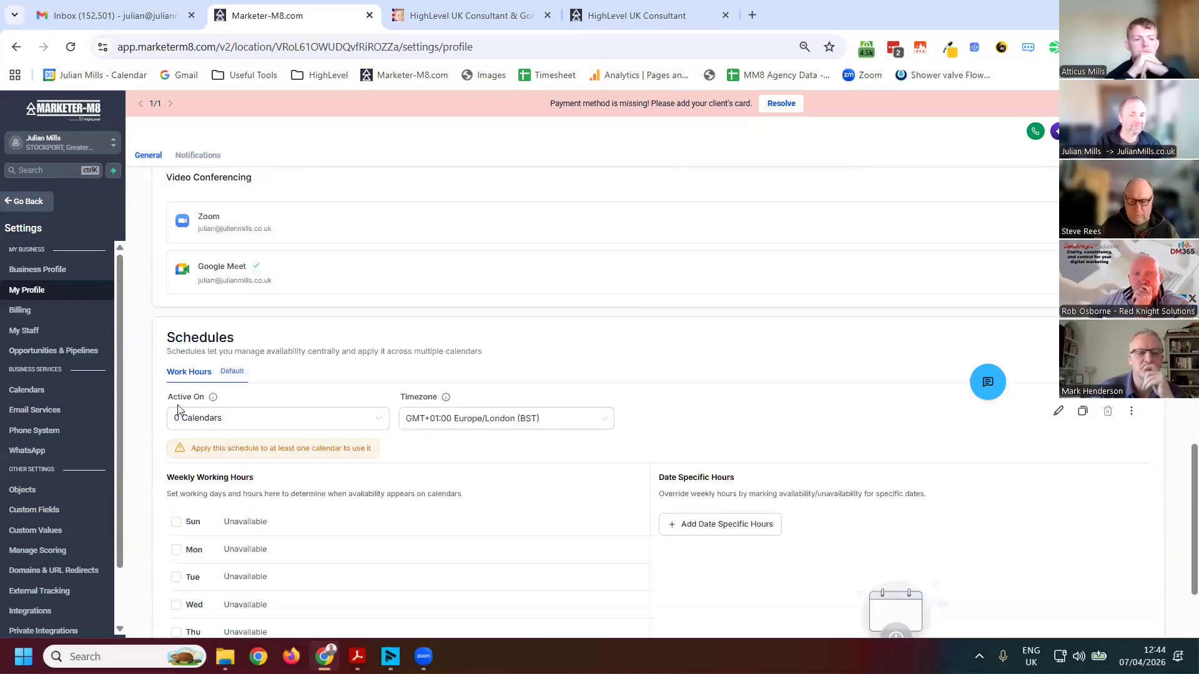
Open the account's Billing settings, and go on to the My Staff list of users.
{"action": "left_click", "coordinate": [27, 312]}
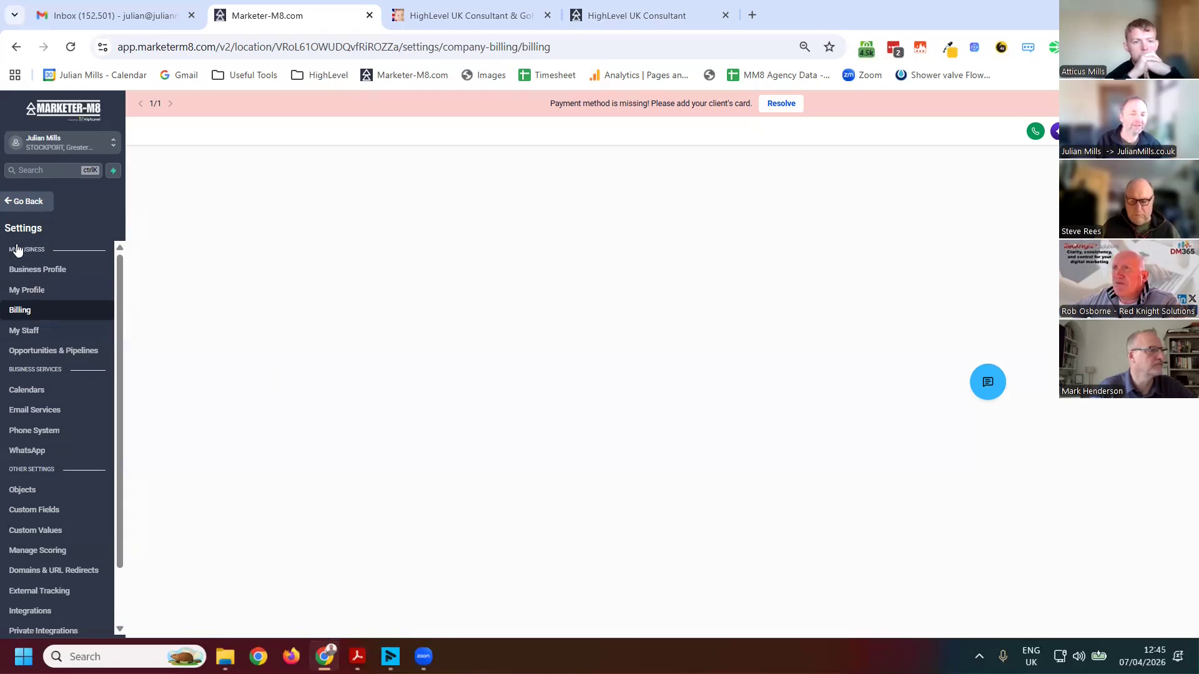
{"action": "left_click", "coordinate": [27, 293]}
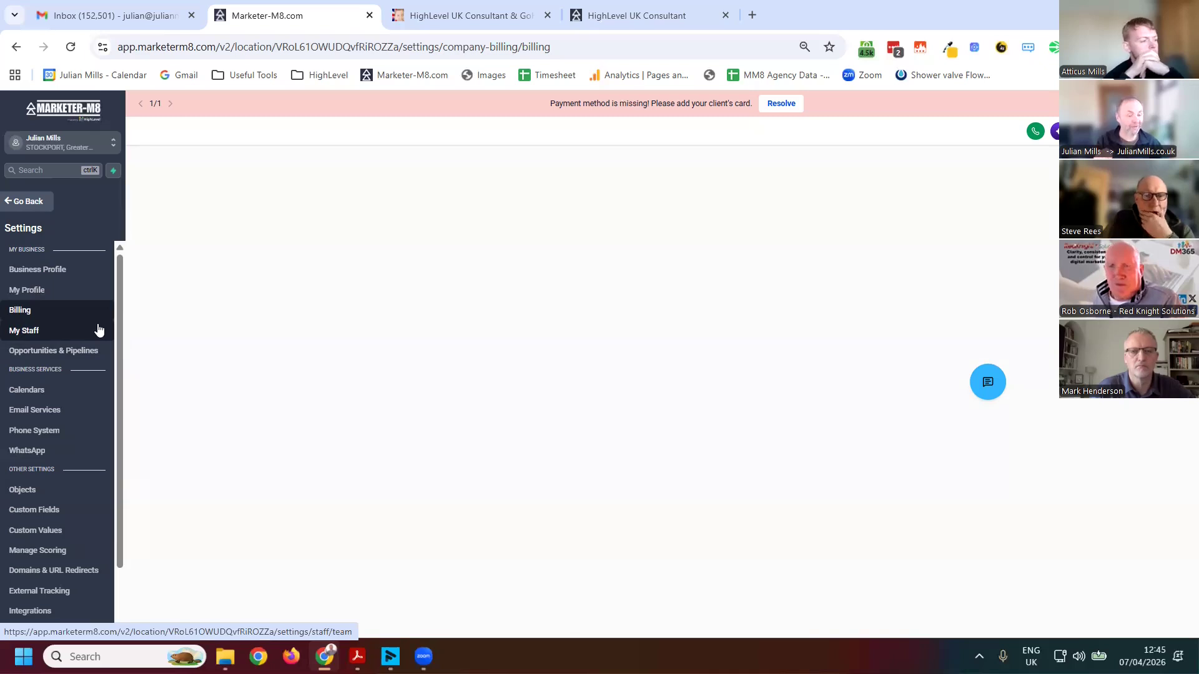
{"action": "left_click", "coordinate": [26, 330]}
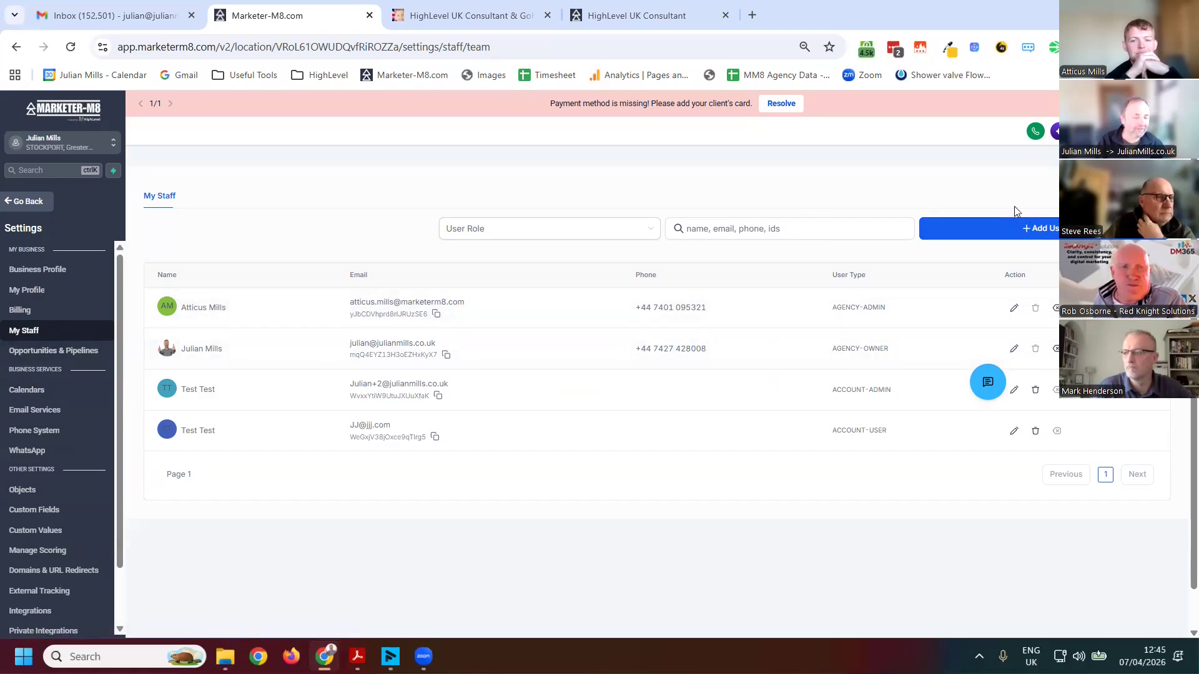
Start adding a new staff user and fill in placeholder values for the first name, last name and email.
{"action": "left_click", "coordinate": [1046, 227]}
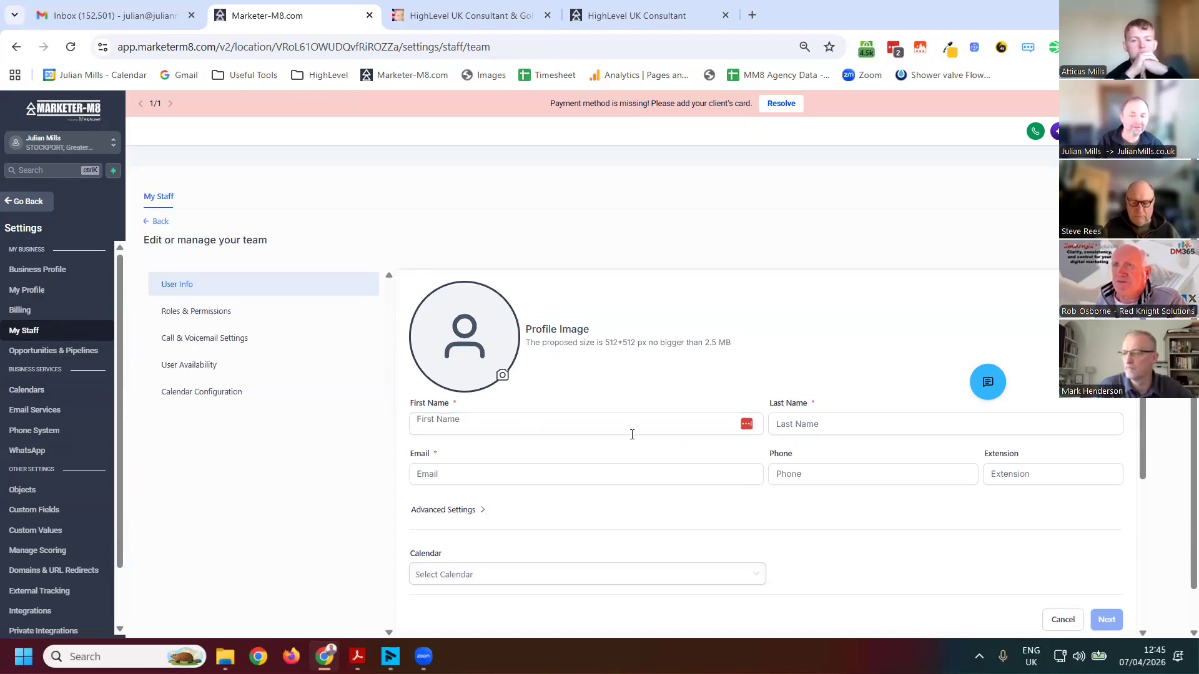
{"action": "scroll", "coordinate": [556, 417], "scroll_direction": "down", "scroll_amount": 4}
{"action": "scroll", "coordinate": [481, 393], "scroll_direction": "up", "scroll_amount": 4}
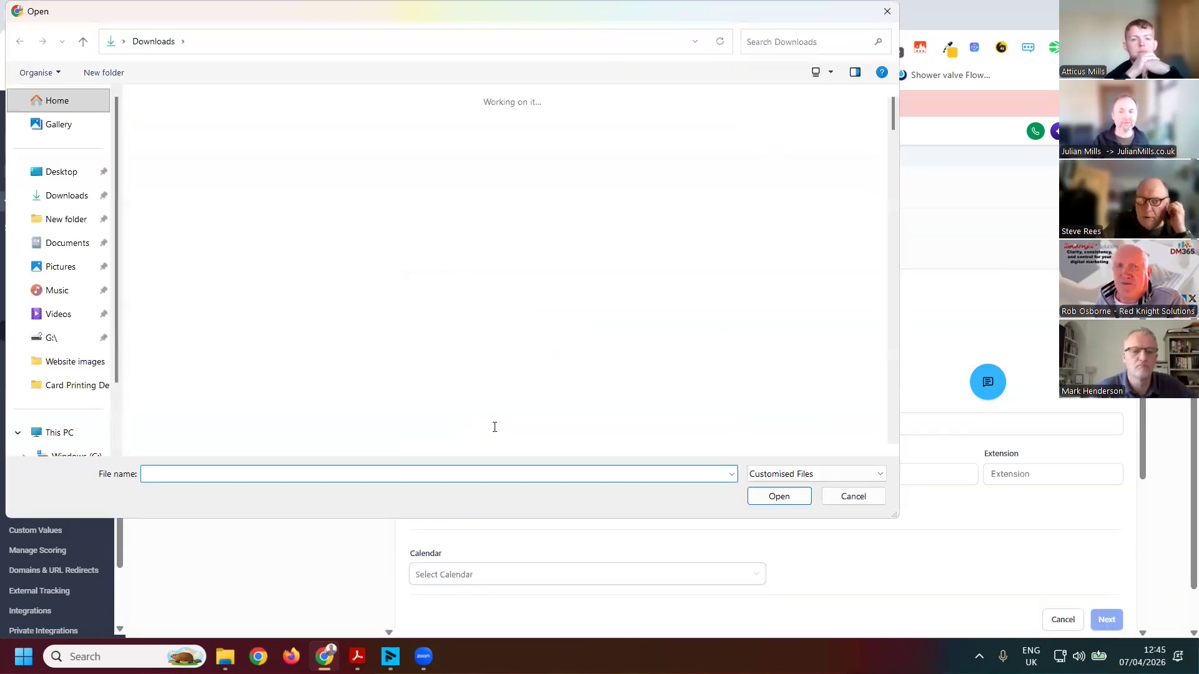
{"action": "key", "text": "Escape"}
{"action": "type", "text": "gggg"}
{"action": "key", "text": "Tab"}
{"action": "type", "text": "ggggg"}
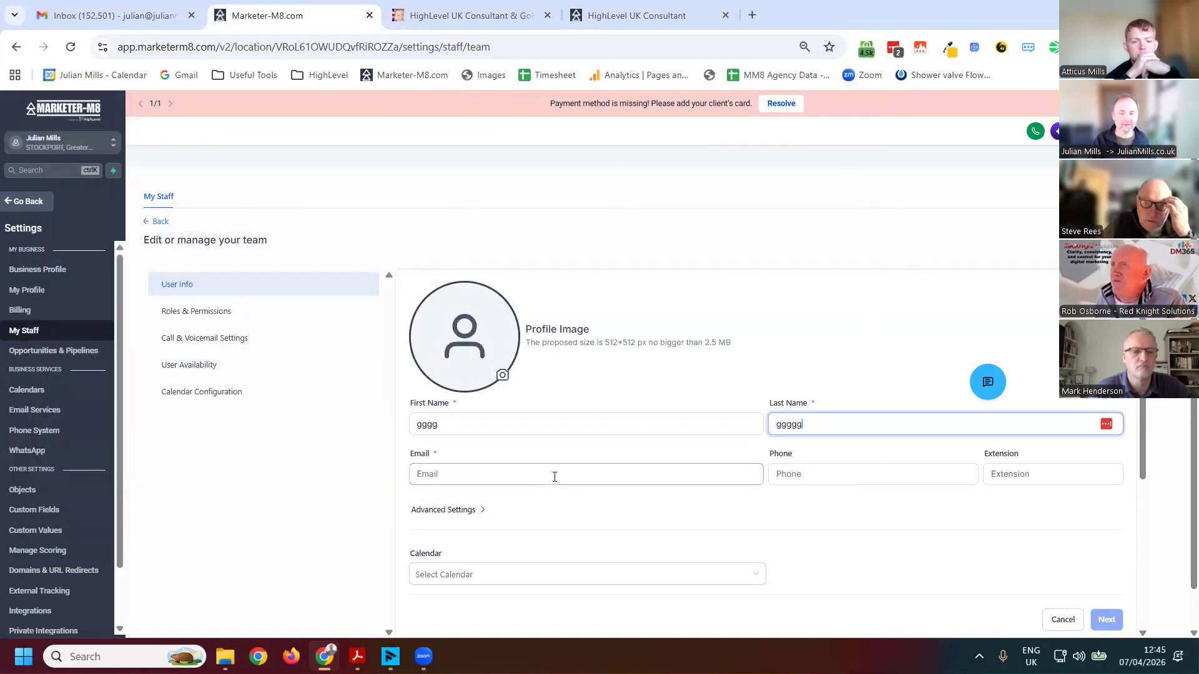
{"action": "left_click", "coordinate": [576, 480]}
{"action": "type", "text": "gggg"}
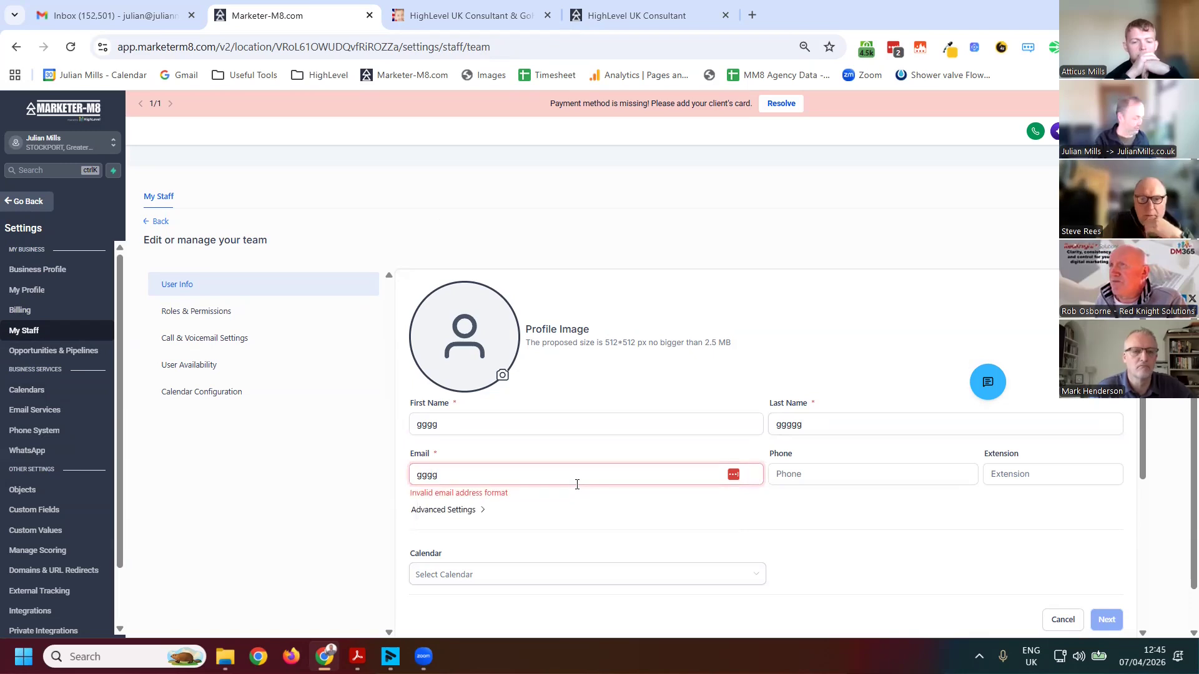
{"action": "type", "text": "@jjj.com"}
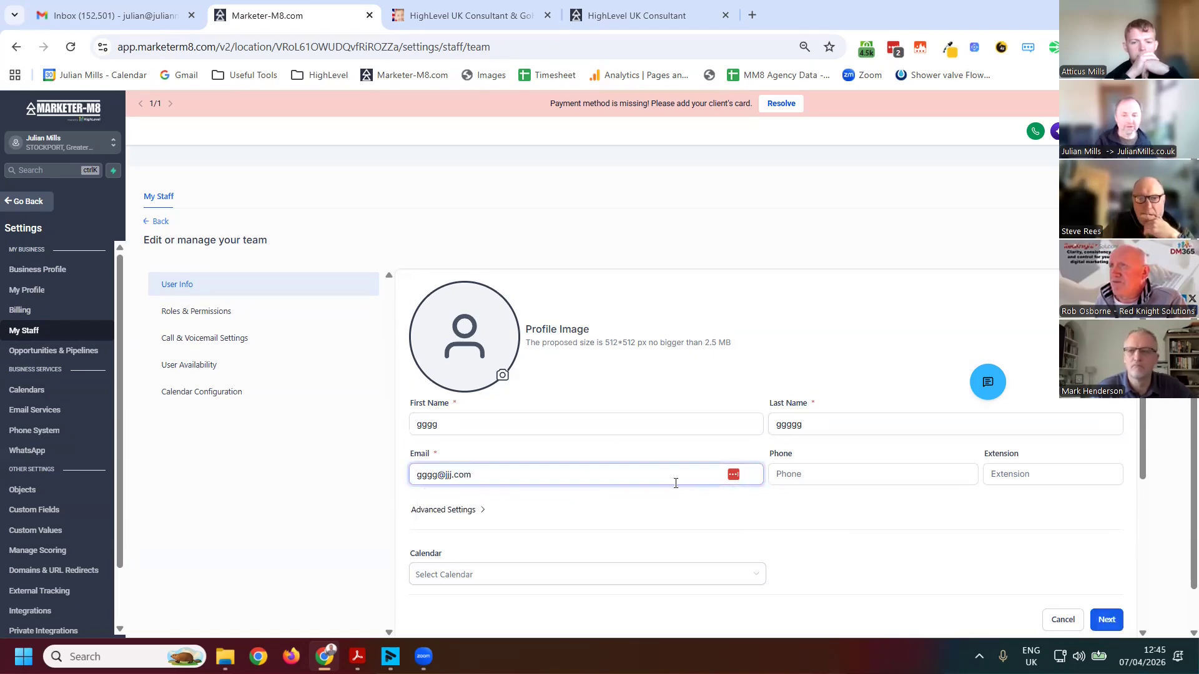
{"action": "left_click", "coordinate": [557, 374]}
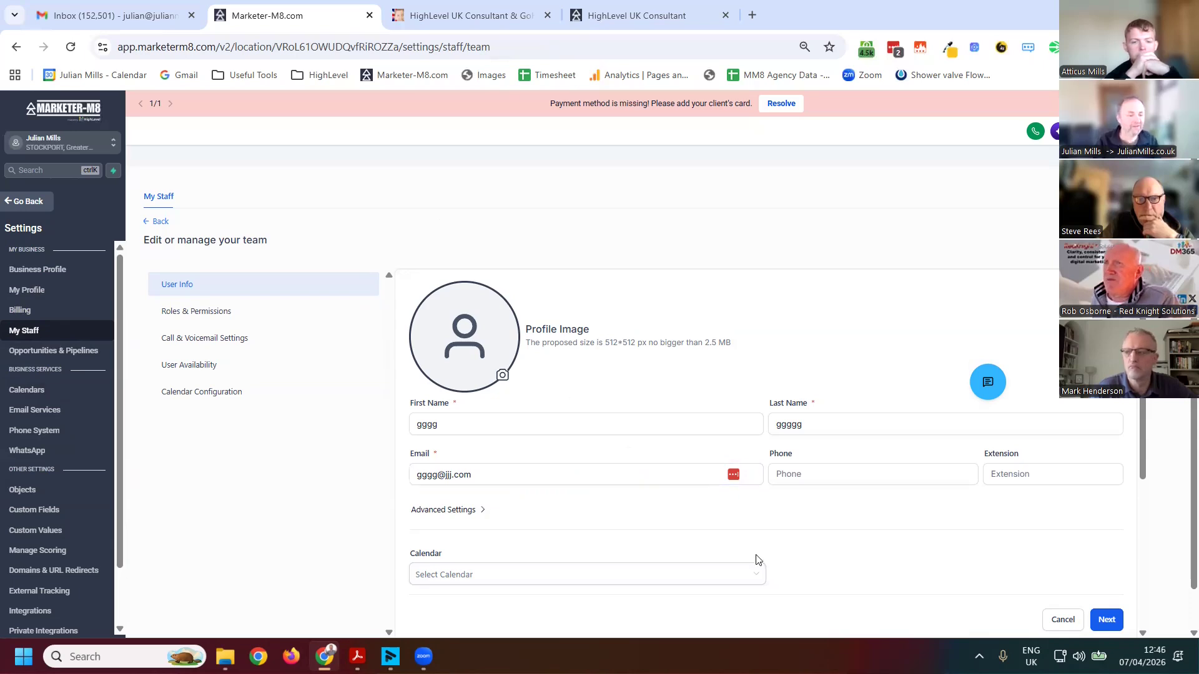
Review the calendar selection and email signature options in the new user's User Info form.
{"action": "scroll", "coordinate": [724, 454], "scroll_direction": "down", "scroll_amount": 4}
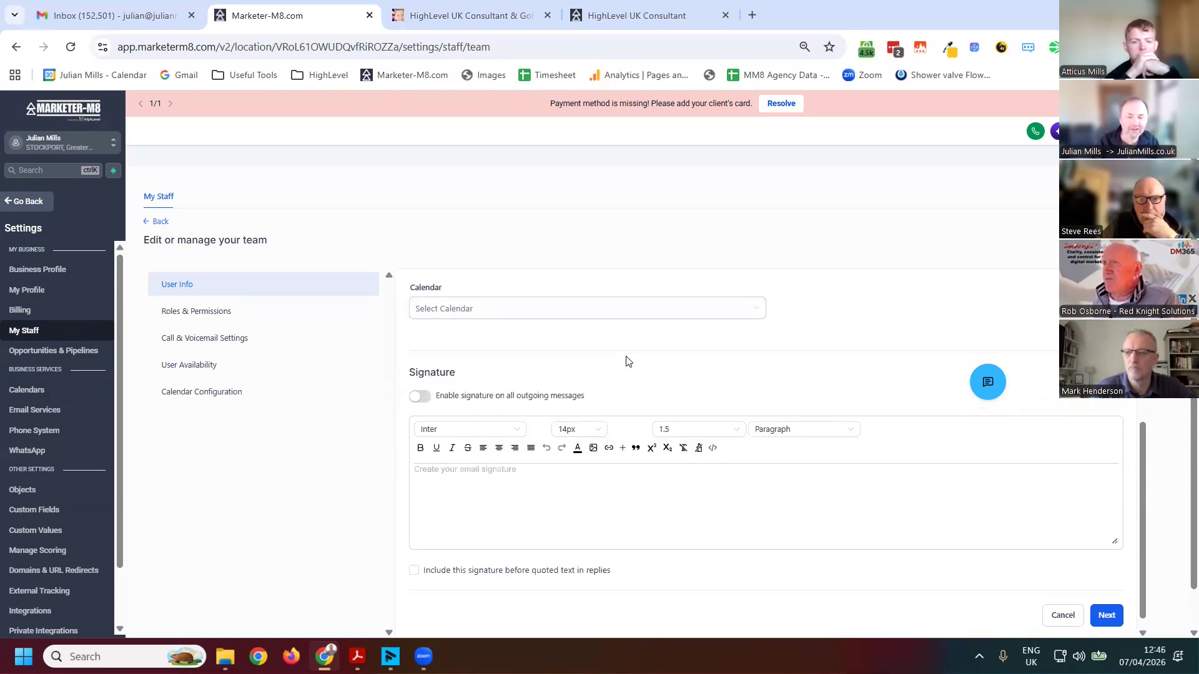
{"action": "scroll", "coordinate": [683, 471], "scroll_direction": "up", "scroll_amount": 4}
{"action": "scroll", "coordinate": [1111, 632], "scroll_direction": "down", "scroll_amount": 2}
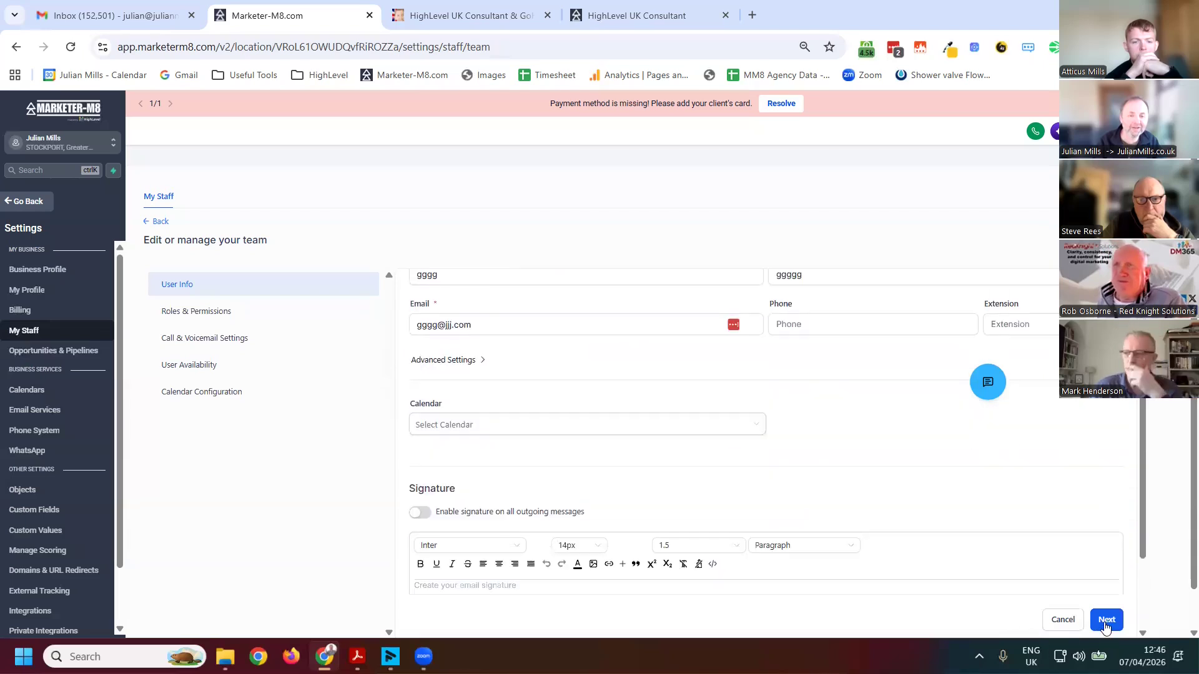
Go on to the new user's Roles & Permissions and set the user role to User.
{"action": "left_click", "coordinate": [1117, 632]}
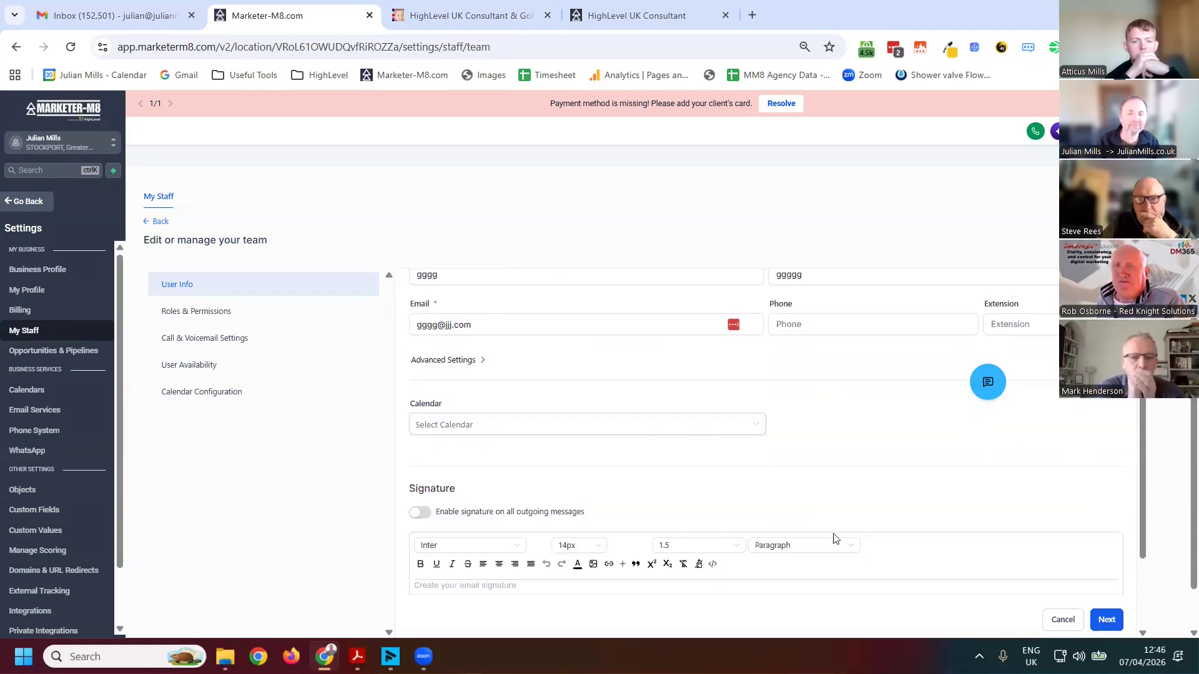
{"action": "scroll", "coordinate": [646, 392], "scroll_direction": "up", "scroll_amount": 2}
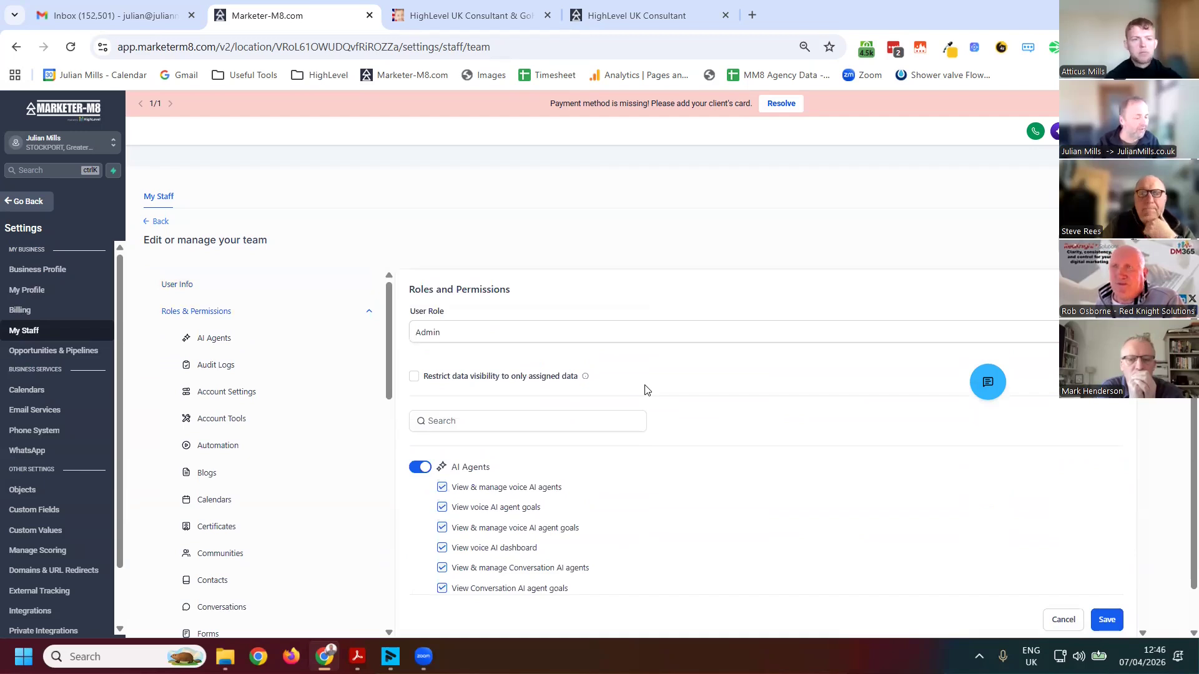
{"action": "left_click", "coordinate": [427, 338]}
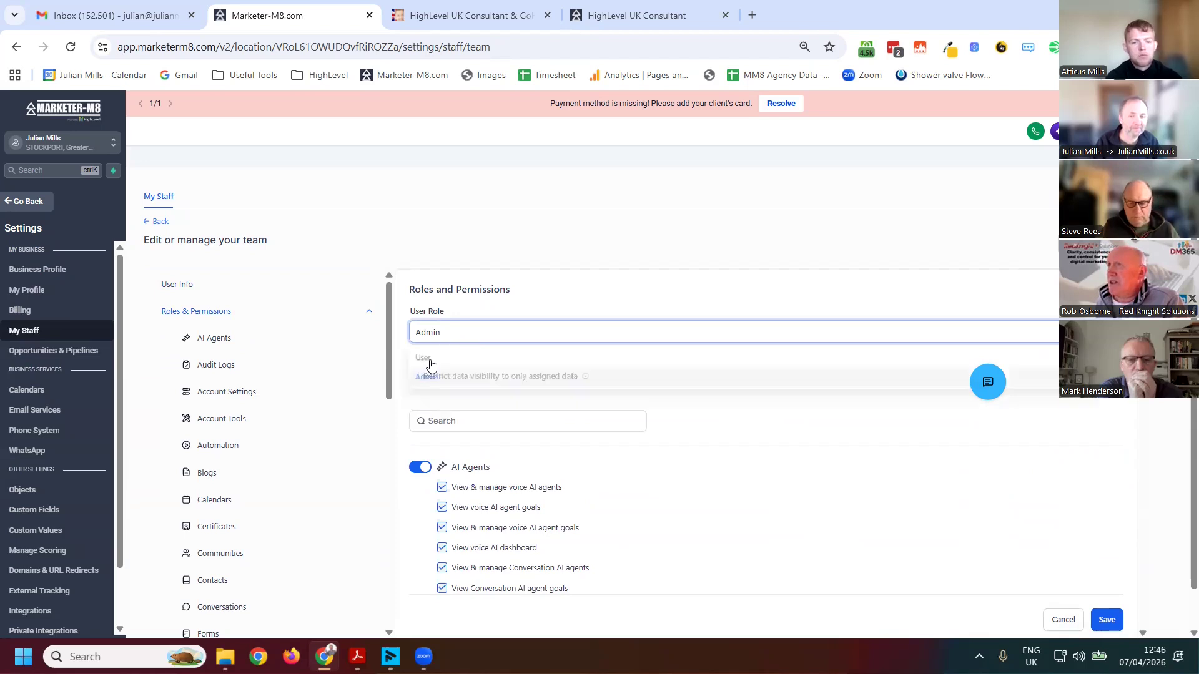
{"action": "left_click", "coordinate": [440, 332]}
{"action": "left_click", "coordinate": [445, 350]}
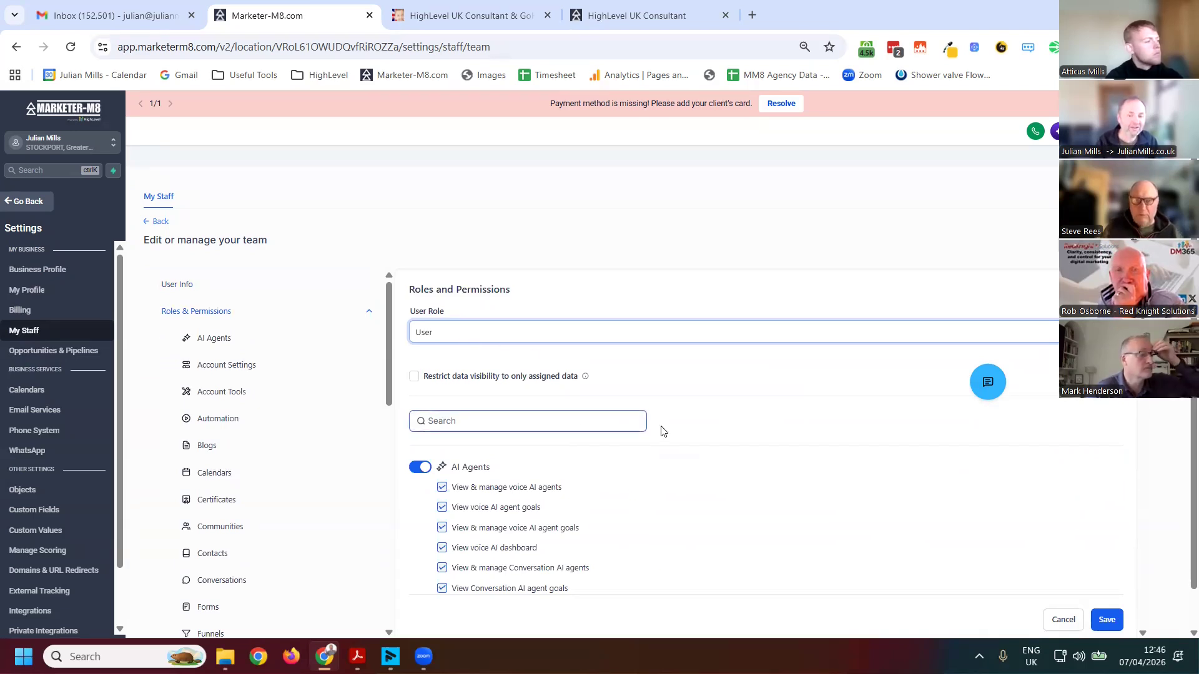
Remove the new user's permissions for View & manage workflows, Forms, and View & manage funnels.
{"action": "scroll", "coordinate": [454, 493], "scroll_direction": "down", "scroll_amount": 10}
{"action": "left_click", "coordinate": [443, 492]}
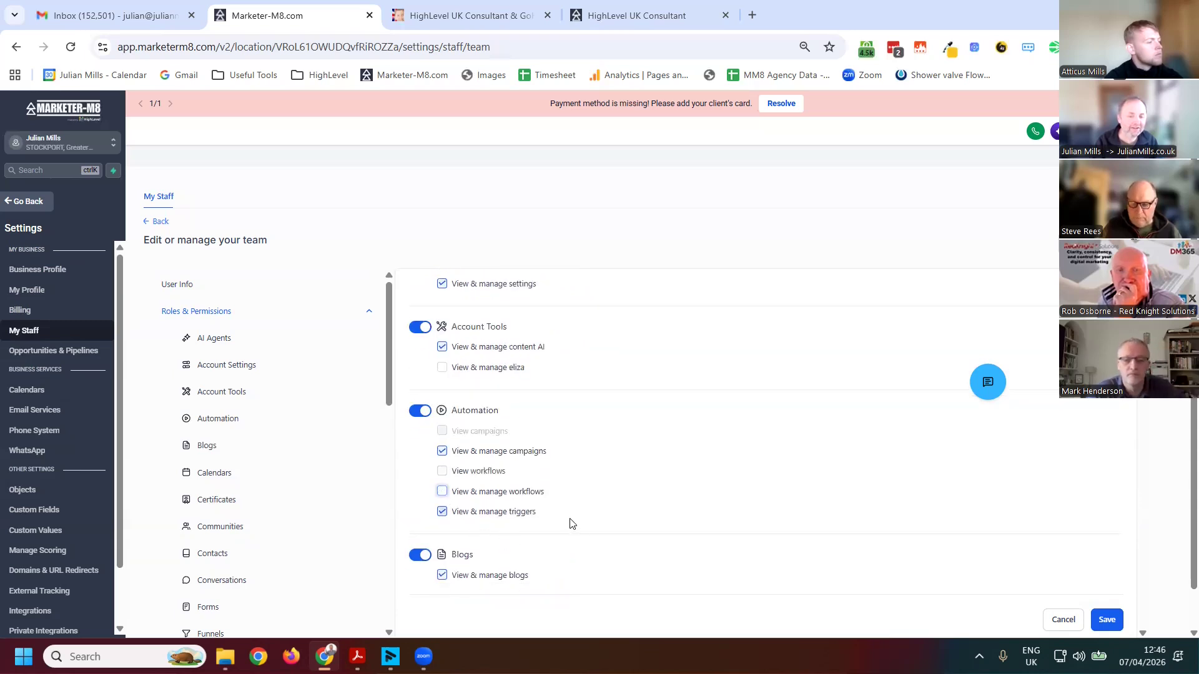
{"action": "scroll", "coordinate": [567, 518], "scroll_direction": "down", "scroll_amount": 10}
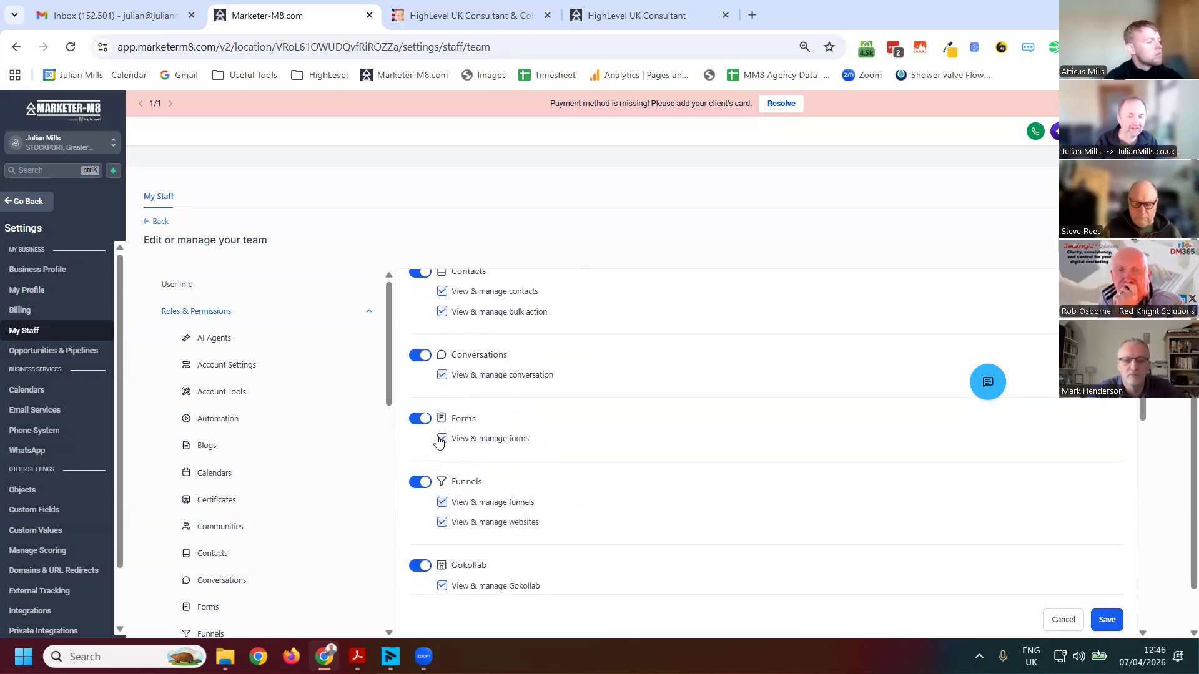
{"action": "left_click", "coordinate": [419, 418]}
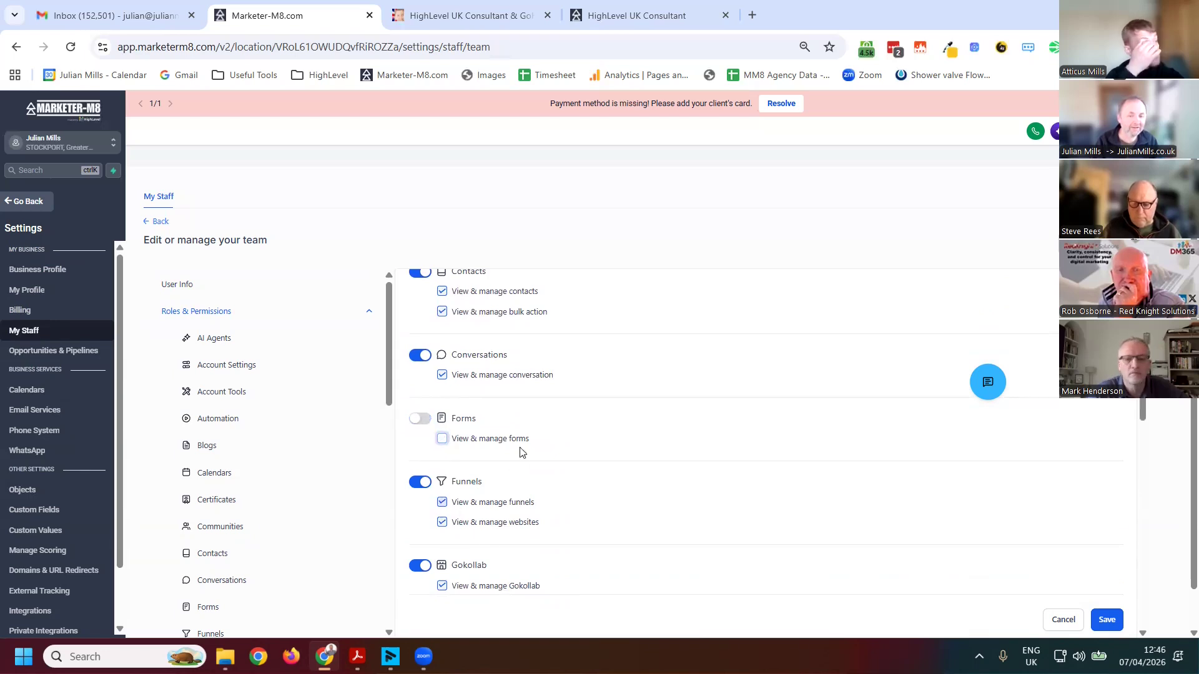
{"action": "left_click", "coordinate": [522, 503]}
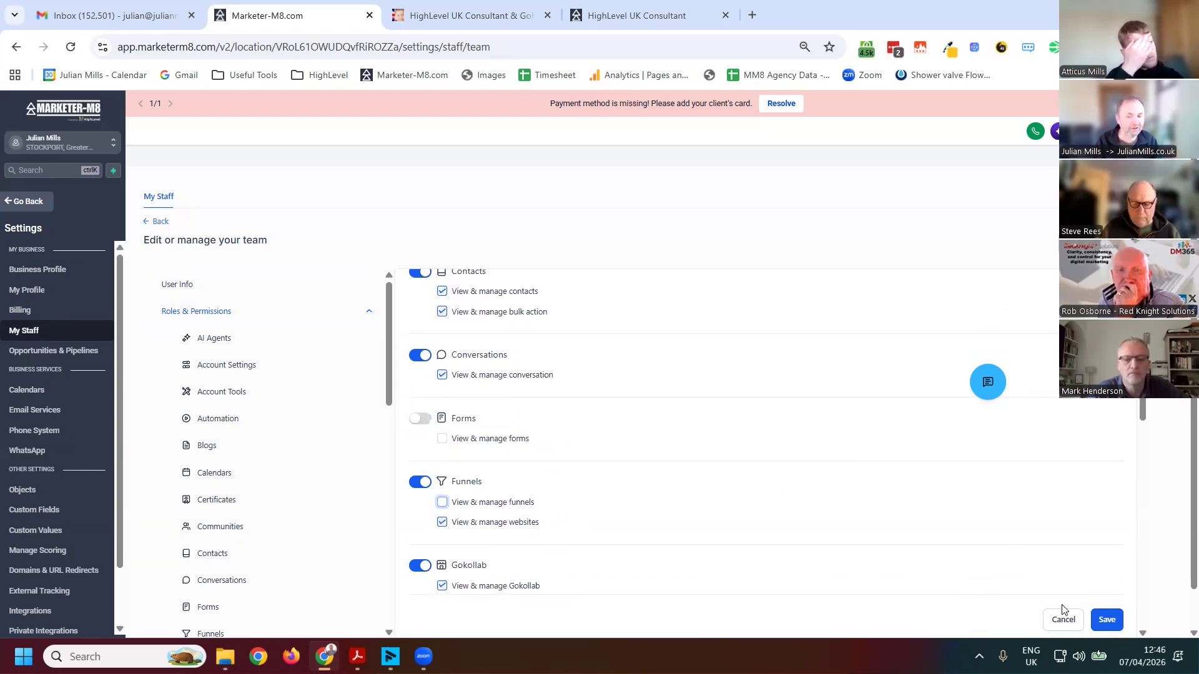
Save the new staff user and reopen the same user's details from the staff list.
{"action": "left_click", "coordinate": [1102, 621]}
{"action": "left_click", "coordinate": [1099, 622]}
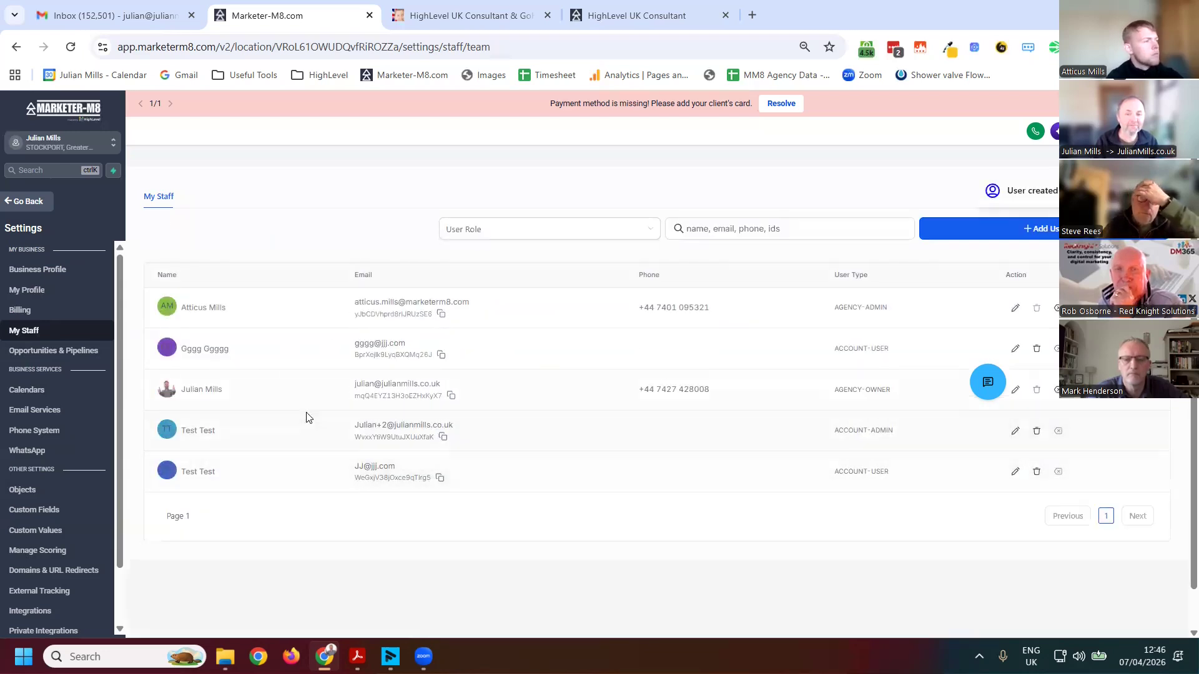
{"action": "left_click", "coordinate": [1015, 349]}
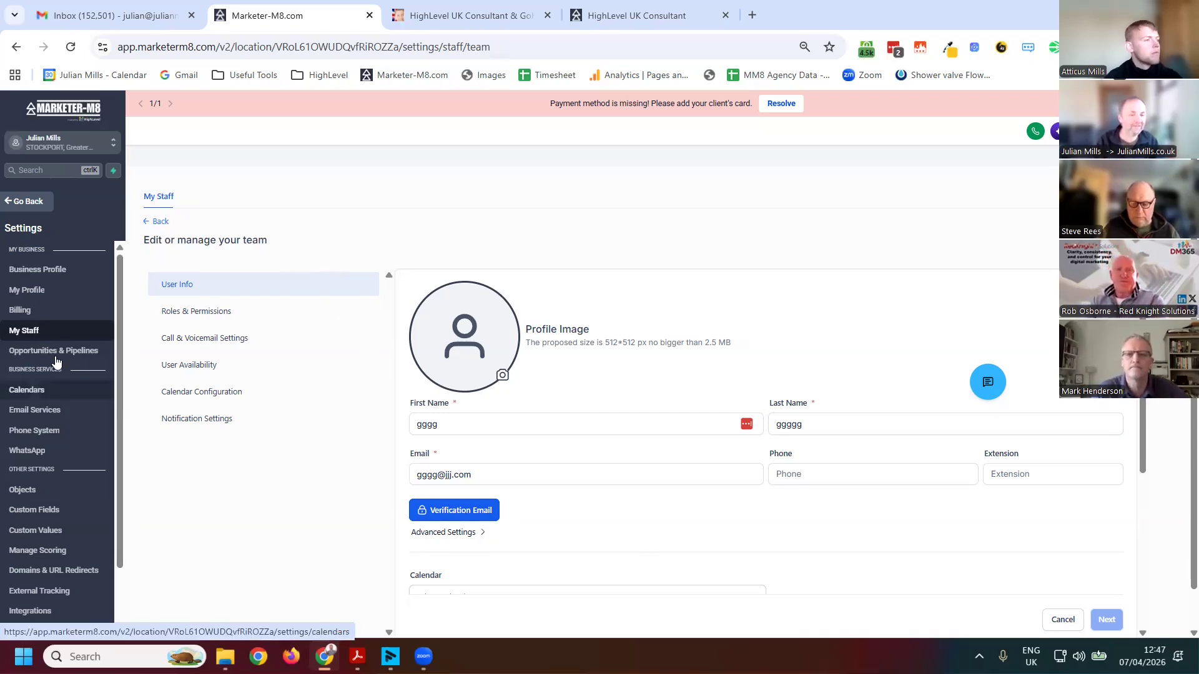
Review the Opportunities & Pipelines settings, and go on to the SMTP Service page under Email Services.
{"action": "left_click", "coordinate": [78, 353]}
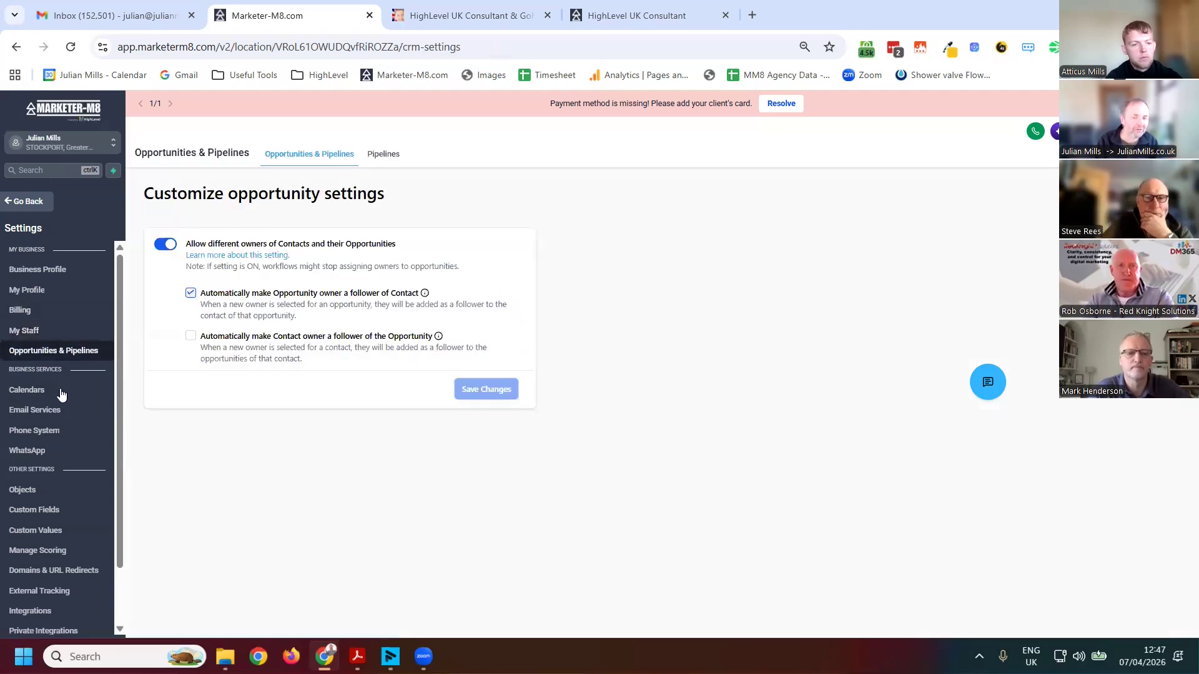
{"action": "left_click", "coordinate": [34, 411]}
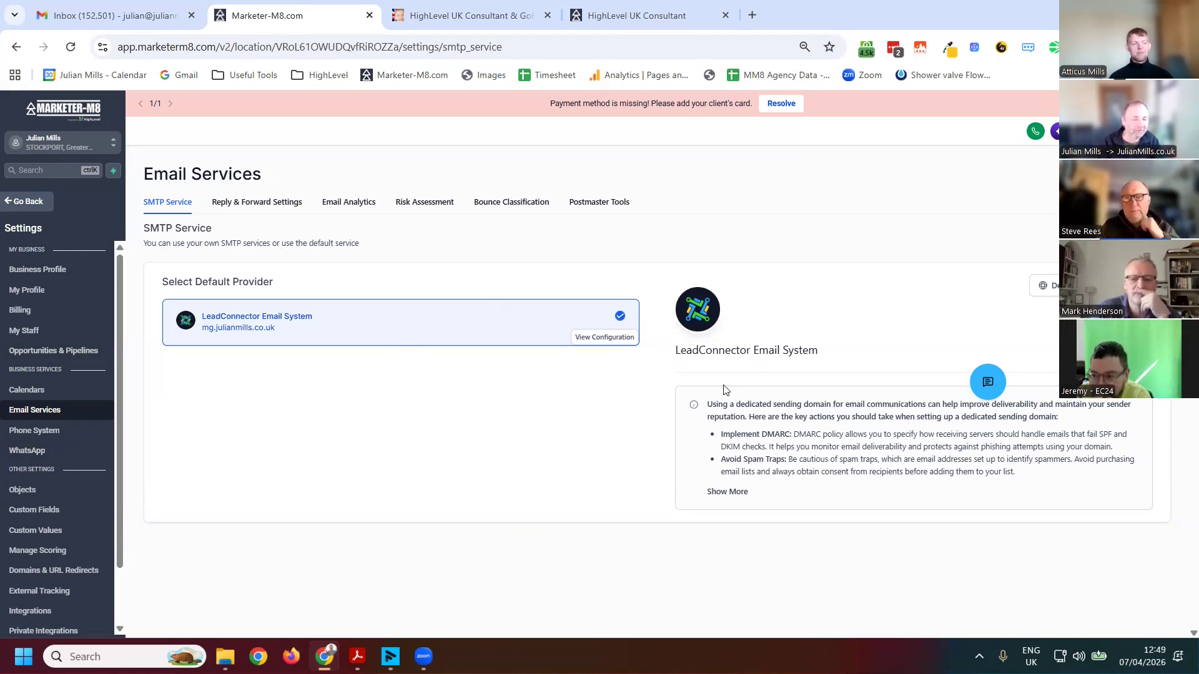
Open the Phone System settings and reload the page to load the account's phone numbers.
{"action": "left_click", "coordinate": [36, 434]}
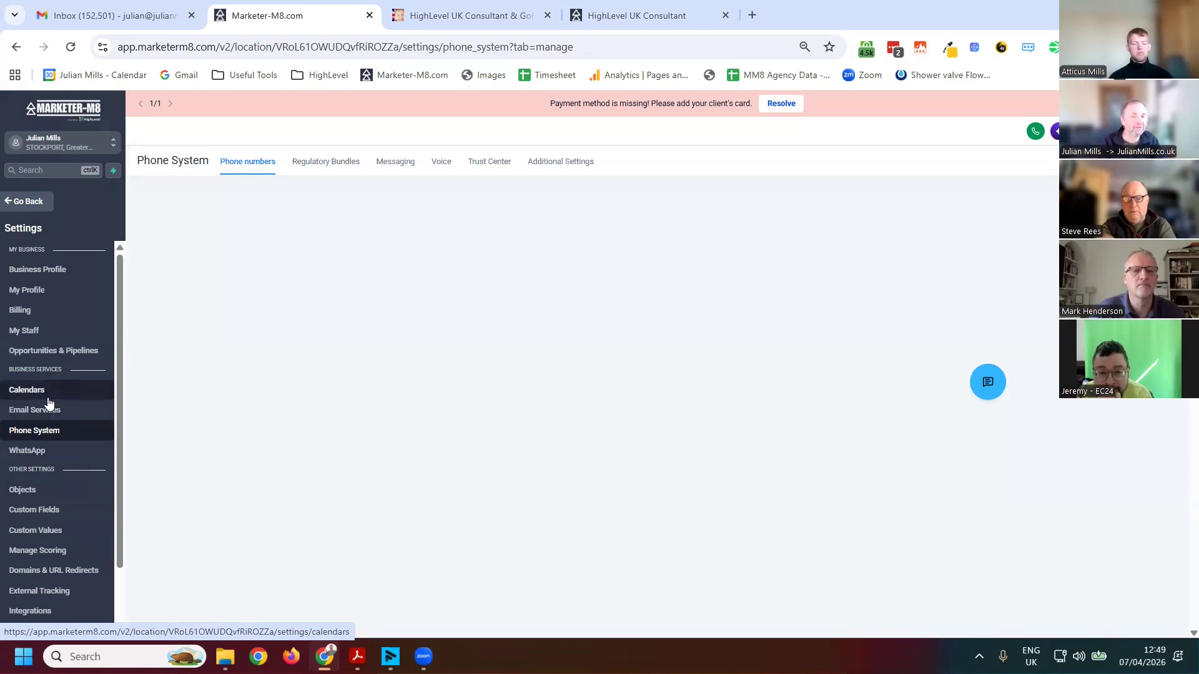
{"action": "left_click", "coordinate": [32, 434]}
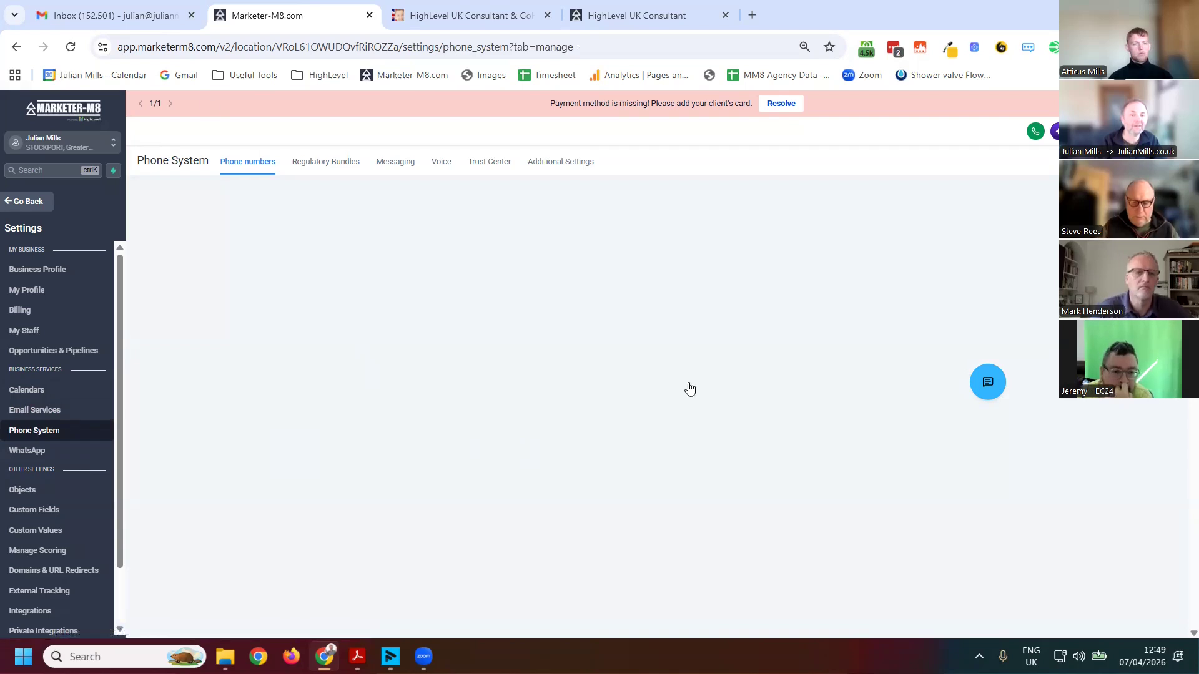
{"action": "key", "text": "F5"}
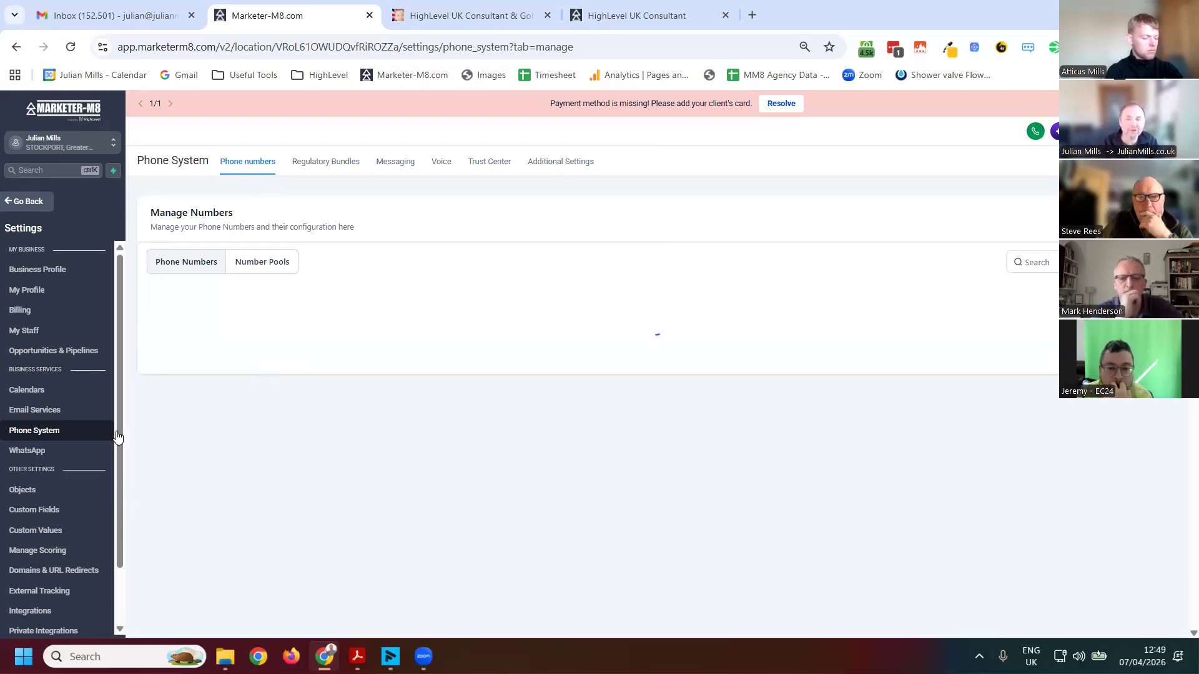
{"action": "left_click", "coordinate": [39, 433]}
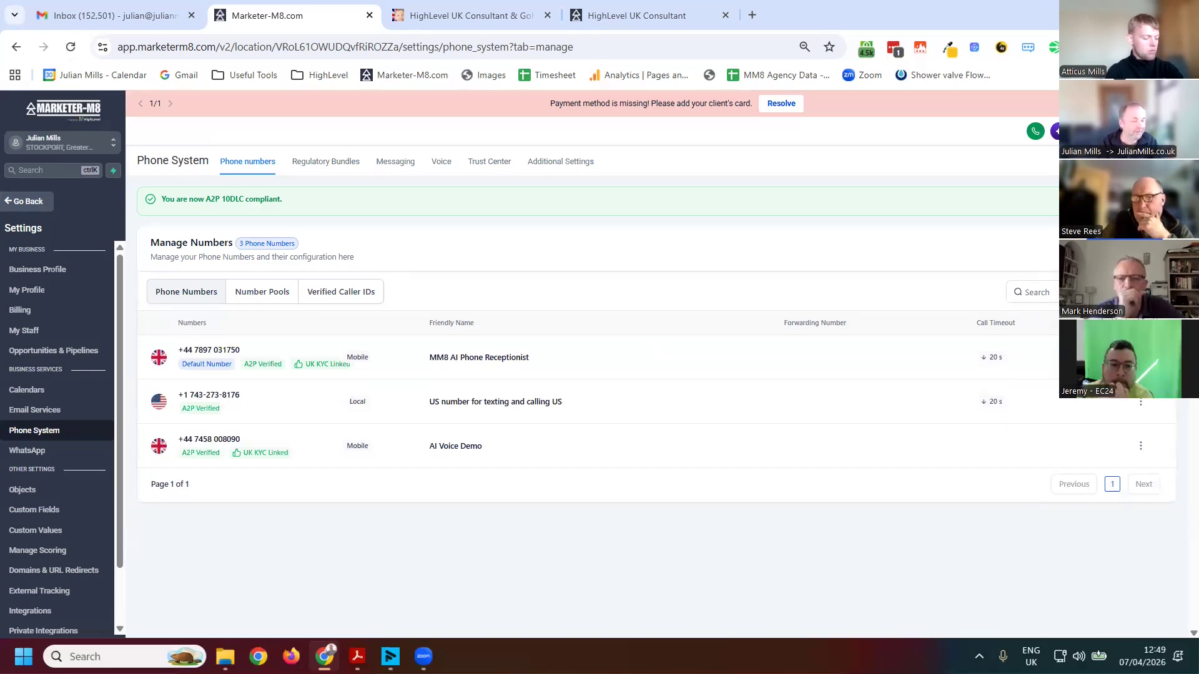
Look over the United States numbers and filter options for buying a phone number, and leave without purchasing.
{"action": "left_click", "coordinate": [1118, 248]}
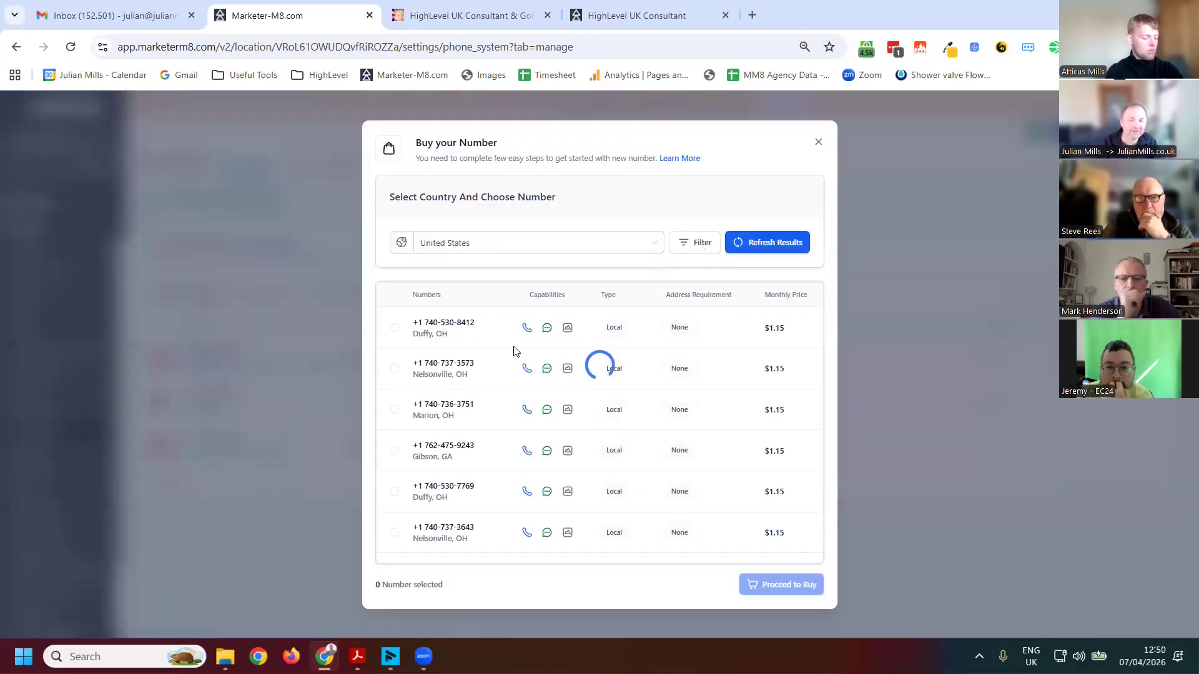
{"action": "left_click", "coordinate": [695, 242]}
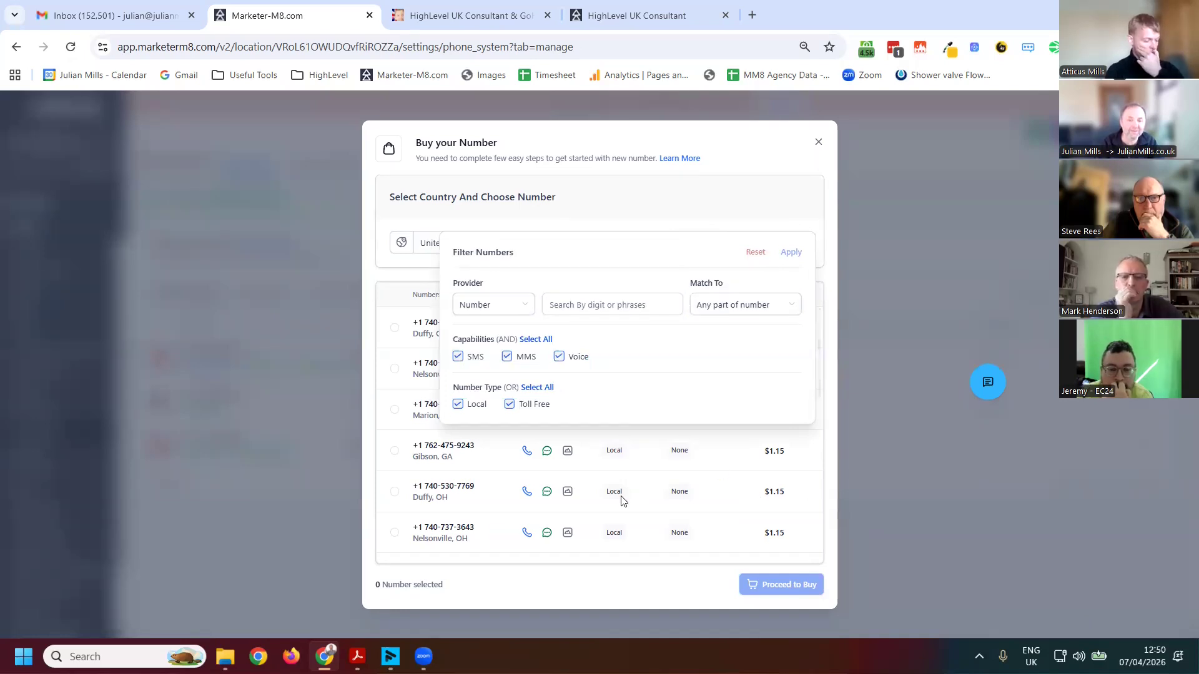
{"action": "left_click", "coordinate": [783, 572]}
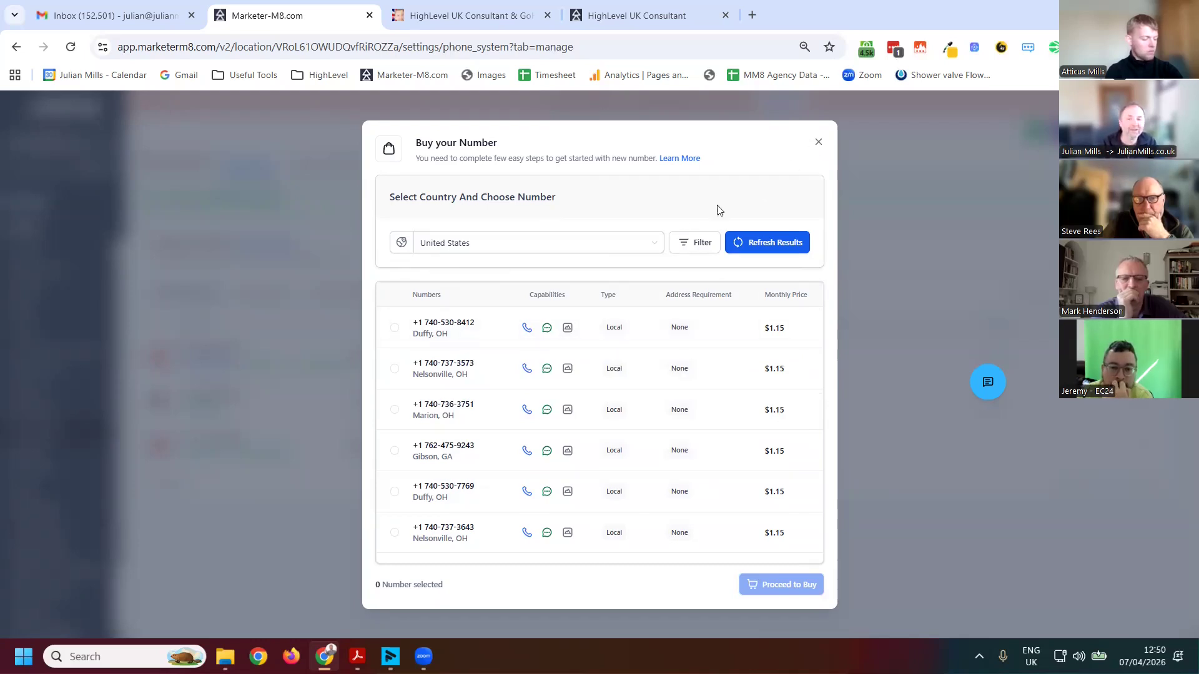
{"action": "left_click", "coordinate": [323, 167]}
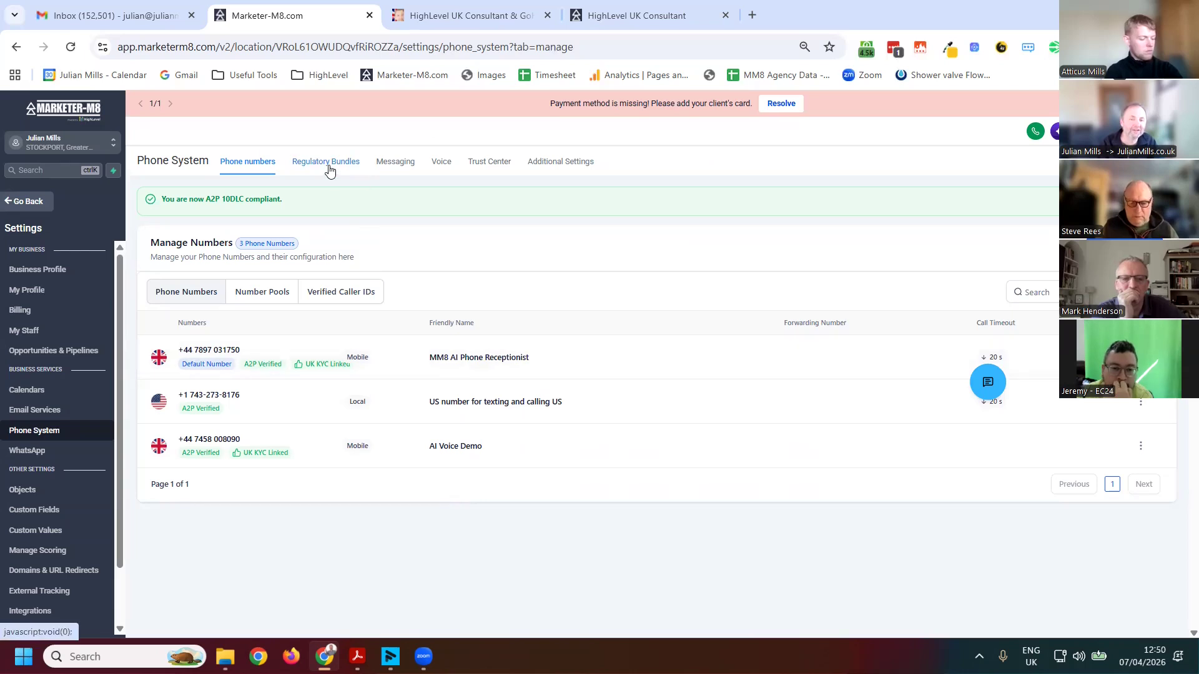
Start adding a bundle under Regulatory Bundles, compare the two bundle types and continue with Regulatory Bundle.
{"action": "left_click", "coordinate": [356, 180]}
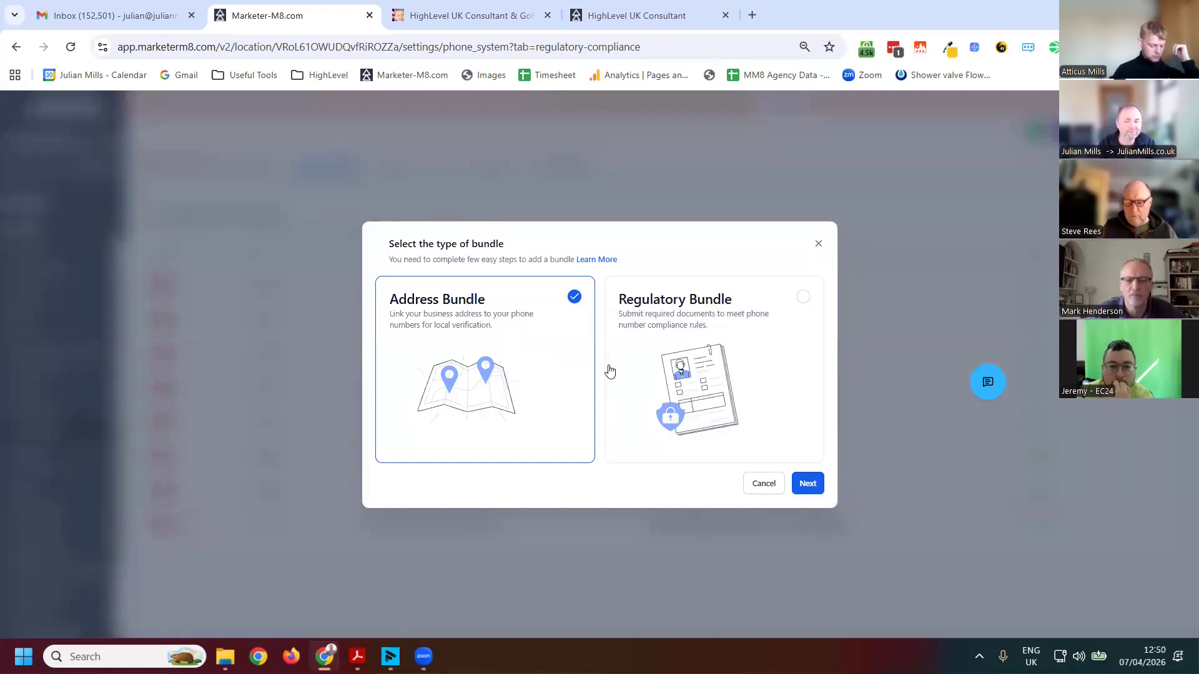
{"action": "left_click", "coordinate": [768, 350]}
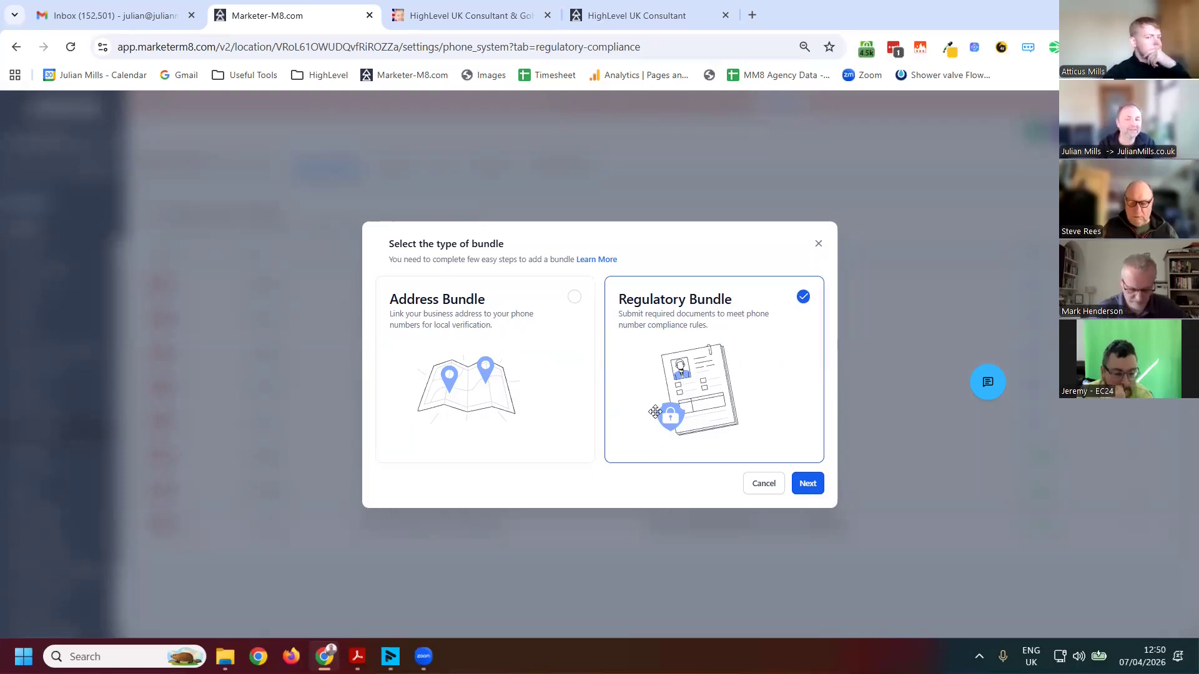
{"action": "left_click", "coordinate": [471, 331]}
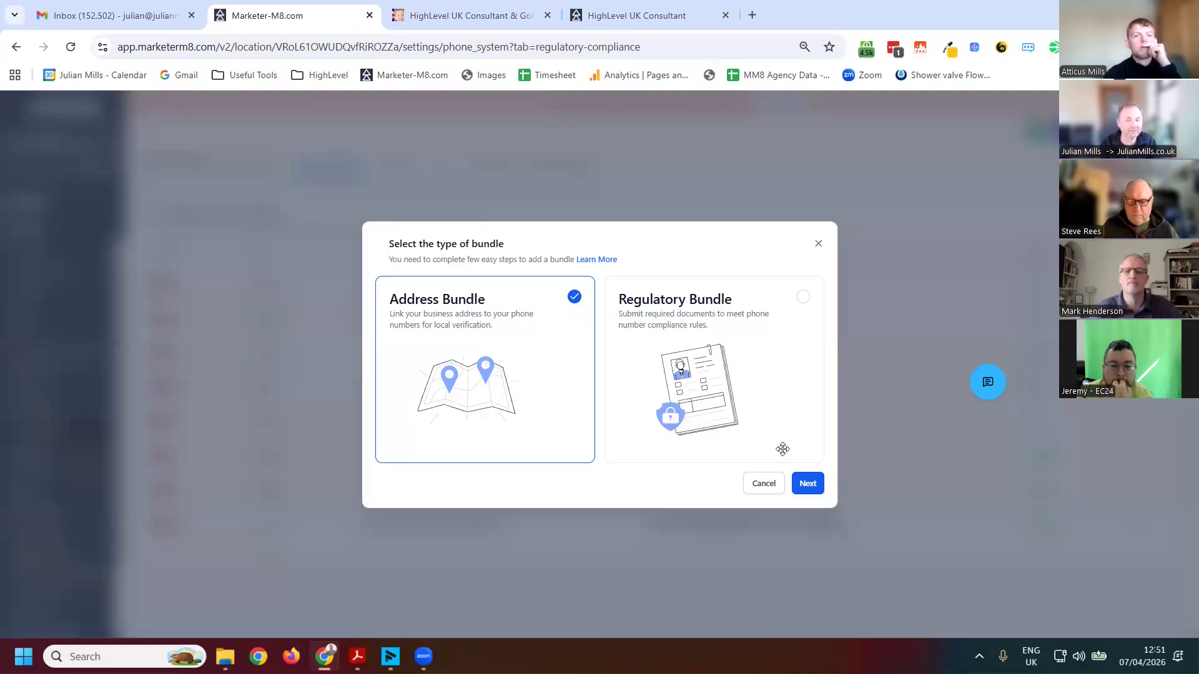
{"action": "left_click", "coordinate": [762, 349]}
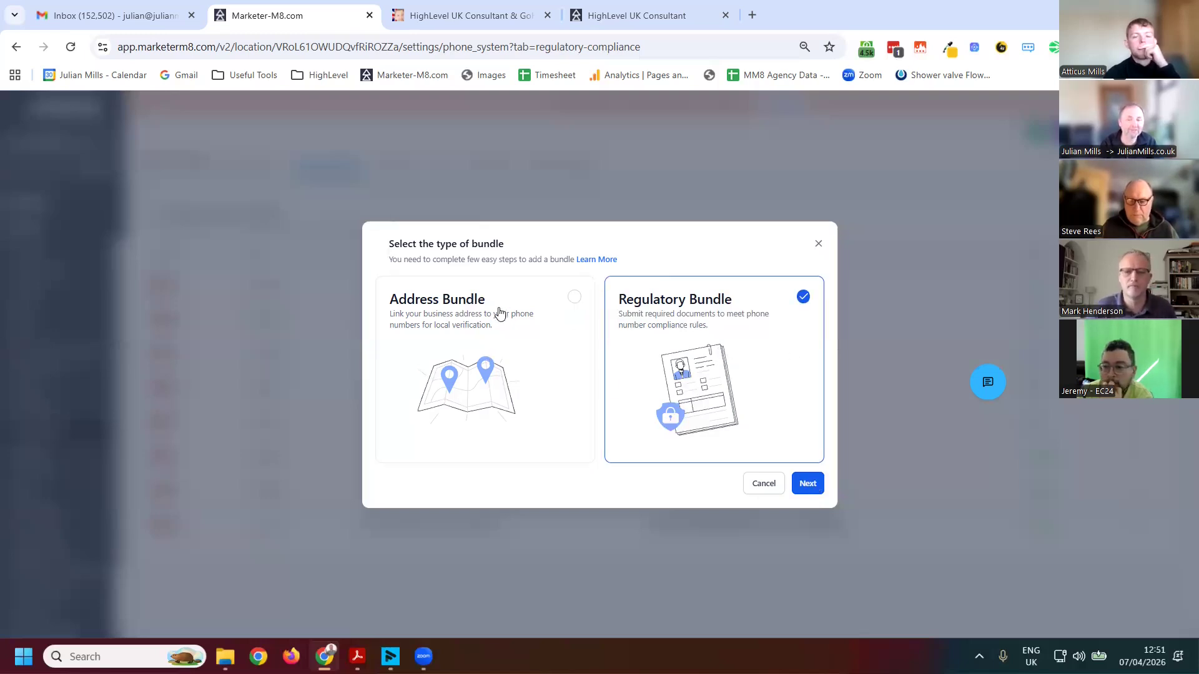
{"action": "left_click", "coordinate": [806, 488]}
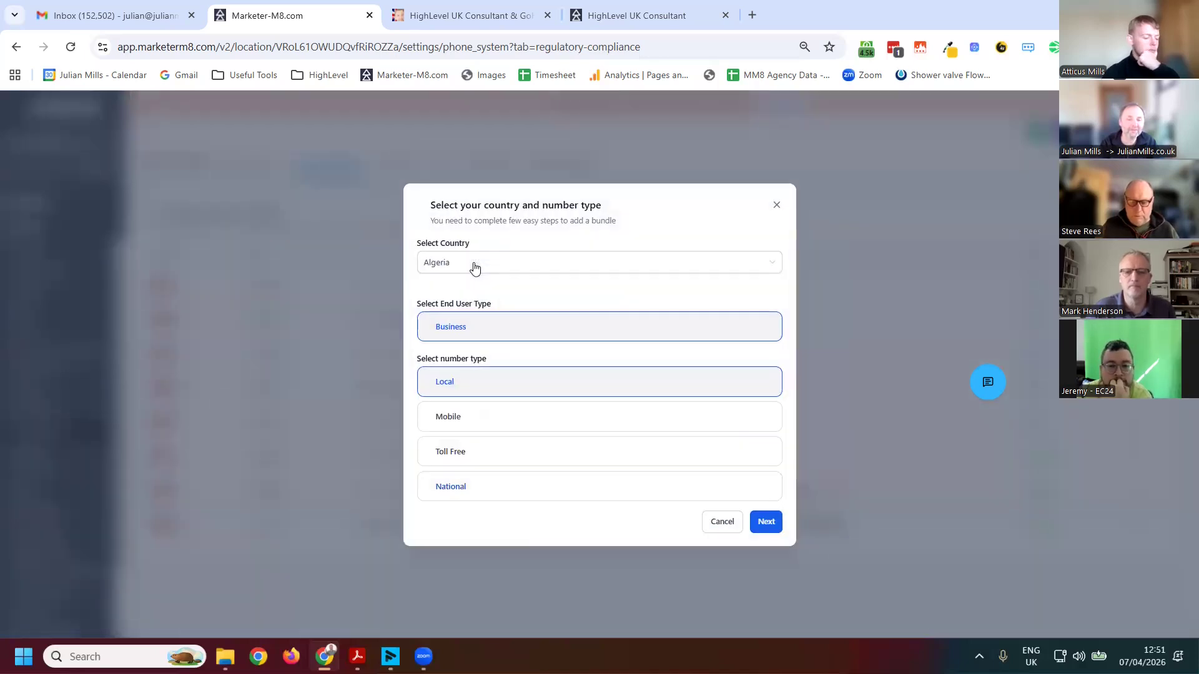
Set the regulatory bundle's country to UK.
{"action": "left_click", "coordinate": [486, 261]}
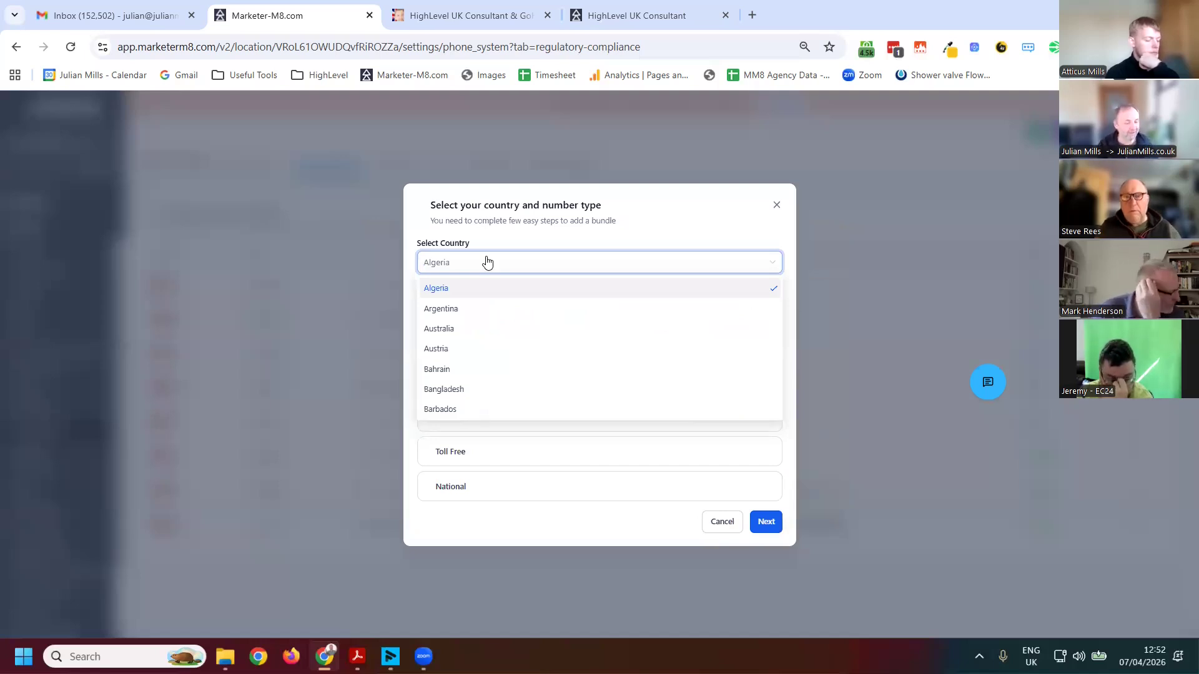
{"action": "type", "text": "u"}
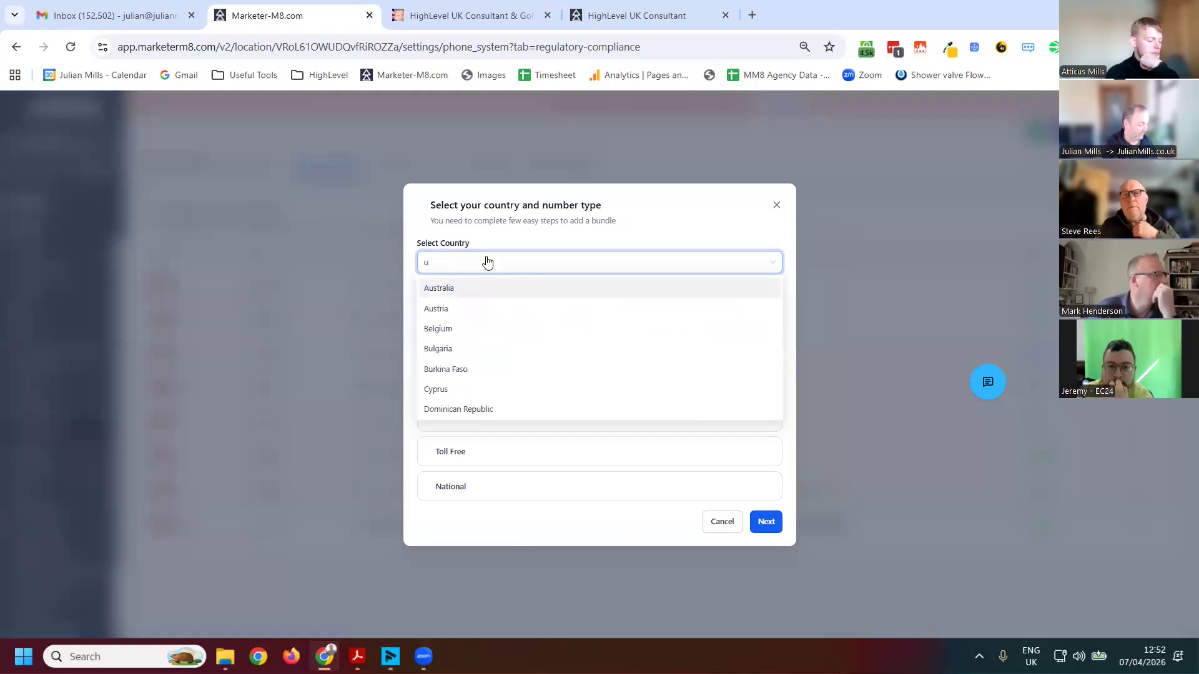
{"action": "type", "text": "nited"}
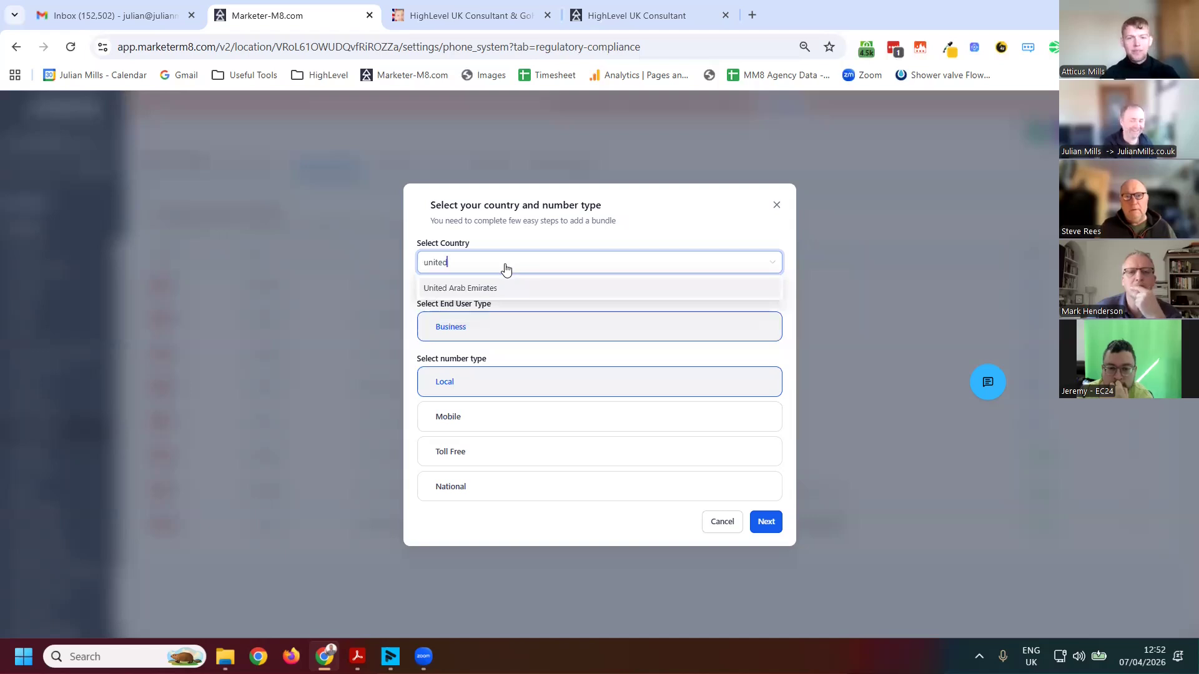
{"action": "key", "text": "BackSpace"}
{"action": "key", "text": "BackSpace"}
{"action": "key", "text": "BackSpace"}
{"action": "key", "text": "BackSpace"}
{"action": "key", "text": "BackSpace"}
{"action": "key", "text": "BackSpace"}
{"action": "type", "text": "uk"}
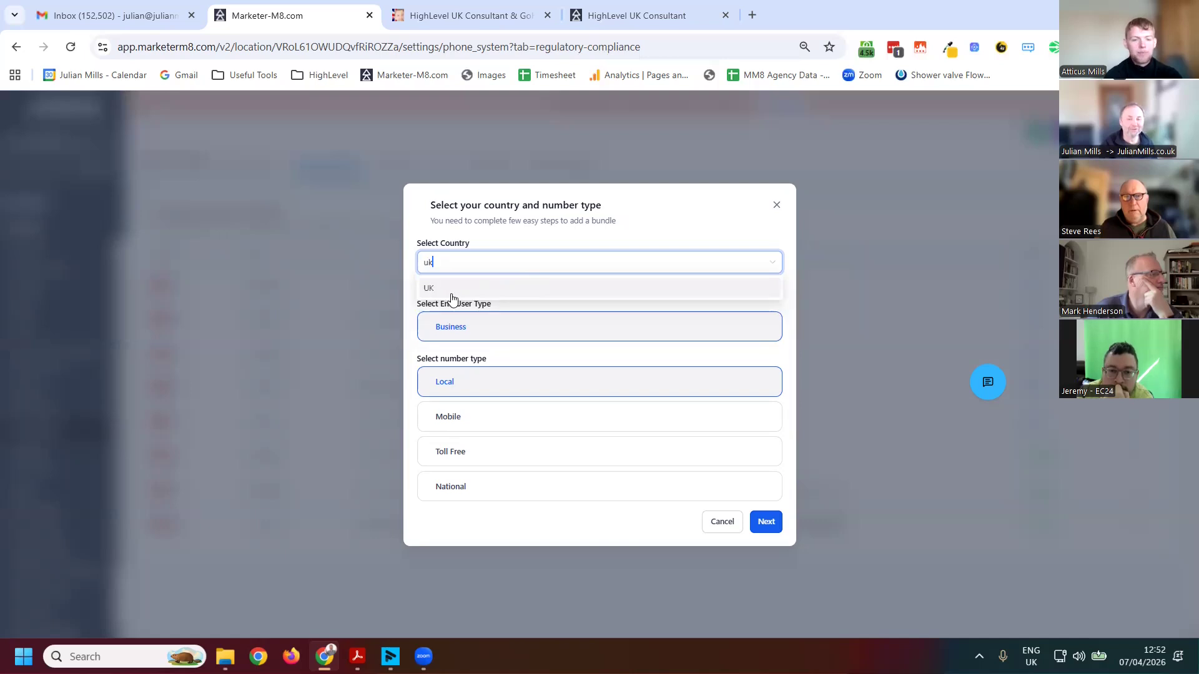
{"action": "key", "text": "Return"}
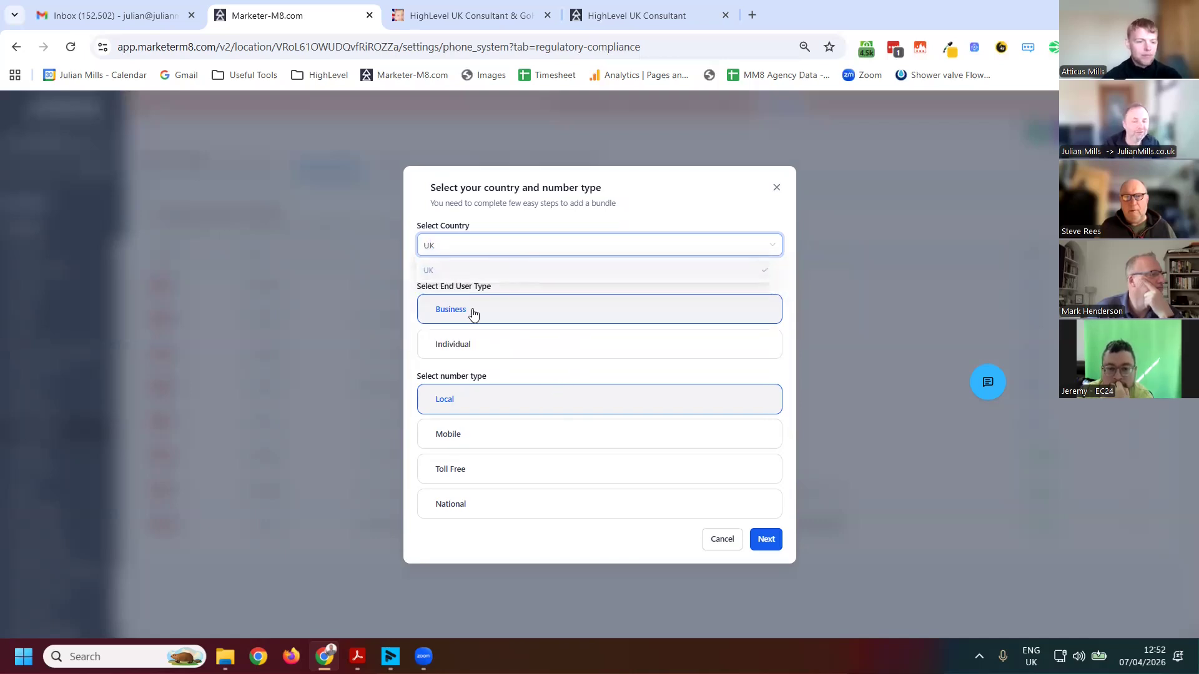
Set the bundle's end user type to Individual and its number type to Mobile.
{"action": "left_click", "coordinate": [477, 354]}
{"action": "left_click", "coordinate": [486, 309]}
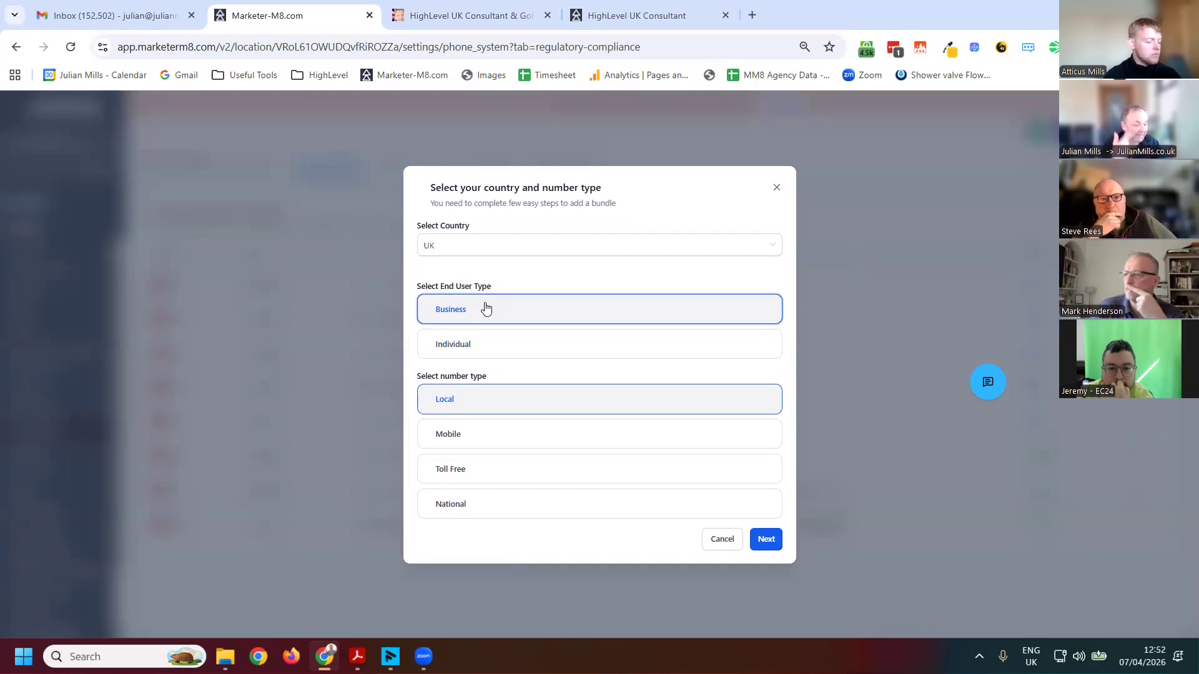
{"action": "left_click", "coordinate": [464, 344]}
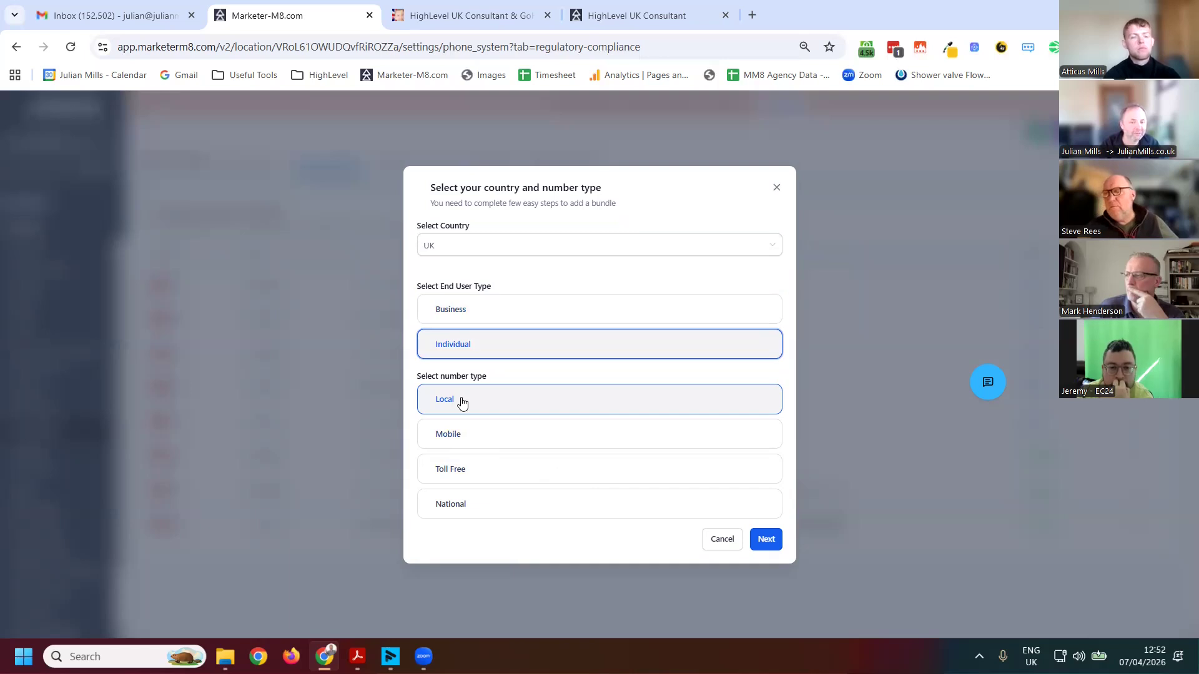
{"action": "left_click", "coordinate": [463, 440]}
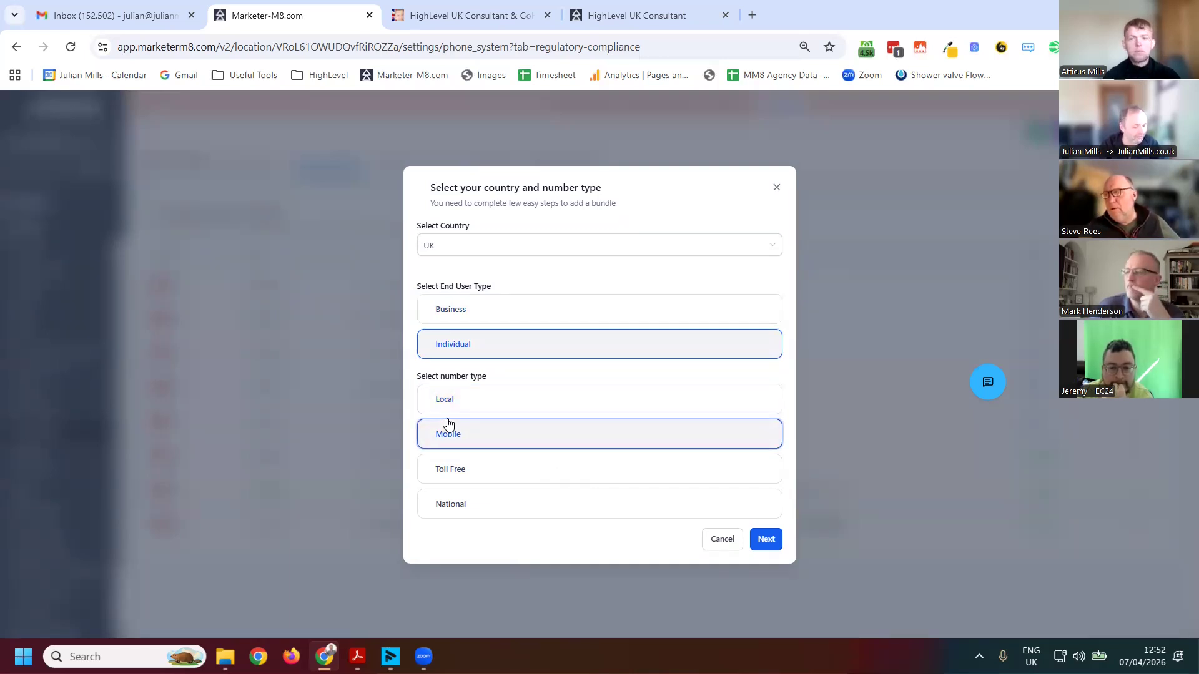
{"action": "left_click", "coordinate": [472, 400]}
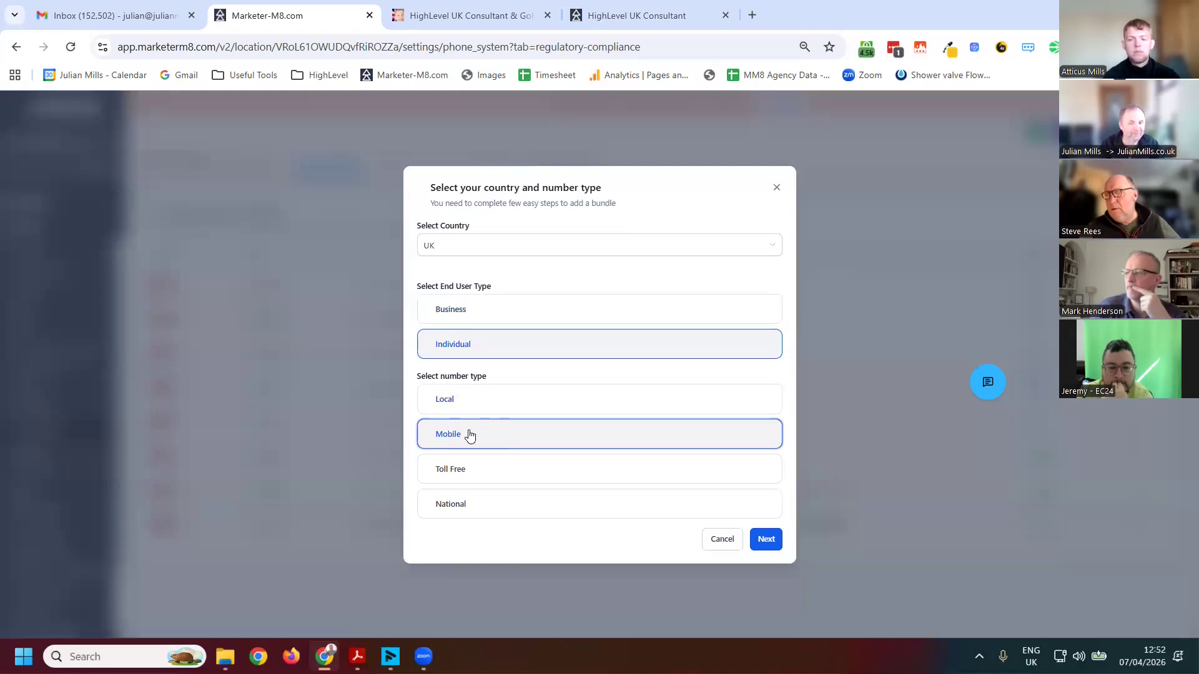
{"action": "key", "text": "Down"}
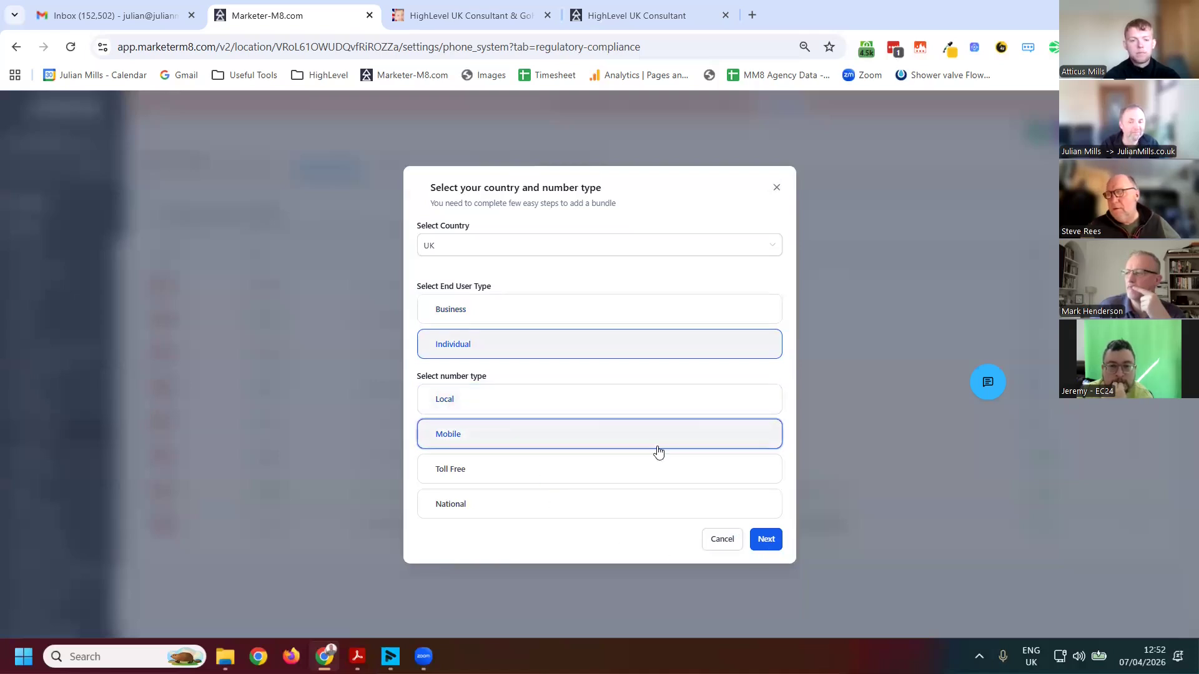
Continue to the bundle's end user information form, review its contact fields, and leave without submitting it.
{"action": "key", "text": "Return"}
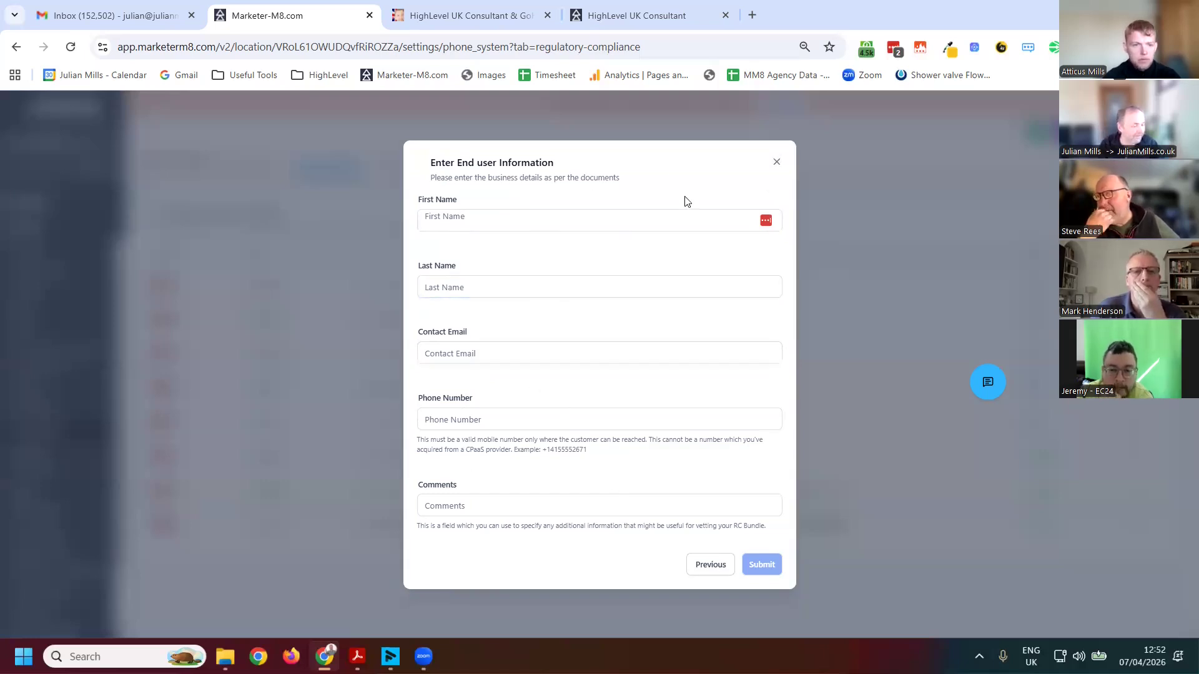
{"action": "left_click", "coordinate": [635, 284]}
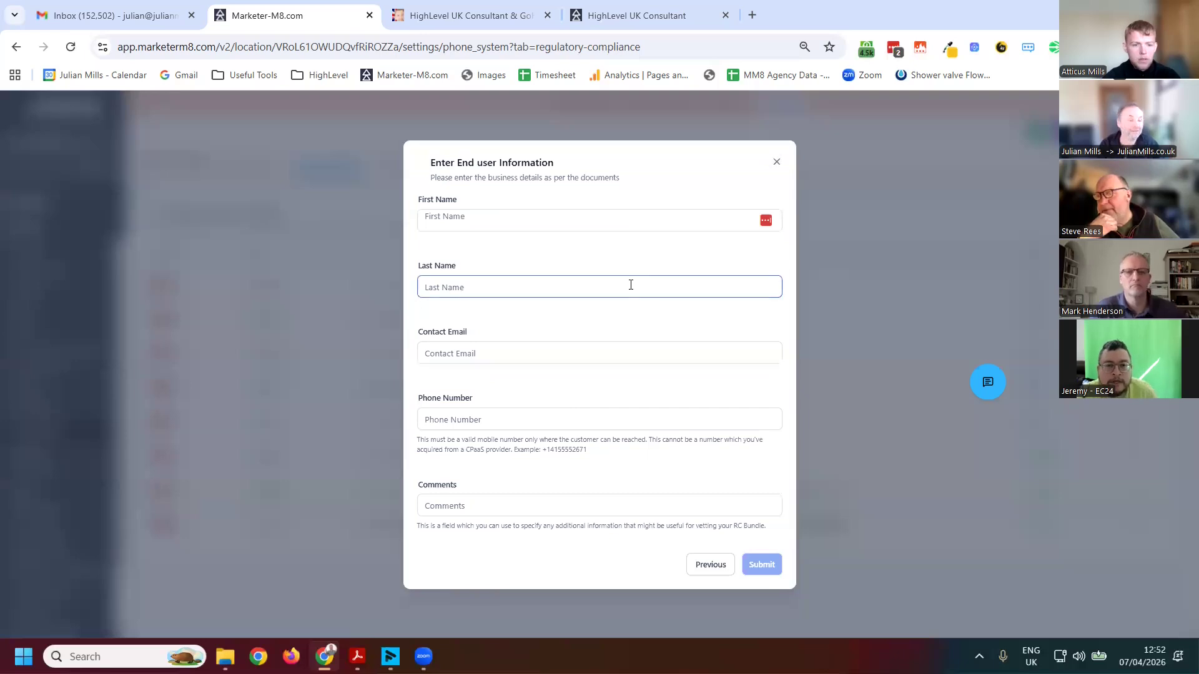
{"action": "left_click", "coordinate": [586, 255]}
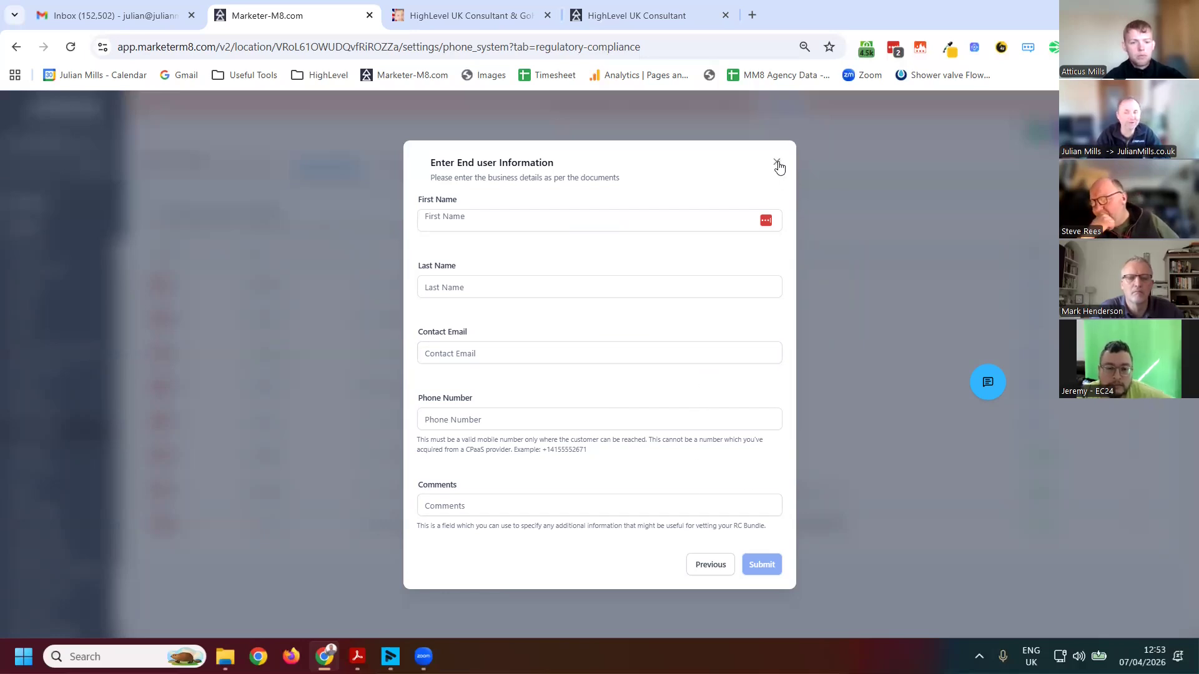
{"action": "left_click", "coordinate": [880, 246]}
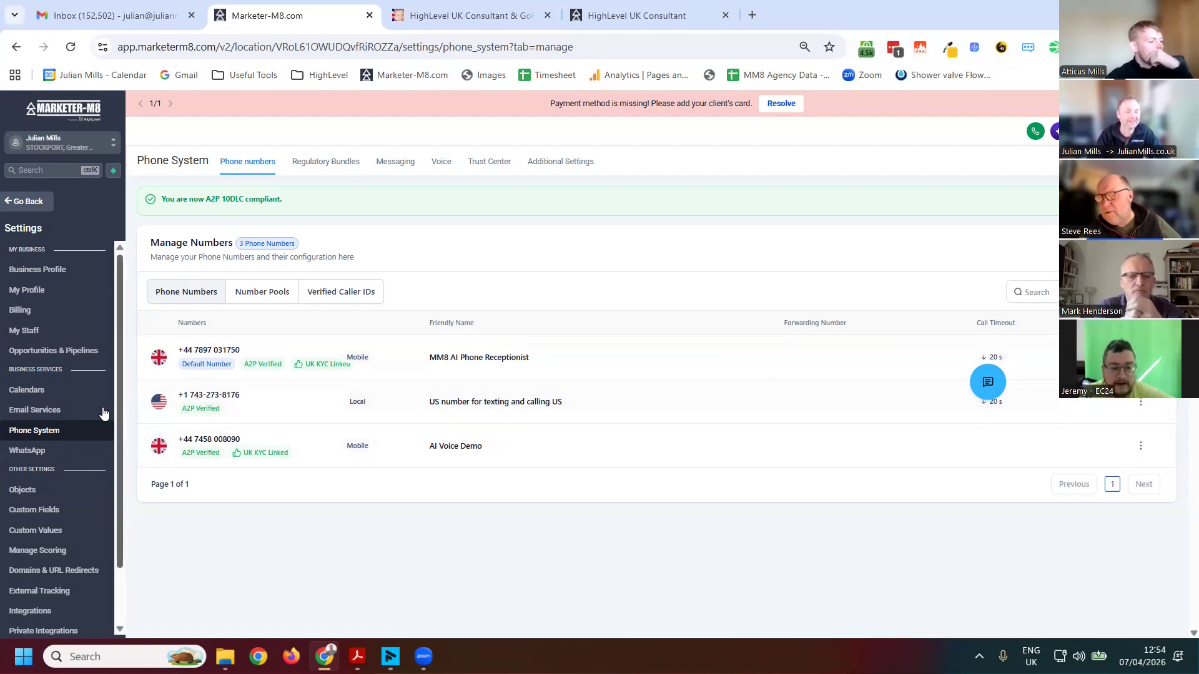
Look over the WhatsApp settings with the Meta marketing messages offer dismissed, and return to the Phone System settings.
{"action": "left_click", "coordinate": [31, 451]}
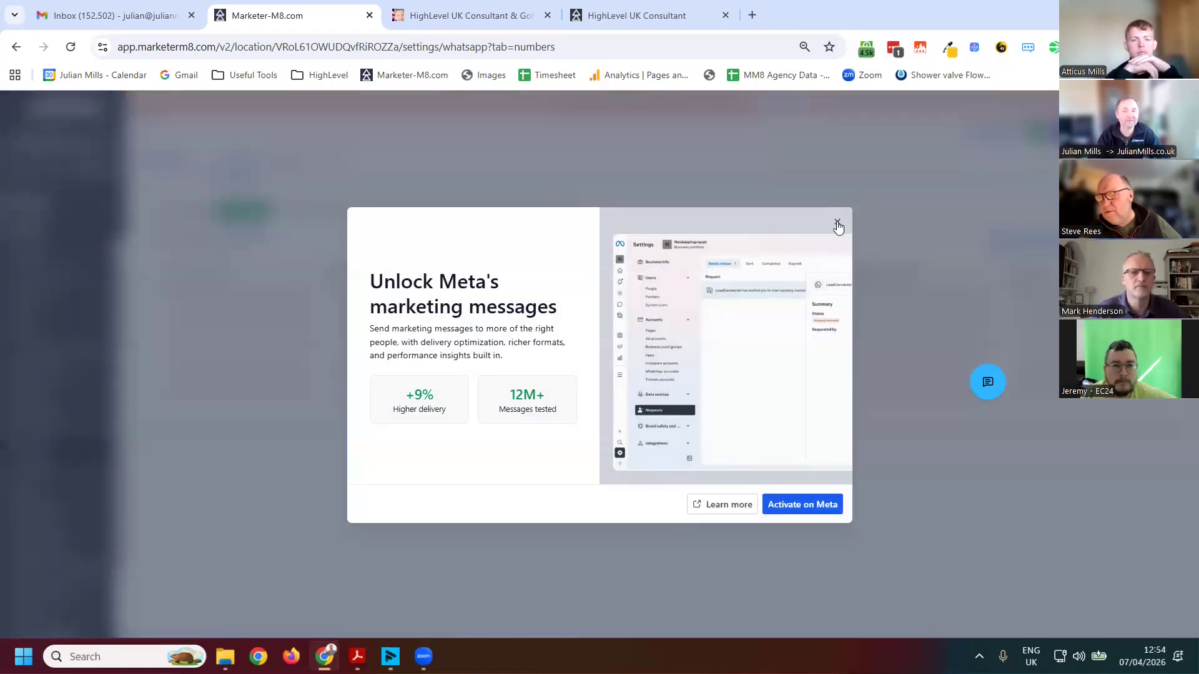
{"action": "left_click", "coordinate": [220, 424]}
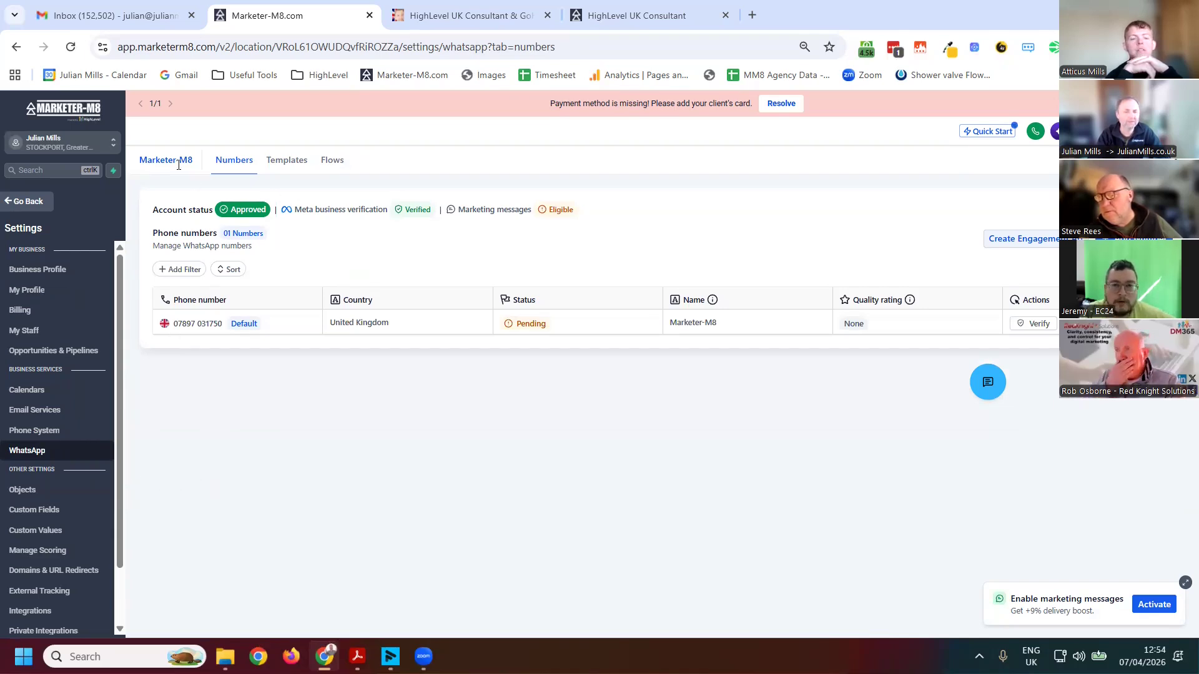
{"action": "left_click", "coordinate": [35, 431]}
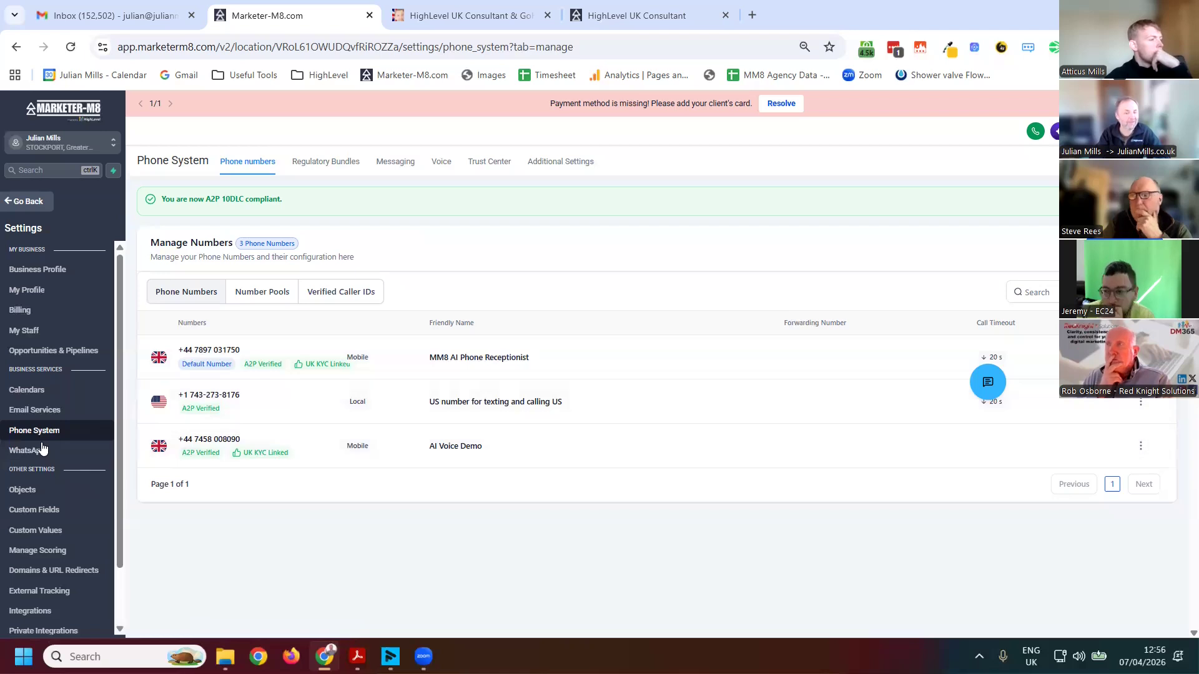
Look through the Custom Fields list and the field types offered for a new custom field, without creating one.
{"action": "scroll", "coordinate": [86, 534], "scroll_direction": "down", "scroll_amount": 1}
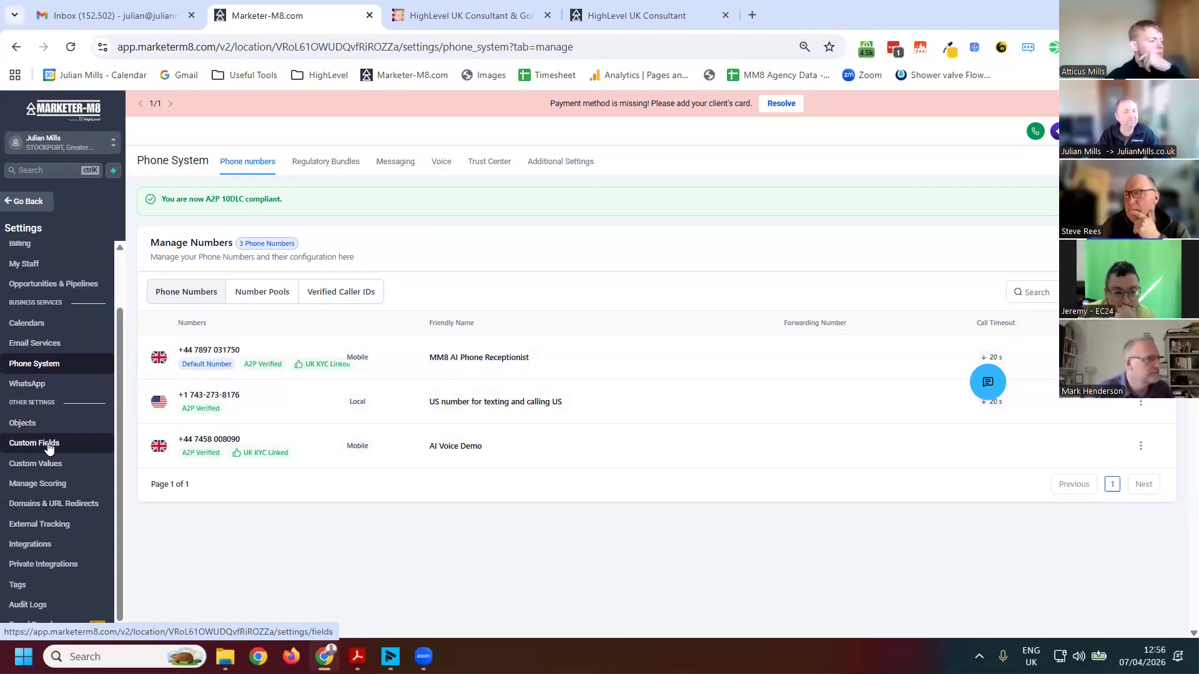
{"action": "left_click", "coordinate": [50, 449]}
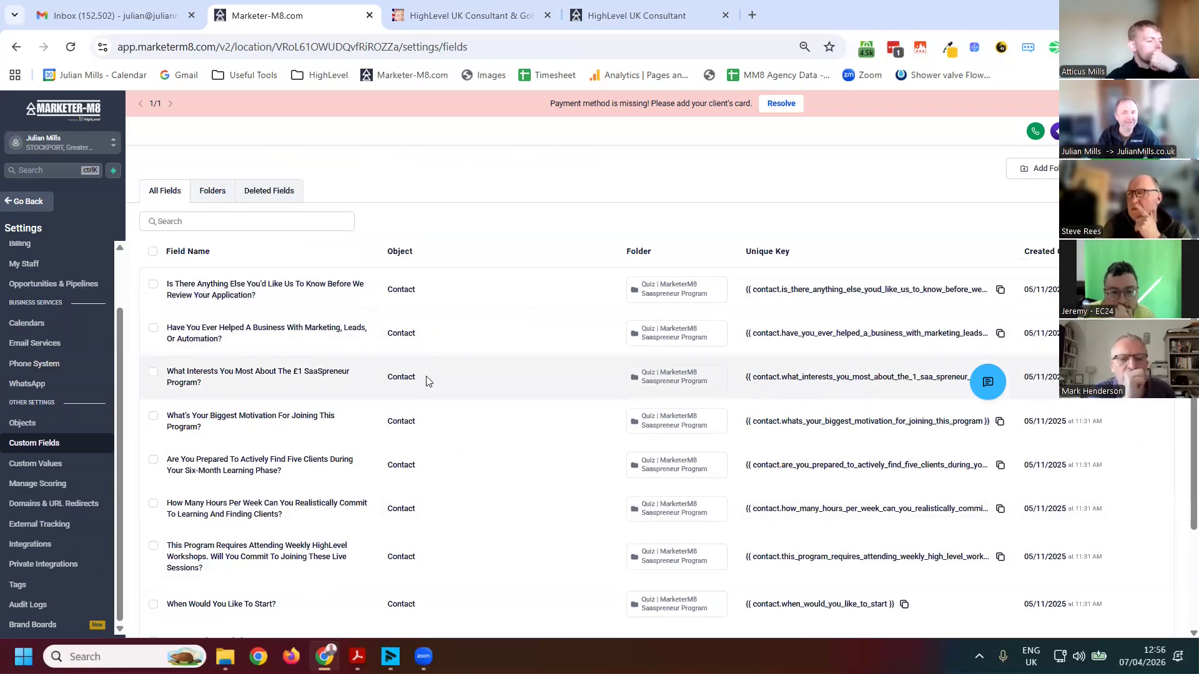
{"action": "scroll", "coordinate": [429, 282], "scroll_direction": "down", "scroll_amount": 2}
{"action": "scroll", "coordinate": [474, 410], "scroll_direction": "up", "scroll_amount": 1}
{"action": "scroll", "coordinate": [489, 418], "scroll_direction": "down", "scroll_amount": 1}
{"action": "scroll", "coordinate": [490, 418], "scroll_direction": "up", "scroll_amount": 2}
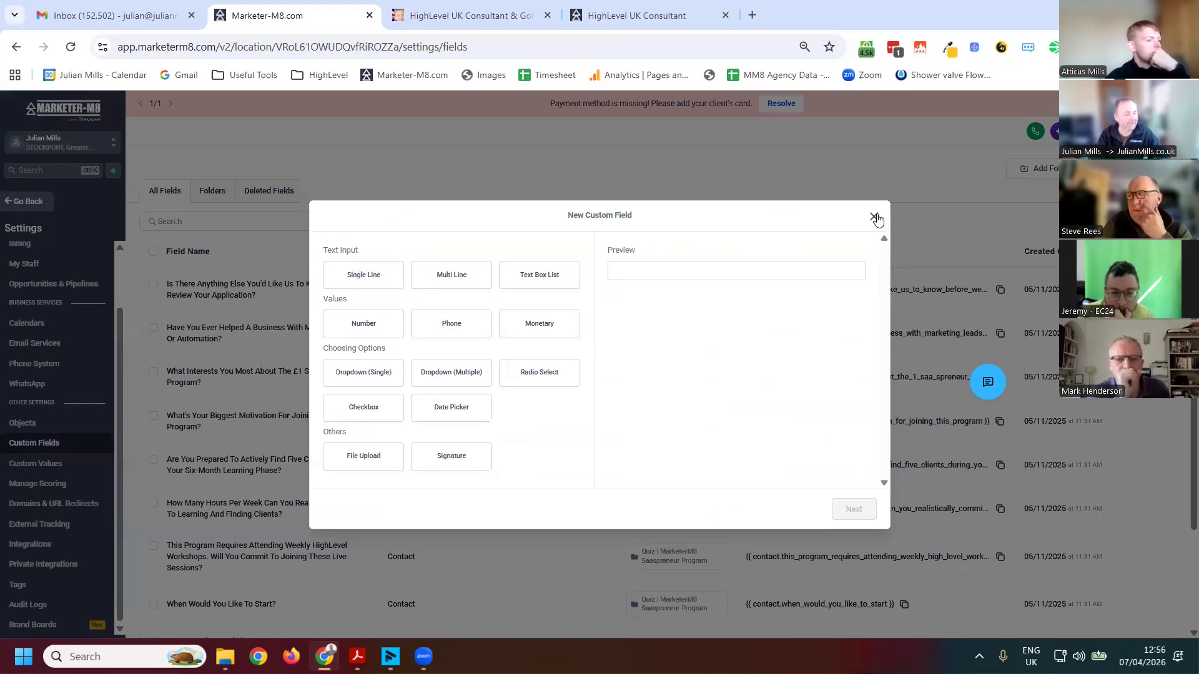
{"action": "key", "text": "Escape"}
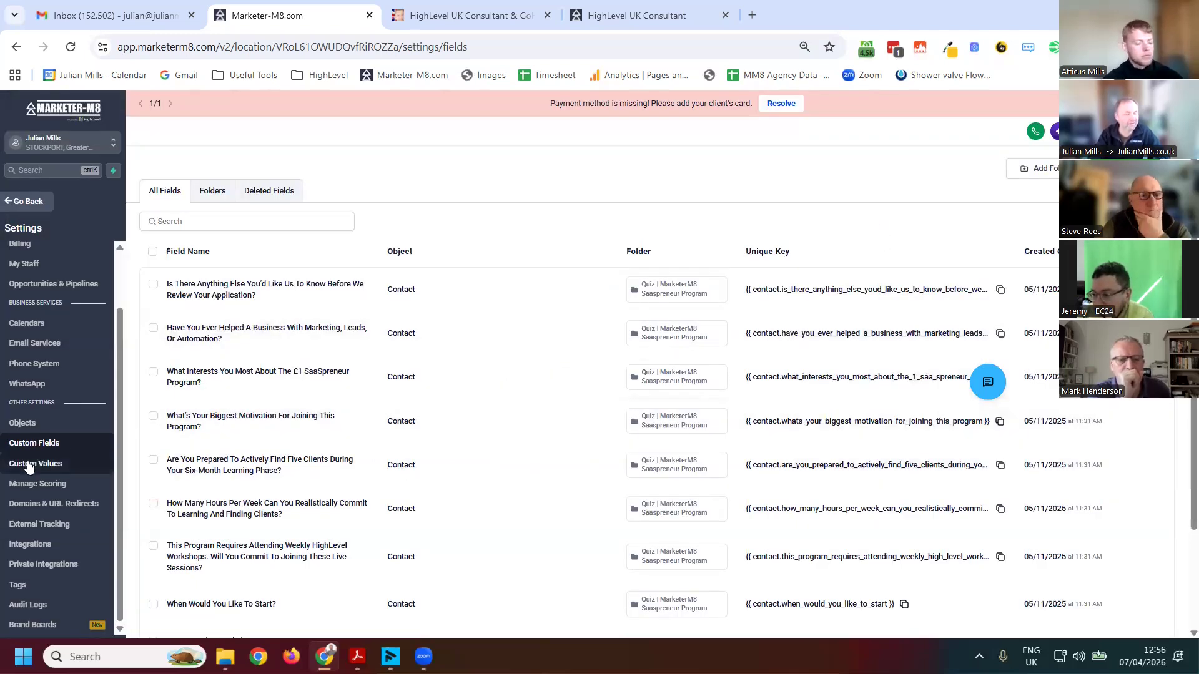
Review the workshop dates and booking pages in Custom Values, and look at the marketerm8.com home page where they are used.
{"action": "left_click", "coordinate": [29, 465]}
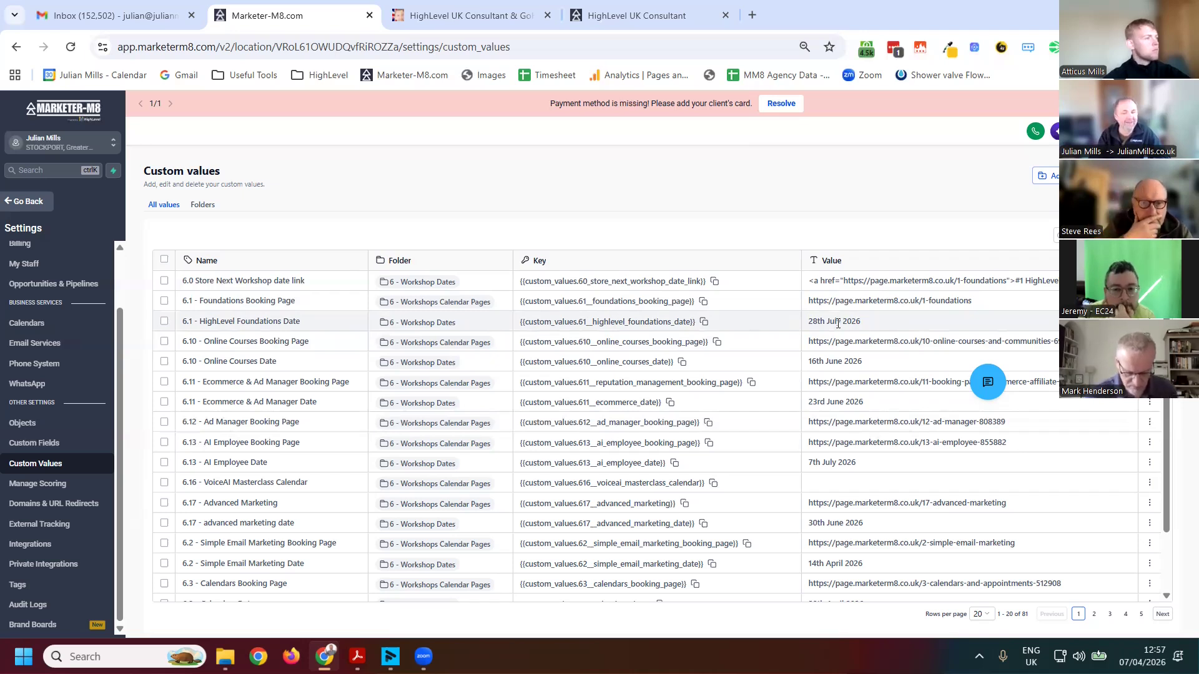
{"action": "left_click", "coordinate": [625, 17]}
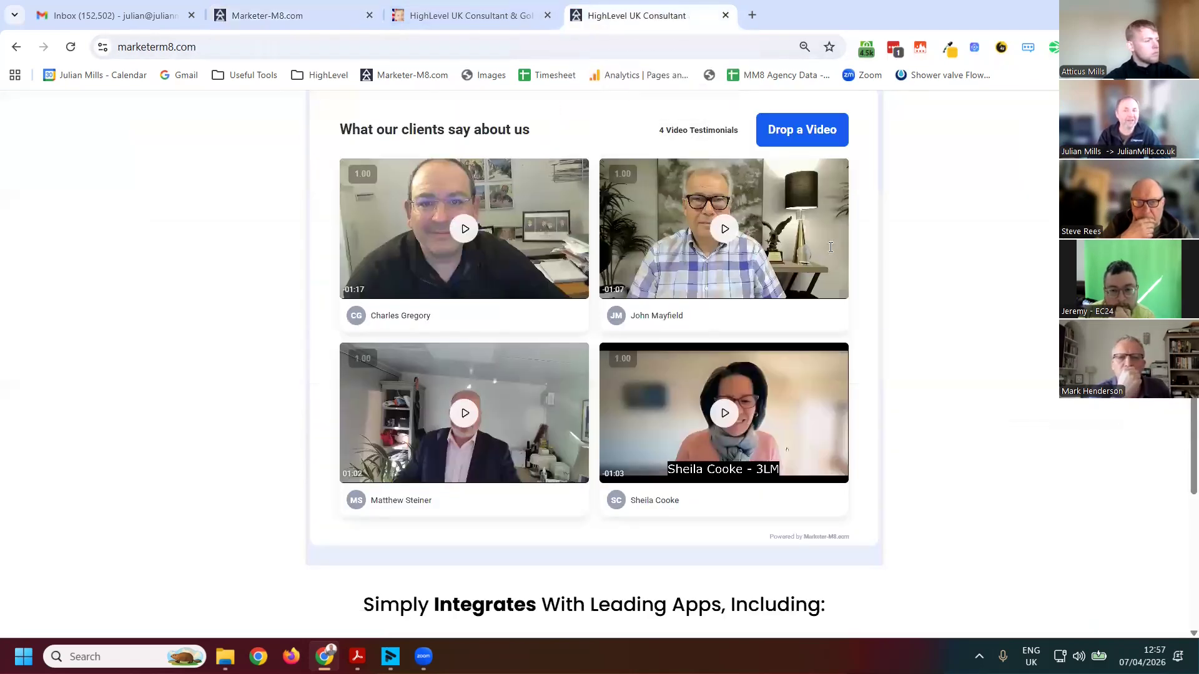
{"action": "scroll", "coordinate": [735, 327], "scroll_direction": "up", "scroll_amount": 6}
{"action": "scroll", "coordinate": [735, 327], "scroll_direction": "up", "scroll_amount": 10}
{"action": "mouse_move", "coordinate": [649, 159]}
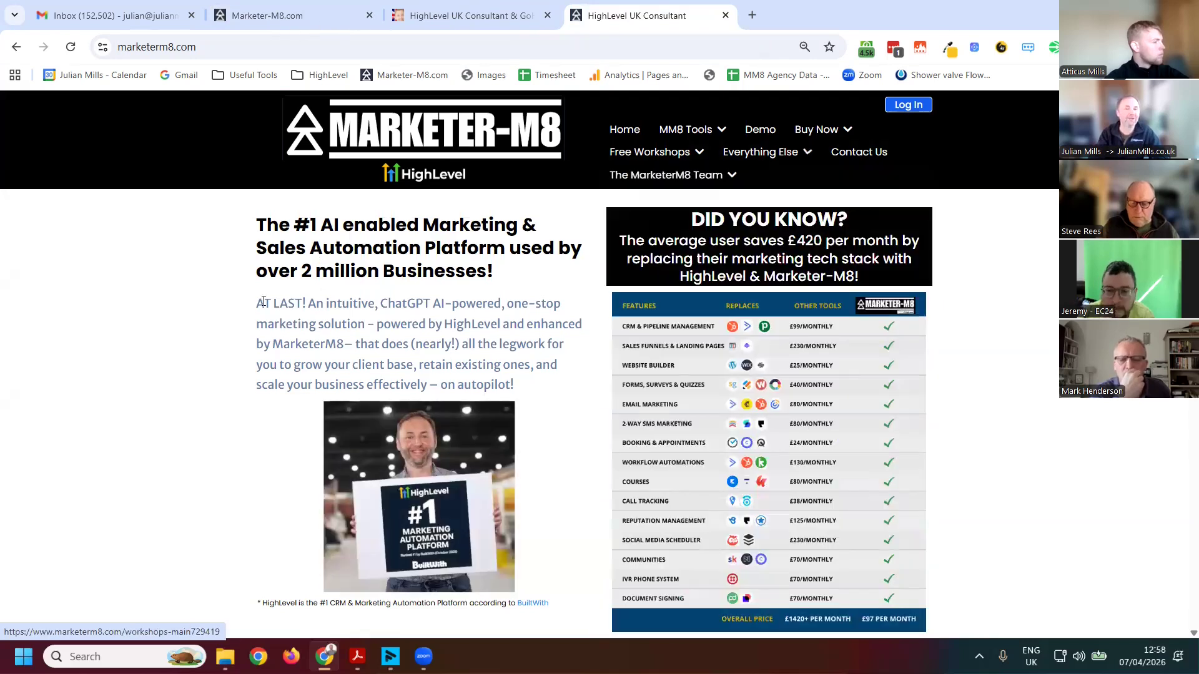
{"action": "key", "text": "ctrl+2"}
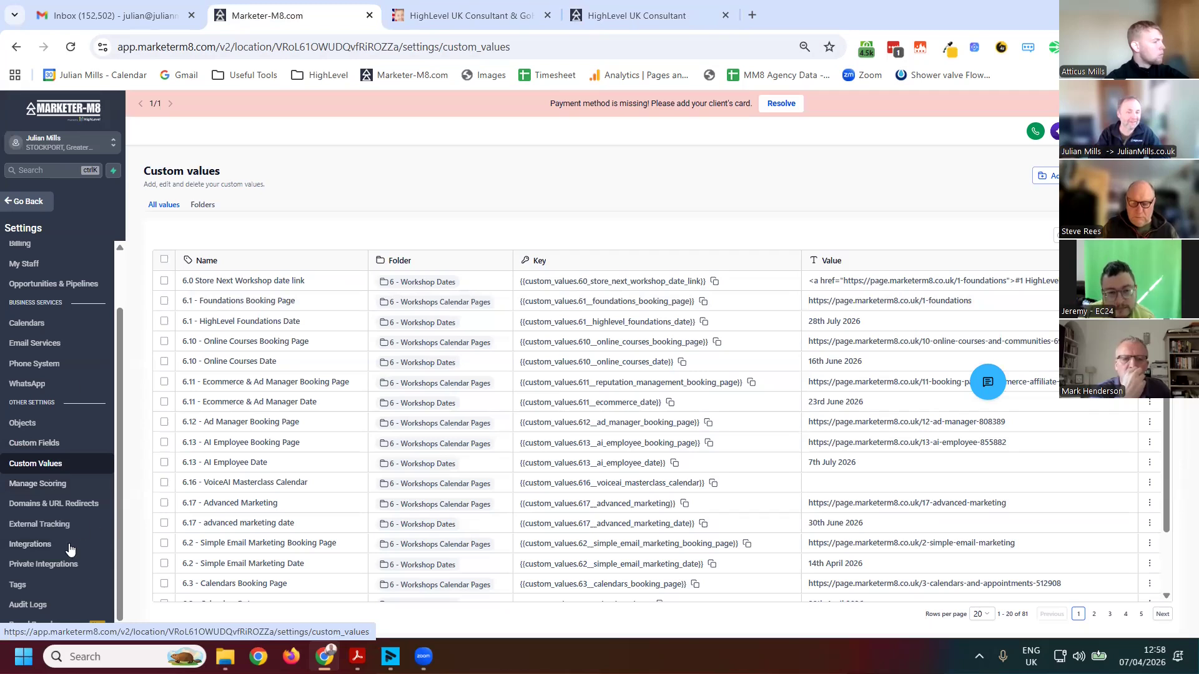
Review the Domains & URL Redirects settings, covering the URL redirects and the external domains, with the feedback survey dismissed.
{"action": "left_click", "coordinate": [47, 505]}
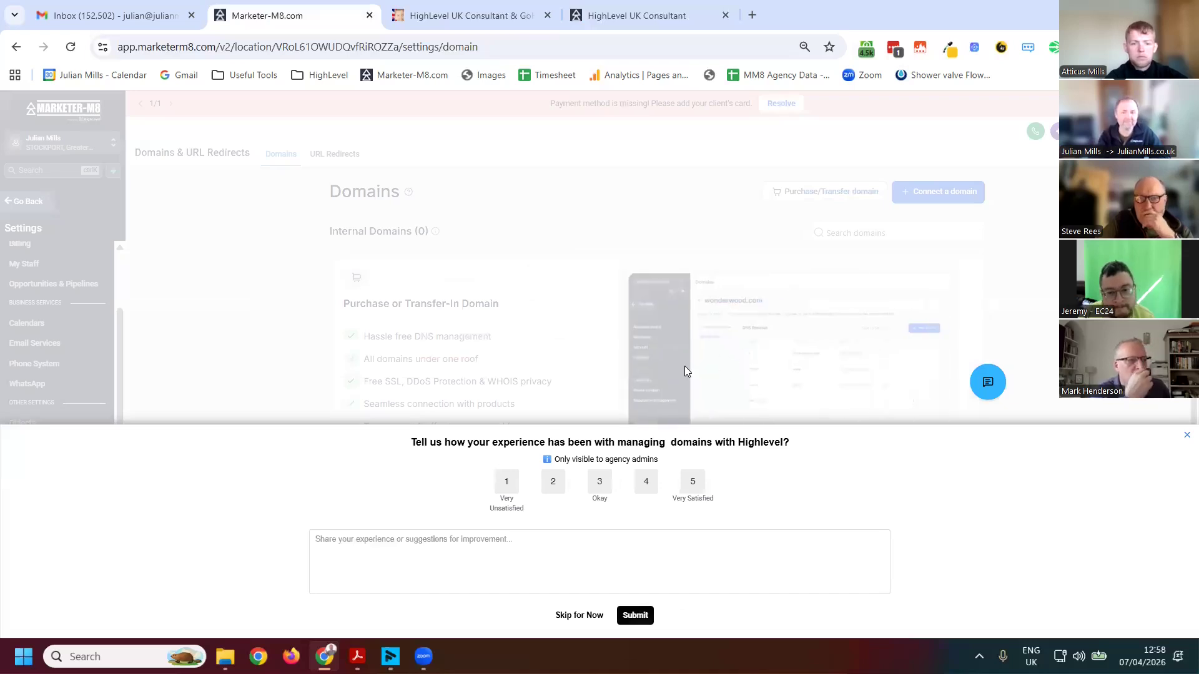
{"action": "left_click", "coordinate": [635, 615]}
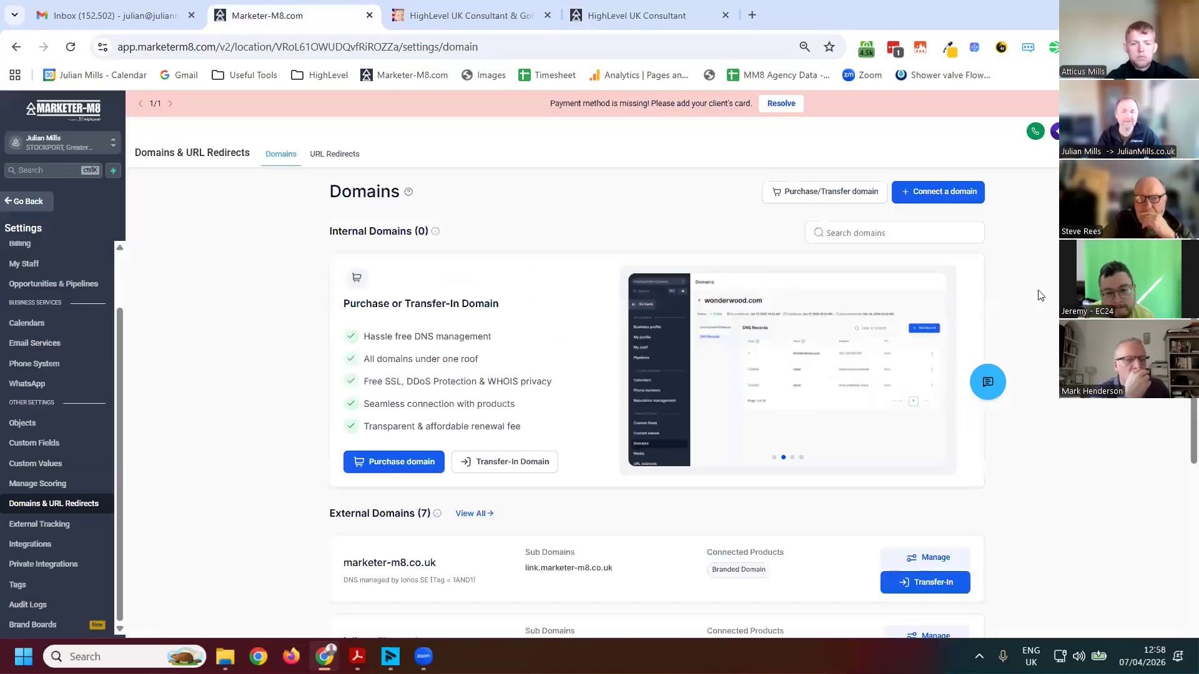
{"action": "left_click", "coordinate": [336, 156]}
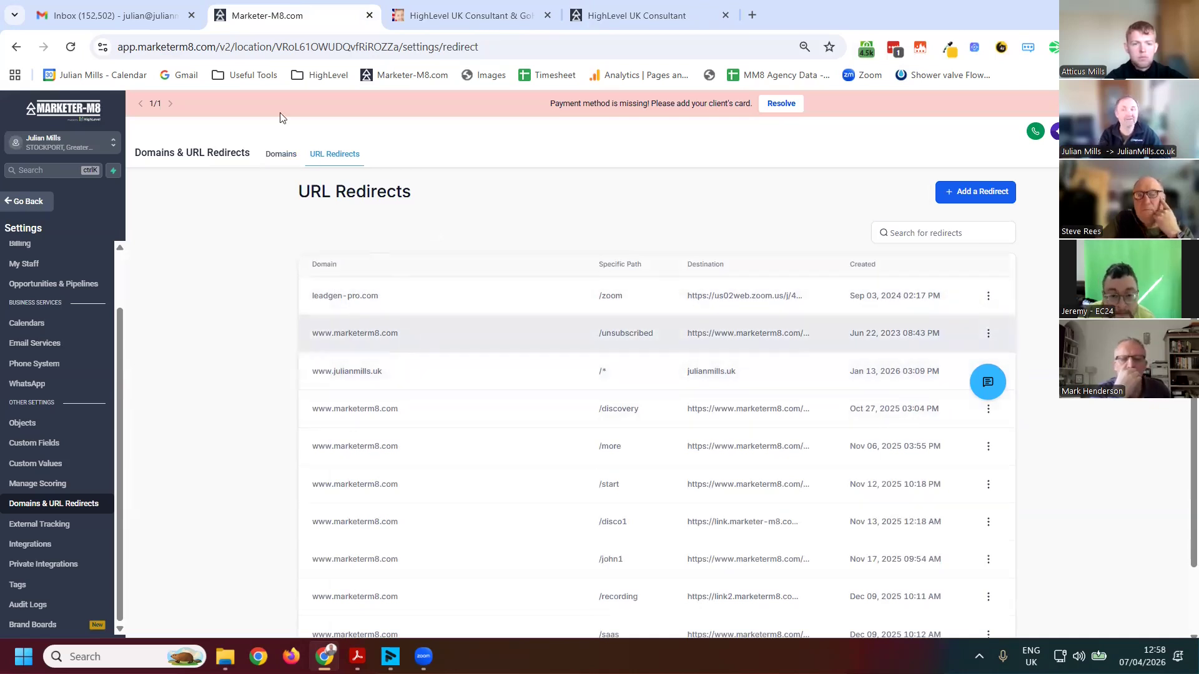
{"action": "left_click", "coordinate": [290, 157]}
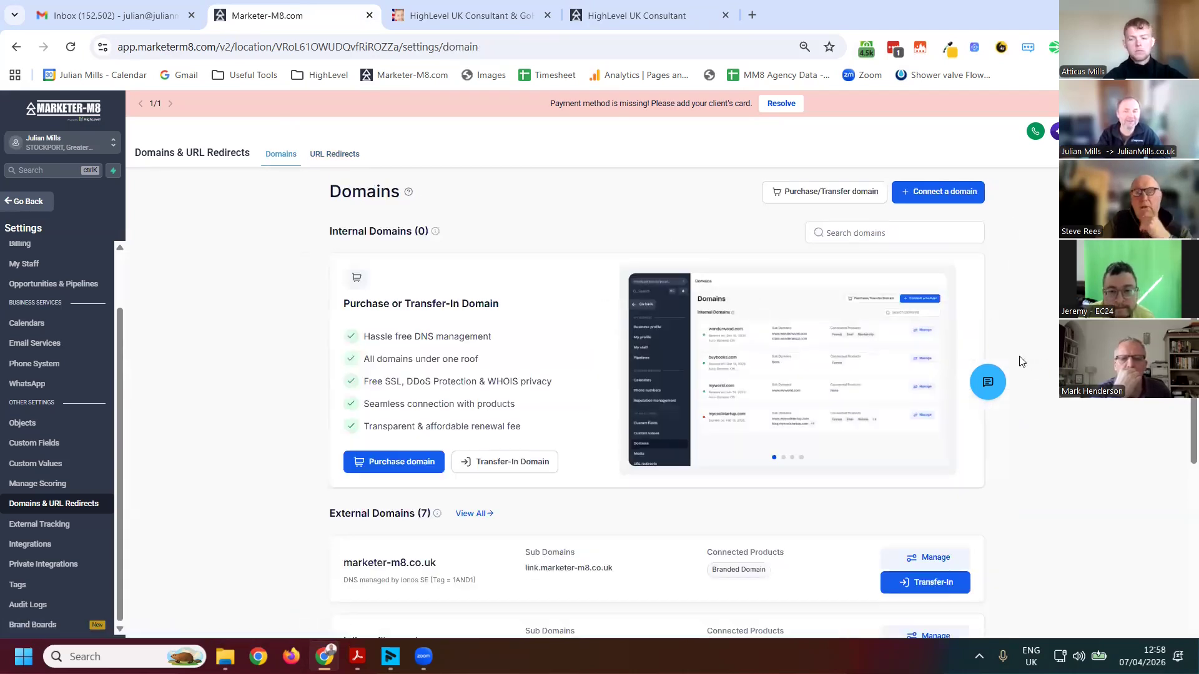
{"action": "scroll", "coordinate": [1024, 367], "scroll_direction": "down", "scroll_amount": 5}
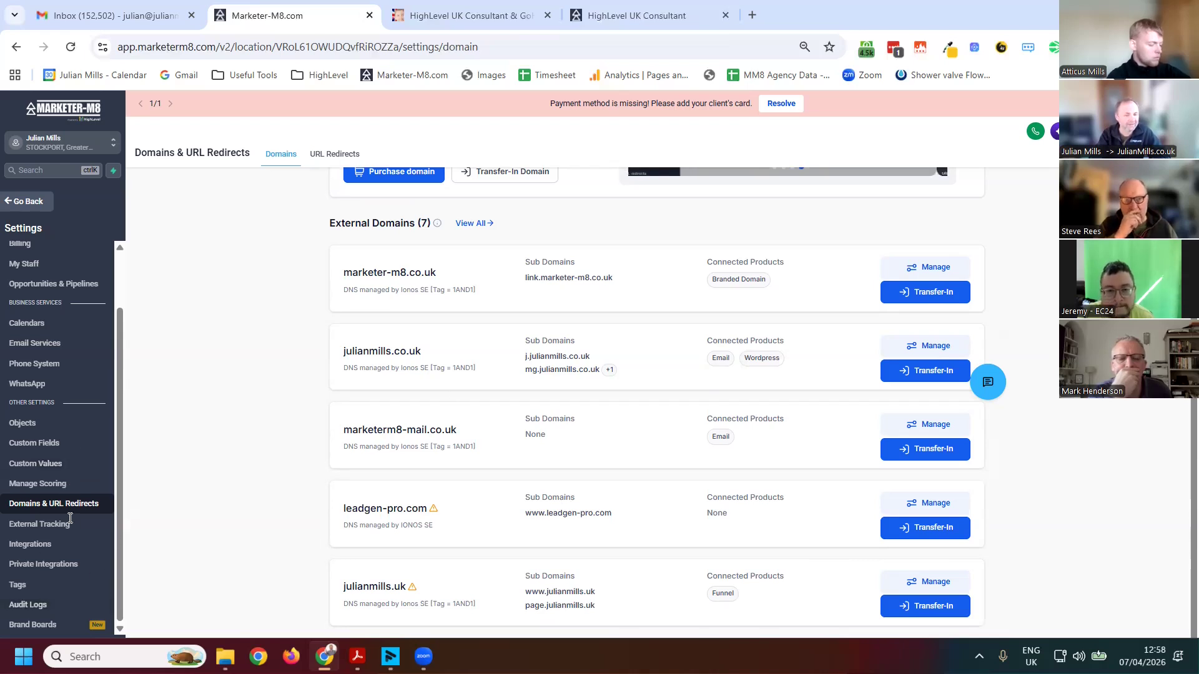
Browse the full catalogue of third-party apps available in the Integrations settings.
{"action": "left_click", "coordinate": [31, 547]}
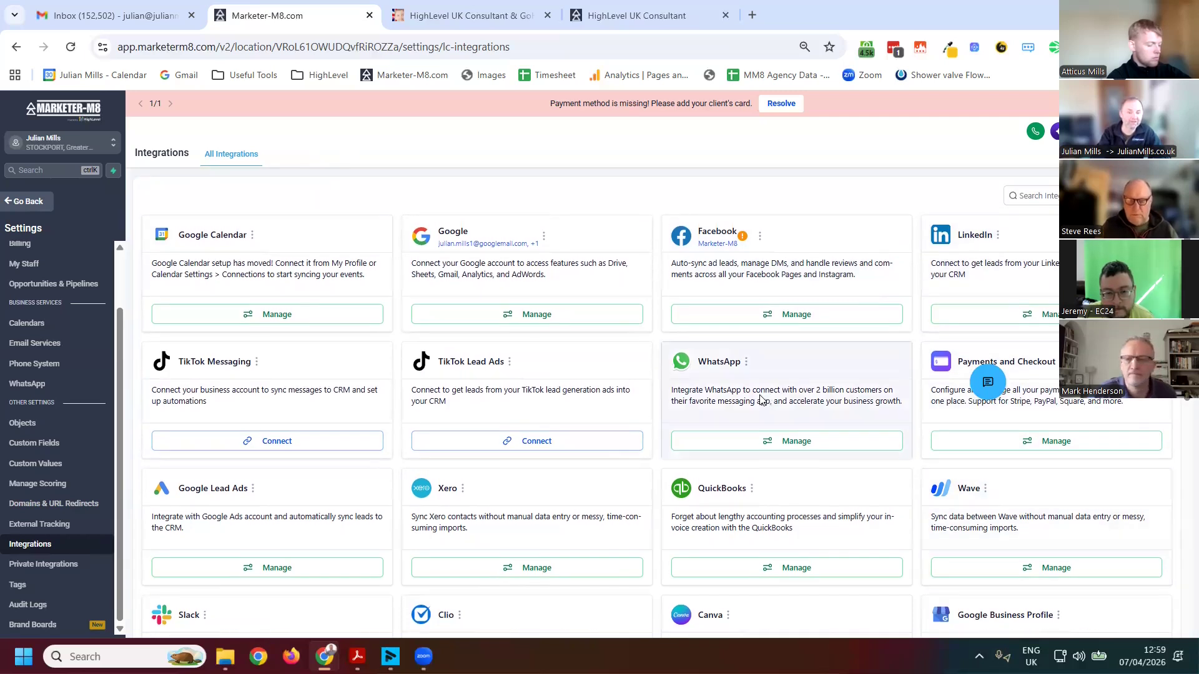
{"action": "scroll", "coordinate": [761, 399], "scroll_direction": "down", "scroll_amount": 7}
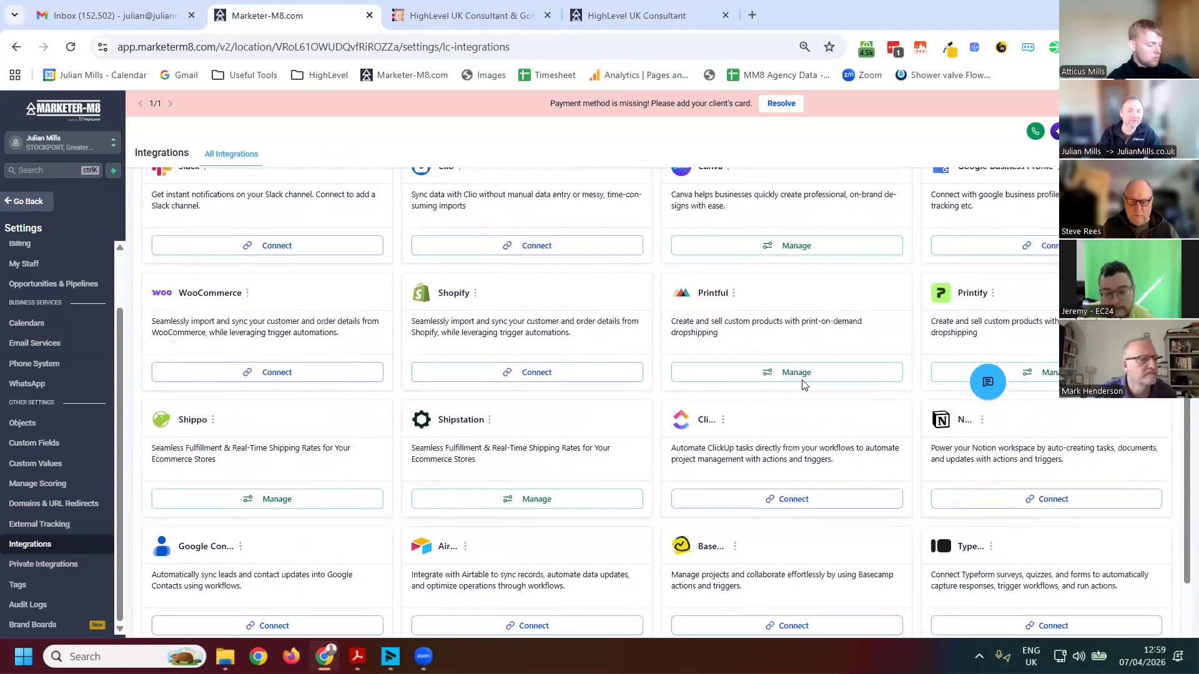
{"action": "scroll", "coordinate": [1151, 407], "scroll_direction": "up", "scroll_amount": 8}
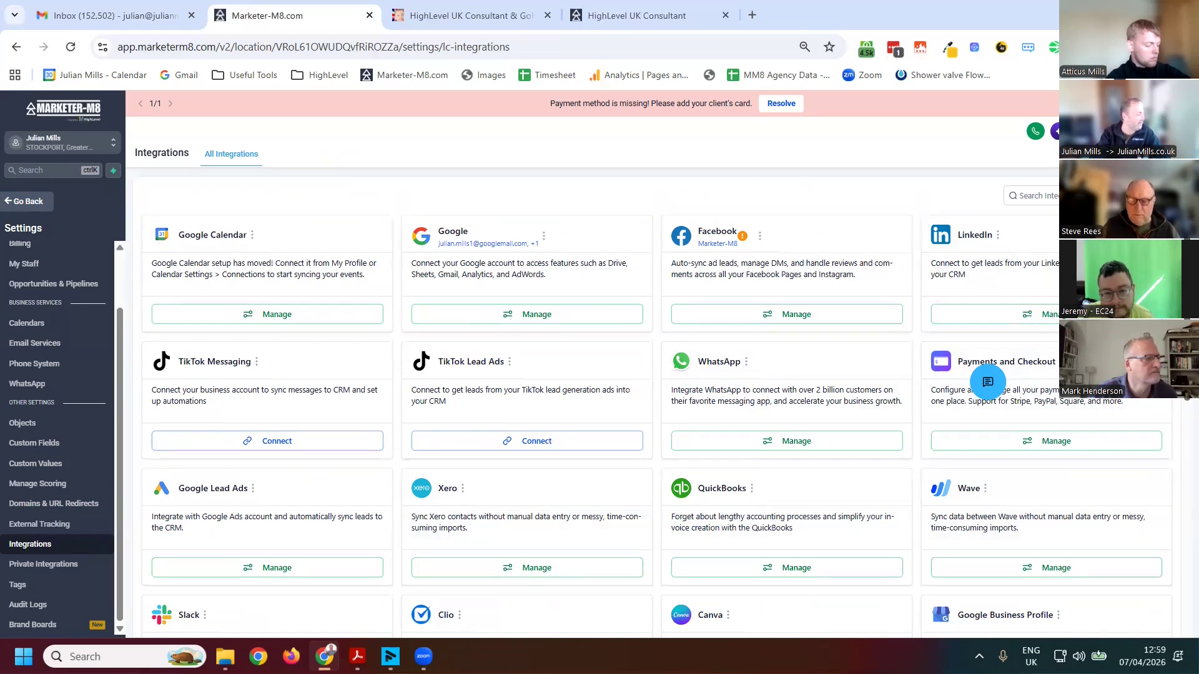
{"action": "scroll", "coordinate": [1179, 488], "scroll_direction": "down", "scroll_amount": 6}
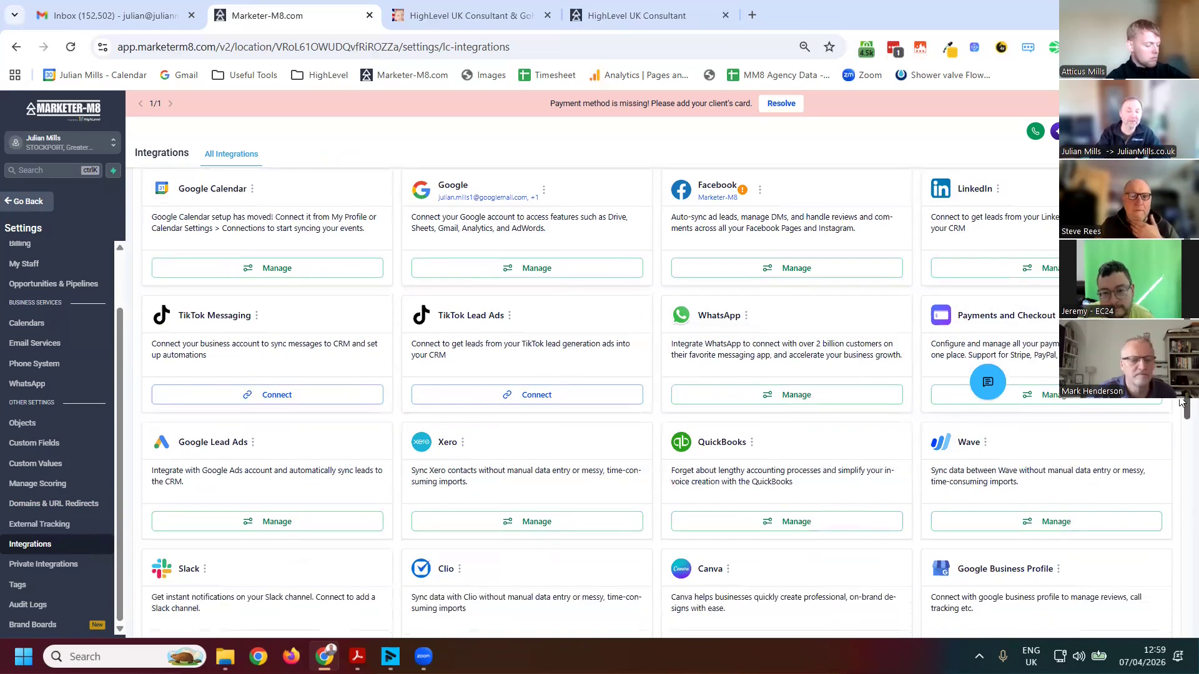
{"action": "scroll", "coordinate": [1179, 489], "scroll_direction": "down", "scroll_amount": 3}
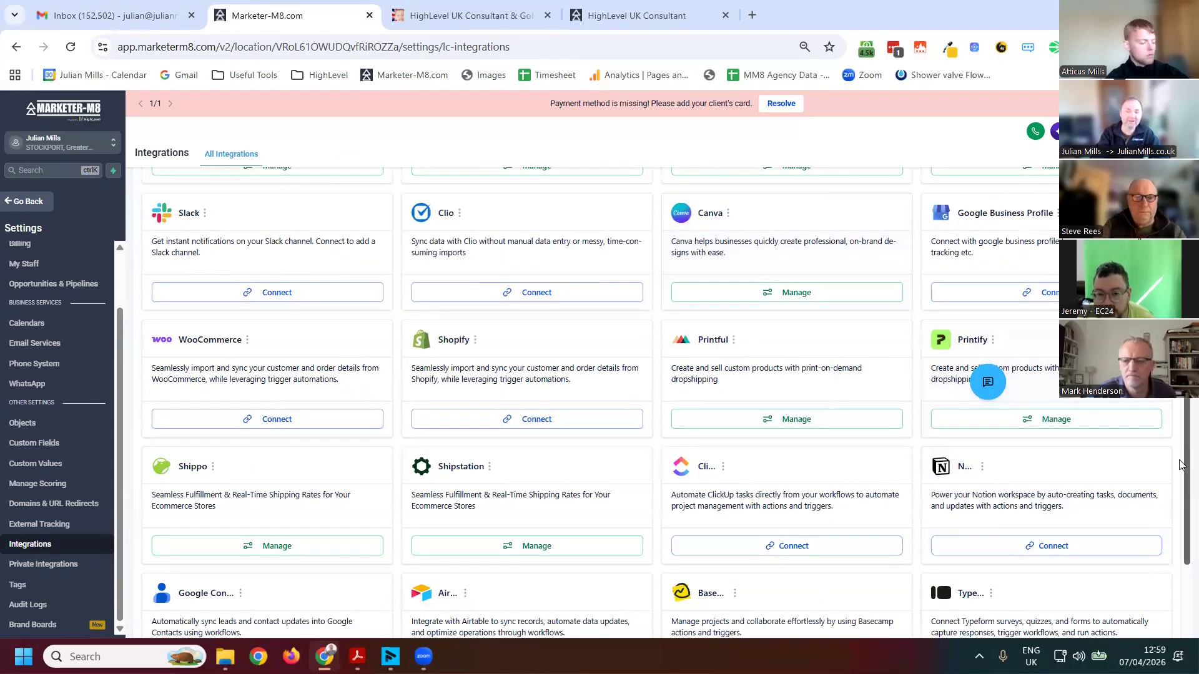
{"action": "scroll", "coordinate": [1180, 487], "scroll_direction": "down", "scroll_amount": 2}
{"action": "scroll", "coordinate": [1180, 548], "scroll_direction": "down", "scroll_amount": 3}
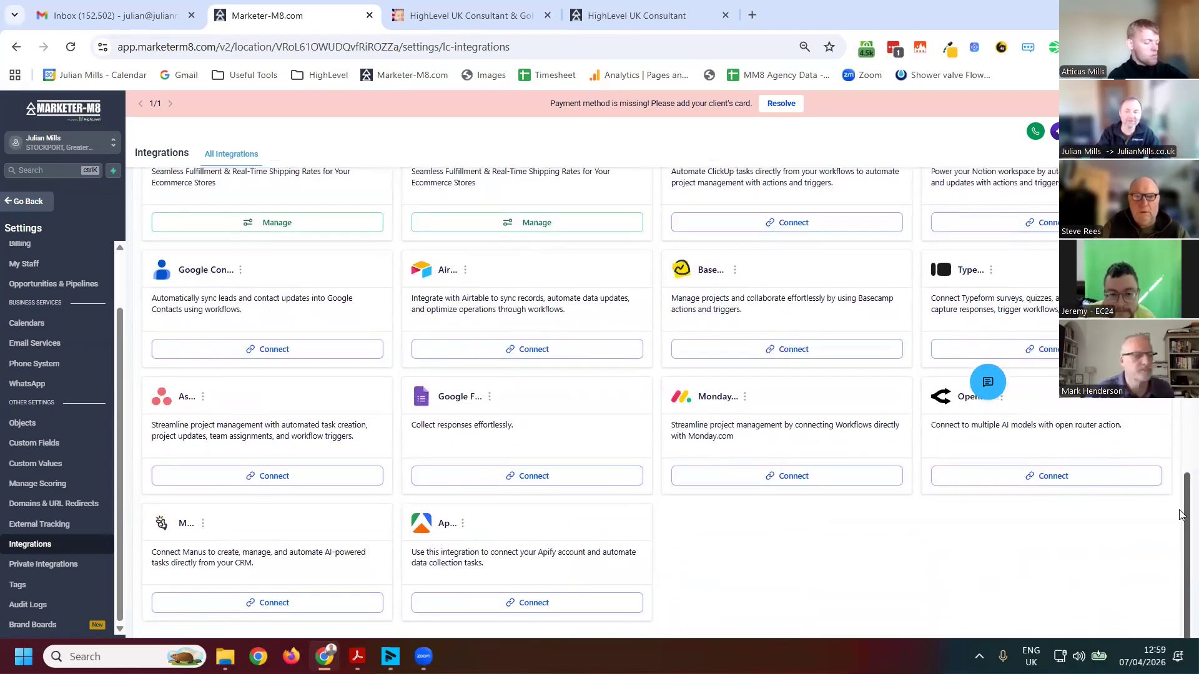
{"action": "left_click_drag", "start_coordinate": [1180, 484], "coordinate": [1180, 333]}
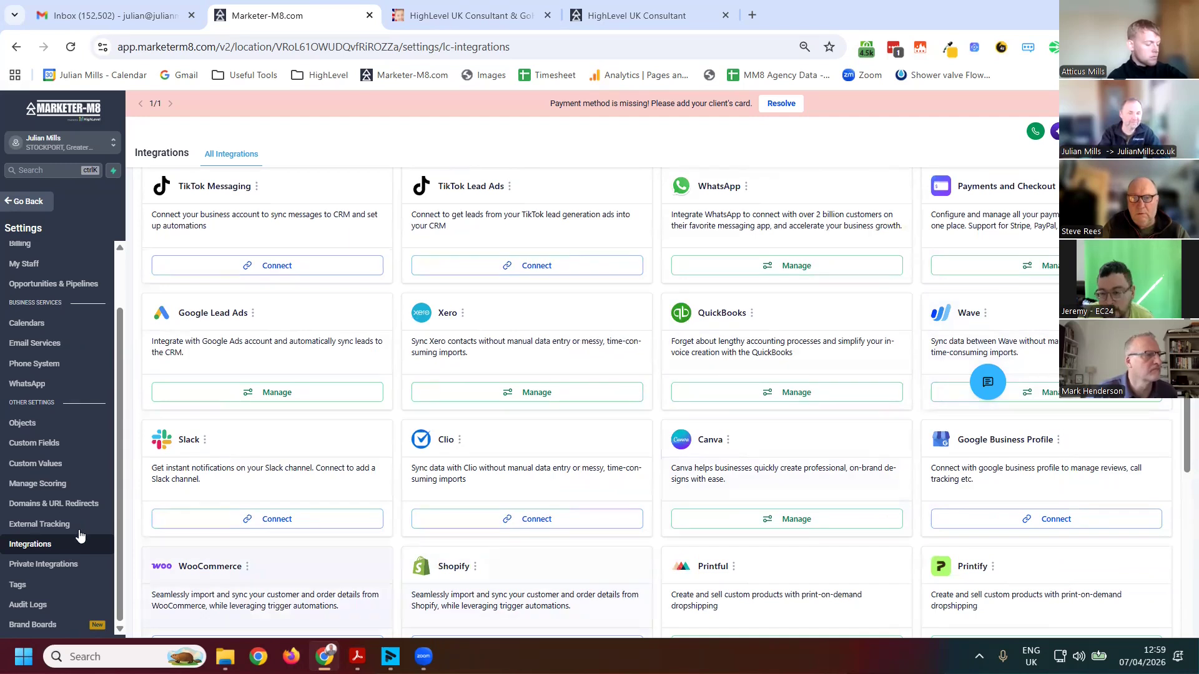
Open the Billing dashboard in the account's business settings.
{"action": "scroll", "coordinate": [97, 515], "scroll_direction": "up", "scroll_amount": 1}
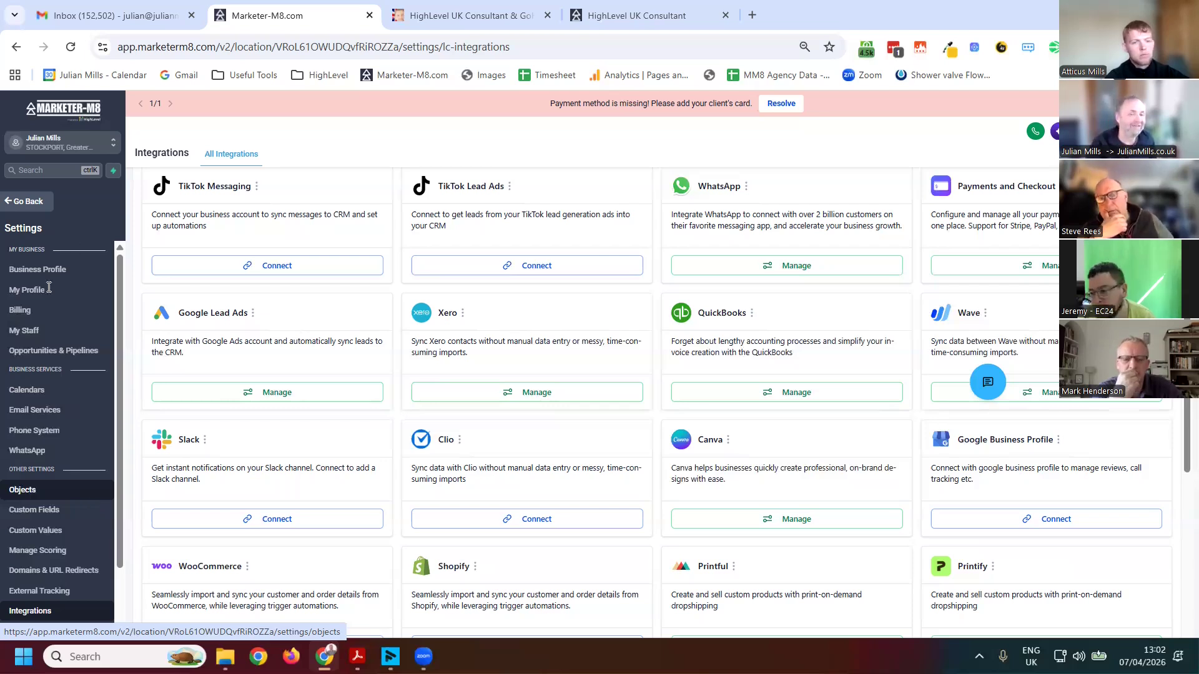
{"action": "left_click", "coordinate": [19, 312]}
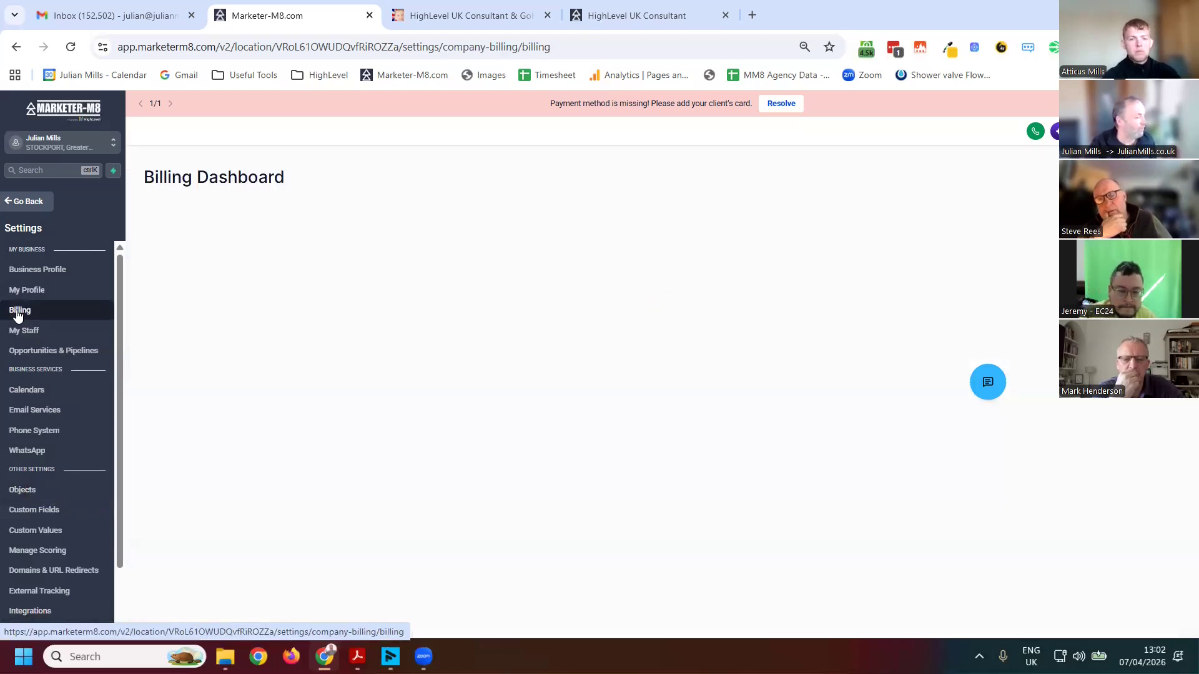